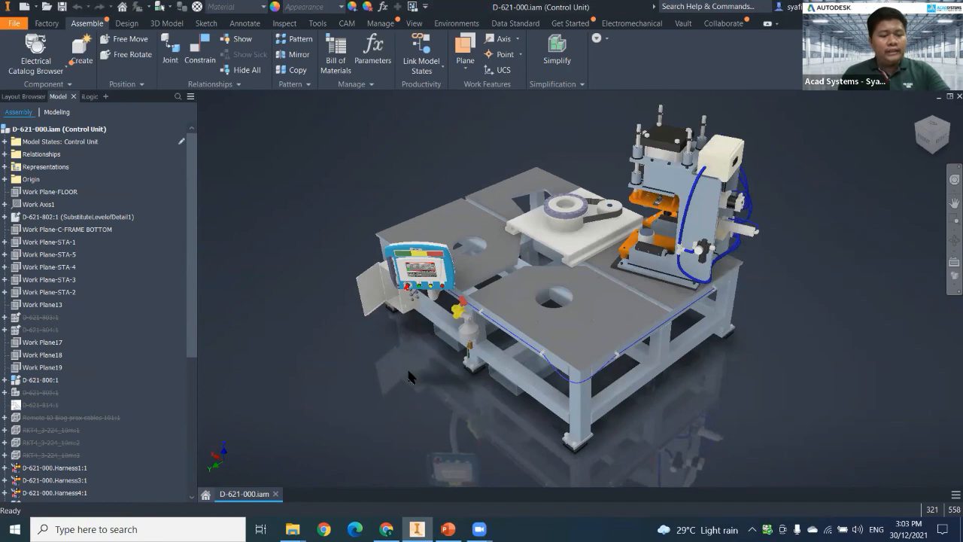
Expand the assembly's model states and representations, and activate the Table Only model state.
{"action": "left_click", "coordinate": [4, 142]}
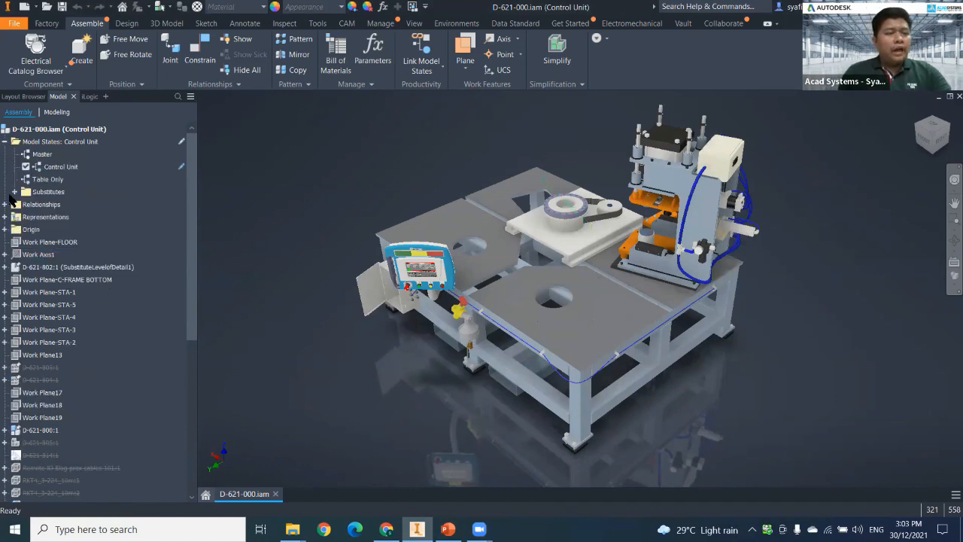
{"action": "left_click", "coordinate": [4, 217]}
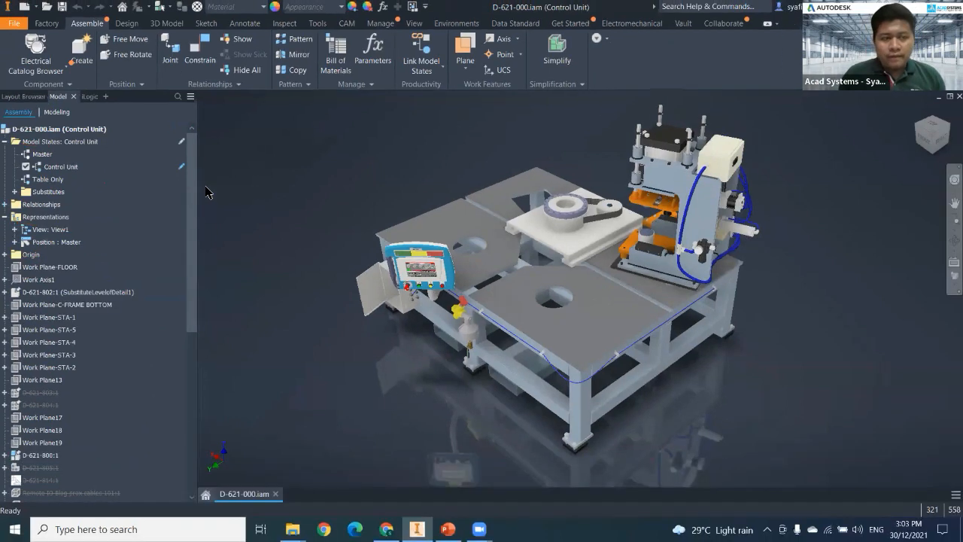
{"action": "left_click", "coordinate": [46, 181]}
{"action": "double_click", "coordinate": [45, 182]}
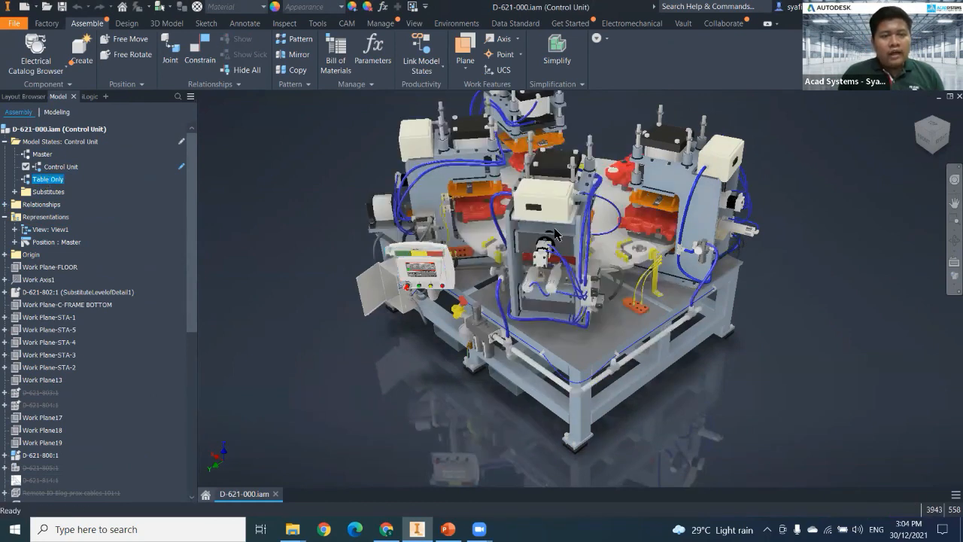
{"action": "middle_click_drag", "start_coordinate": [341, 368], "coordinate": [337, 399]}
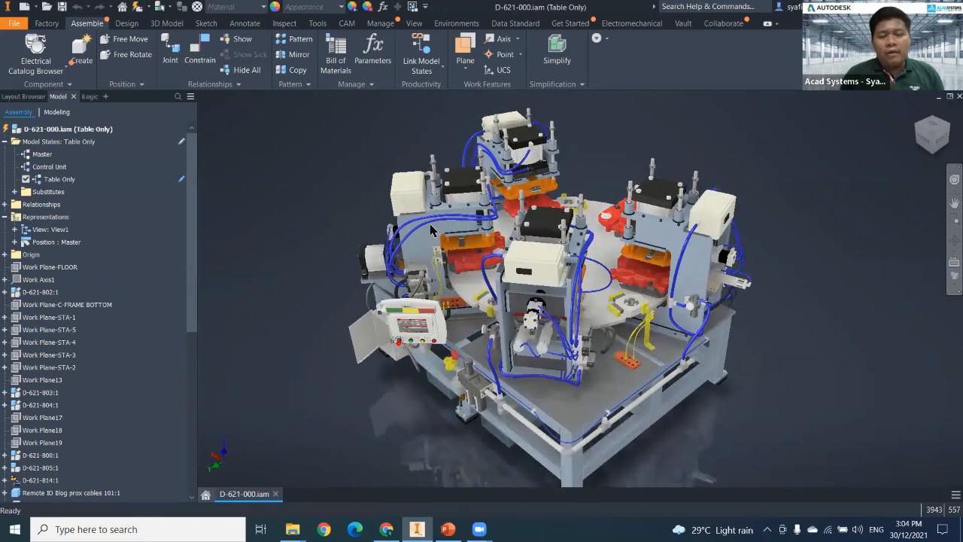
Hide the press units, including D-621-804 and D-621-802, and the round rotary table, removing the design view associativity where required.
{"action": "left_click", "coordinate": [435, 228]}
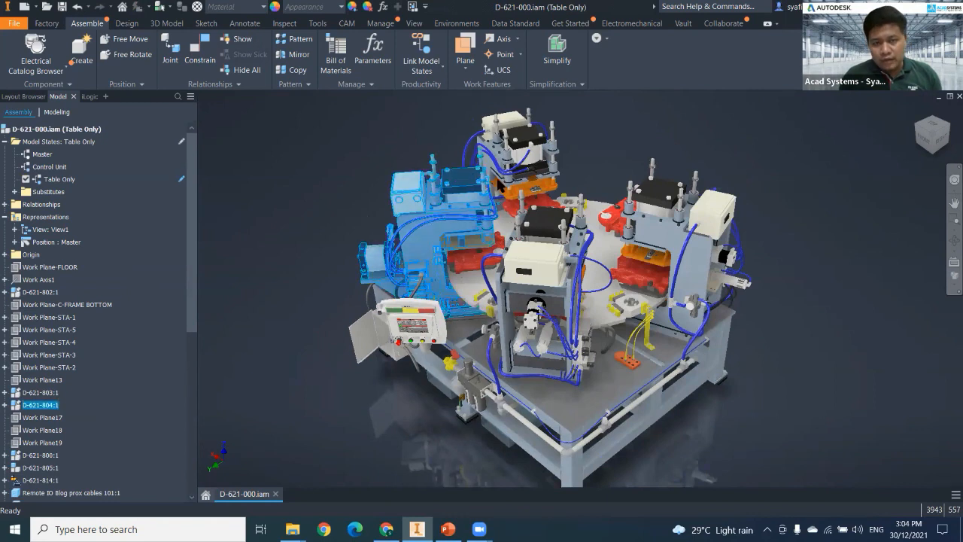
{"action": "double_click", "coordinate": [367, 209]}
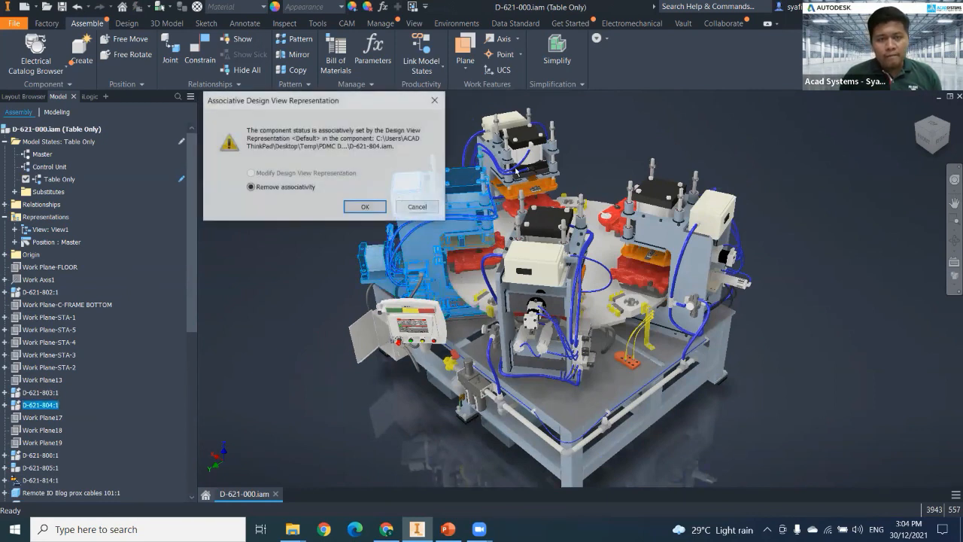
{"action": "key", "text": "Return"}
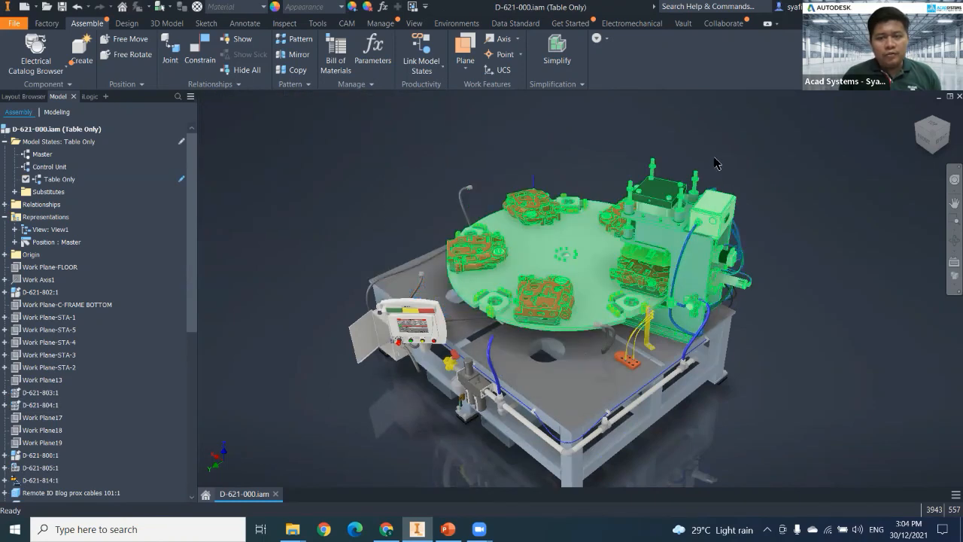
{"action": "key", "text": "alt+v"}
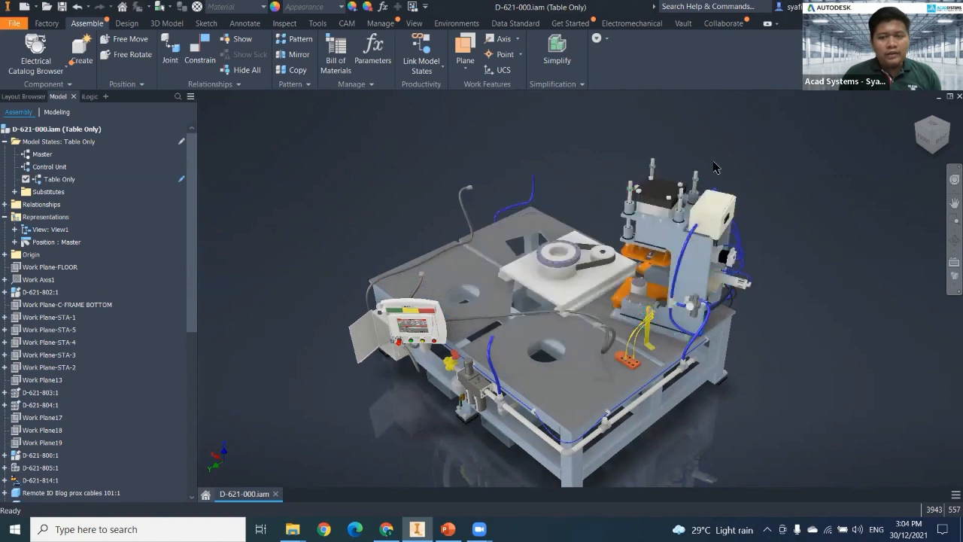
{"action": "left_click", "coordinate": [717, 247]}
{"action": "key", "text": "alt+v"}
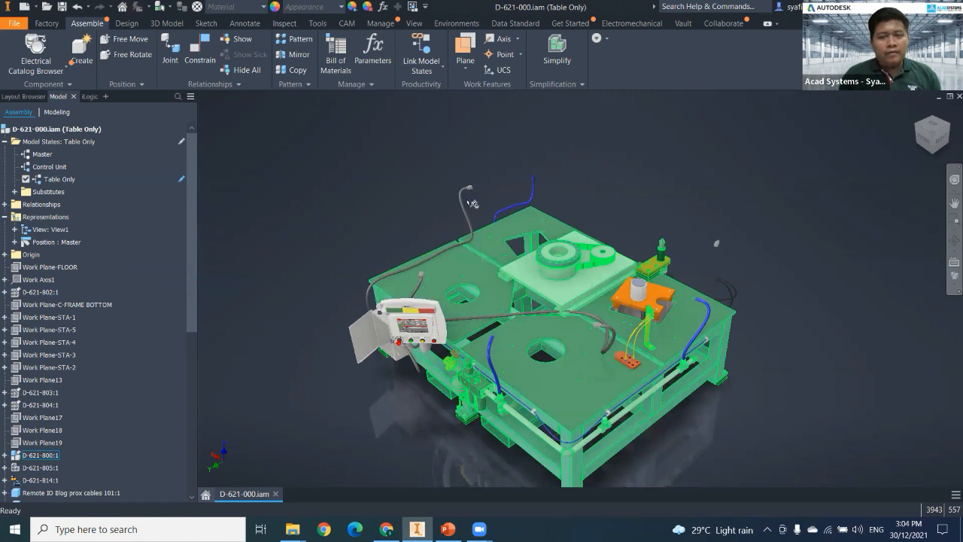
Hide the loose blue hoses, the grey cable at the table's rear corner and its floating cable end.
{"action": "right_click", "coordinate": [505, 216]}
{"action": "left_click", "coordinate": [486, 197]}
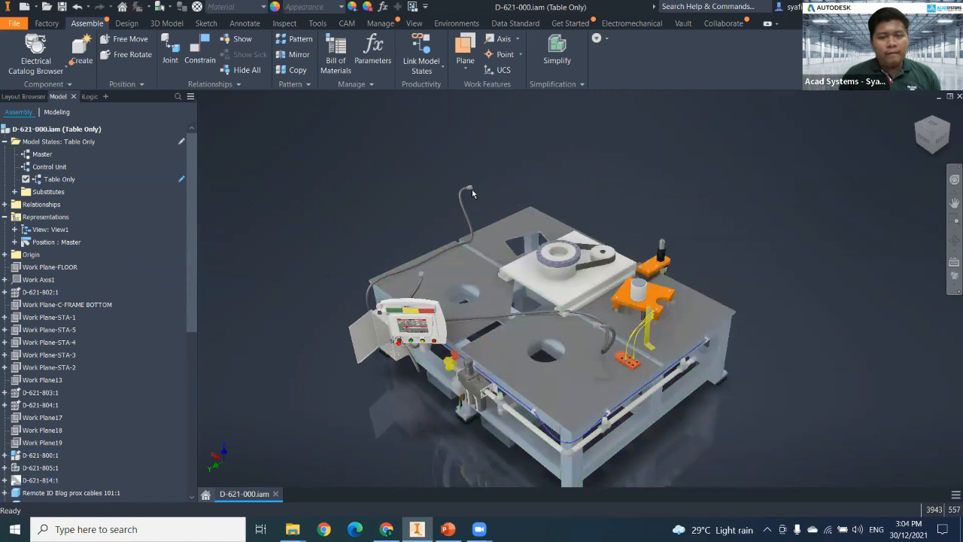
{"action": "right_click", "coordinate": [484, 198]}
{"action": "left_click", "coordinate": [441, 248]}
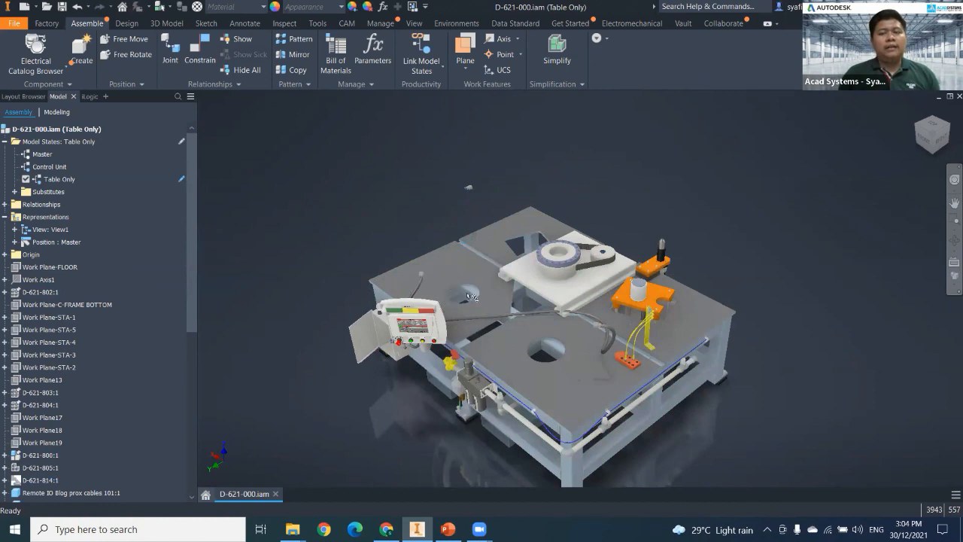
{"action": "right_click", "coordinate": [469, 187]}
{"action": "left_click", "coordinate": [484, 189]}
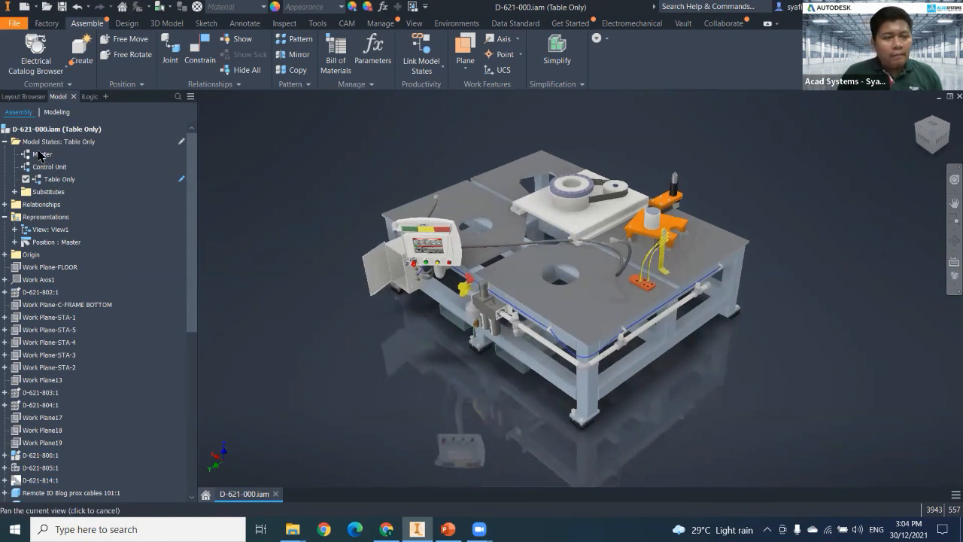
Compare the Master and Table Only model states by activating each in turn, finishing with Master active.
{"action": "left_click", "coordinate": [39, 154]}
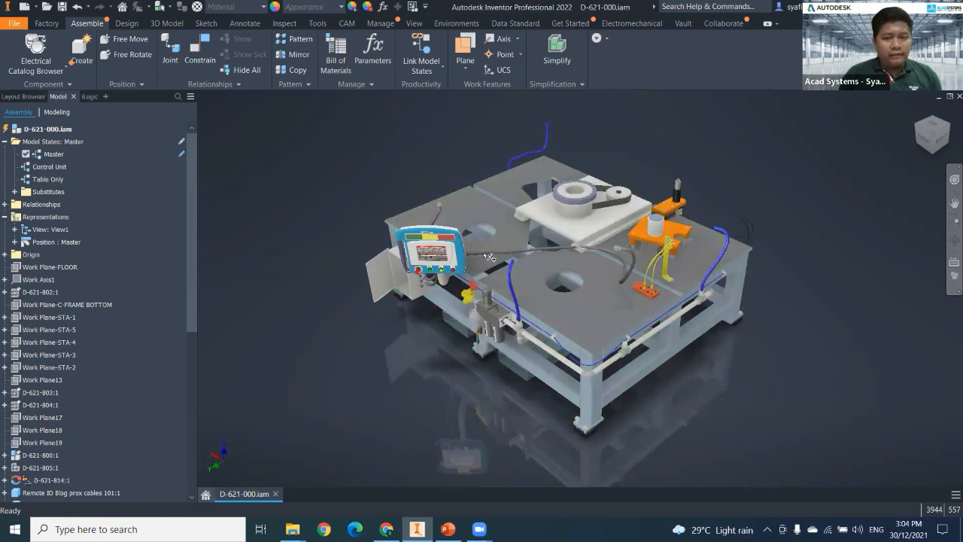
{"action": "left_click", "coordinate": [51, 181]}
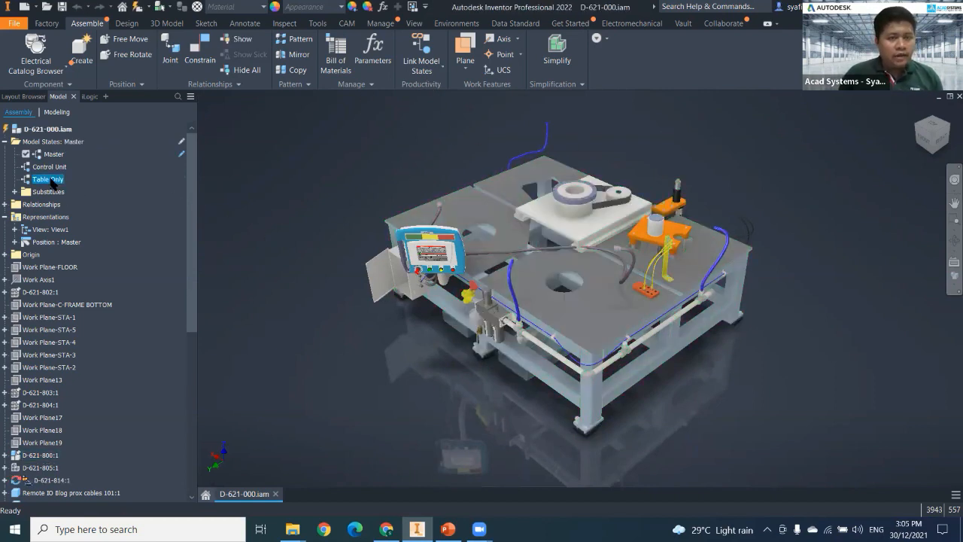
{"action": "double_click", "coordinate": [51, 181]}
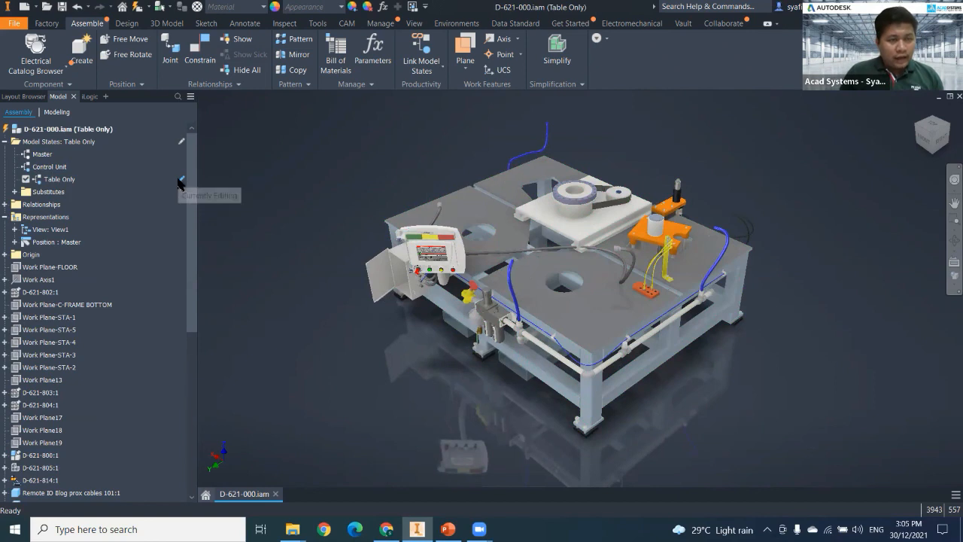
{"action": "left_click", "coordinate": [42, 154]}
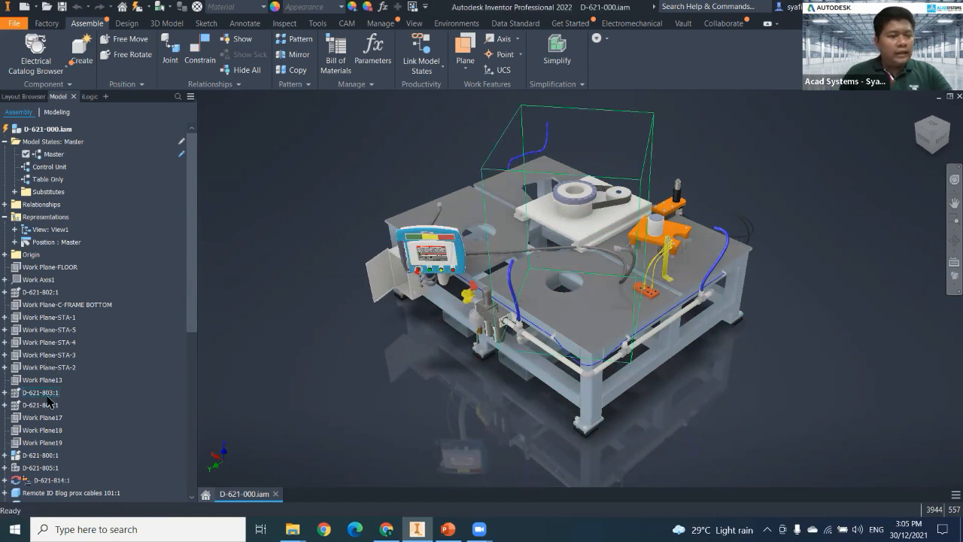
{"action": "left_click", "coordinate": [46, 394]}
{"action": "left_click", "coordinate": [44, 405], "text": "ctrl"}
{"action": "scroll", "coordinate": [44, 405], "scroll_direction": "down", "scroll_amount": 2}
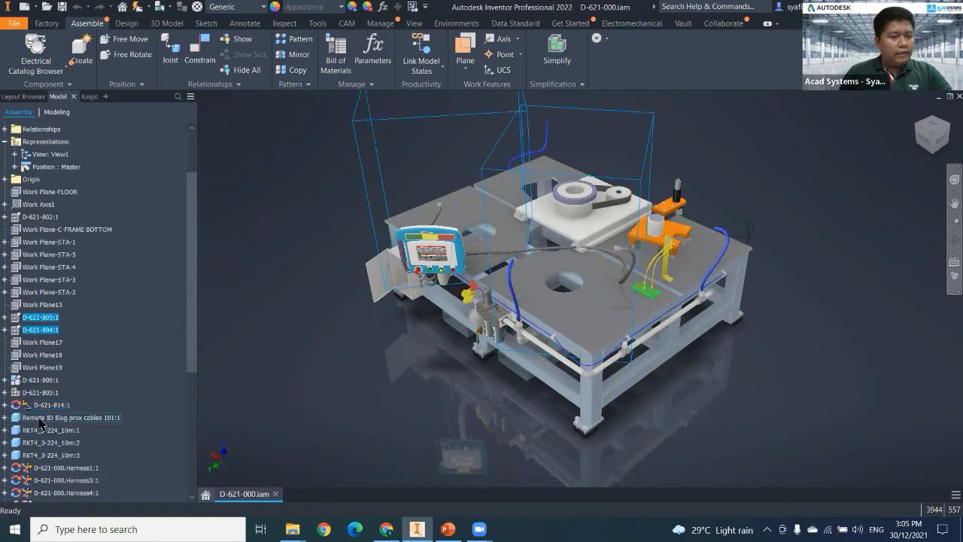
{"action": "scroll", "coordinate": [45, 410], "scroll_direction": "up", "scroll_amount": 1}
{"action": "left_click", "coordinate": [41, 354]}
{"action": "scroll", "coordinate": [44, 414], "scroll_direction": "down", "scroll_amount": 1}
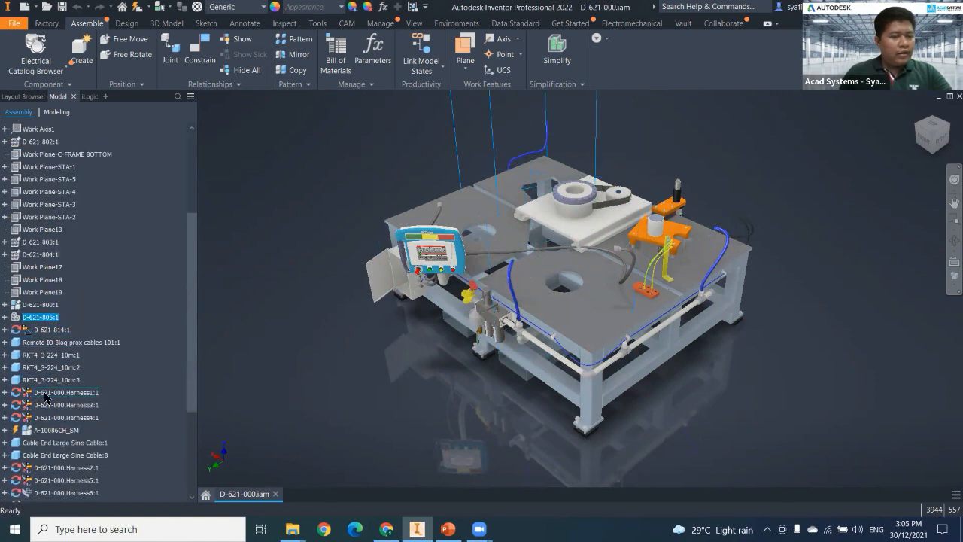
{"action": "scroll", "coordinate": [47, 395], "scroll_direction": "up", "scroll_amount": 2}
{"action": "left_click", "coordinate": [45, 317], "text": "ctrl"}
{"action": "left_click", "coordinate": [44, 331], "text": "ctrl"}
{"action": "scroll", "coordinate": [49, 414], "scroll_direction": "down", "scroll_amount": 6}
{"action": "left_click", "coordinate": [45, 392], "text": "ctrl"}
{"action": "left_click", "coordinate": [48, 367], "text": "ctrl"}
{"action": "left_click", "coordinate": [50, 354], "text": "ctrl"}
{"action": "right_click", "coordinate": [52, 354]}
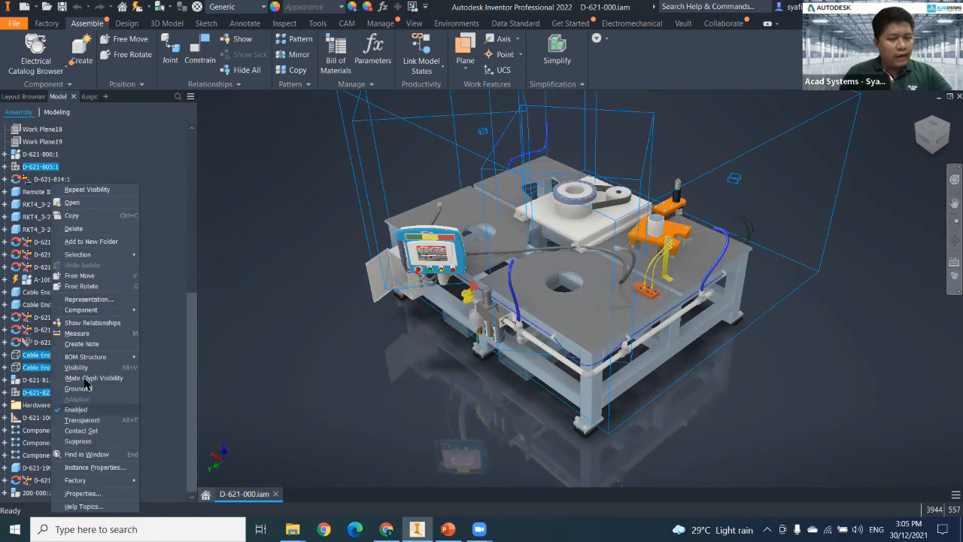
{"action": "mouse_move", "coordinate": [89, 363]}
{"action": "left_click", "coordinate": [521, 92]}
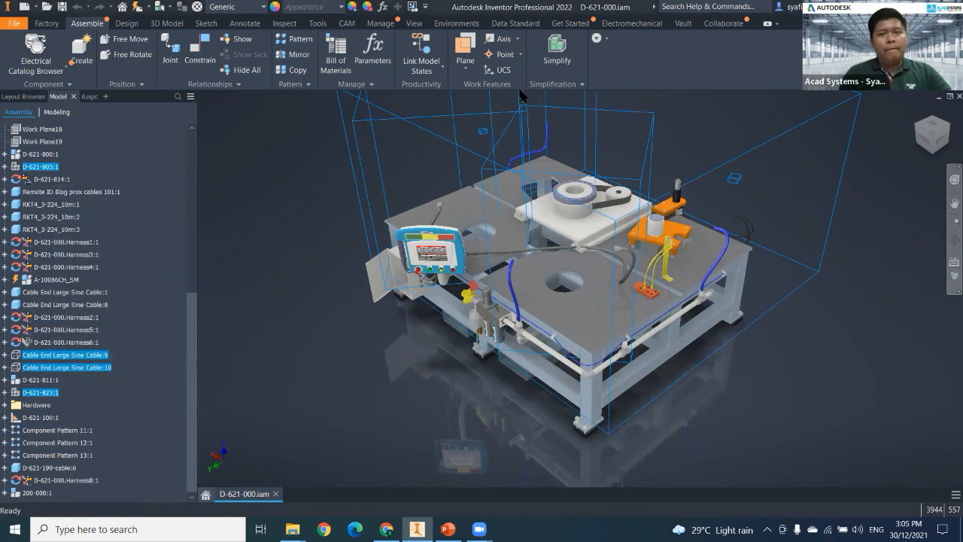
{"action": "middle_click_drag", "start_coordinate": [332, 338], "coordinate": [334, 366]}
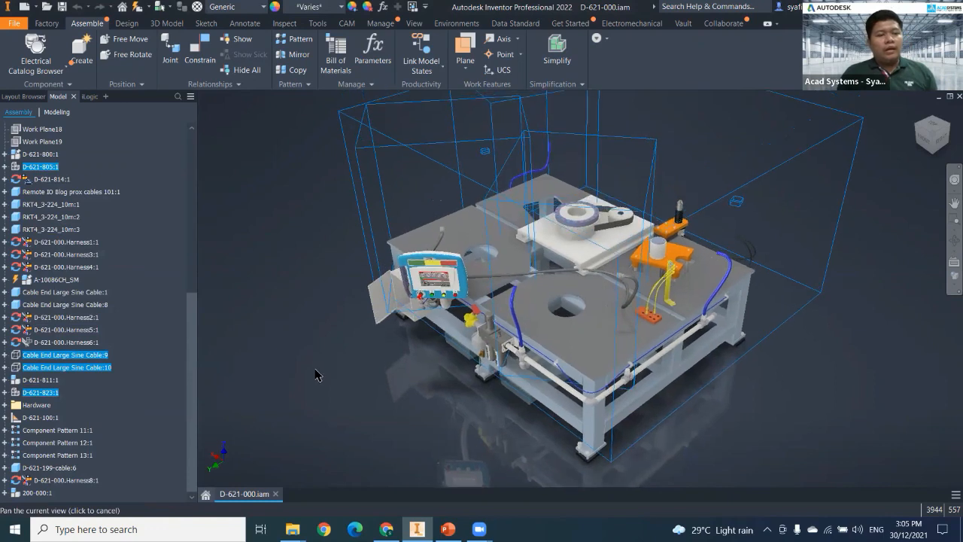
{"action": "left_click", "coordinate": [252, 366]}
Activate the Control Unit model state and make the press unit D-621-802:1 visible.
{"action": "left_click_drag", "start_coordinate": [193, 344], "coordinate": [207, 203]}
{"action": "scroll", "coordinate": [94, 248], "scroll_direction": "up", "scroll_amount": 1}
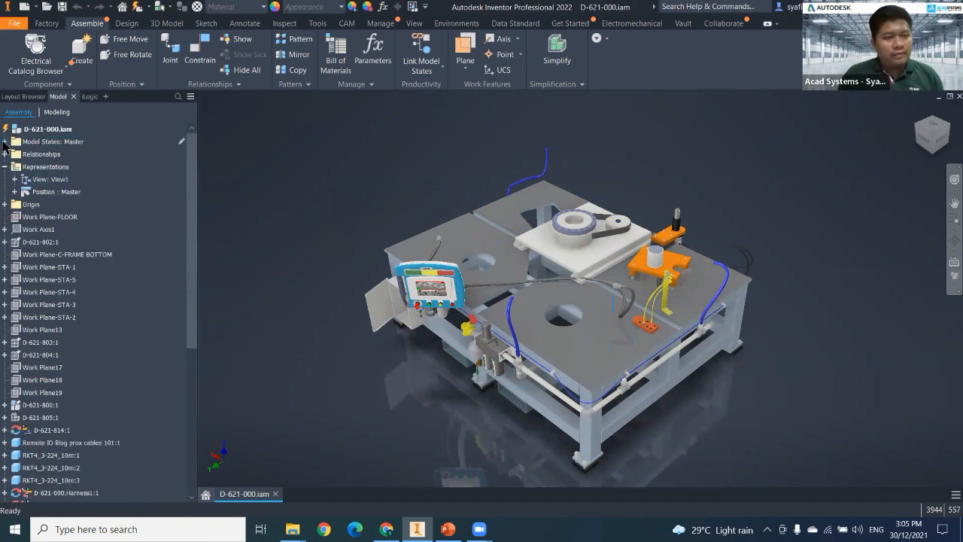
{"action": "double_click", "coordinate": [41, 168]}
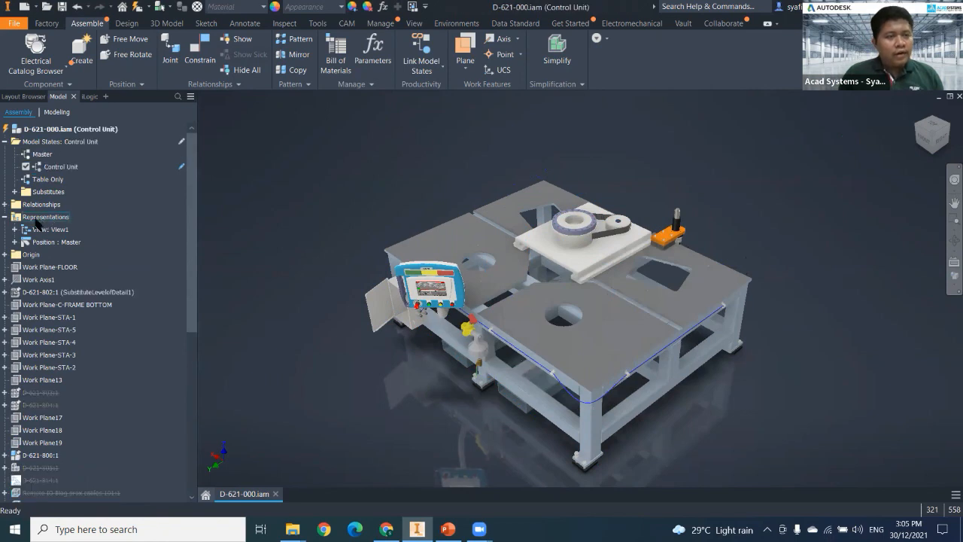
{"action": "right_click", "coordinate": [46, 294]}
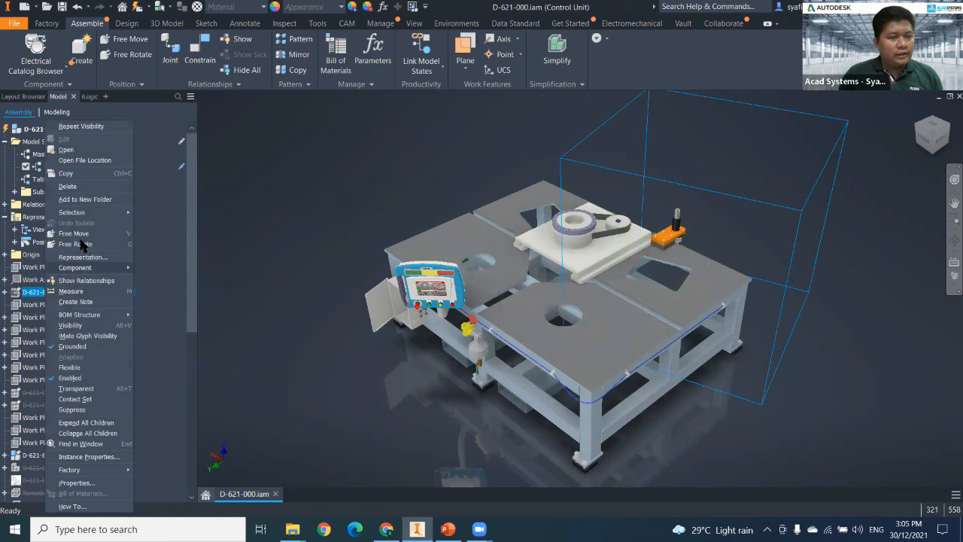
{"action": "left_click", "coordinate": [72, 325]}
{"action": "middle_click_drag", "start_coordinate": [554, 348], "coordinate": [532, 355]}
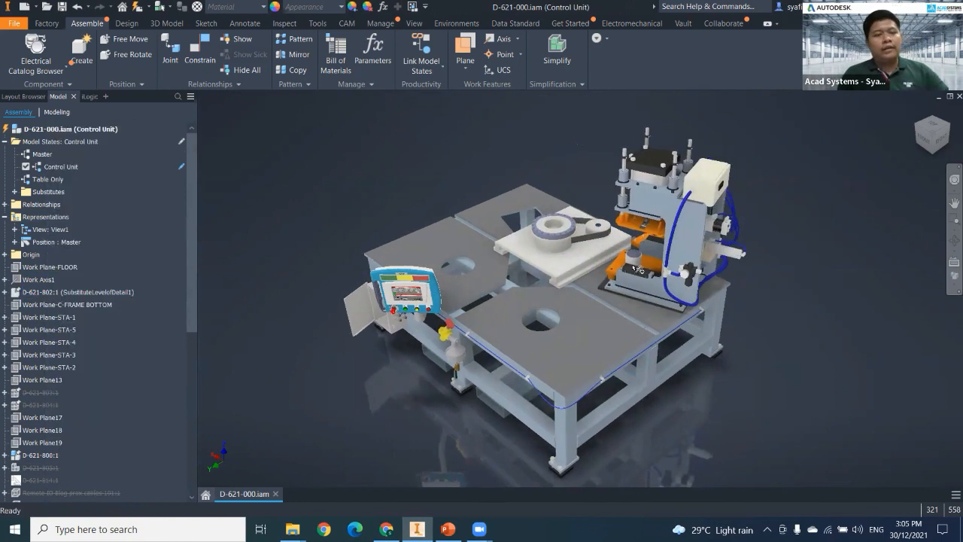
{"action": "middle_click_drag", "start_coordinate": [455, 352], "coordinate": [486, 348]}
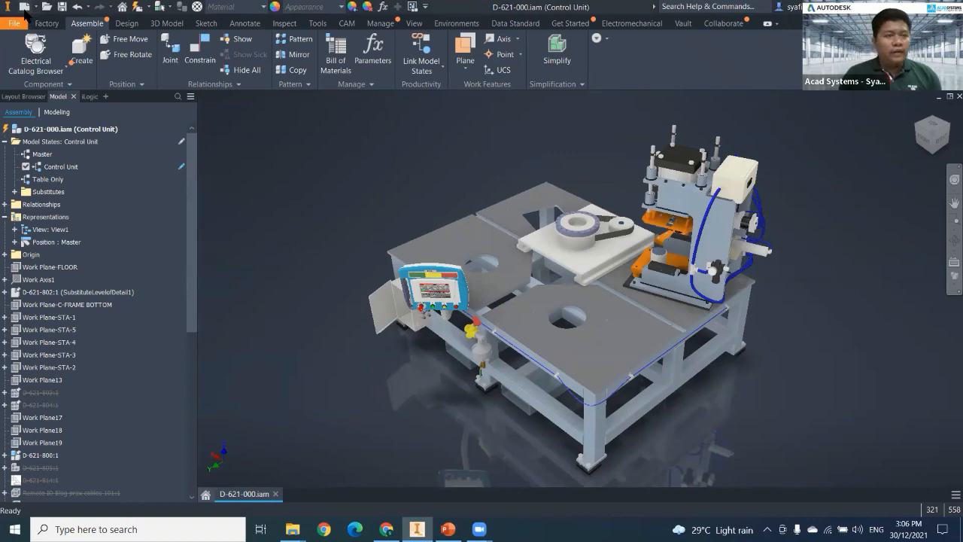
Start a new file and select the ISO.dwg drawing template from the en-US Metric templates, comparing it with ISO.idw.
{"action": "left_click", "coordinate": [25, 7]}
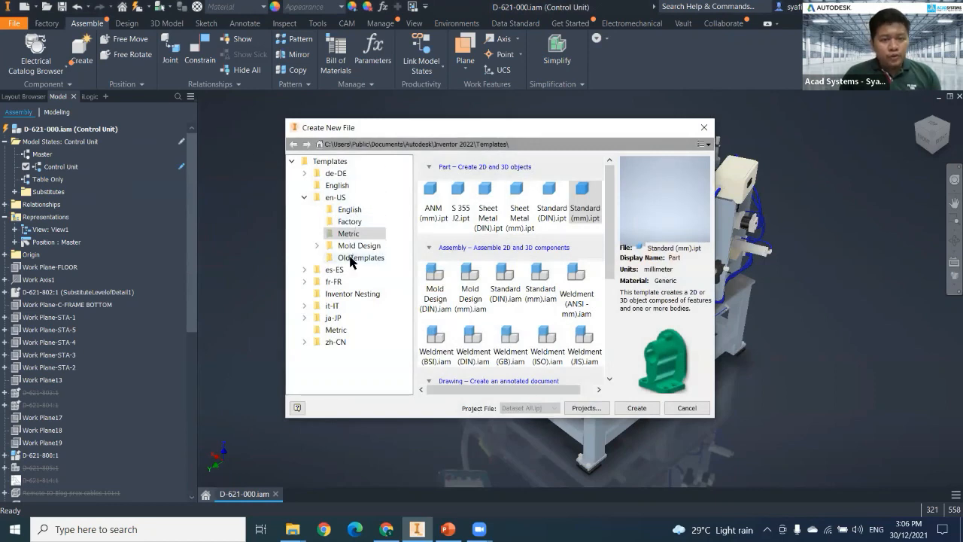
{"action": "left_click_drag", "start_coordinate": [611, 258], "coordinate": [611, 341]}
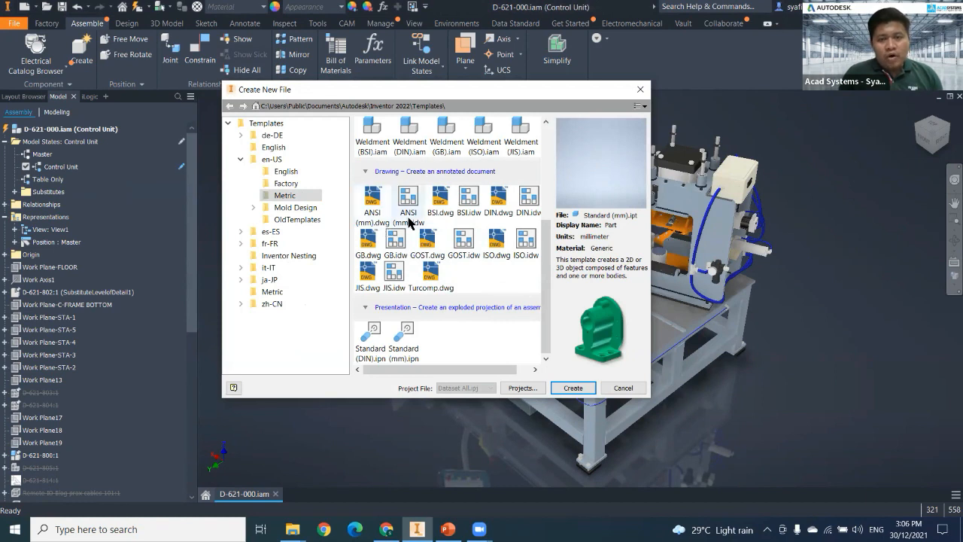
{"action": "left_click", "coordinate": [496, 247]}
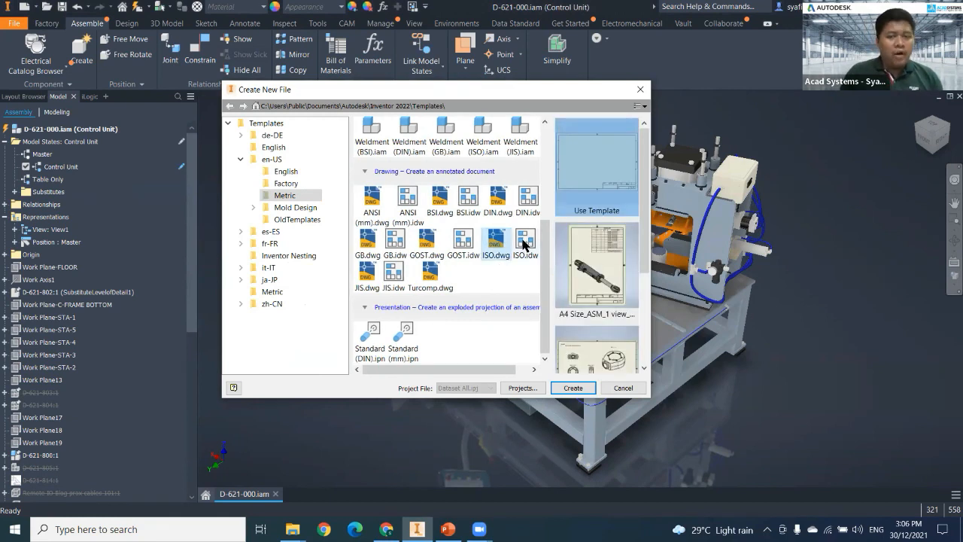
{"action": "left_click", "coordinate": [525, 242]}
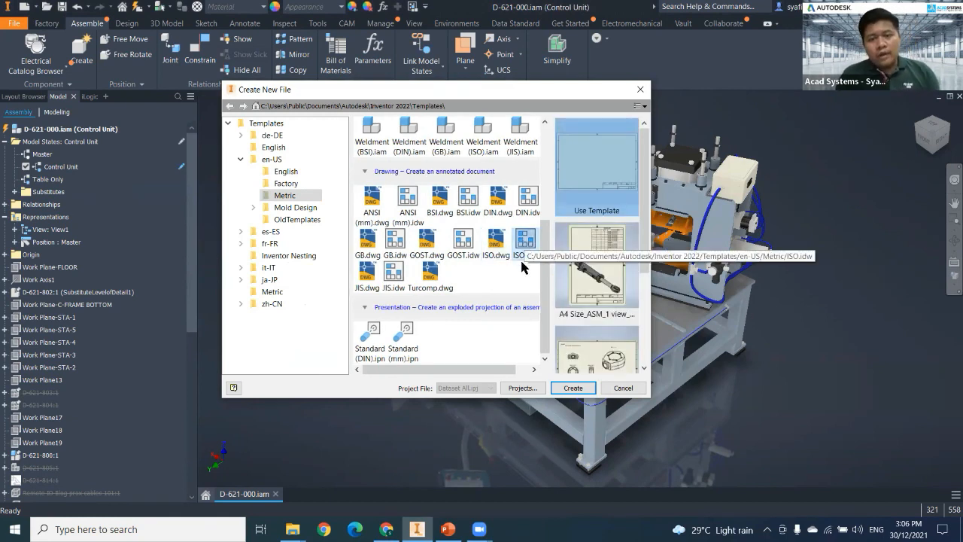
{"action": "left_click", "coordinate": [497, 253]}
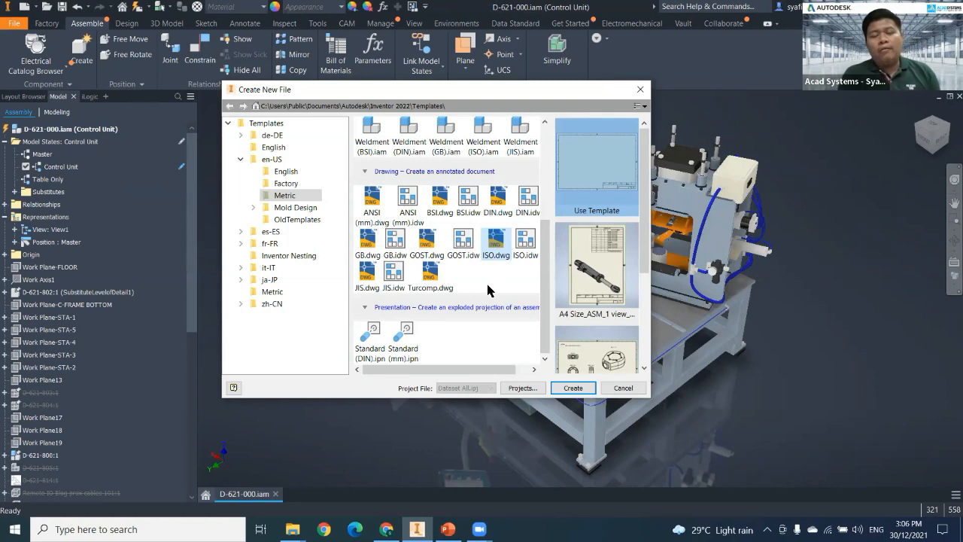
{"action": "left_click", "coordinate": [525, 242]}
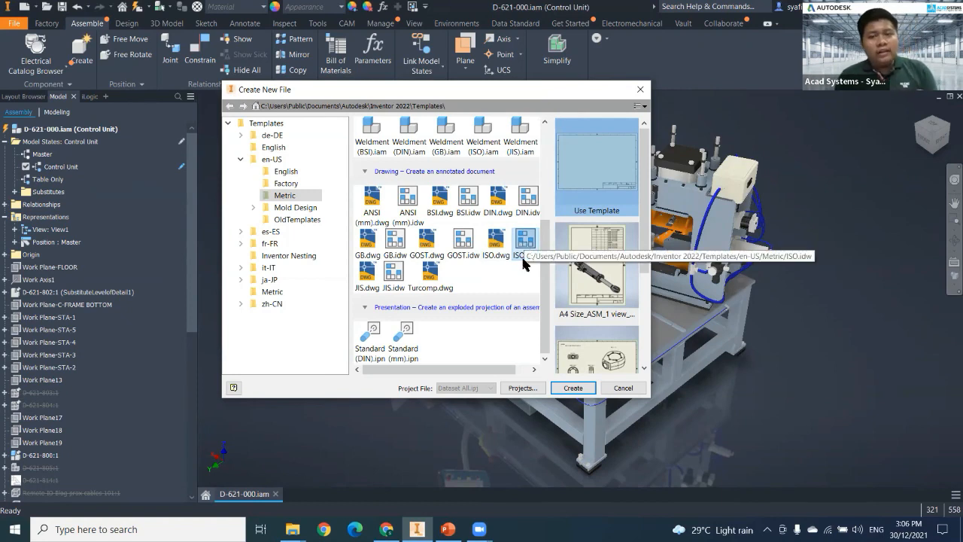
{"action": "left_click", "coordinate": [498, 247]}
{"action": "left_click", "coordinate": [530, 250]}
{"action": "left_click", "coordinate": [494, 247]}
Enlarge the new-file dialog and examine the ISO.dwg presets, including the A4 assembly, A2 part-view and A2 flat-pattern layouts.
{"action": "left_click_drag", "start_coordinate": [483, 89], "coordinate": [431, 49]}
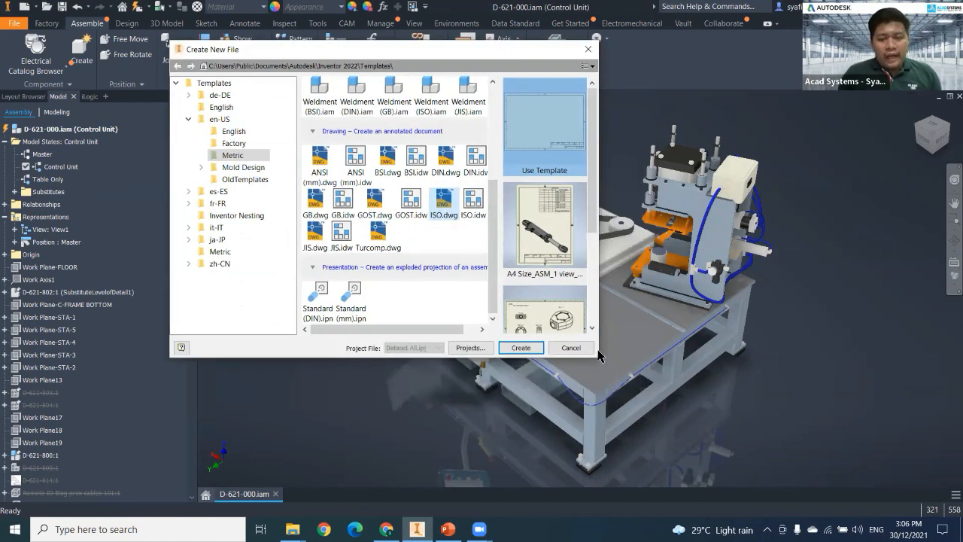
{"action": "left_click_drag", "start_coordinate": [600, 343], "coordinate": [661, 344]}
{"action": "left_click_drag", "start_coordinate": [653, 226], "coordinate": [653, 321]}
{"action": "left_click", "coordinate": [628, 303]}
{"action": "left_click", "coordinate": [620, 204]}
{"action": "scroll", "coordinate": [621, 261], "scroll_direction": "up", "scroll_amount": 3}
{"action": "left_click", "coordinate": [619, 224]}
{"action": "left_click", "coordinate": [617, 152]}
{"action": "left_click", "coordinate": [618, 247]}
{"action": "scroll", "coordinate": [617, 307], "scroll_direction": "down", "scroll_amount": 3}
{"action": "left_click", "coordinate": [618, 217]}
{"action": "left_click", "coordinate": [621, 256]}
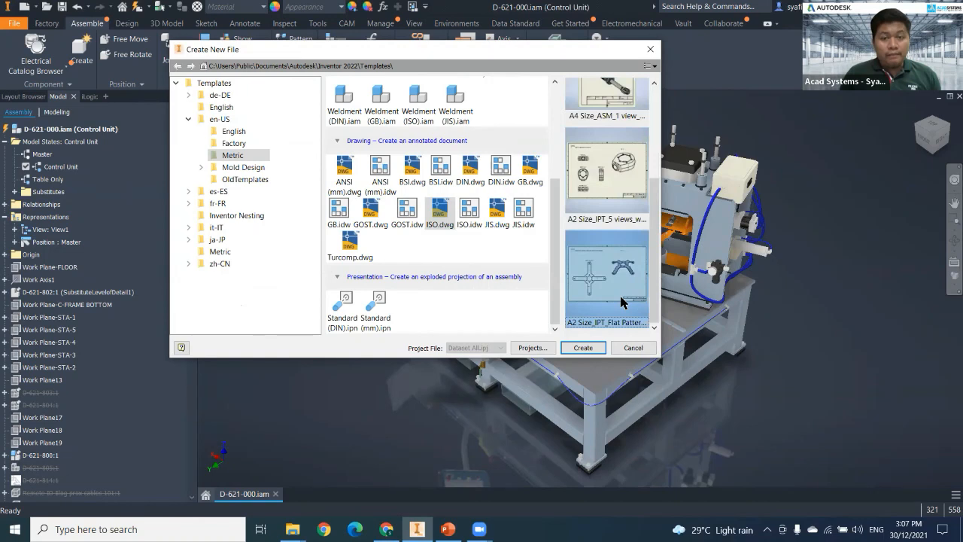
Choose the A4 Size_ASM_1 view preset for the ISO.dwg drawing.
{"action": "scroll", "coordinate": [626, 201], "scroll_direction": "up", "scroll_amount": 3}
{"action": "left_click", "coordinate": [626, 229]}
{"action": "left_click", "coordinate": [629, 169]}
{"action": "left_click", "coordinate": [626, 236]}
{"action": "left_click", "coordinate": [626, 233]}
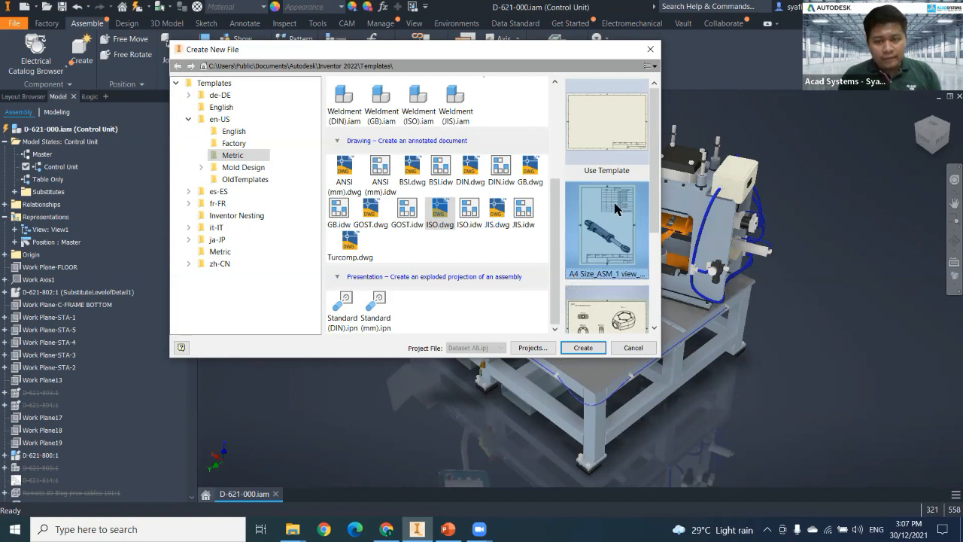
Create a blank drawing from ISO.dwg with the Use Template option instead of a preset layout.
{"action": "scroll", "coordinate": [614, 219], "scroll_direction": "down", "scroll_amount": 2}
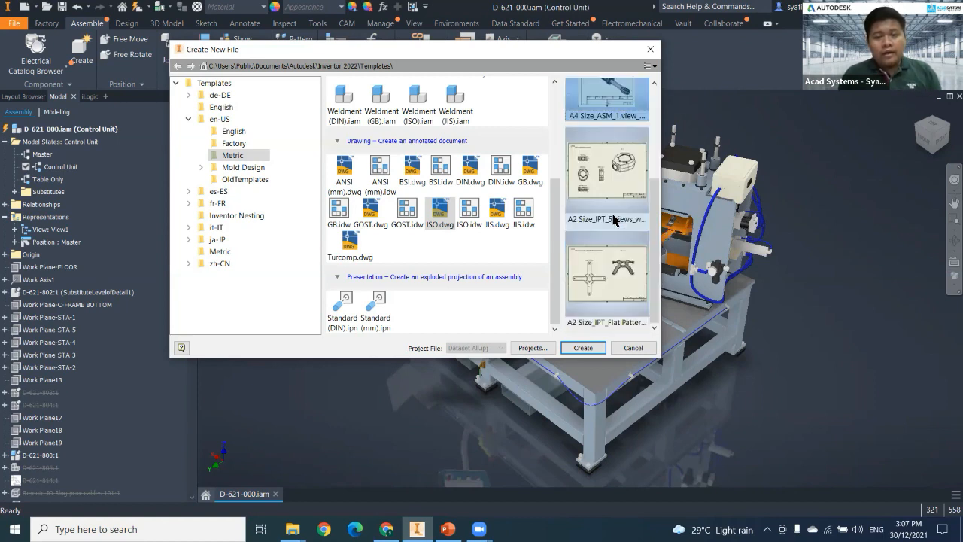
{"action": "scroll", "coordinate": [615, 230], "scroll_direction": "up", "scroll_amount": 2}
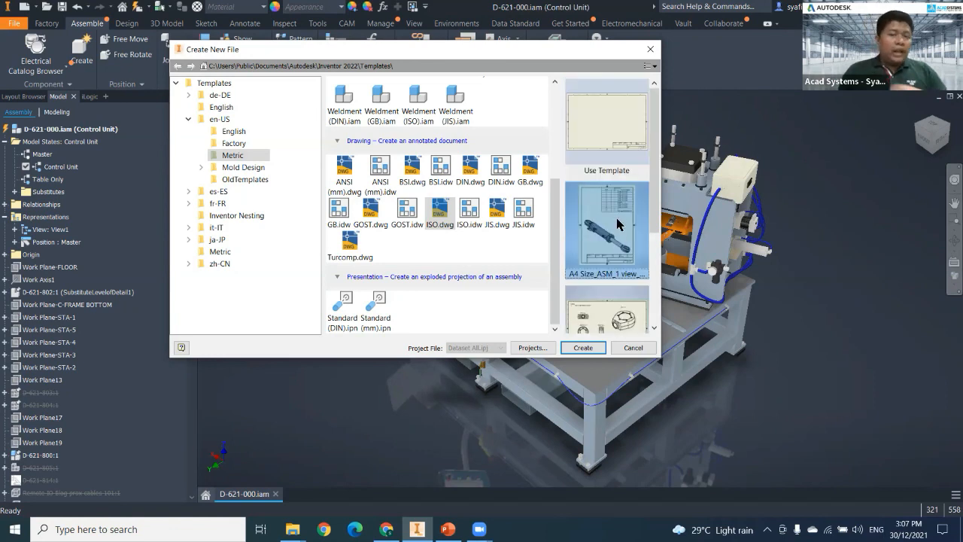
{"action": "left_click", "coordinate": [606, 137]}
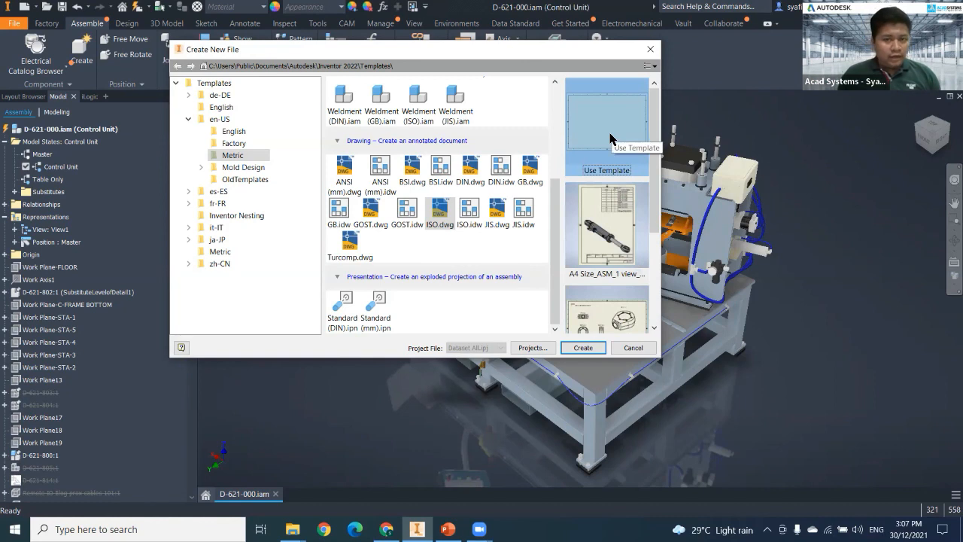
{"action": "double_click", "coordinate": [610, 137]}
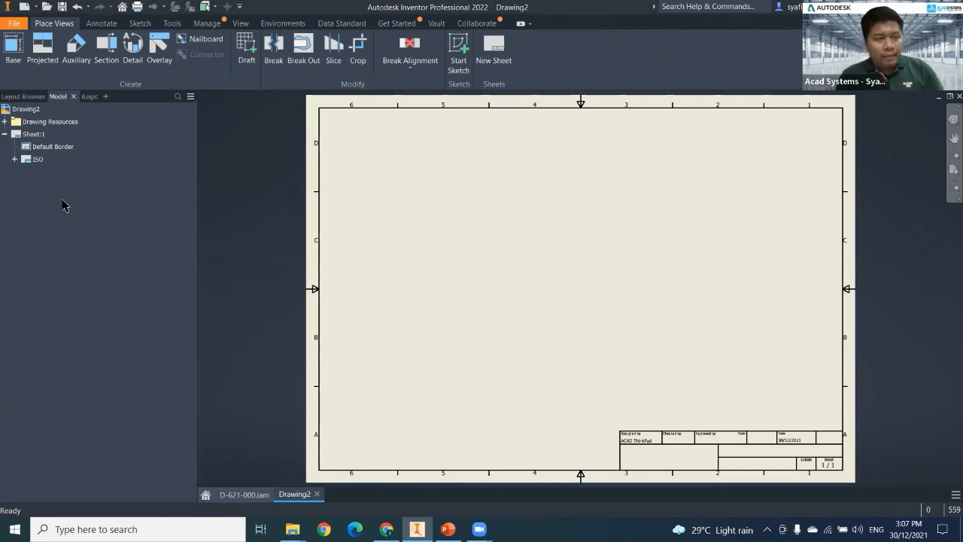
Start a base view of D-621-000.iam, check its source file choices and move the view settings dialog clear of the preview.
{"action": "left_click", "coordinate": [14, 47]}
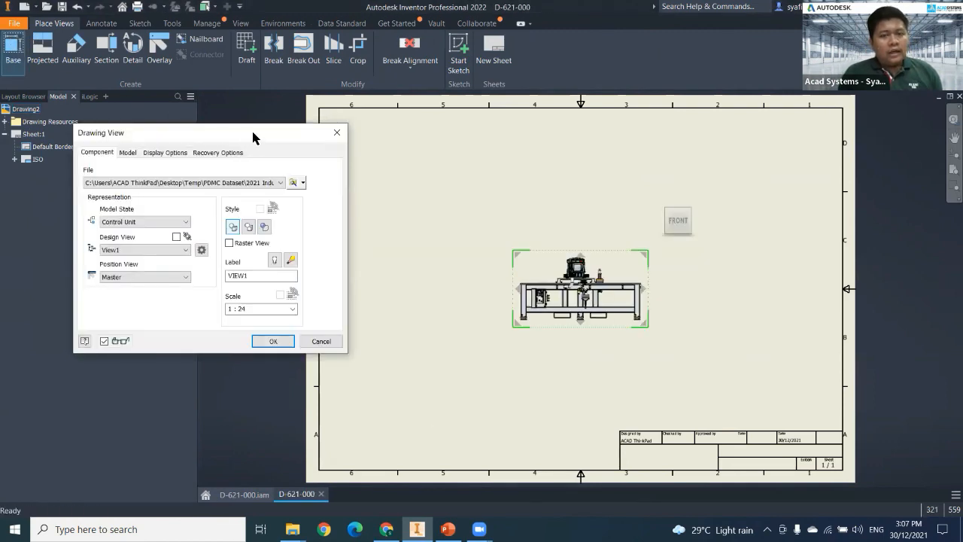
{"action": "left_click_drag", "start_coordinate": [253, 136], "coordinate": [337, 123]}
{"action": "left_click", "coordinate": [364, 168]}
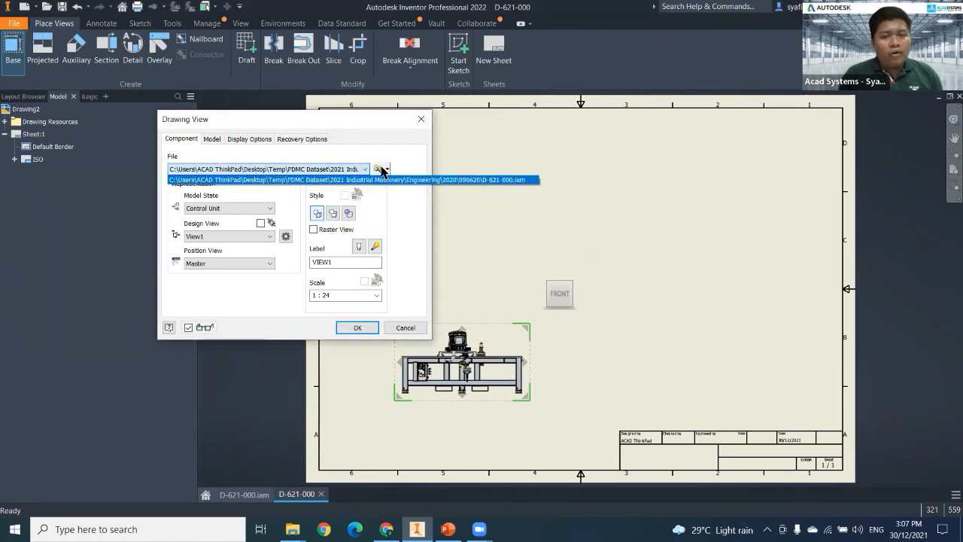
{"action": "left_click", "coordinate": [383, 168]}
{"action": "left_click", "coordinate": [386, 169]}
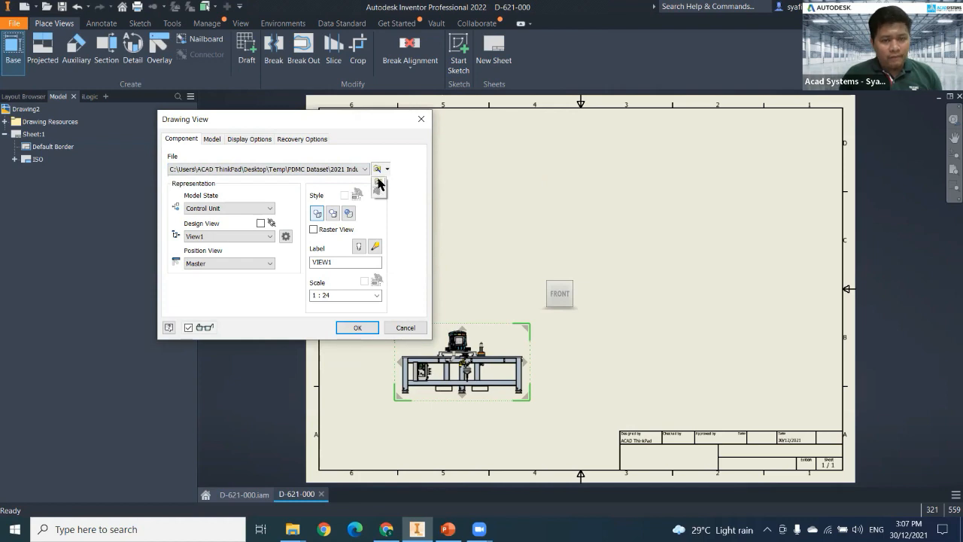
{"action": "left_click", "coordinate": [356, 118]}
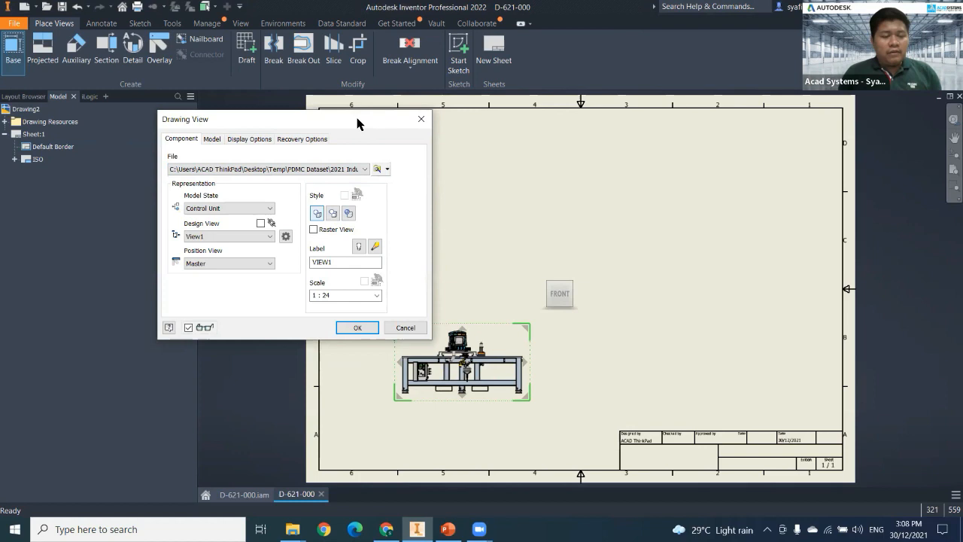
{"action": "left_click_drag", "start_coordinate": [357, 118], "coordinate": [259, 120]}
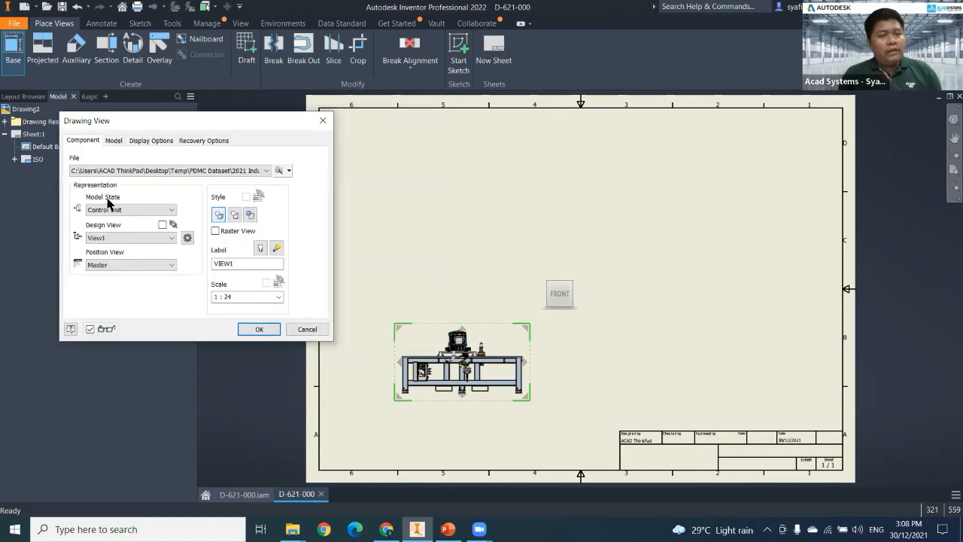
Preview the base view with the Table Only model state and switch it back to Control Unit.
{"action": "left_click", "coordinate": [111, 210]}
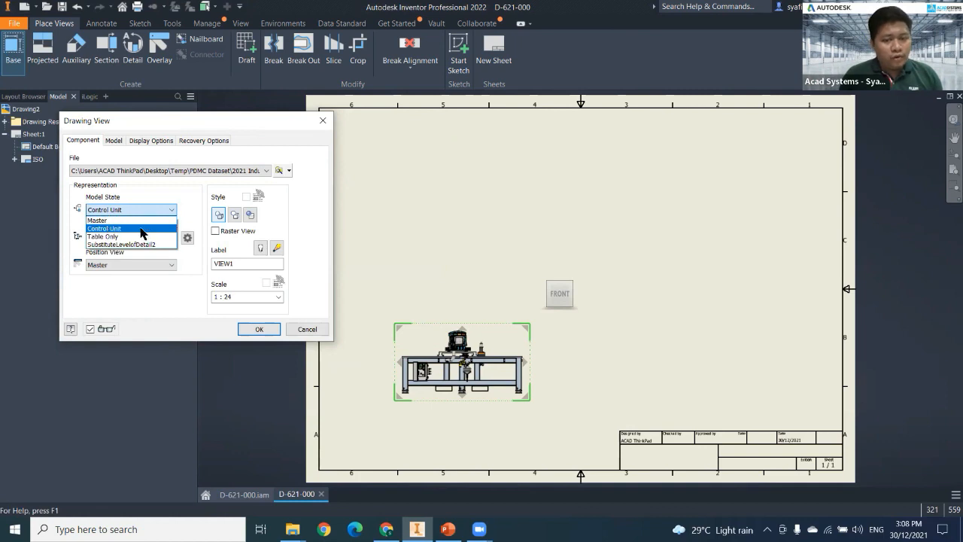
{"action": "left_click", "coordinate": [135, 186]}
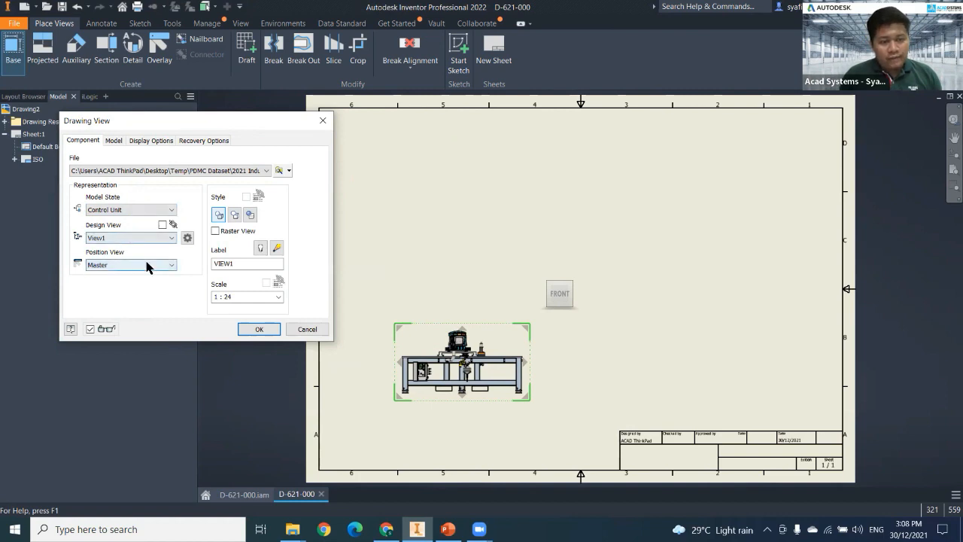
{"action": "left_click", "coordinate": [106, 210]}
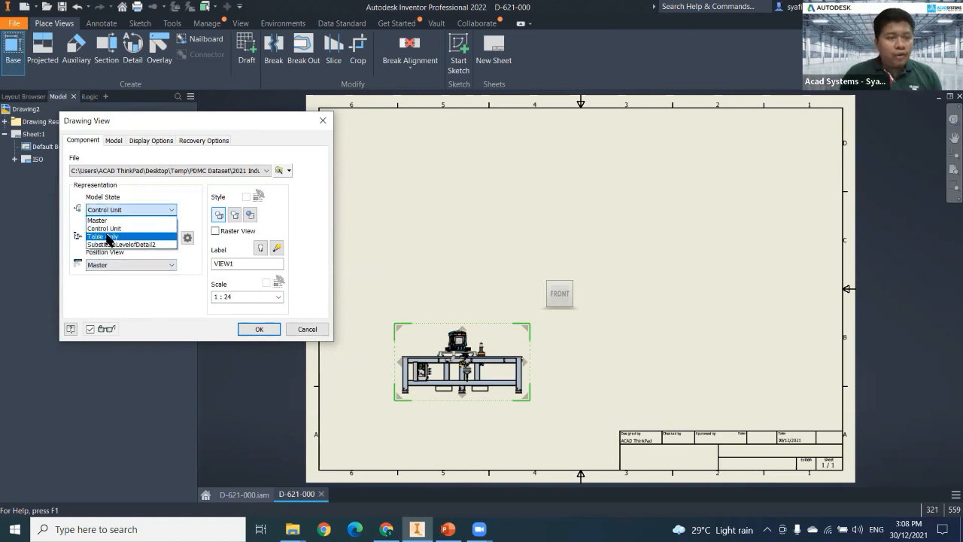
{"action": "left_click", "coordinate": [107, 236]}
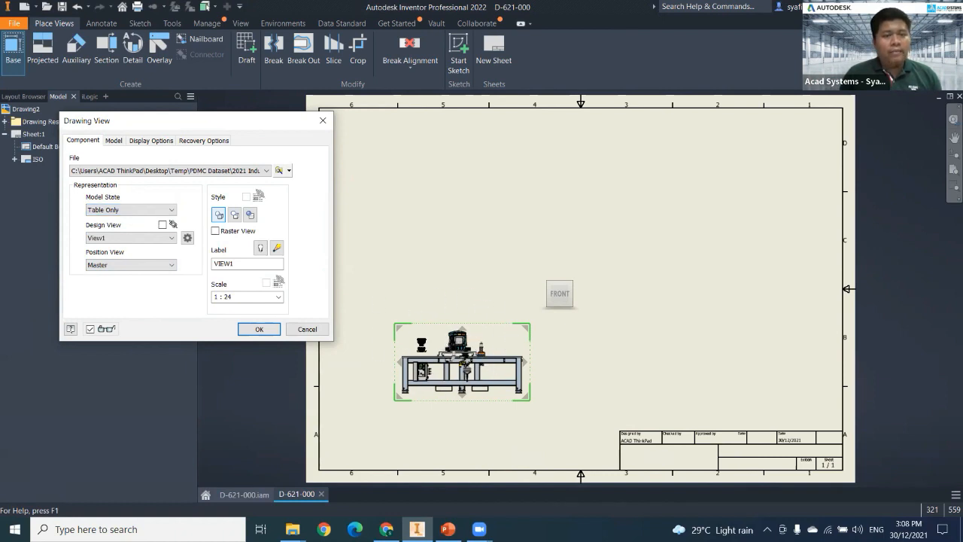
{"action": "left_click", "coordinate": [143, 236]}
{"action": "left_click", "coordinate": [143, 237]}
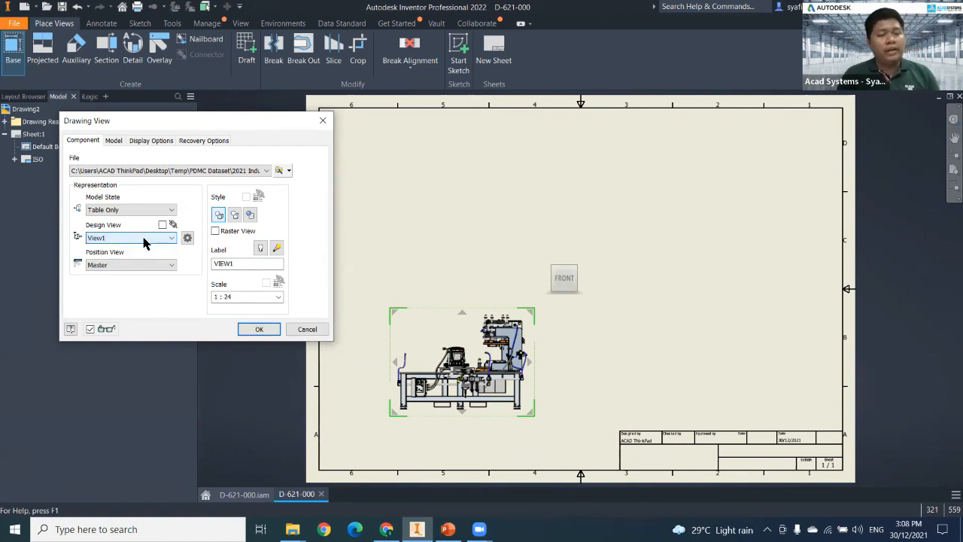
{"action": "left_click", "coordinate": [137, 207]}
{"action": "left_click", "coordinate": [124, 230]}
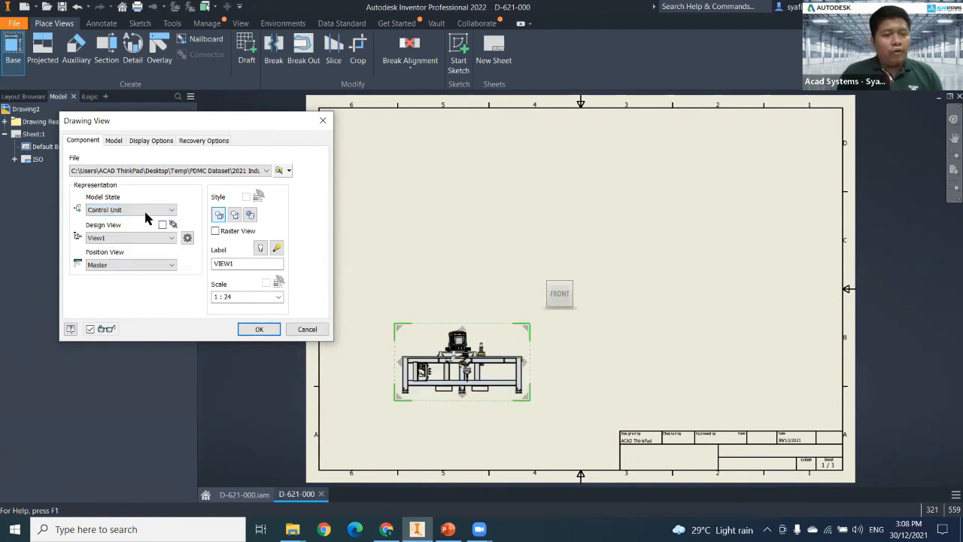
Set the base view scale to 1 : 20 and place the front view in the upper-left area of the sheet.
{"action": "left_click_drag", "start_coordinate": [480, 360], "coordinate": [482, 345]}
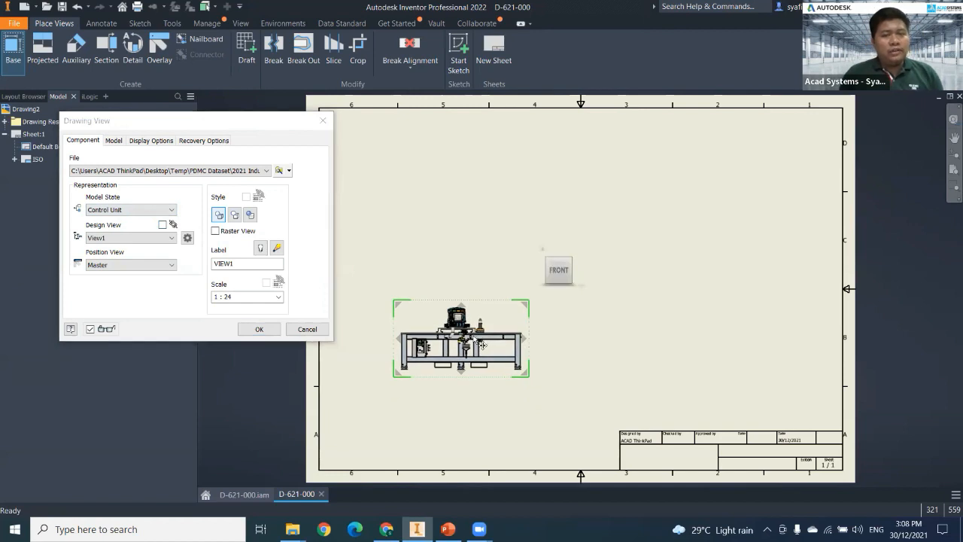
{"action": "mouse_move", "coordinate": [482, 344]}
{"action": "left_mouse_down"}
{"action": "mouse_move", "coordinate": [497, 323]}
{"action": "mouse_move", "coordinate": [481, 332]}
{"action": "left_mouse_up"}
{"action": "left_click", "coordinate": [226, 297]}
{"action": "left_click_drag", "start_coordinate": [233, 297], "coordinate": [224, 298]}
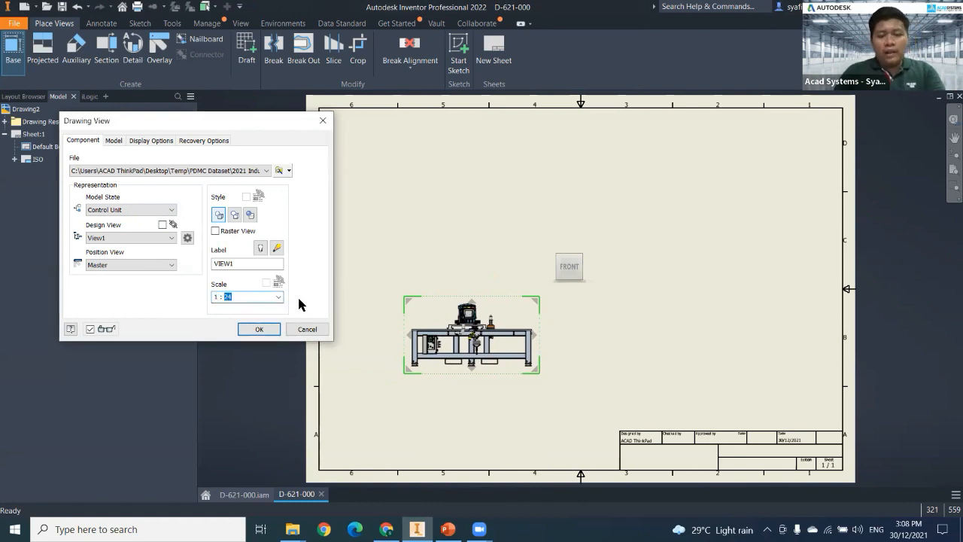
{"action": "type", "text": "20"}
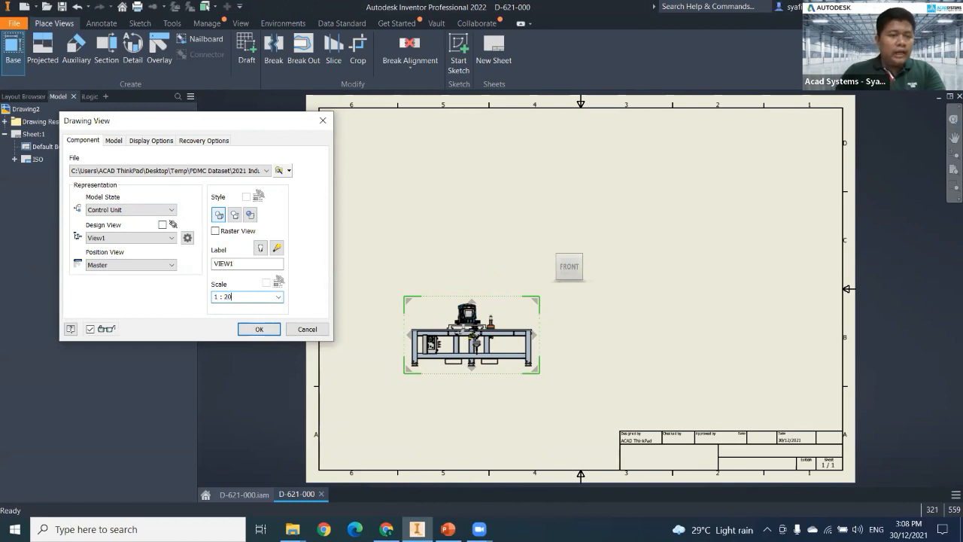
{"action": "left_click", "coordinate": [264, 263]}
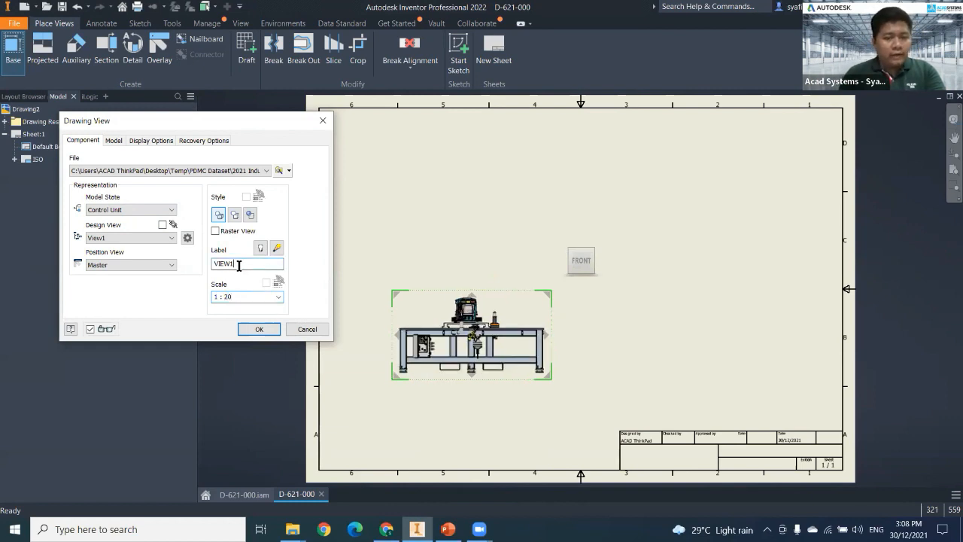
{"action": "mouse_move", "coordinate": [472, 335]}
{"action": "left_mouse_down"}
{"action": "mouse_move", "coordinate": [474, 209]}
{"action": "mouse_move", "coordinate": [460, 249]}
{"action": "left_mouse_up"}
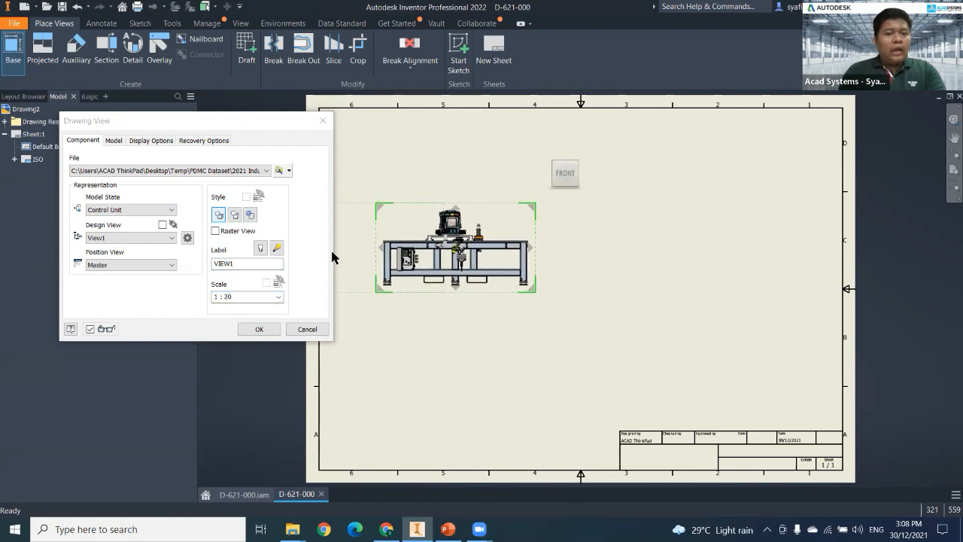
{"action": "left_click", "coordinate": [264, 335]}
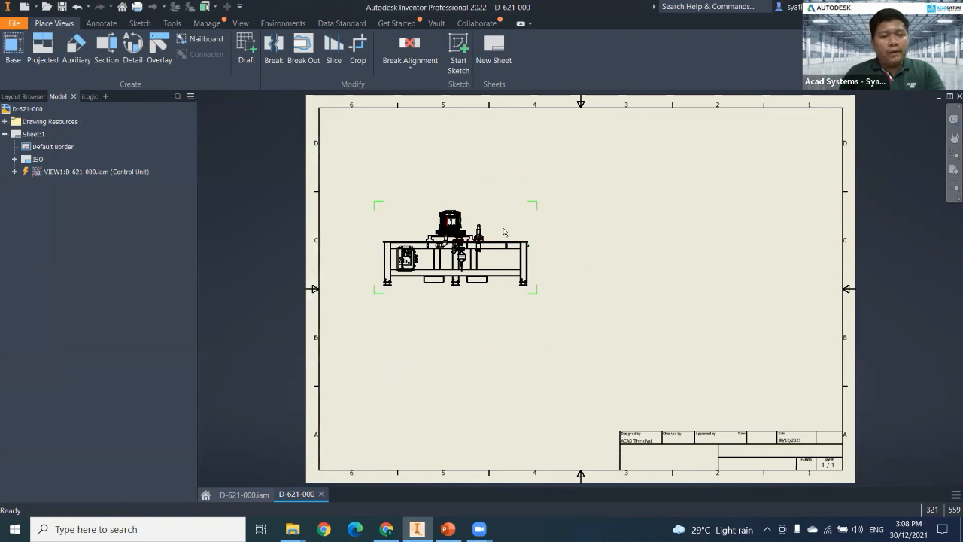
Set the front view's style to Hidden Line Removed and shift the view slightly down and right on the sheet.
{"action": "scroll", "coordinate": [504, 232], "scroll_direction": "up", "scroll_amount": 5}
{"action": "scroll", "coordinate": [531, 230], "scroll_direction": "down", "scroll_amount": 2}
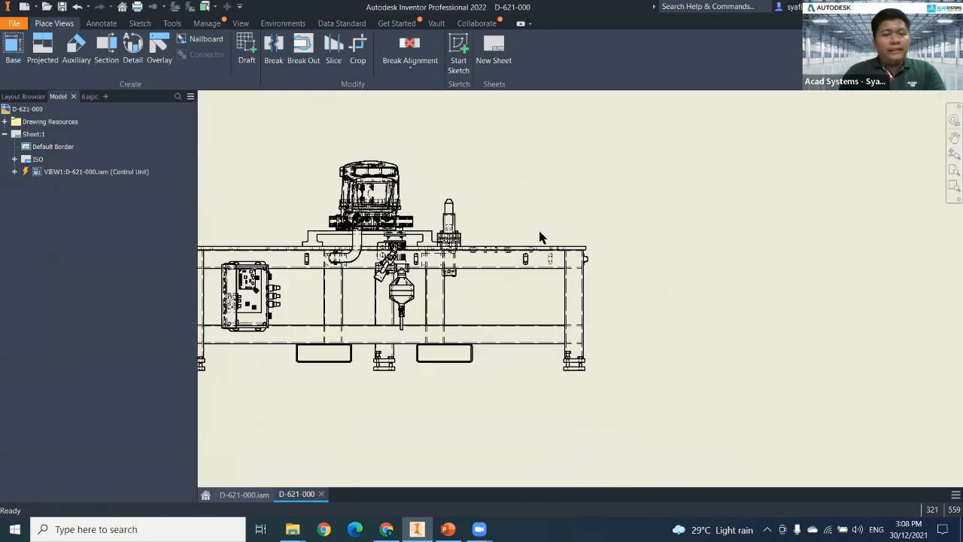
{"action": "scroll", "coordinate": [539, 237], "scroll_direction": "down", "scroll_amount": 2}
{"action": "double_click", "coordinate": [531, 211]}
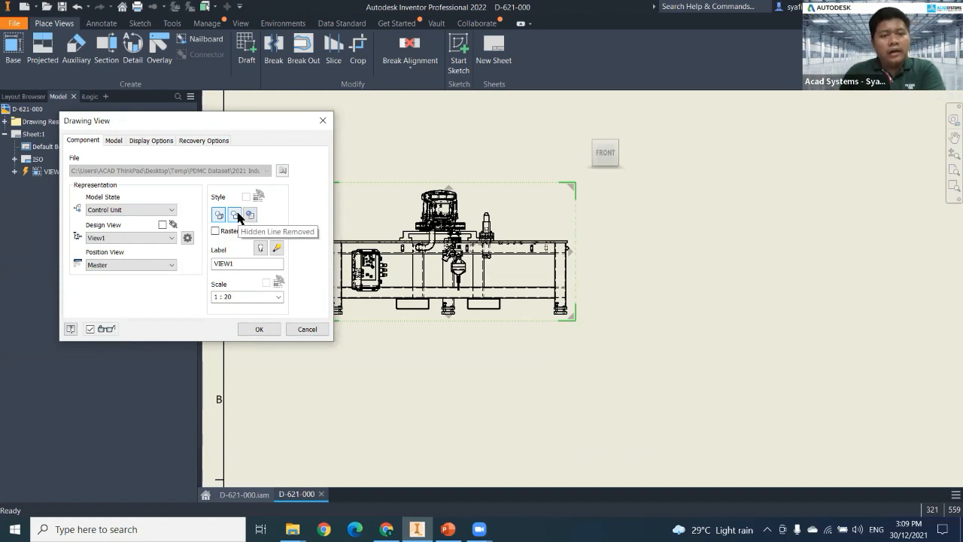
{"action": "left_click", "coordinate": [236, 216]}
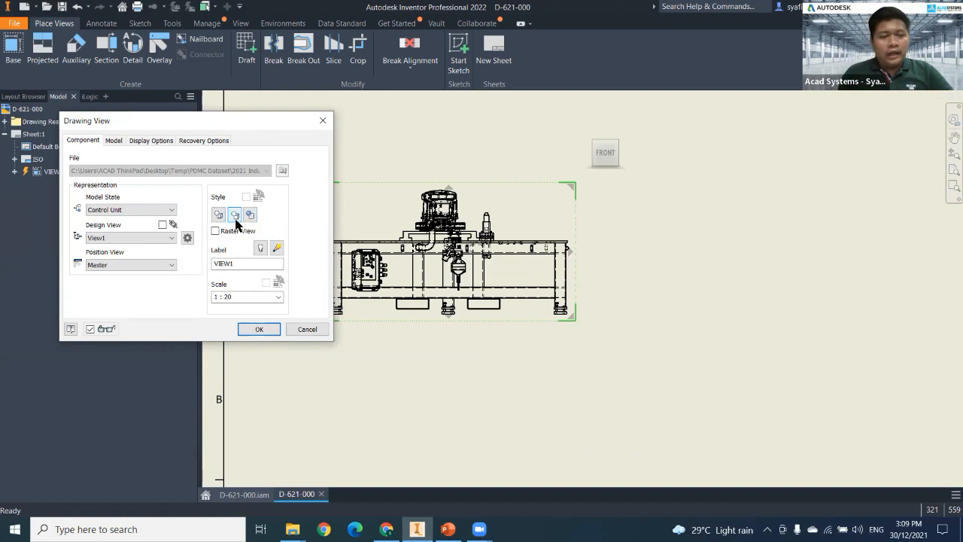
{"action": "left_click", "coordinate": [257, 329]}
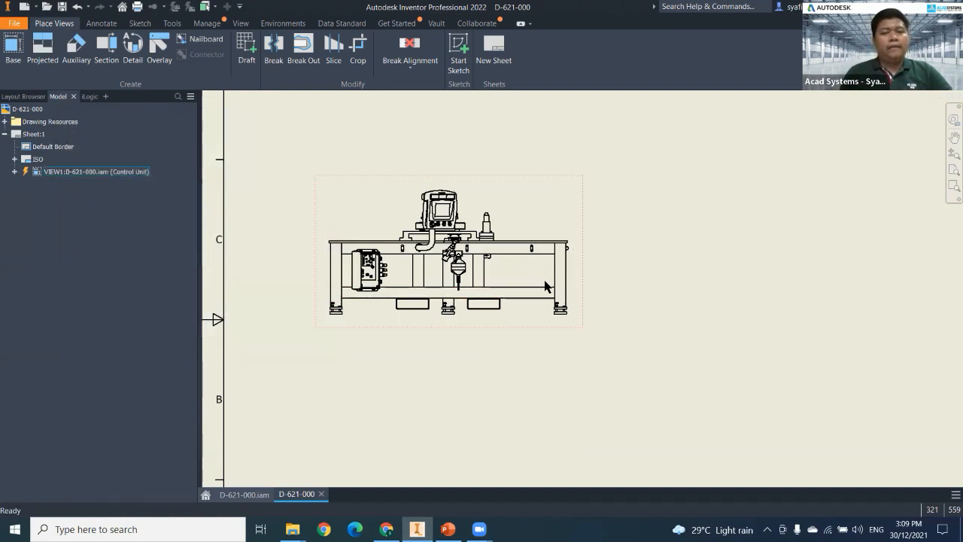
{"action": "scroll", "coordinate": [474, 246], "scroll_direction": "down", "scroll_amount": 4}
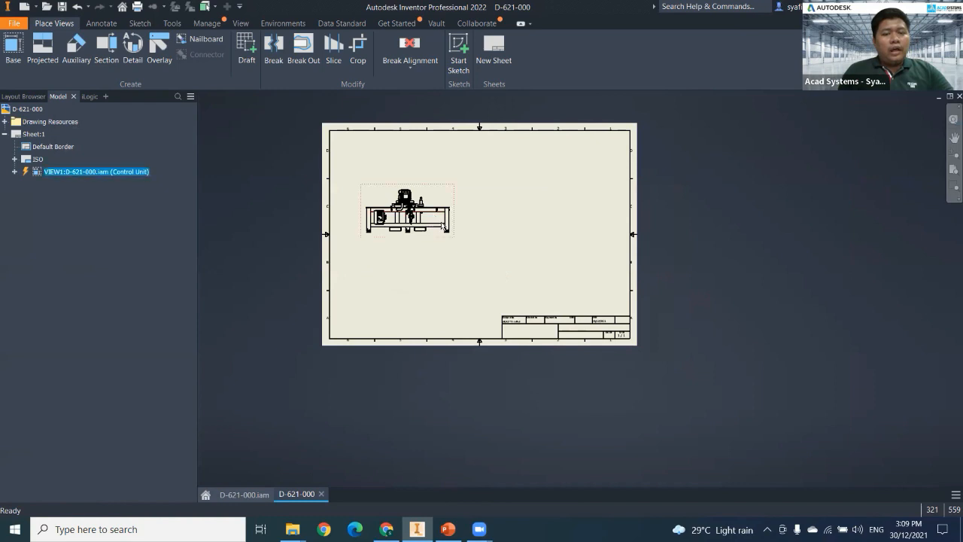
{"action": "left_click_drag", "start_coordinate": [440, 242], "coordinate": [446, 253]}
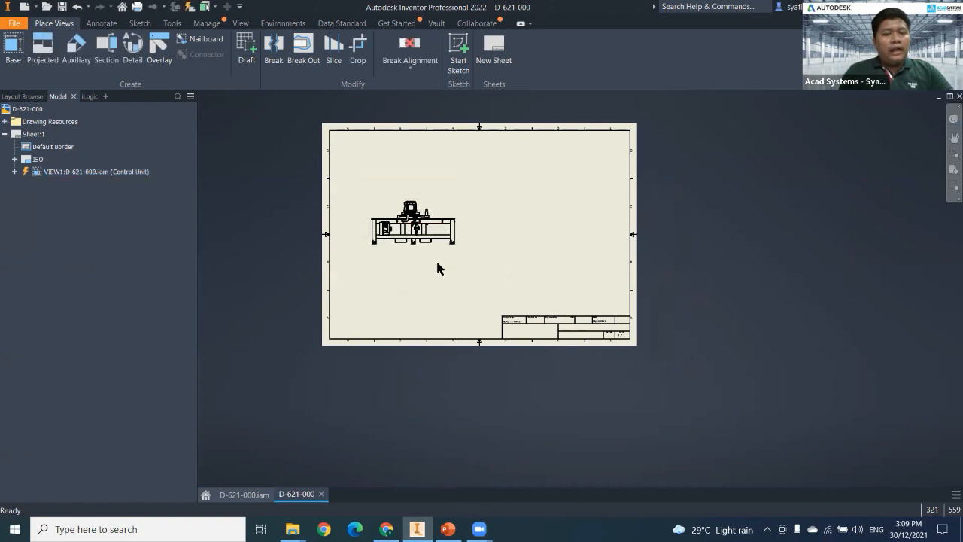
Project a plan view from the front base view, place it directly below the front view and create it.
{"action": "left_click", "coordinate": [42, 54]}
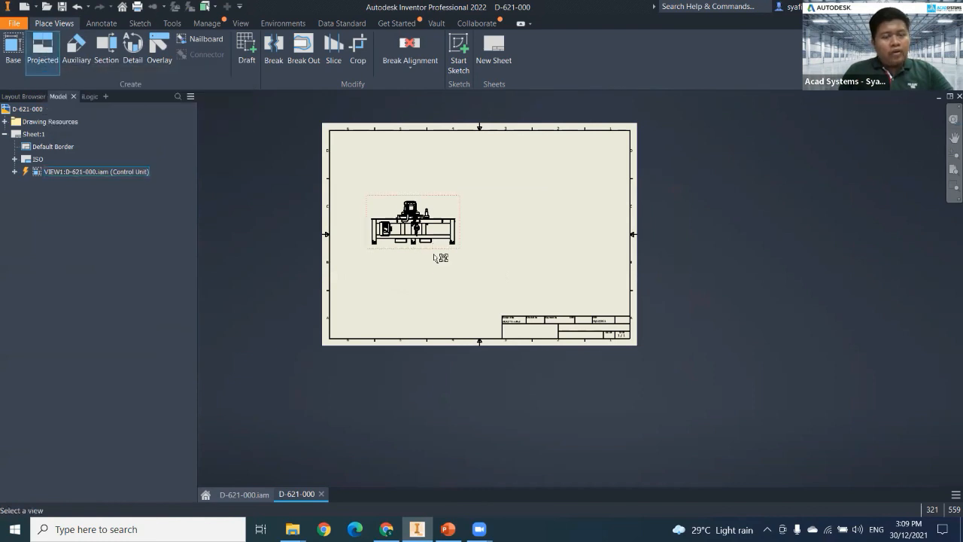
{"action": "scroll", "coordinate": [437, 258], "scroll_direction": "up", "scroll_amount": 3}
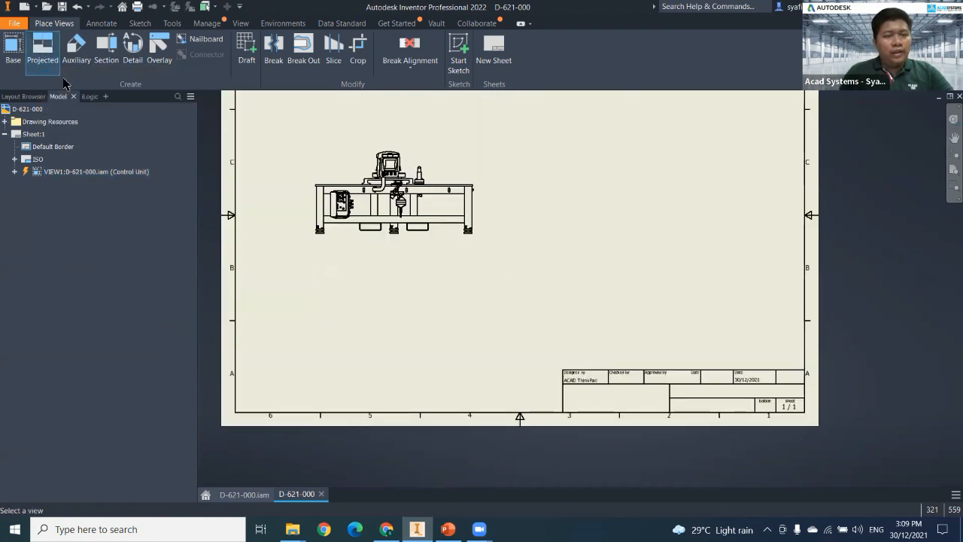
{"action": "left_click", "coordinate": [445, 204]}
{"action": "middle_click_drag", "start_coordinate": [443, 158], "coordinate": [441, 286]}
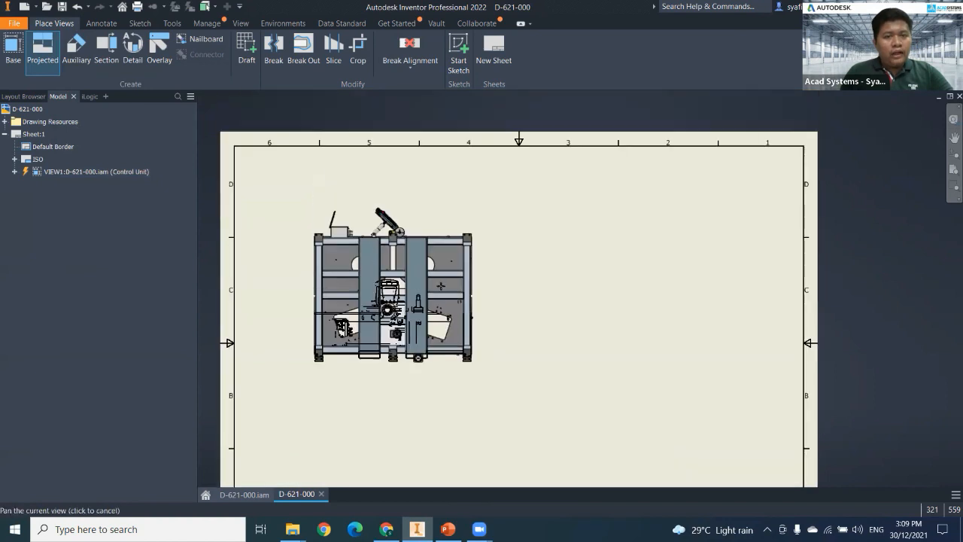
{"action": "middle_click_drag", "start_coordinate": [447, 219], "coordinate": [456, 150]}
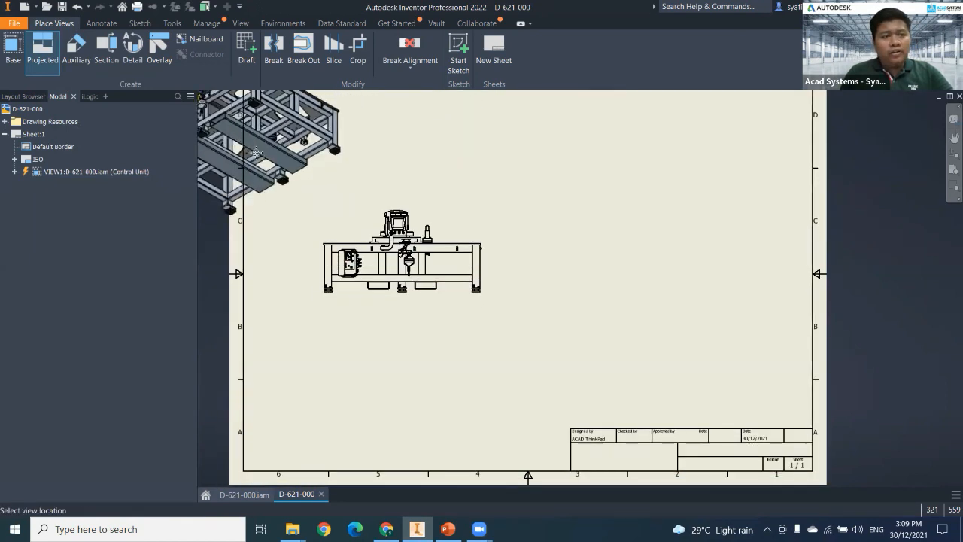
{"action": "middle_click_drag", "start_coordinate": [422, 121], "coordinate": [419, 222]}
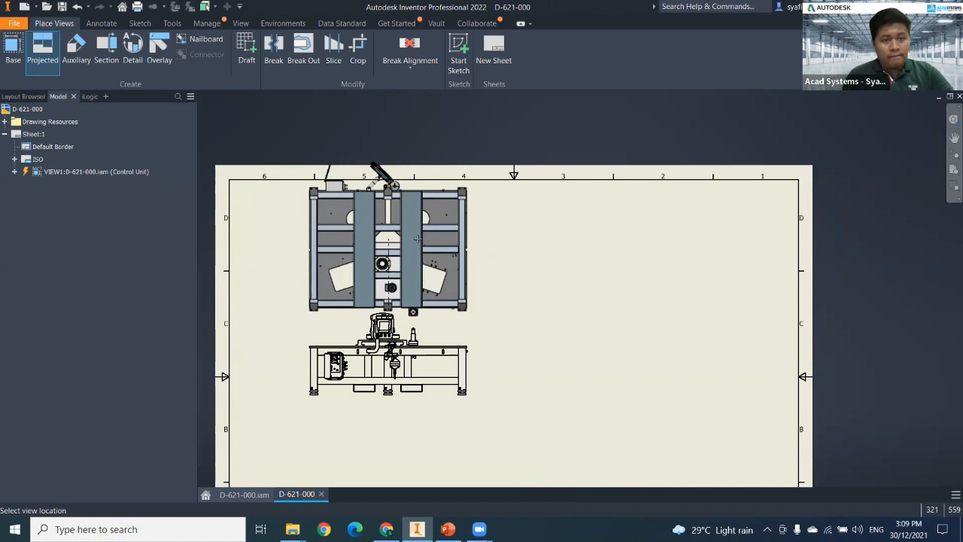
{"action": "middle_click_drag", "start_coordinate": [419, 241], "coordinate": [427, 135]}
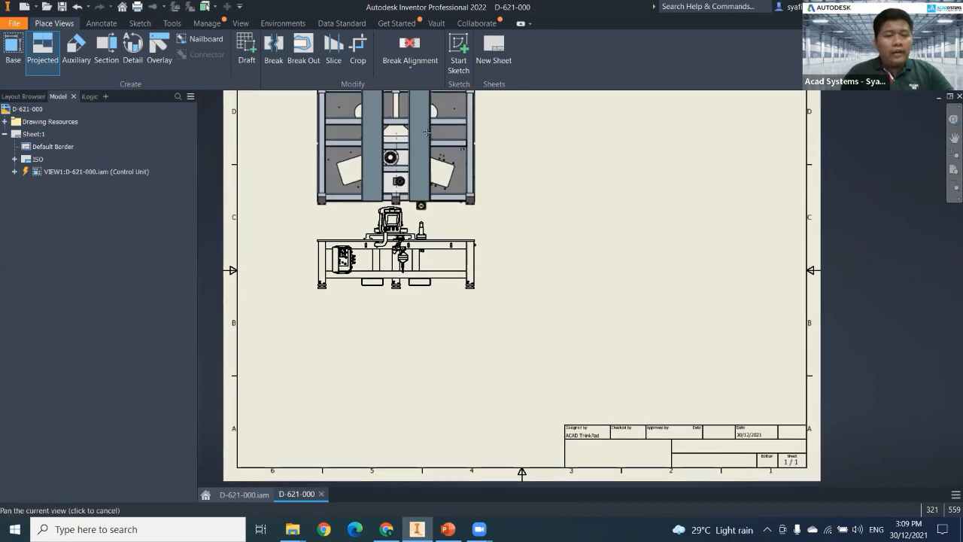
{"action": "middle_click_drag", "start_coordinate": [442, 204], "coordinate": [443, 54]}
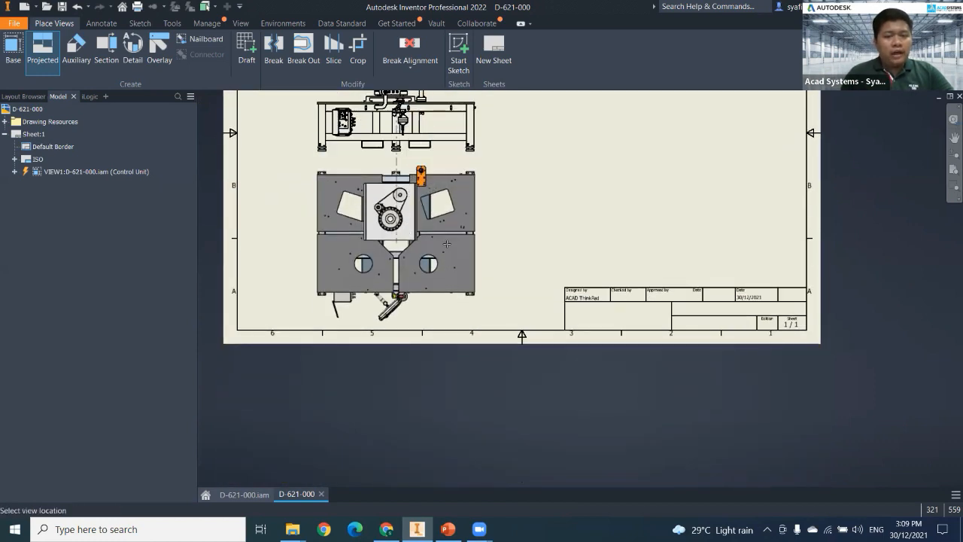
{"action": "left_click", "coordinate": [447, 244]}
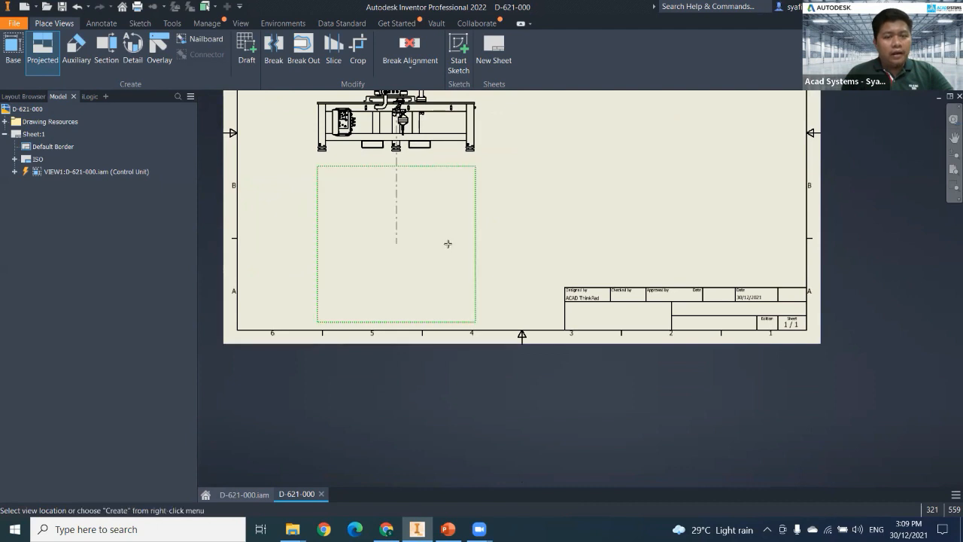
{"action": "right_click", "coordinate": [437, 251]}
{"action": "left_click", "coordinate": [477, 251]}
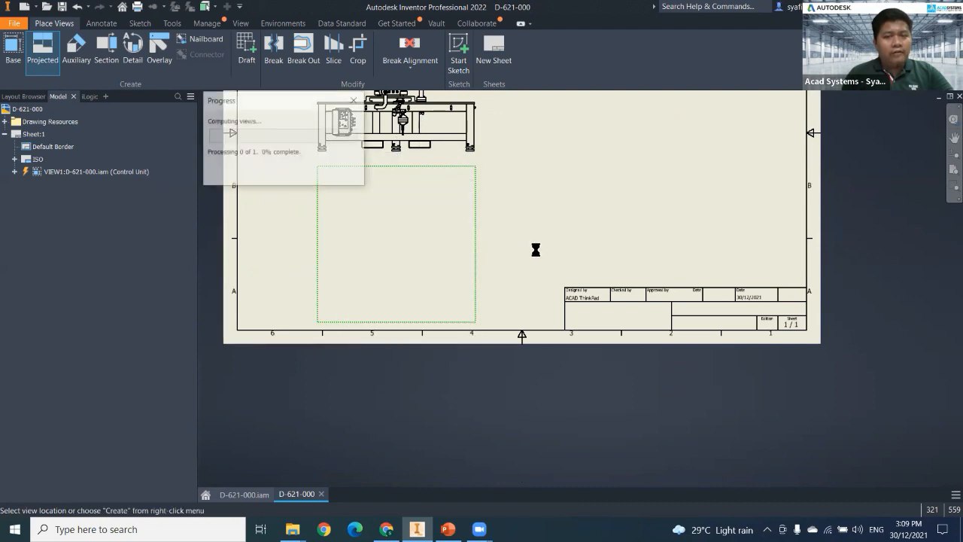
Rearrange the two aligned views so the plan view sits above the front view in the sheet's left half.
{"action": "middle_click_drag", "start_coordinate": [536, 257], "coordinate": [520, 299]}
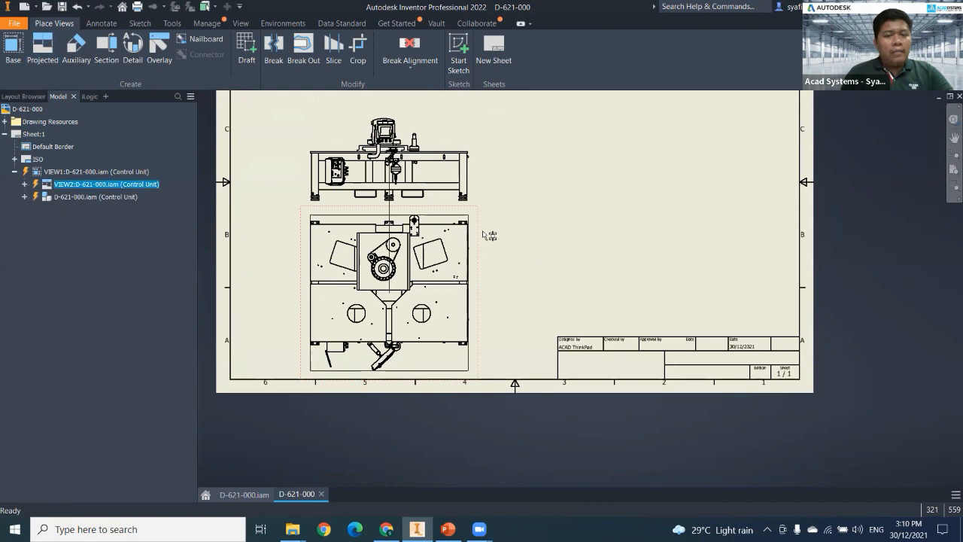
{"action": "middle_click_drag", "start_coordinate": [495, 136], "coordinate": [505, 344]}
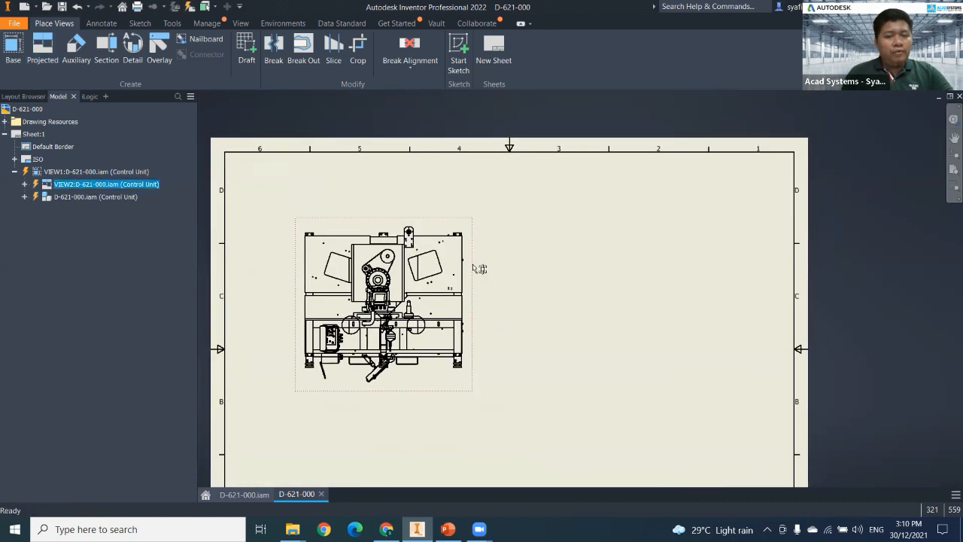
{"action": "left_click_drag", "start_coordinate": [475, 248], "coordinate": [476, 248]}
{"action": "middle_click_drag", "start_coordinate": [490, 335], "coordinate": [499, 259]}
{"action": "left_click_drag", "start_coordinate": [436, 301], "coordinate": [439, 395]}
{"action": "left_click_drag", "start_coordinate": [437, 266], "coordinate": [437, 293]}
{"action": "mouse_move", "coordinate": [528, 319]}
{"action": "middle_mouse_down"}
{"action": "mouse_move", "coordinate": [519, 277]}
{"action": "mouse_move", "coordinate": [501, 314]}
{"action": "mouse_move", "coordinate": [481, 316]}
{"action": "mouse_move", "coordinate": [487, 307]}
{"action": "middle_mouse_up"}
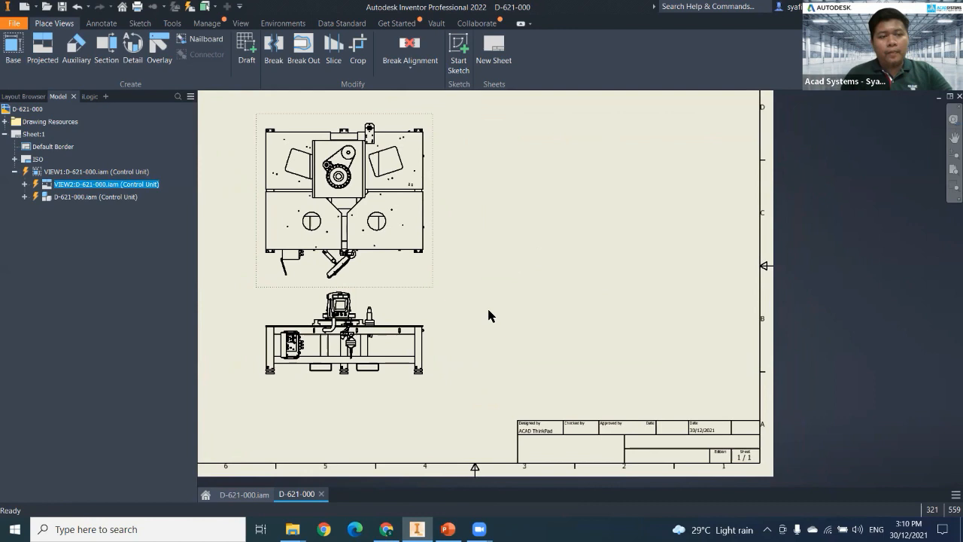
Start a second base view in the Control Unit state, orient it isometrically and place it shaded in the sheet's upper-right area.
{"action": "middle_click", "coordinate": [487, 306]}
{"action": "middle_click", "coordinate": [487, 307]}
{"action": "scroll", "coordinate": [527, 295], "scroll_direction": "up", "scroll_amount": 3}
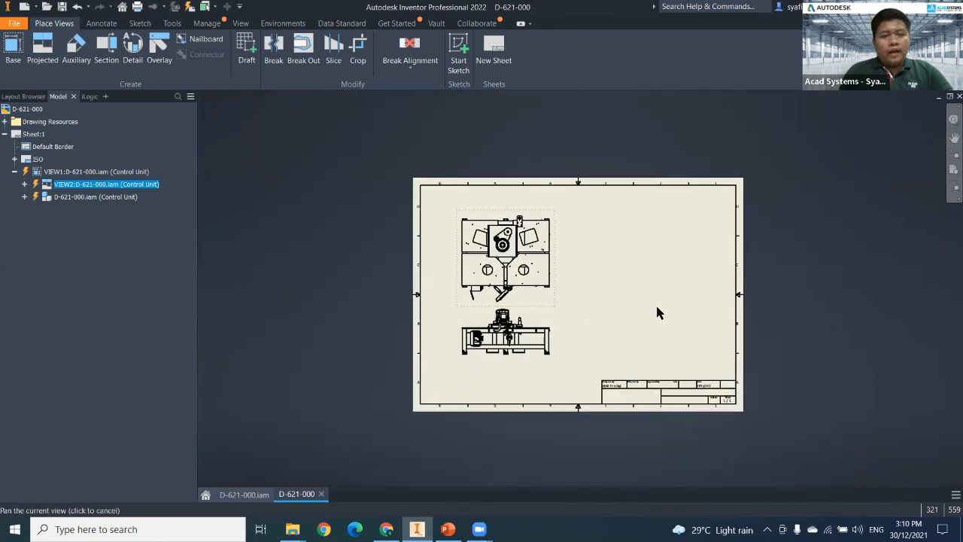
{"action": "scroll", "coordinate": [587, 324], "scroll_direction": "down", "scroll_amount": 4}
{"action": "scroll", "coordinate": [558, 325], "scroll_direction": "up", "scroll_amount": 3}
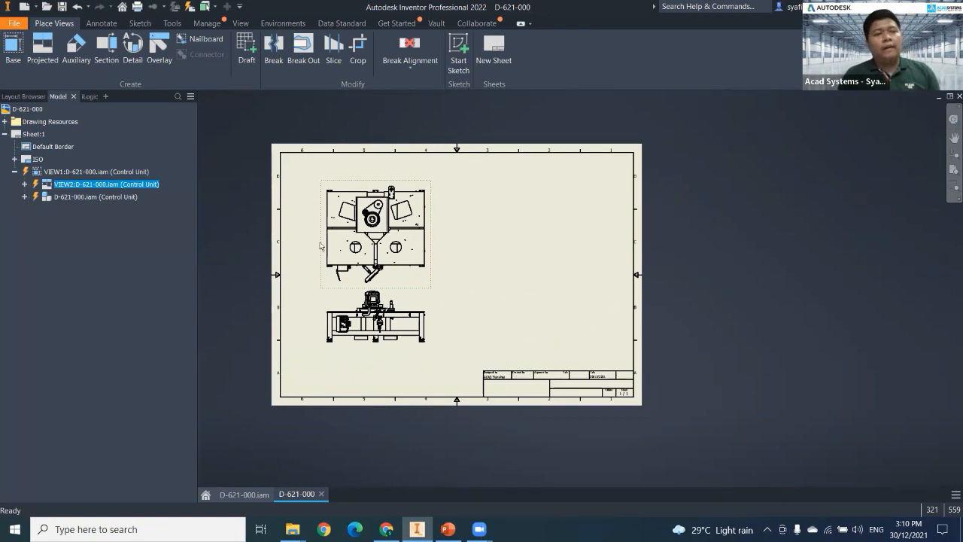
{"action": "left_click", "coordinate": [14, 58]}
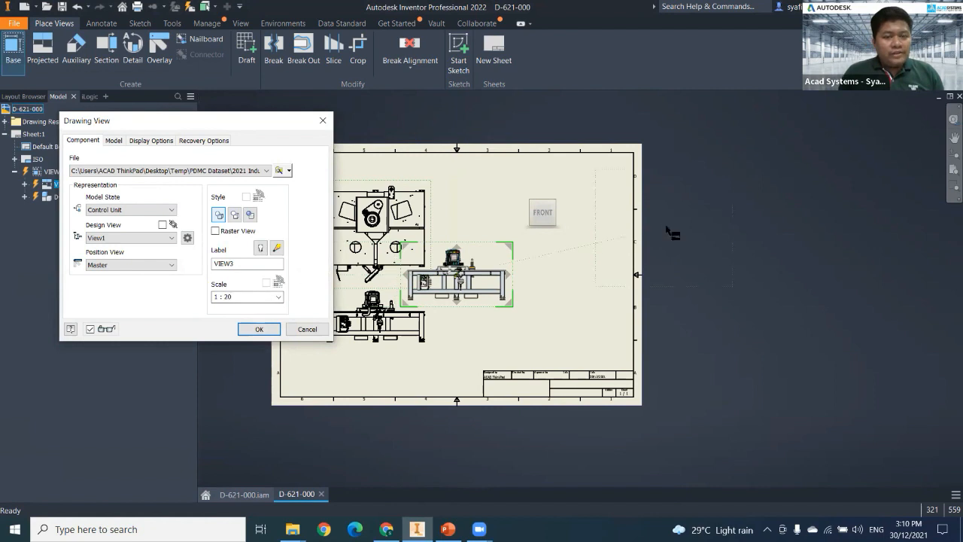
{"action": "left_click", "coordinate": [553, 201]}
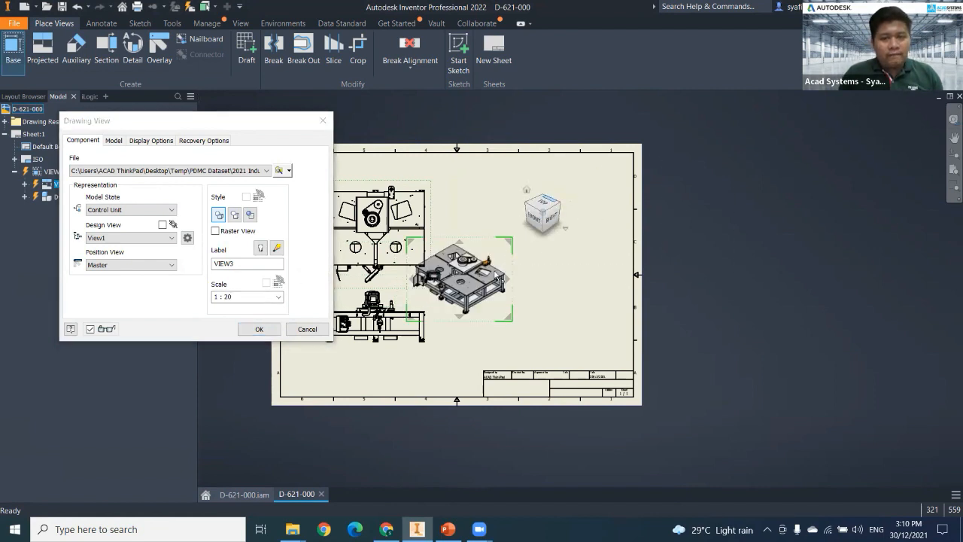
{"action": "left_click_drag", "start_coordinate": [503, 259], "coordinate": [604, 203]}
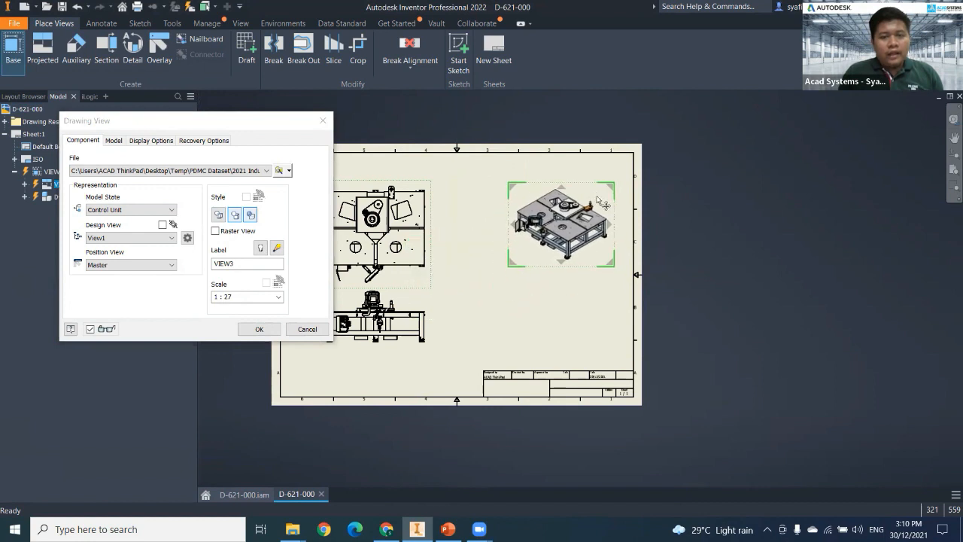
Set the isometric view's scale to 1 : 20, shift it slightly down and left on the sheet, and create it.
{"action": "left_click", "coordinate": [228, 296]}
{"action": "left_click", "coordinate": [228, 297]}
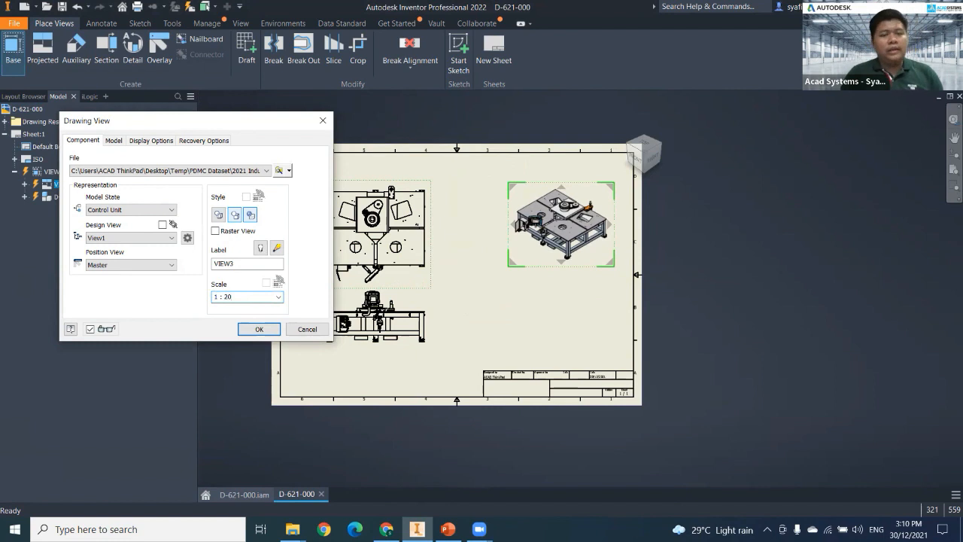
{"action": "left_click_drag", "start_coordinate": [611, 256], "coordinate": [589, 270]}
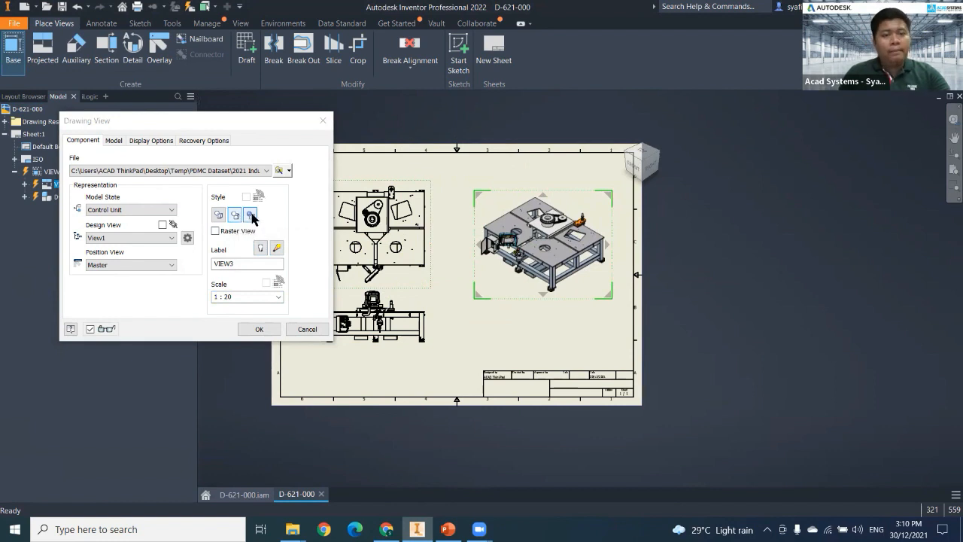
{"action": "left_click", "coordinate": [259, 329]}
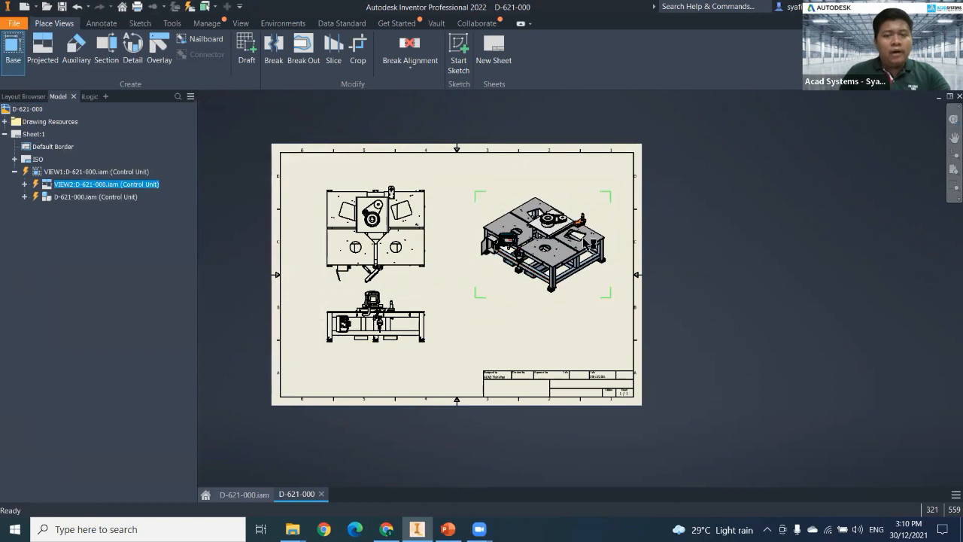
Examine the shaded isometric view up close and check the layout of all views on the sheet.
{"action": "scroll", "coordinate": [593, 237], "scroll_direction": "up", "scroll_amount": 5}
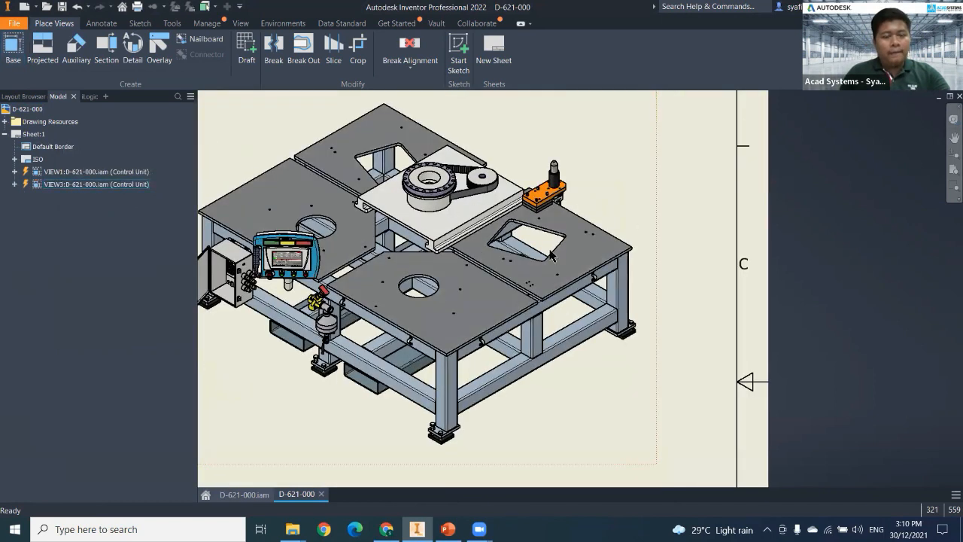
{"action": "scroll", "coordinate": [488, 286], "scroll_direction": "down", "scroll_amount": 4}
{"action": "scroll", "coordinate": [547, 279], "scroll_direction": "up", "scroll_amount": 3}
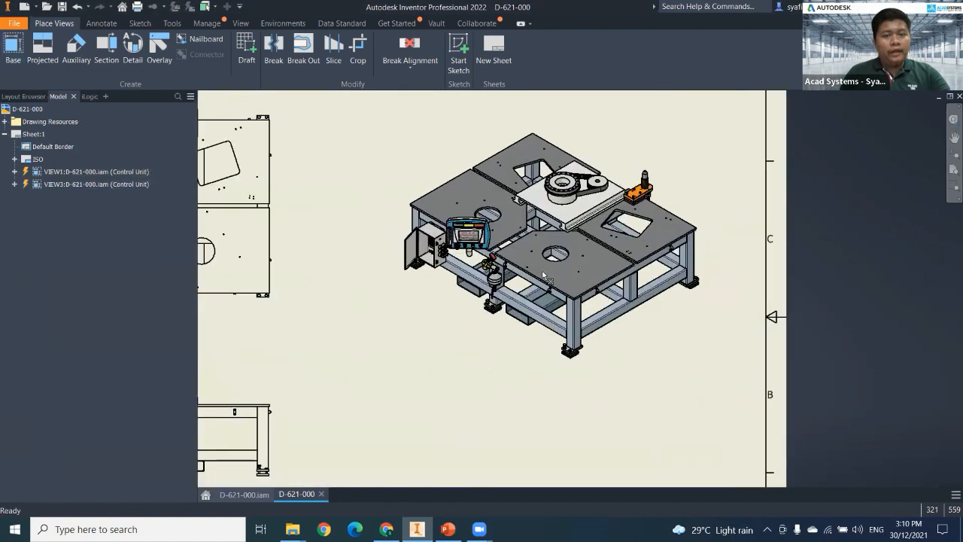
{"action": "scroll", "coordinate": [540, 297], "scroll_direction": "up", "scroll_amount": 3}
{"action": "scroll", "coordinate": [590, 335], "scroll_direction": "down", "scroll_amount": 5}
{"action": "middle_click_drag", "start_coordinate": [508, 354], "coordinate": [554, 296]}
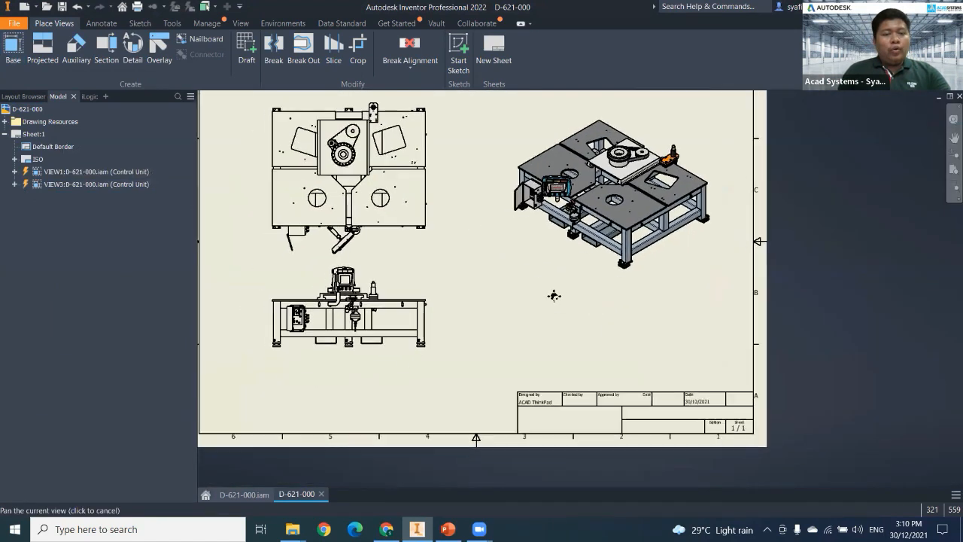
{"action": "middle_click", "coordinate": [560, 296]}
{"action": "middle_click", "coordinate": [560, 296]}
{"action": "scroll", "coordinate": [564, 294], "scroll_direction": "down", "scroll_amount": 3}
{"action": "scroll", "coordinate": [568, 297], "scroll_direction": "up", "scroll_amount": 4}
{"action": "middle_click_drag", "start_coordinate": [578, 330], "coordinate": [588, 332]}
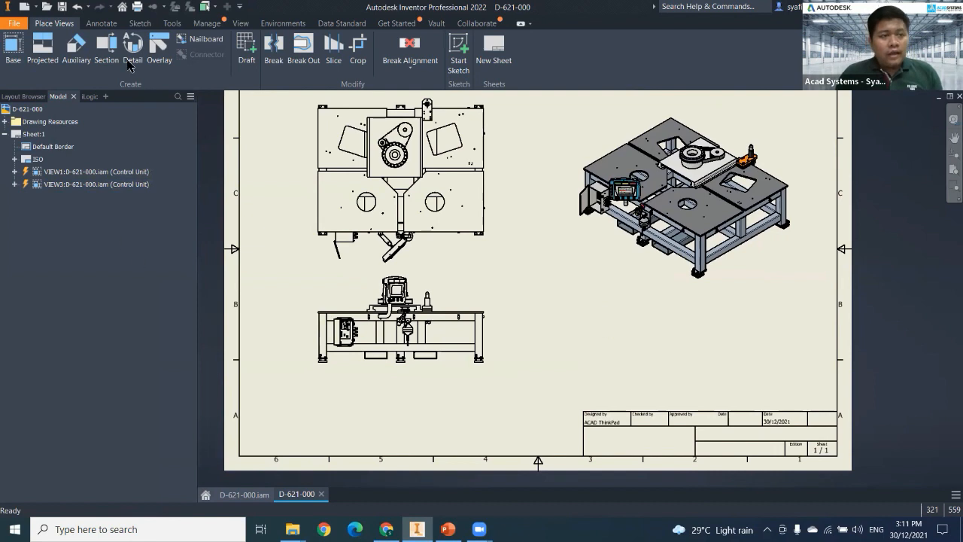
{"action": "middle_click_drag", "start_coordinate": [484, 317], "coordinate": [505, 290]}
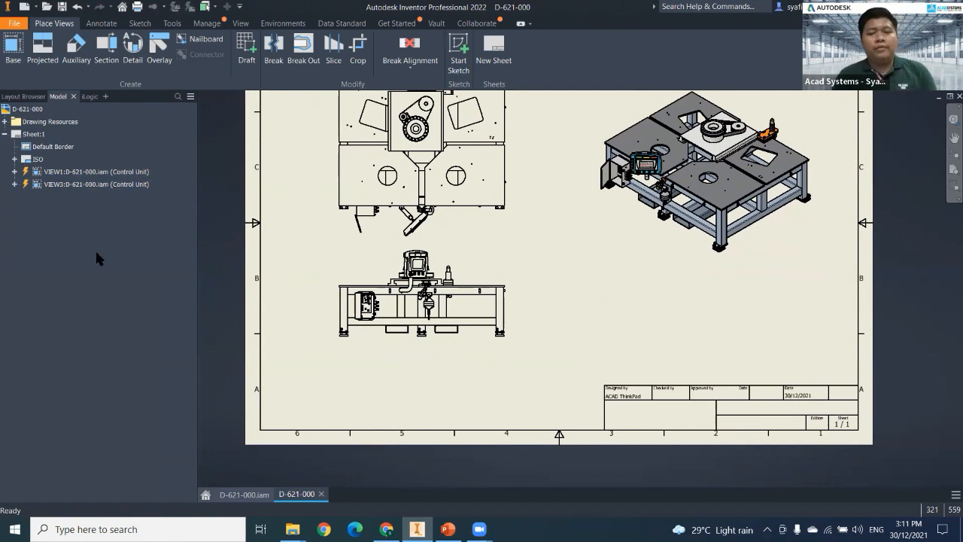
{"action": "scroll", "coordinate": [526, 349], "scroll_direction": "up", "scroll_amount": 3}
{"action": "mouse_move", "coordinate": [530, 346]}
{"action": "middle_mouse_down"}
{"action": "mouse_move", "coordinate": [547, 311]}
{"action": "mouse_move", "coordinate": [534, 374]}
{"action": "mouse_move", "coordinate": [554, 337]}
{"action": "middle_mouse_up"}
{"action": "left_click", "coordinate": [134, 50]}
{"action": "middle_click_drag", "start_coordinate": [466, 270], "coordinate": [566, 255]}
{"action": "middle_click_drag", "start_coordinate": [443, 304], "coordinate": [428, 316]}
{"action": "left_click", "coordinate": [134, 57]}
{"action": "left_click", "coordinate": [133, 50]}
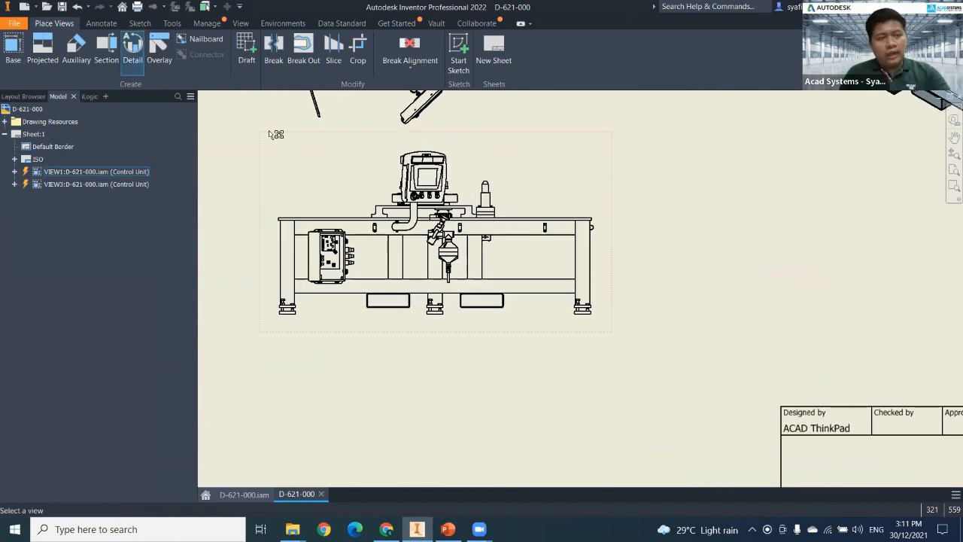
{"action": "left_click", "coordinate": [569, 232]}
{"action": "left_click", "coordinate": [564, 230]}
{"action": "left_click", "coordinate": [606, 262]}
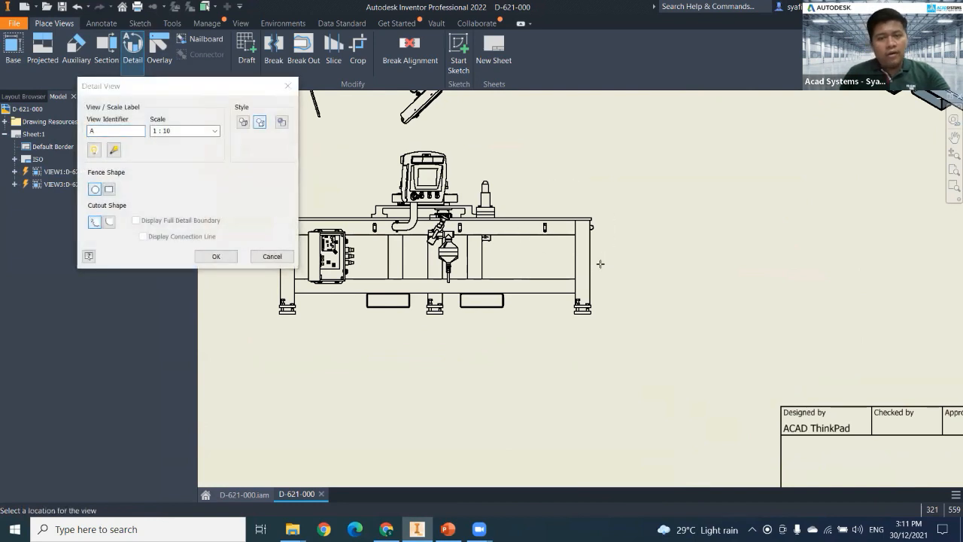
{"action": "key", "text": "Escape"}
{"action": "left_click", "coordinate": [137, 67]}
{"action": "left_click", "coordinate": [563, 229]}
{"action": "left_click", "coordinate": [564, 229]}
{"action": "key", "text": "Escape"}
Create detail view A of the front view's upper-right corner at 1 : 10 with rectangular fence and smooth cutout, placed beside the front view.
{"action": "left_click", "coordinate": [136, 55]}
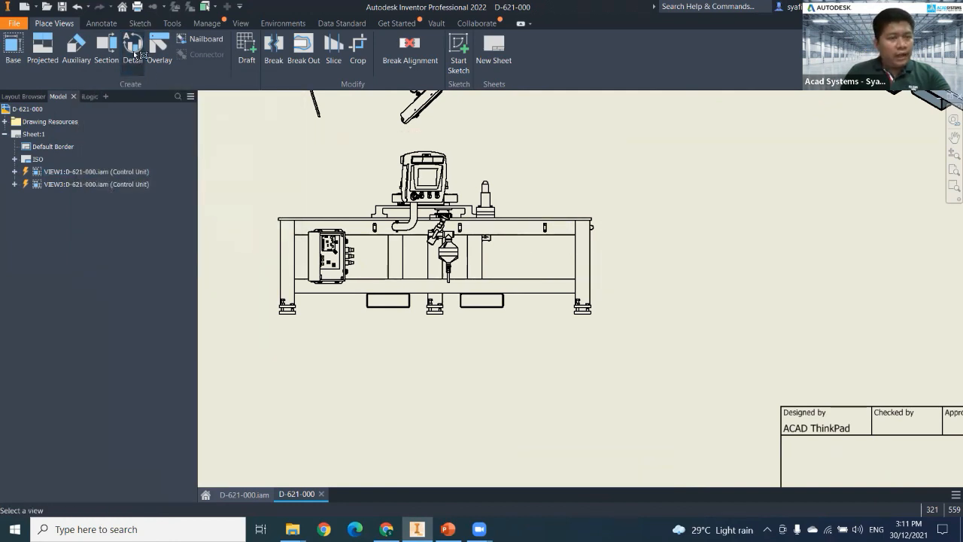
{"action": "left_click", "coordinate": [542, 240]}
{"action": "left_click", "coordinate": [109, 189]}
{"action": "left_click", "coordinate": [109, 221]}
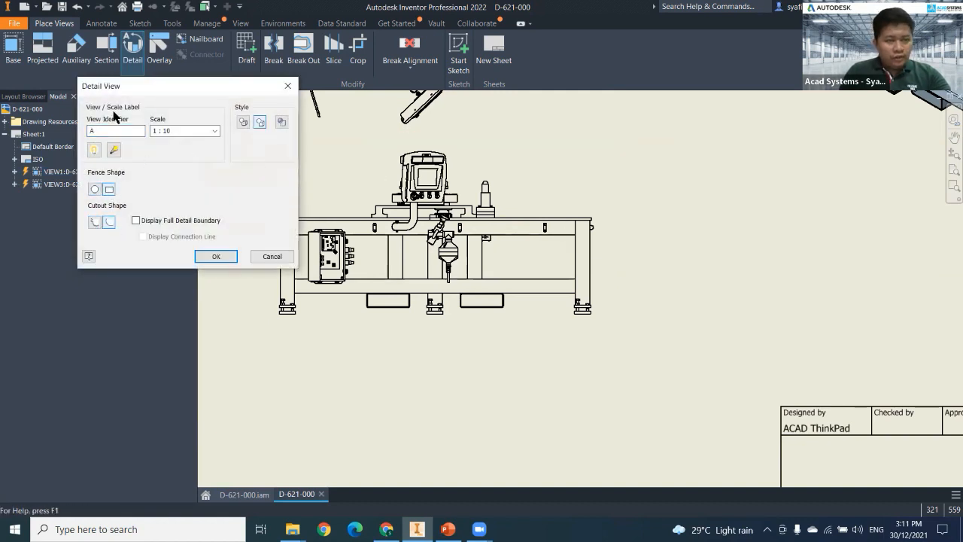
{"action": "left_click", "coordinate": [569, 234]}
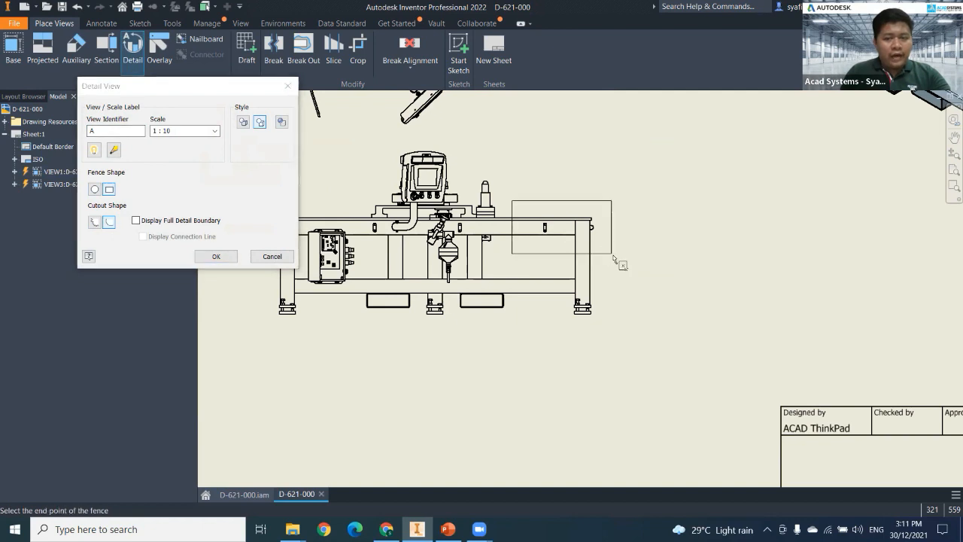
{"action": "left_click", "coordinate": [645, 290]}
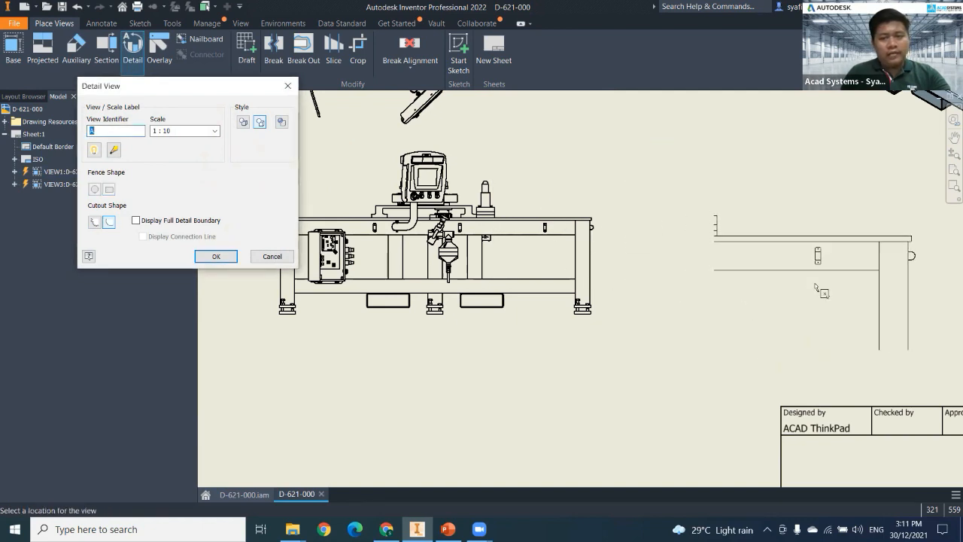
{"action": "left_click", "coordinate": [820, 281]}
{"action": "middle_click_drag", "start_coordinate": [425, 266], "coordinate": [434, 284]}
{"action": "left_click", "coordinate": [133, 48]}
{"action": "middle_click_drag", "start_coordinate": [392, 330], "coordinate": [392, 436]}
{"action": "left_click", "coordinate": [555, 179]}
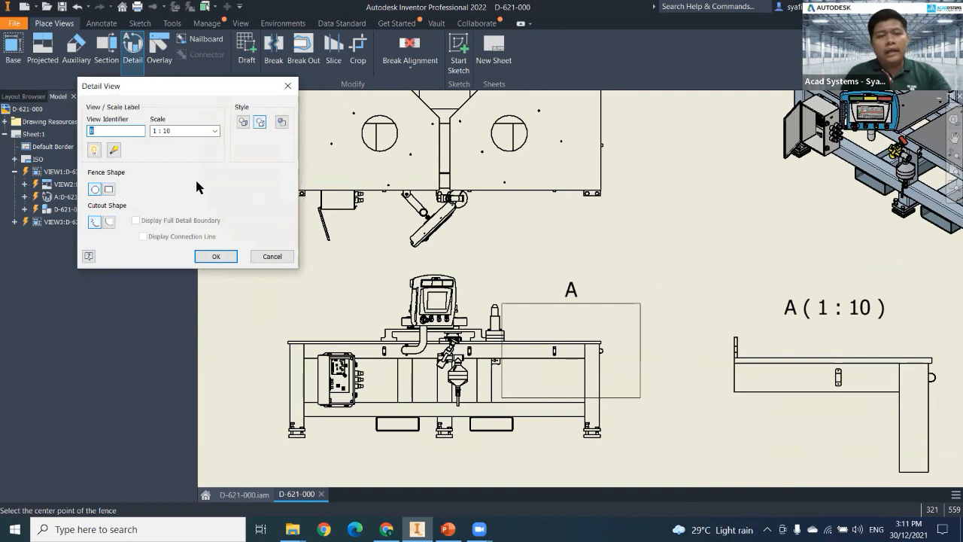
{"action": "left_click", "coordinate": [111, 189]}
{"action": "left_click", "coordinate": [565, 170]}
{"action": "left_click", "coordinate": [646, 224]}
{"action": "scroll", "coordinate": [732, 216], "scroll_direction": "down", "scroll_amount": 4}
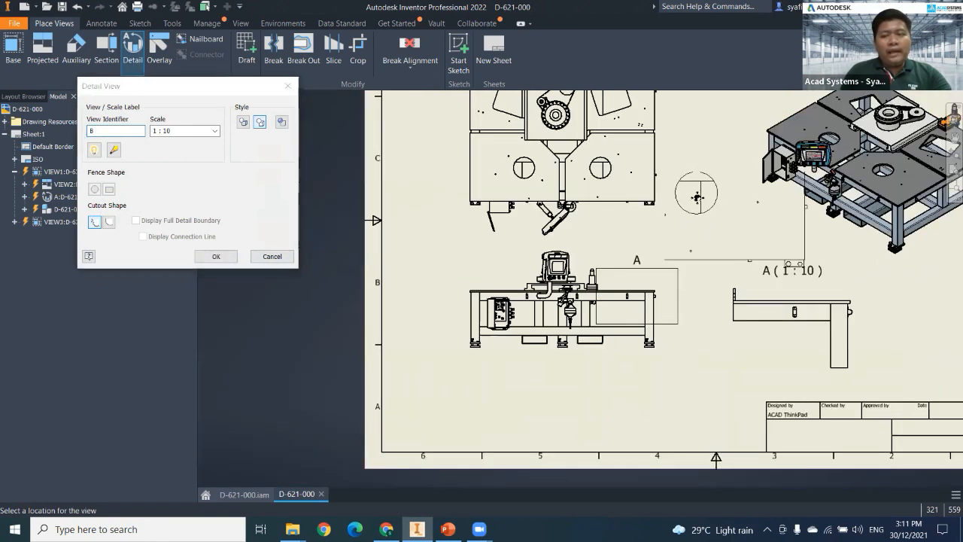
{"action": "left_click", "coordinate": [284, 258]}
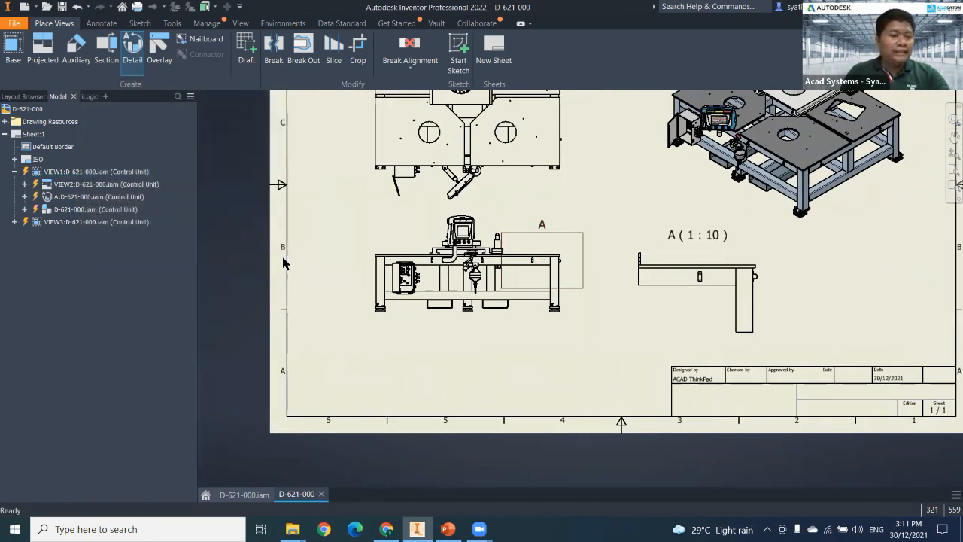
{"action": "scroll", "coordinate": [601, 276], "scroll_direction": "down", "scroll_amount": 5}
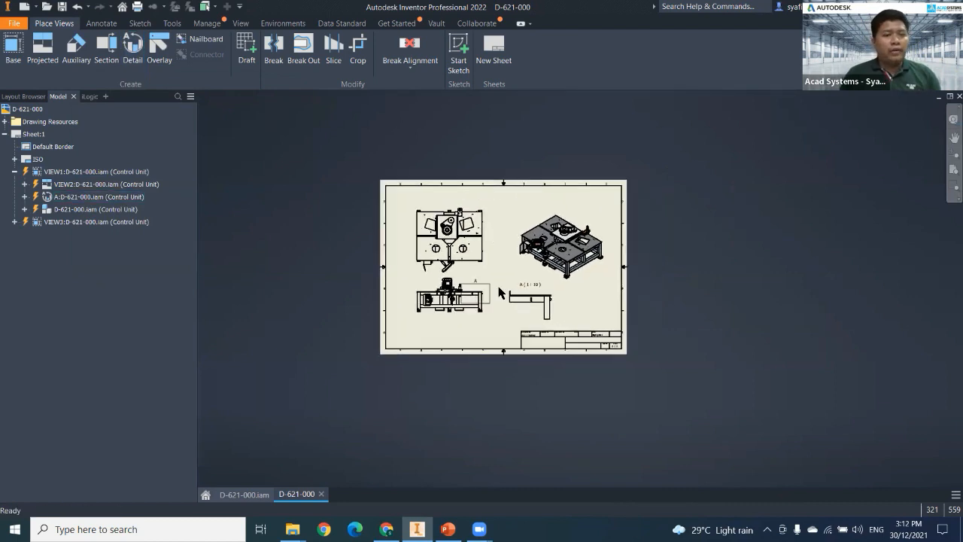
Open the Programming/API Help and bring up the "Add detail drawing view" sample from the Views group of the Drawings sample programs.
{"action": "scroll", "coordinate": [506, 286], "scroll_direction": "up", "scroll_amount": 3}
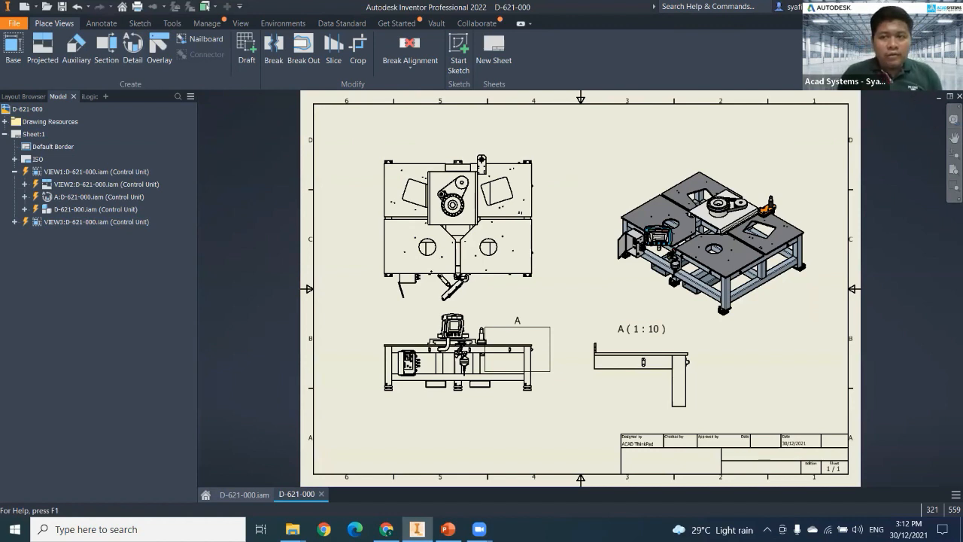
{"action": "left_click", "coordinate": [881, 7]}
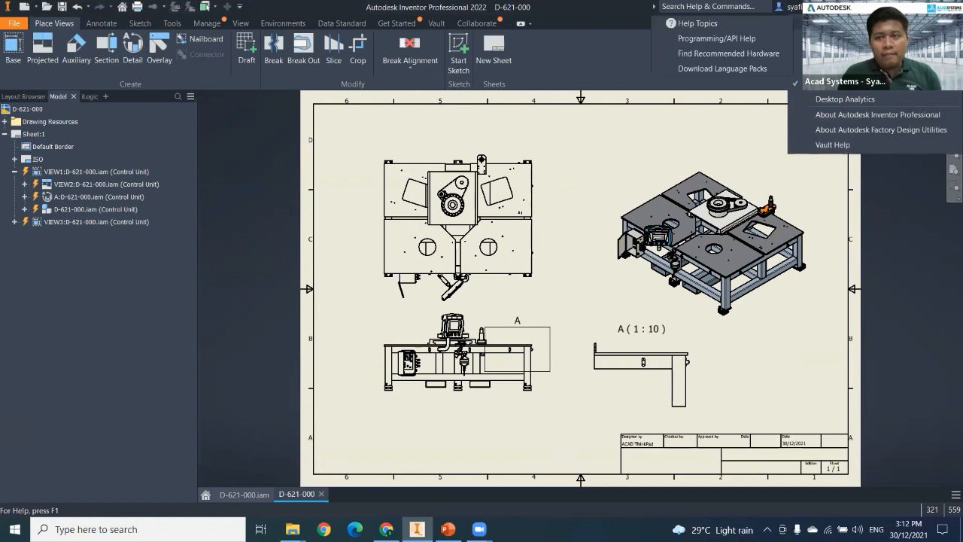
{"action": "left_click", "coordinate": [714, 43]}
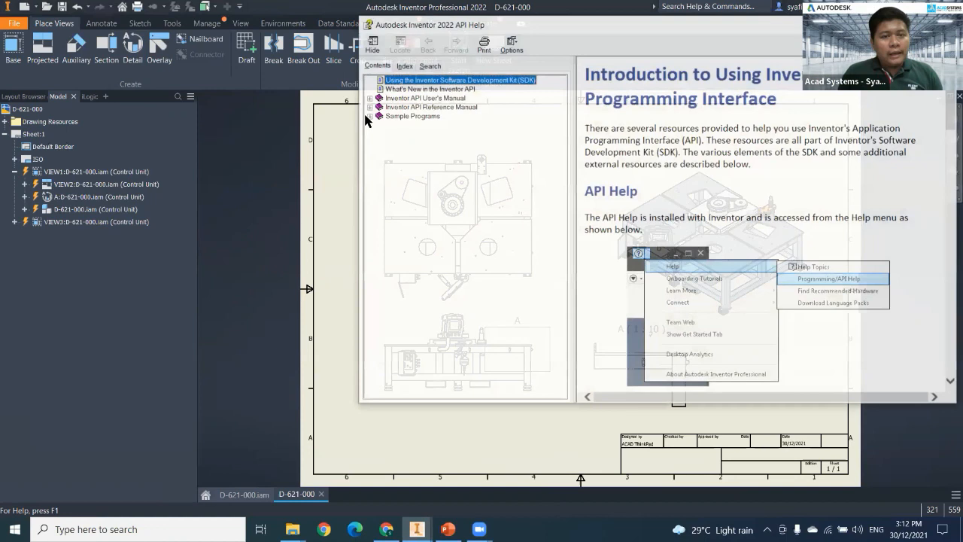
{"action": "left_click", "coordinate": [367, 116]}
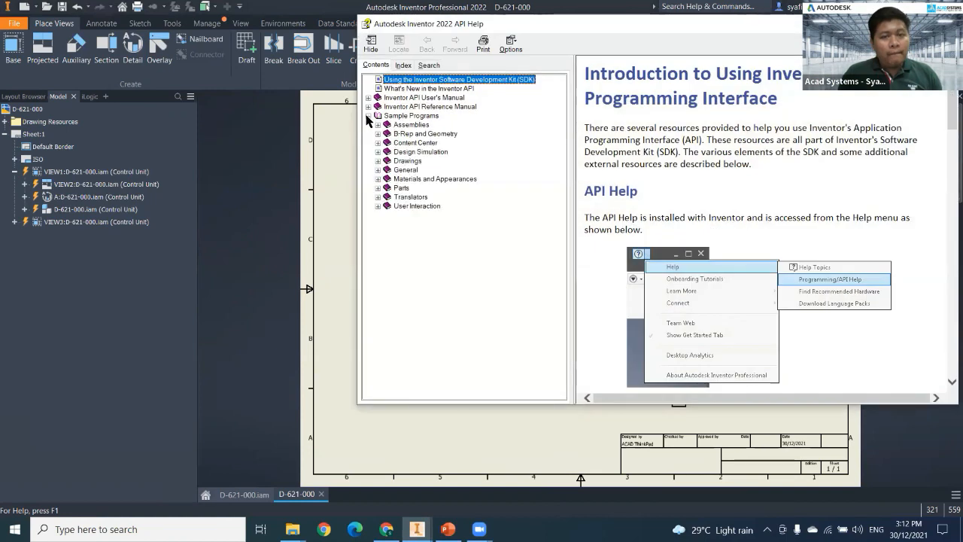
{"action": "left_click", "coordinate": [378, 161]}
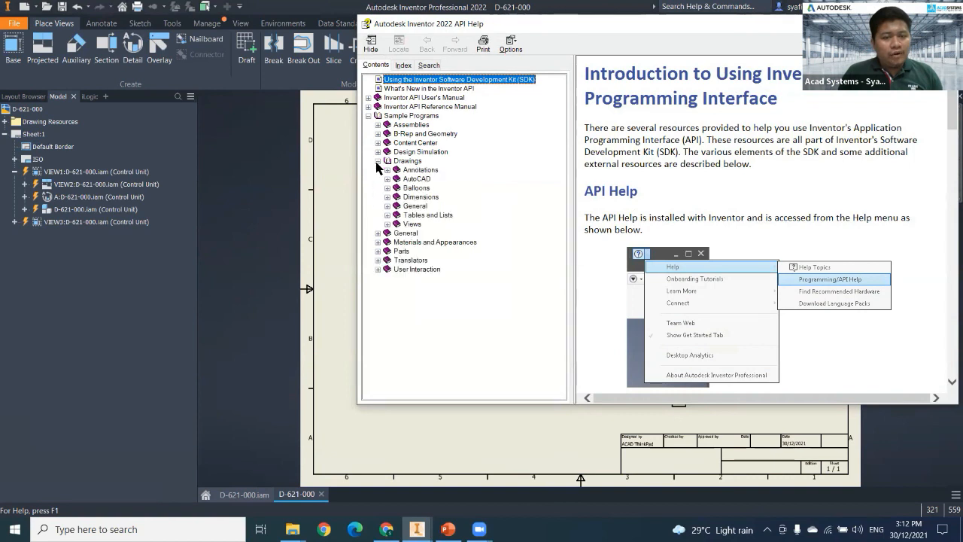
{"action": "left_click", "coordinate": [388, 222]}
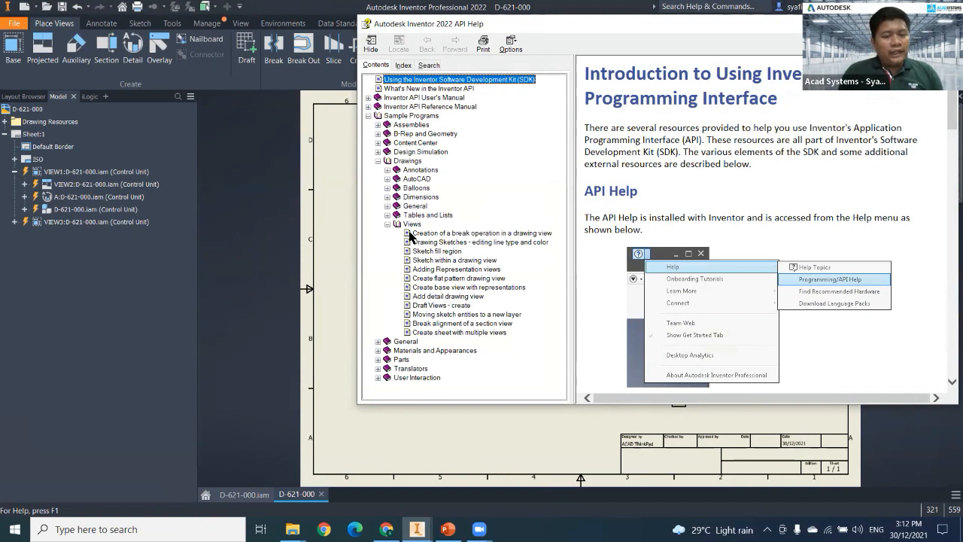
{"action": "left_click", "coordinate": [426, 297]}
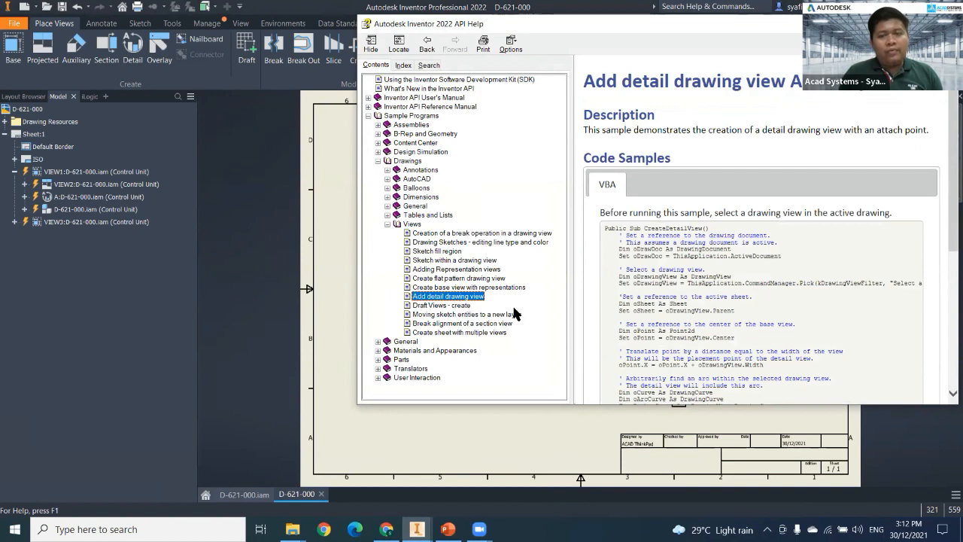
Copy the complete CreateDetailView VBA sample code and close the API help.
{"action": "scroll", "coordinate": [632, 286], "scroll_direction": "down", "scroll_amount": 3}
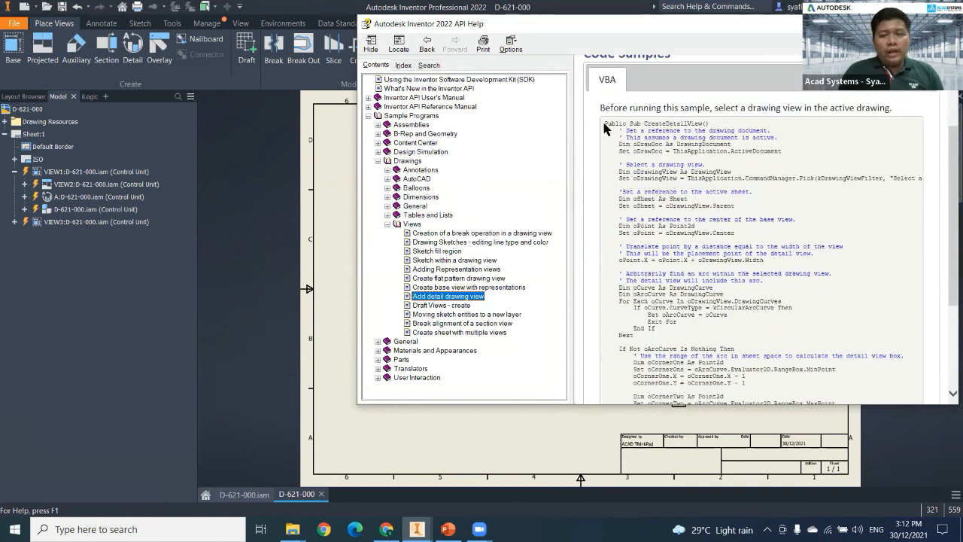
{"action": "left_click_drag", "start_coordinate": [606, 122], "coordinate": [699, 316]}
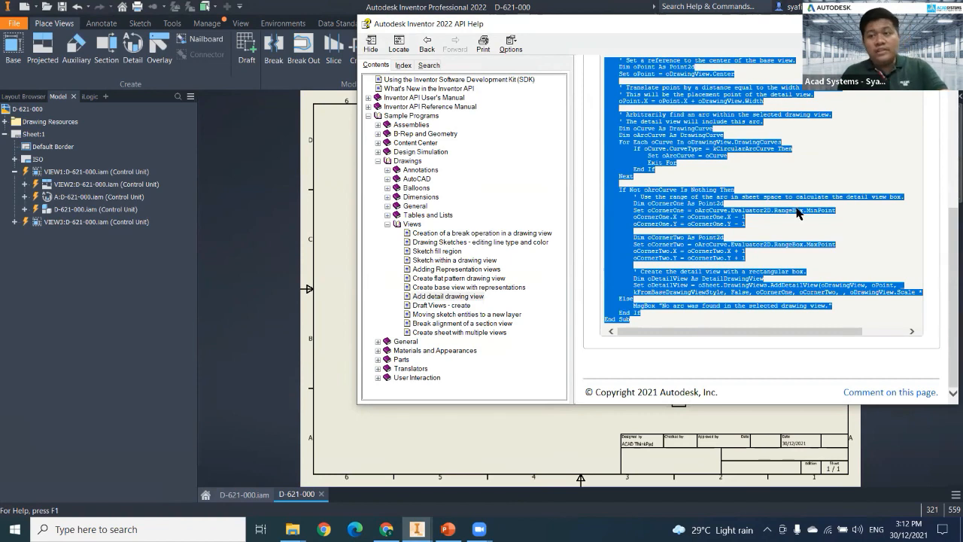
{"action": "left_click", "coordinate": [944, 24]}
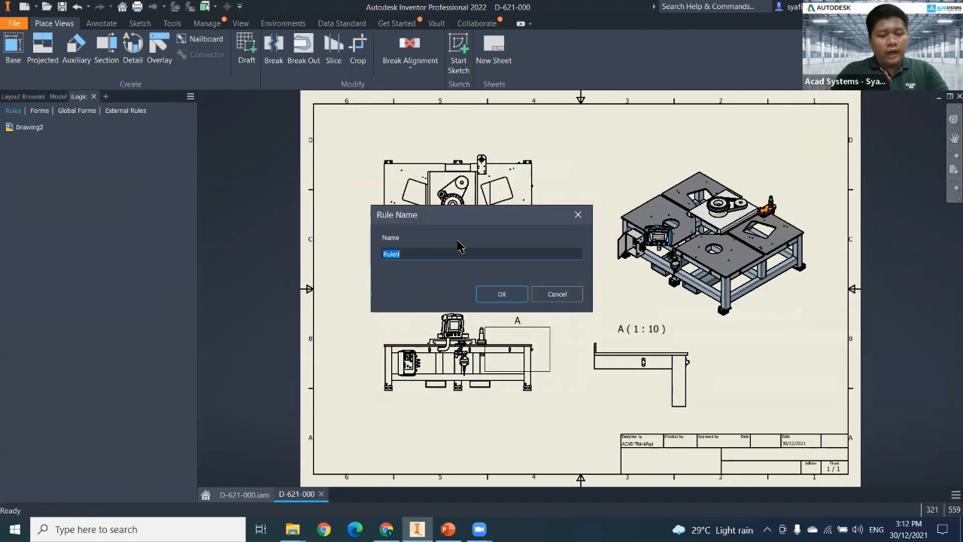
Create an iLogic rule named Detail in the drawing, containing the copied CreateDetailView code, and try to save it.
{"action": "type", "text": "Dw"}
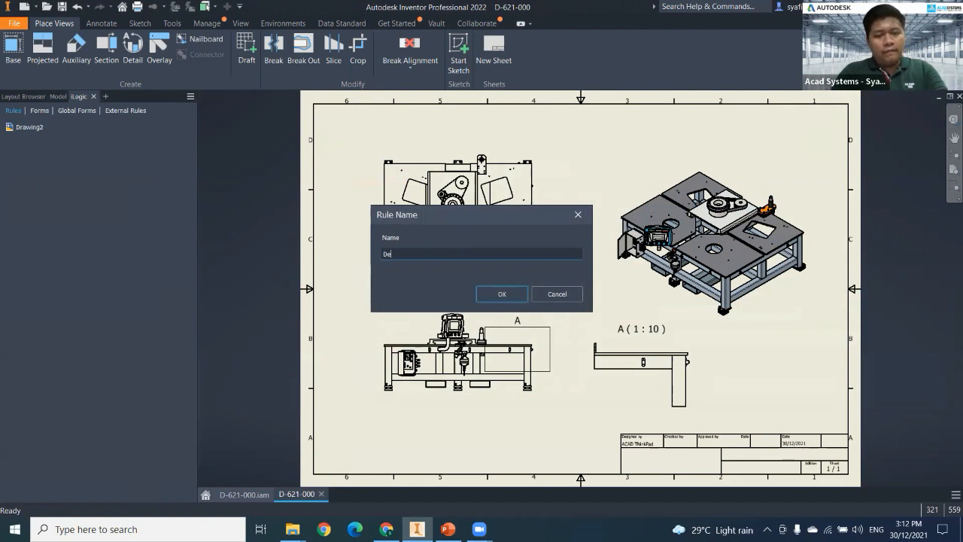
{"action": "type", "text": "tail"}
{"action": "key", "text": "Return"}
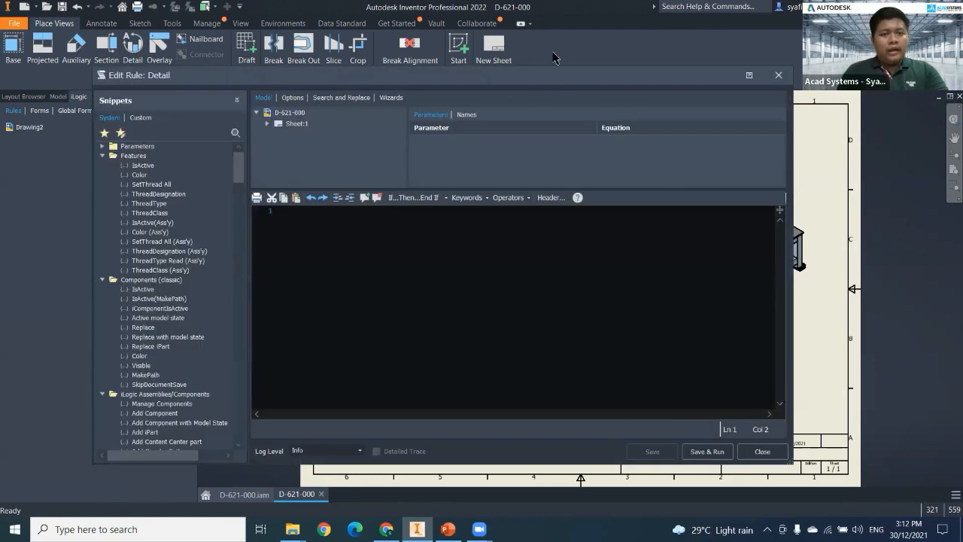
{"action": "key", "text": "ctrl+v"}
{"action": "scroll", "coordinate": [445, 299], "scroll_direction": "up", "scroll_amount": 6}
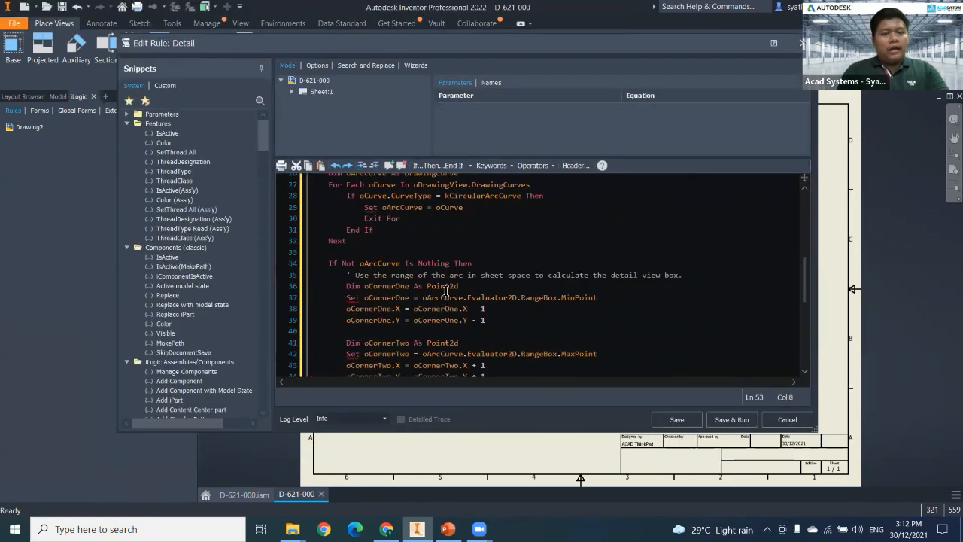
{"action": "scroll", "coordinate": [445, 291], "scroll_direction": "up", "scroll_amount": 9}
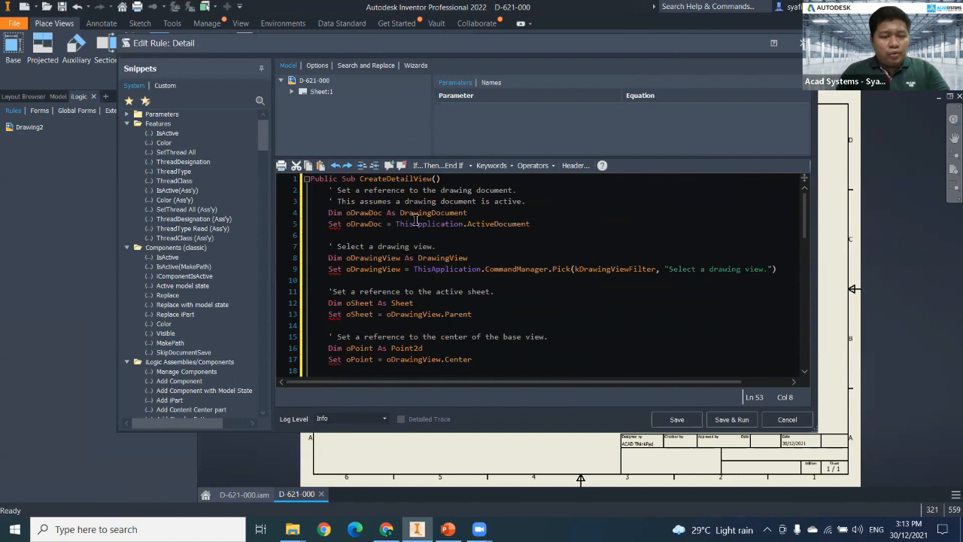
{"action": "left_click", "coordinate": [676, 421]}
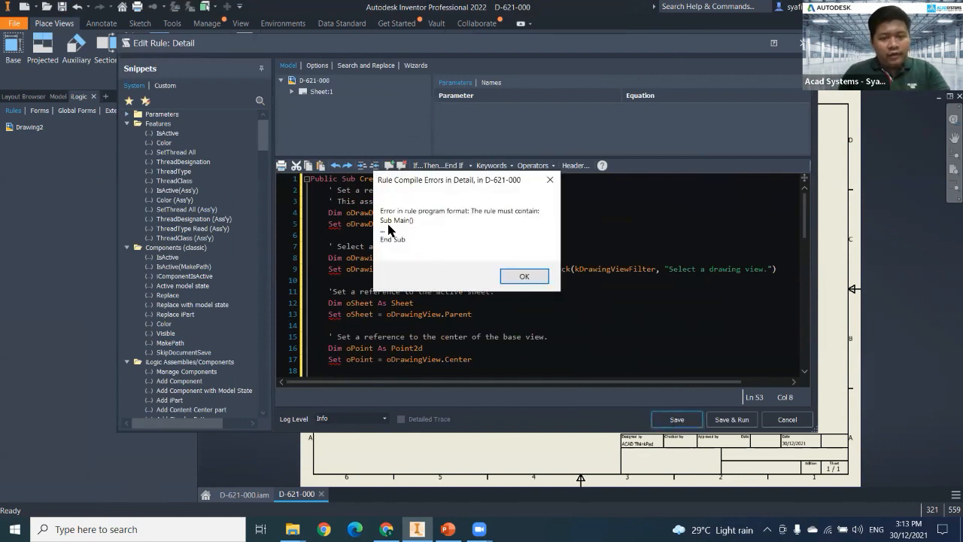
{"action": "left_click", "coordinate": [524, 277]}
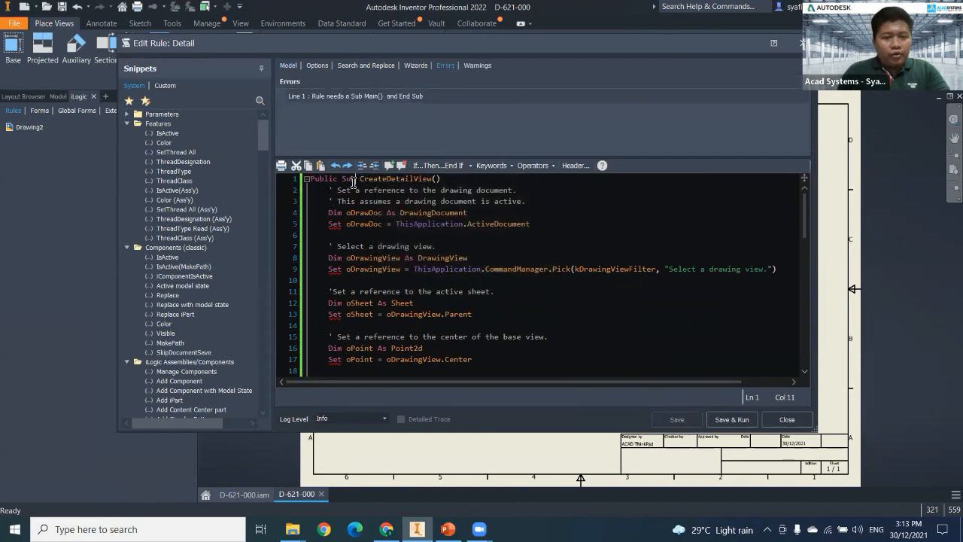
Replace "Public Sub" with "Sub Main" in the first line of the Detail rule.
{"action": "left_click_drag", "start_coordinate": [354, 182], "coordinate": [309, 177]}
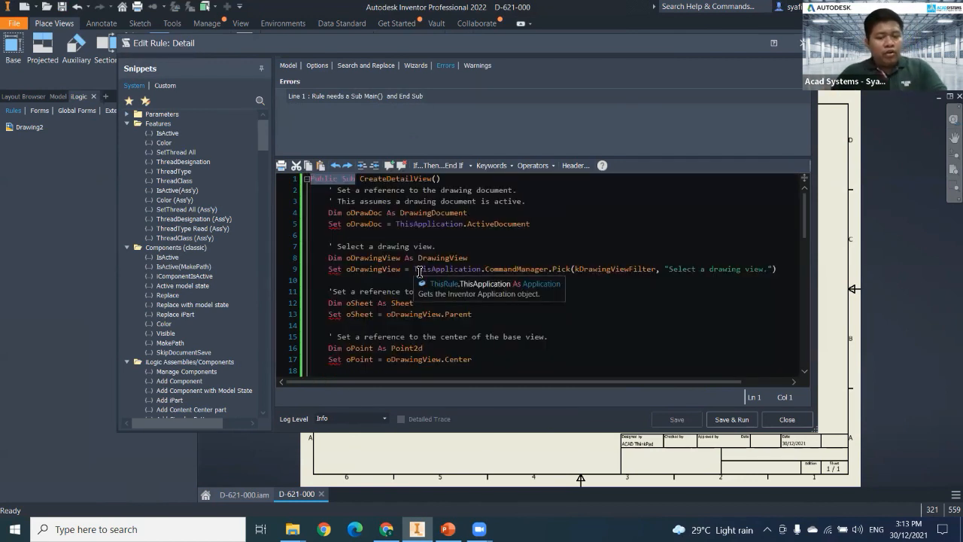
{"action": "type", "text": "Sub Main"}
Remove the Set keyword from the oDrawDoc, oDrawingView, oSheet and oPoint assignments on lines 5, 9, 13 and 17.
{"action": "left_click_drag", "start_coordinate": [345, 226], "coordinate": [326, 225]}
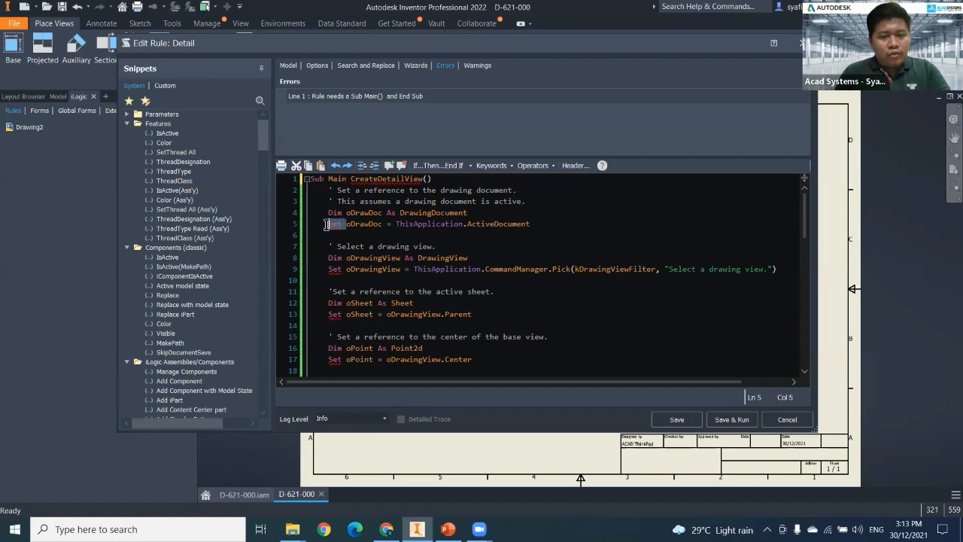
{"action": "key", "text": "Delete"}
{"action": "left_click_drag", "start_coordinate": [346, 270], "coordinate": [329, 270]}
{"action": "key", "text": "Delete"}
{"action": "left_click_drag", "start_coordinate": [347, 314], "coordinate": [330, 316]}
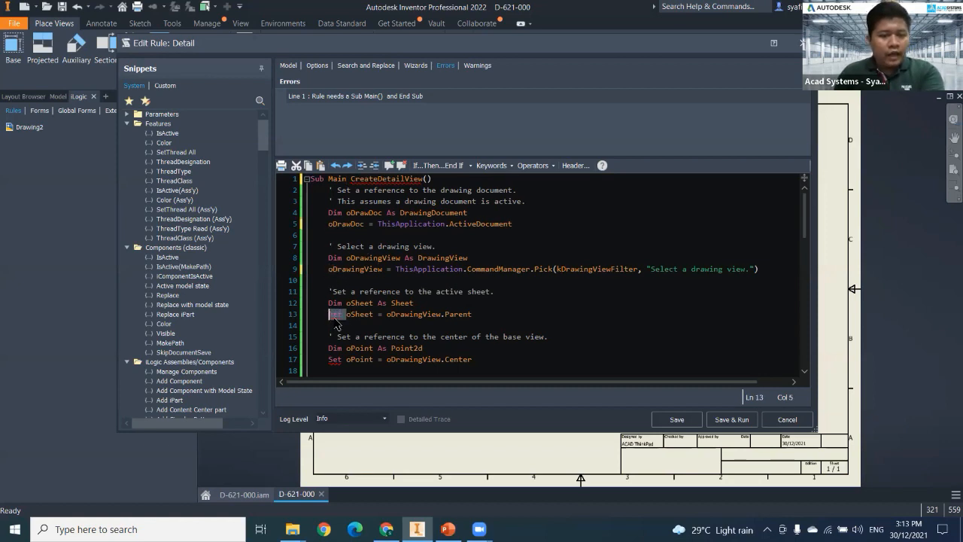
{"action": "scroll", "coordinate": [337, 323], "scroll_direction": "down", "scroll_amount": 2}
{"action": "key", "text": "Delete"}
{"action": "double_click", "coordinate": [334, 291]}
{"action": "key", "text": "Delete"}
Remove the Set keyword from the oArcCurve, oCornerOne, oCornerTwo and oDetailView assignments on lines 29, 37, 42 and 48.
{"action": "scroll", "coordinate": [354, 298], "scroll_direction": "down", "scroll_amount": 3}
{"action": "double_click", "coordinate": [371, 326]}
{"action": "key", "text": "Delete"}
{"action": "scroll", "coordinate": [366, 328], "scroll_direction": "down", "scroll_amount": 4}
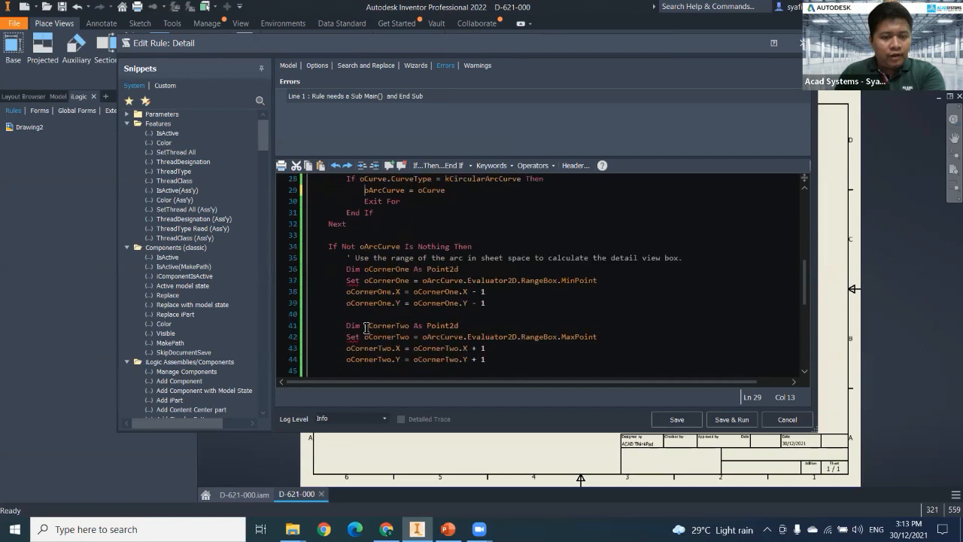
{"action": "left_click_drag", "start_coordinate": [362, 282], "coordinate": [345, 303]}
{"action": "key", "text": "Delete"}
{"action": "scroll", "coordinate": [347, 285], "scroll_direction": "down", "scroll_amount": 1}
{"action": "key", "text": "Delete"}
{"action": "scroll", "coordinate": [378, 298], "scroll_direction": "down", "scroll_amount": 3}
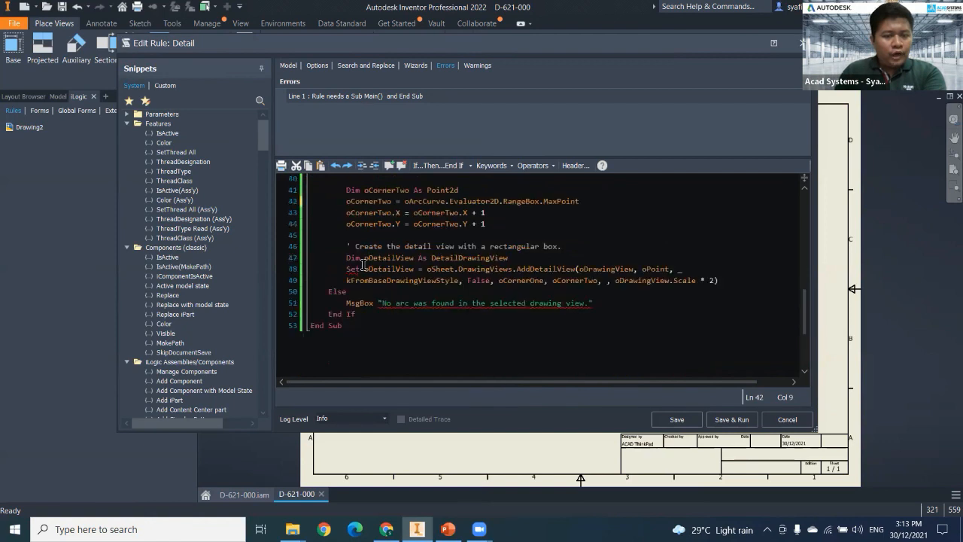
{"action": "left_click", "coordinate": [362, 270]}
{"action": "left_click_drag", "start_coordinate": [362, 270], "coordinate": [347, 269]}
{"action": "key", "text": "Delete"}
Delete the Else branch with its MsgBox line from the Detail rule, and save and close the rule.
{"action": "left_click_drag", "start_coordinate": [610, 308], "coordinate": [313, 290]}
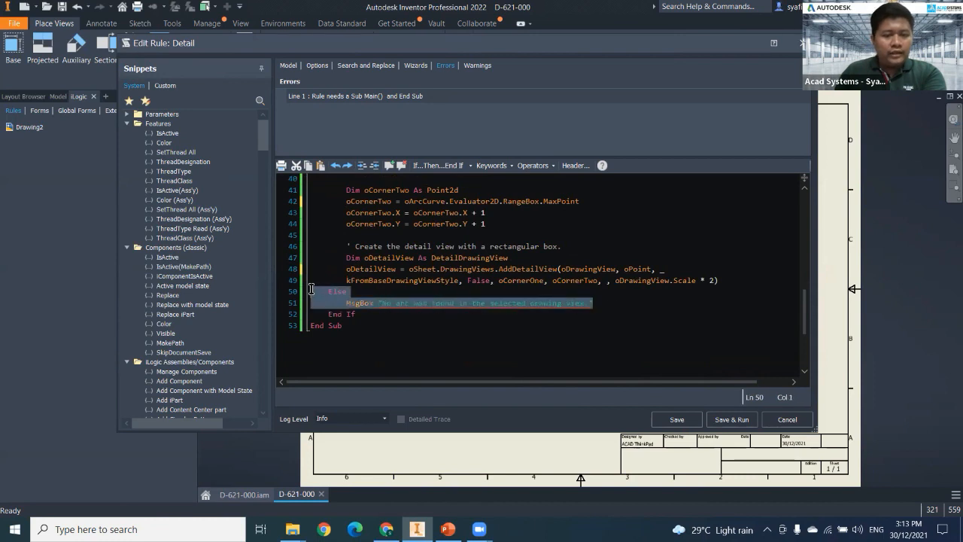
{"action": "key", "text": "Delete"}
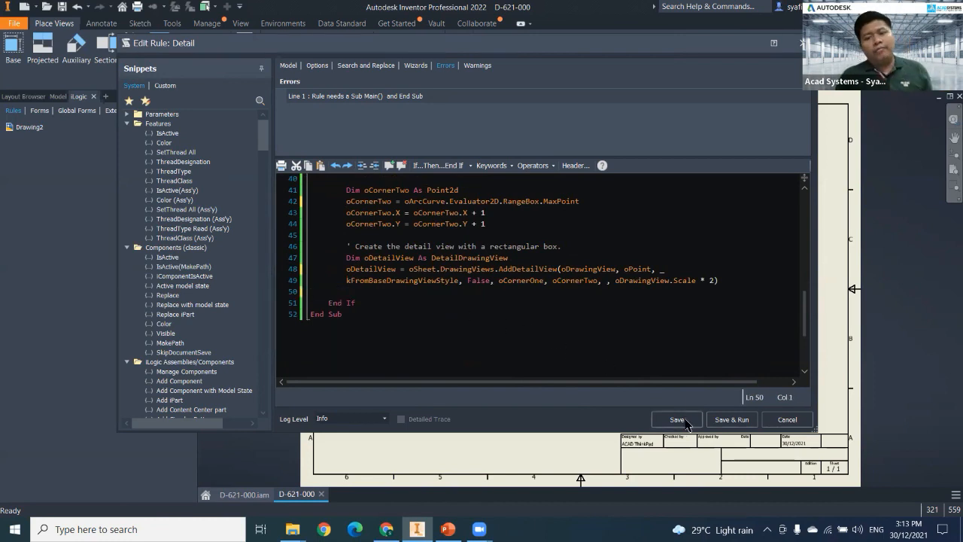
{"action": "left_click", "coordinate": [681, 422]}
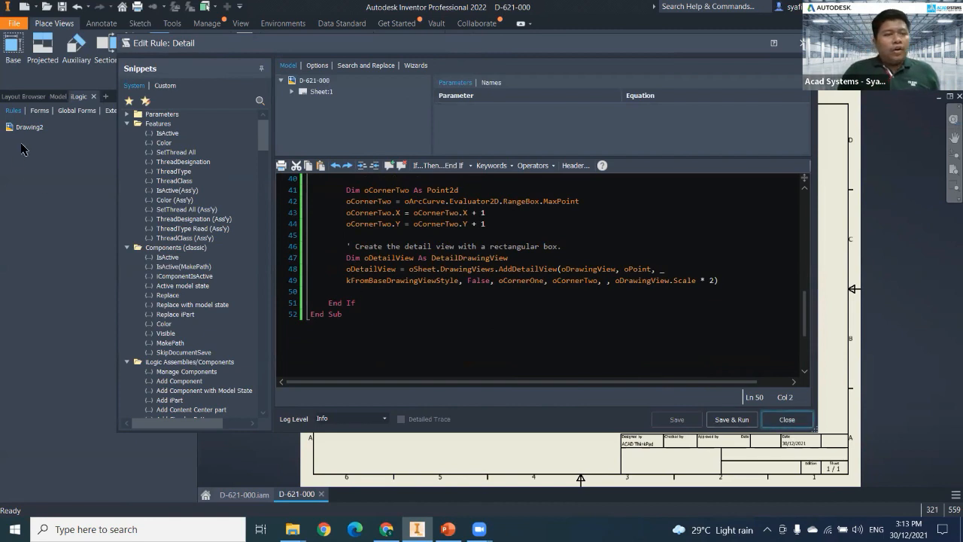
{"action": "left_click", "coordinate": [787, 419]}
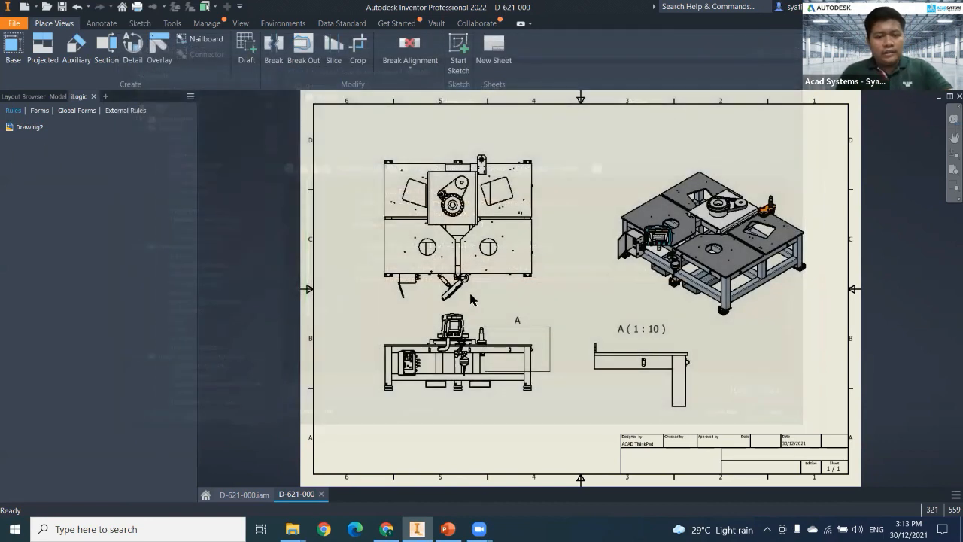
Delete detail view A and run the Detail rule on the base view above the front view to generate a 1 : 10 detail.
{"action": "double_click", "coordinate": [36, 140]}
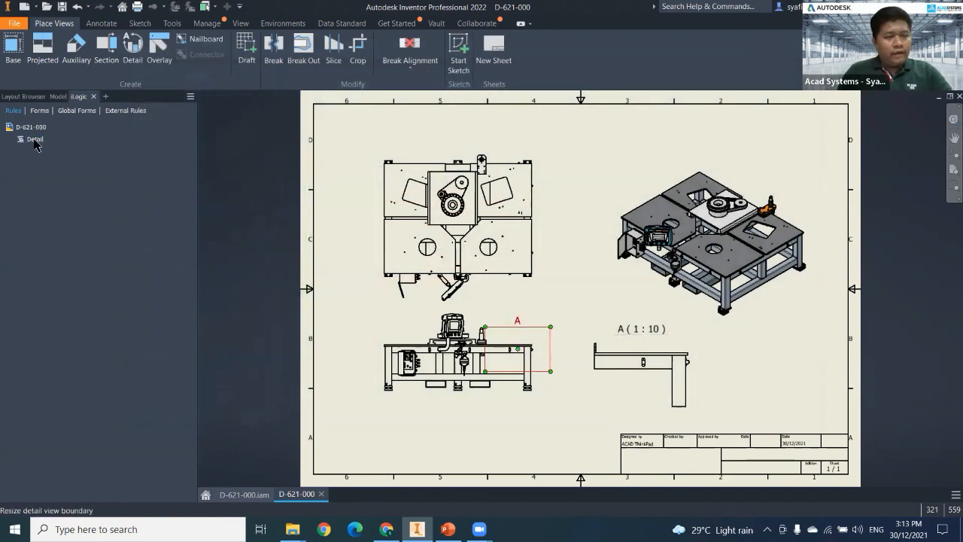
{"action": "right_click", "coordinate": [38, 141]}
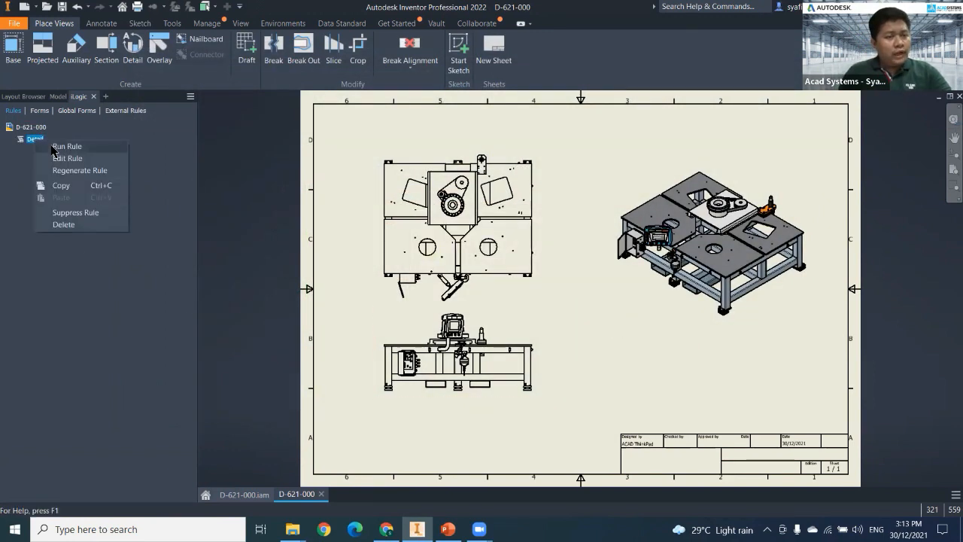
{"action": "left_click", "coordinate": [51, 148]}
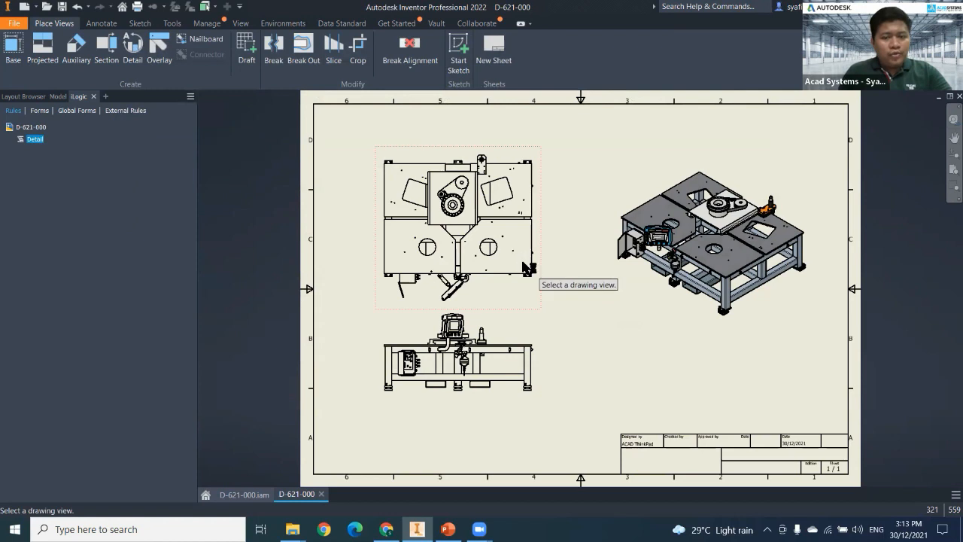
{"action": "left_click", "coordinate": [527, 267]}
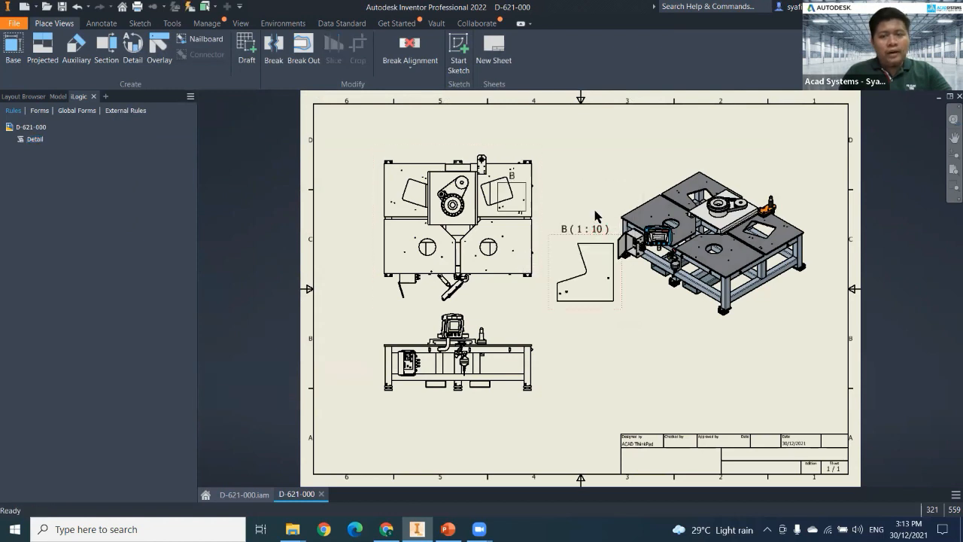
Run the Detail rule again on the front view to generate its 1 : 10 detail view.
{"action": "right_click", "coordinate": [35, 142]}
{"action": "left_click", "coordinate": [52, 149]}
{"action": "left_click", "coordinate": [529, 390]}
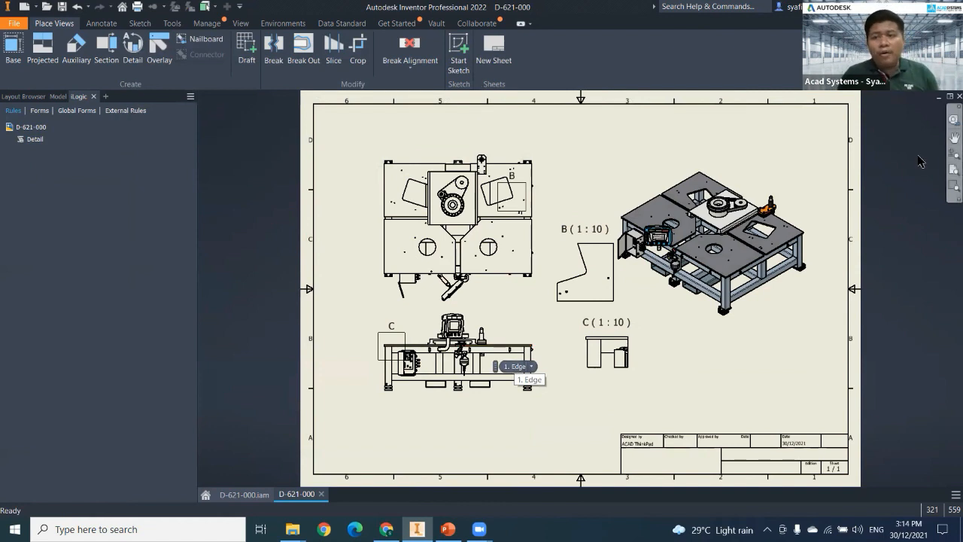
Revisit the Programming/API Help entry that provides the sample code.
{"action": "left_click", "coordinate": [872, 7]}
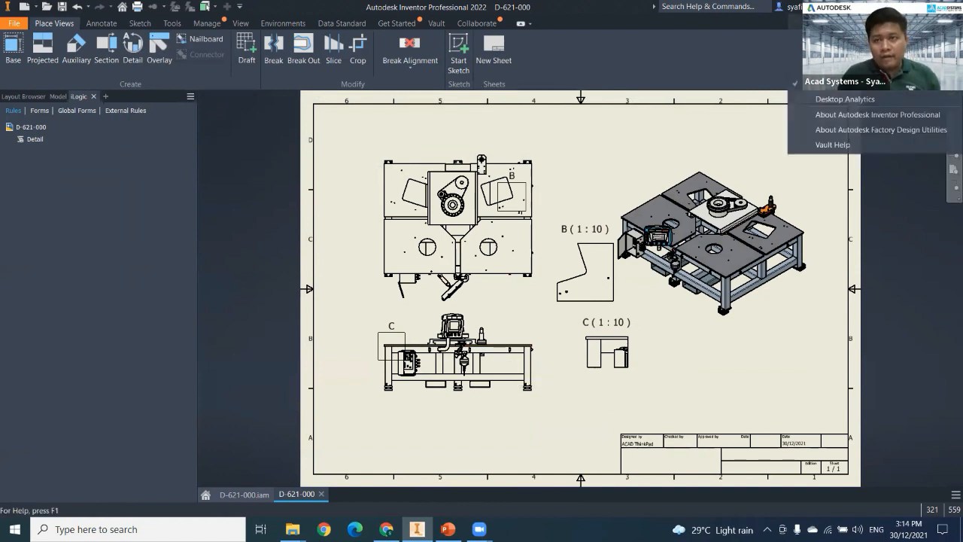
{"action": "mouse_move", "coordinate": [827, 23]}
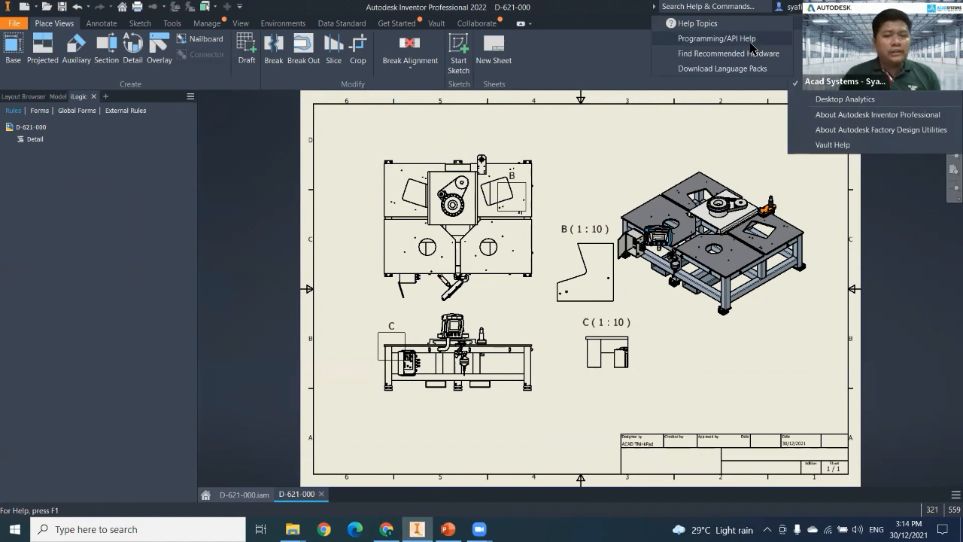
{"action": "left_click", "coordinate": [750, 43]}
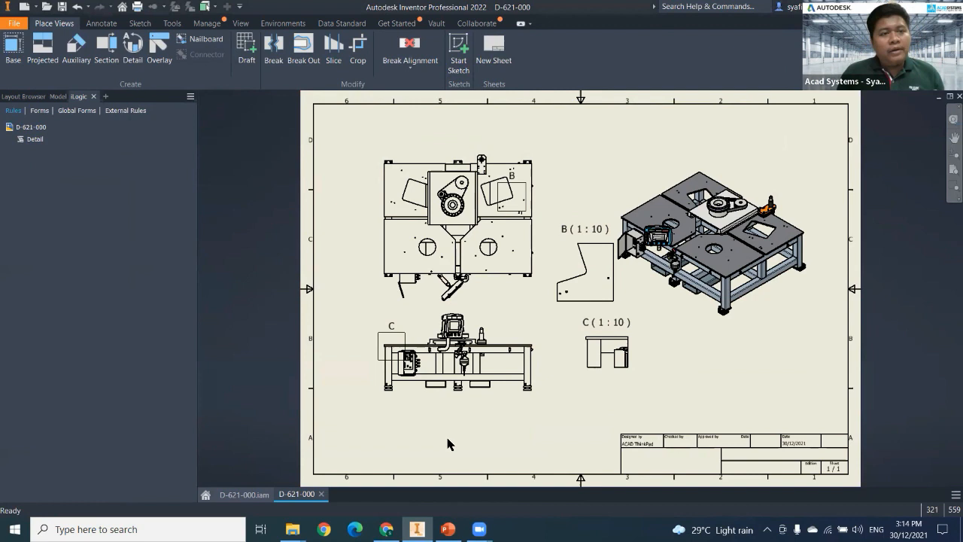
Dimension the overall depth of the table in the base view, placing the dimension to the left of the view.
{"action": "middle_click_drag", "start_coordinate": [318, 273], "coordinate": [300, 263]}
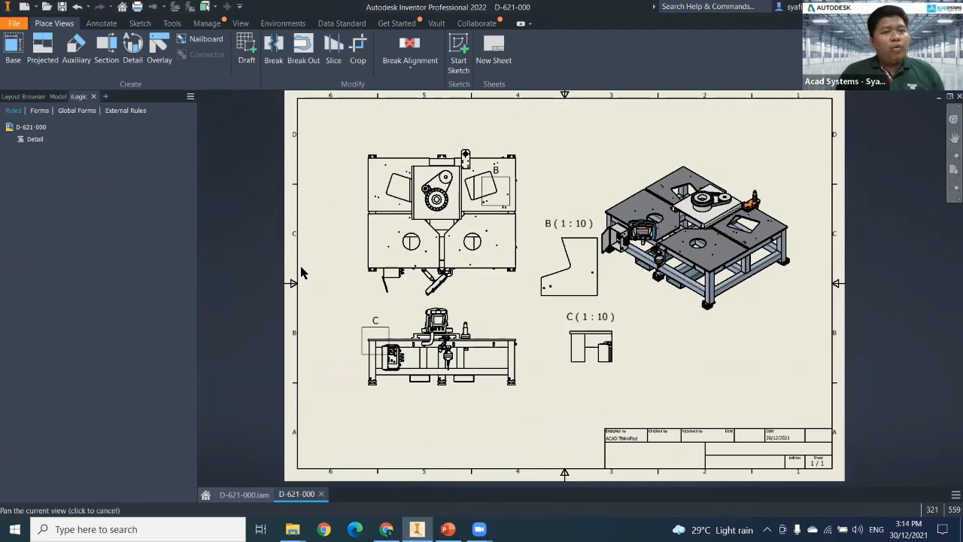
{"action": "left_click", "coordinate": [102, 23]}
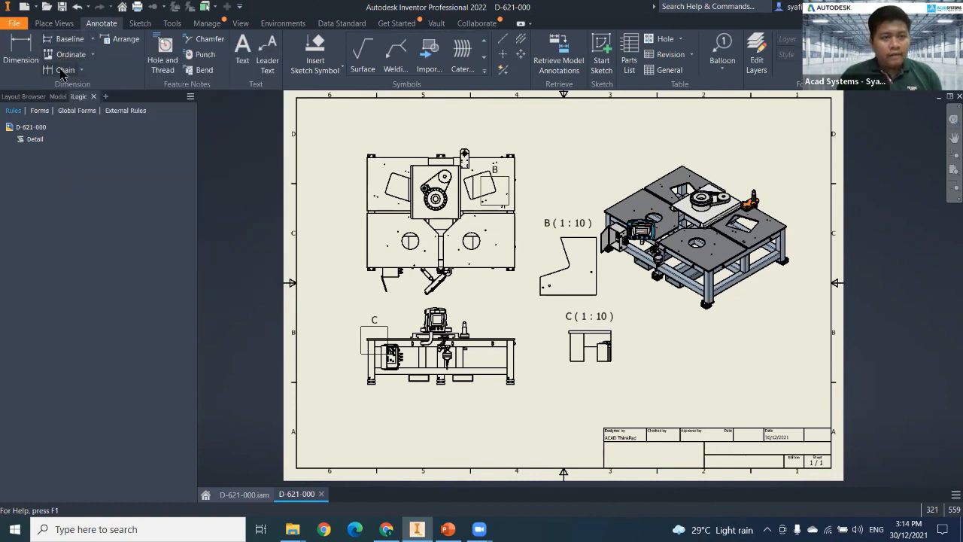
{"action": "left_click", "coordinate": [28, 51]}
{"action": "scroll", "coordinate": [382, 159], "scroll_direction": "down", "scroll_amount": 5}
{"action": "scroll", "coordinate": [383, 160], "scroll_direction": "up", "scroll_amount": 6}
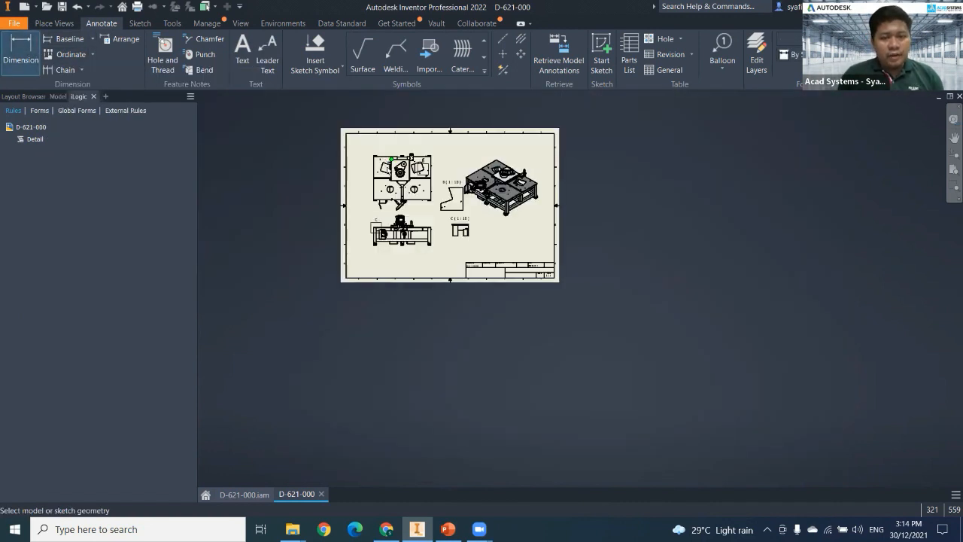
{"action": "left_click", "coordinate": [380, 151]}
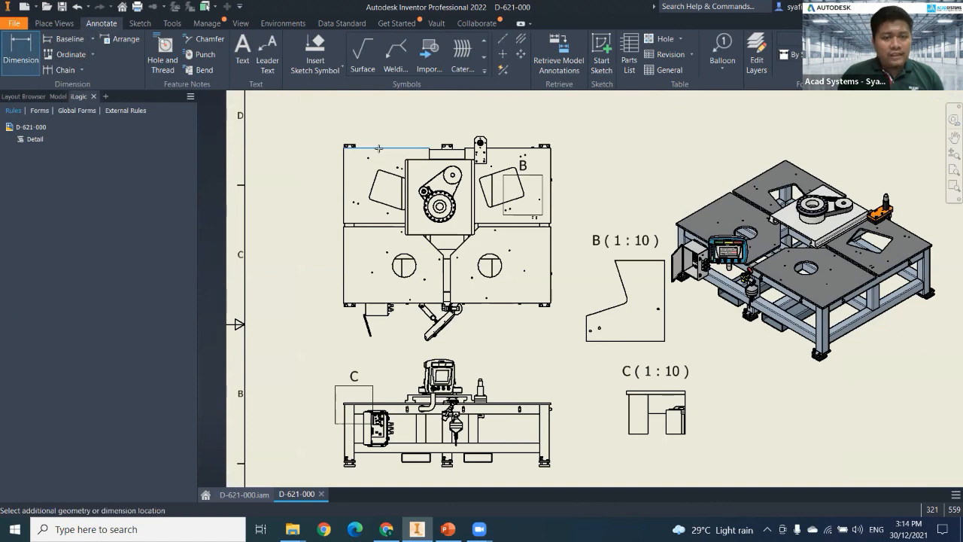
{"action": "left_click", "coordinate": [386, 303]}
{"action": "left_click", "coordinate": [303, 240]}
{"action": "key", "text": "Escape"}
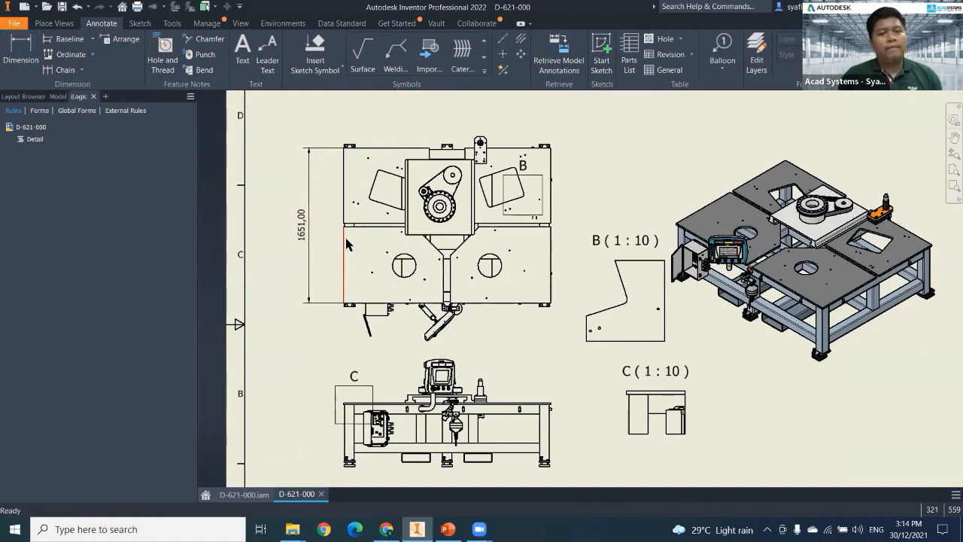
Try baseline dimensions across the base view from its left edge to the corner bracket, center plate, rear opening and right edge.
{"action": "middle_click_drag", "start_coordinate": [269, 285], "coordinate": [238, 322]}
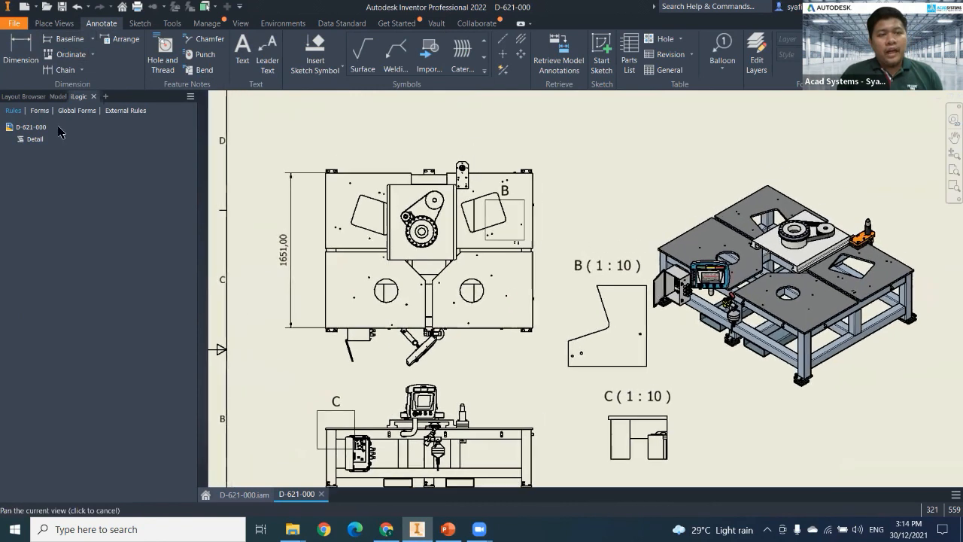
{"action": "left_click", "coordinate": [70, 39]}
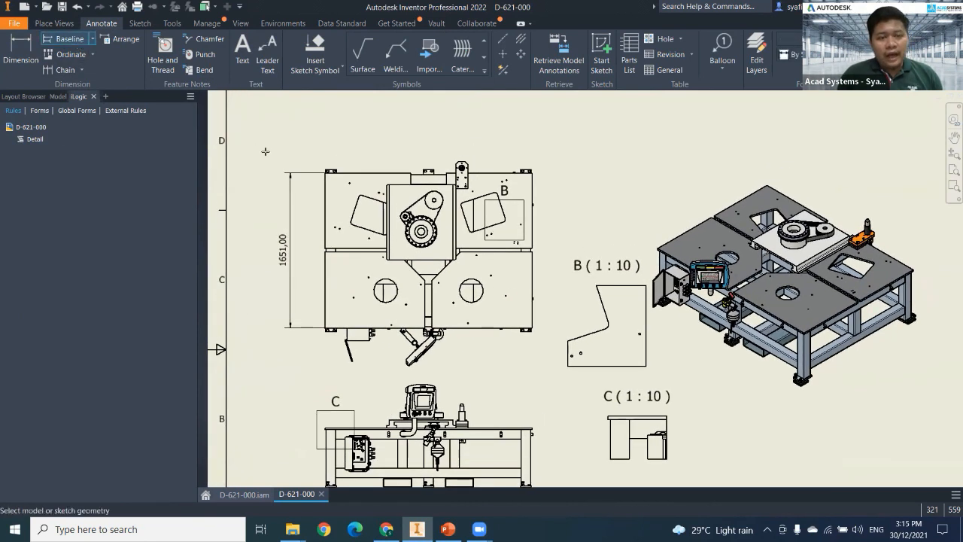
{"action": "left_click", "coordinate": [325, 185]}
{"action": "scroll", "coordinate": [336, 171], "scroll_direction": "down", "scroll_amount": 5}
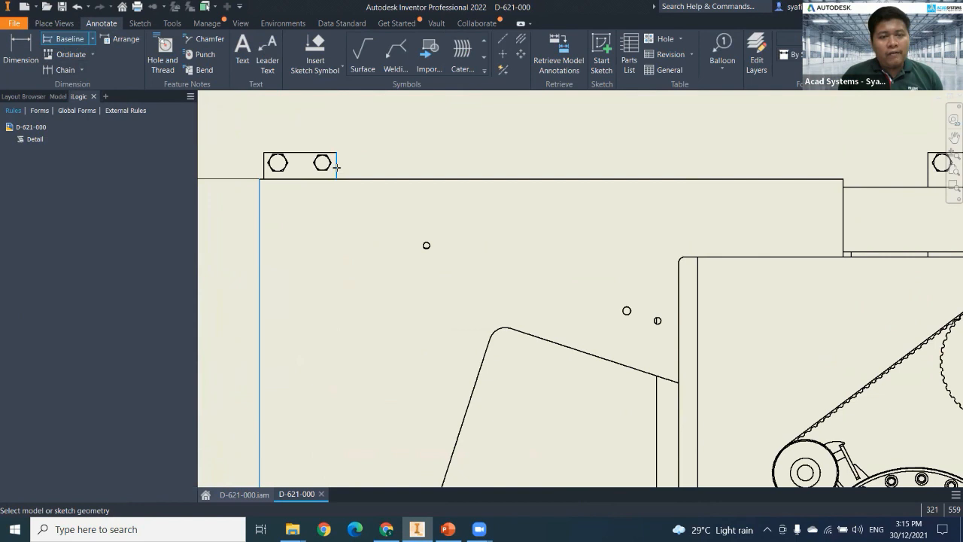
{"action": "scroll", "coordinate": [496, 242], "scroll_direction": "up", "scroll_amount": 3}
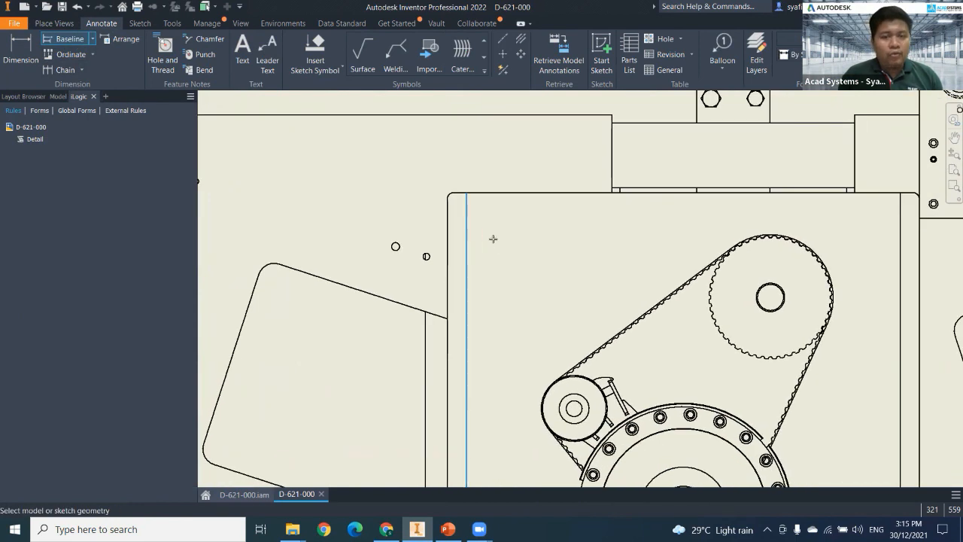
{"action": "scroll", "coordinate": [525, 256], "scroll_direction": "up", "scroll_amount": 3}
{"action": "scroll", "coordinate": [525, 256], "scroll_direction": "down", "scroll_amount": 3}
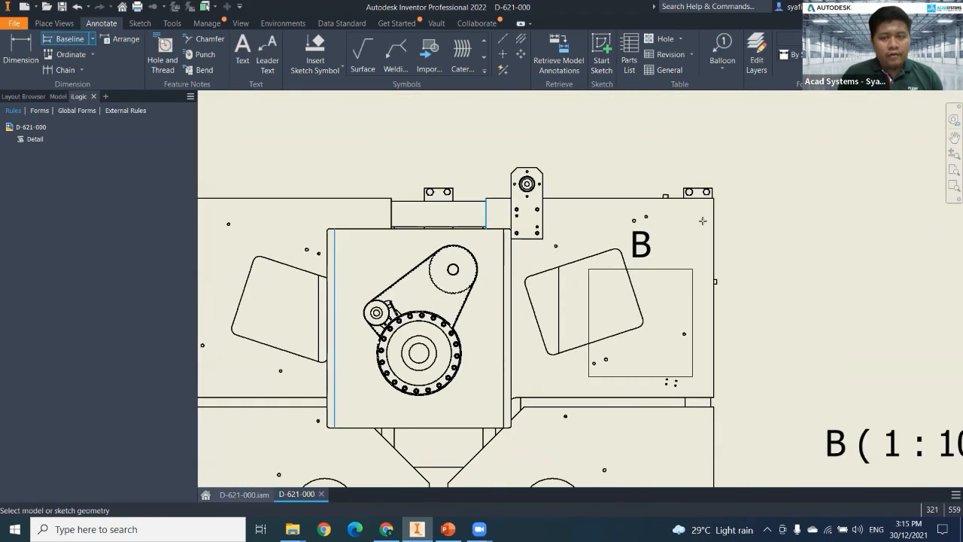
{"action": "left_click", "coordinate": [713, 222]}
{"action": "right_click", "coordinate": [606, 150]}
{"action": "left_click", "coordinate": [648, 154]}
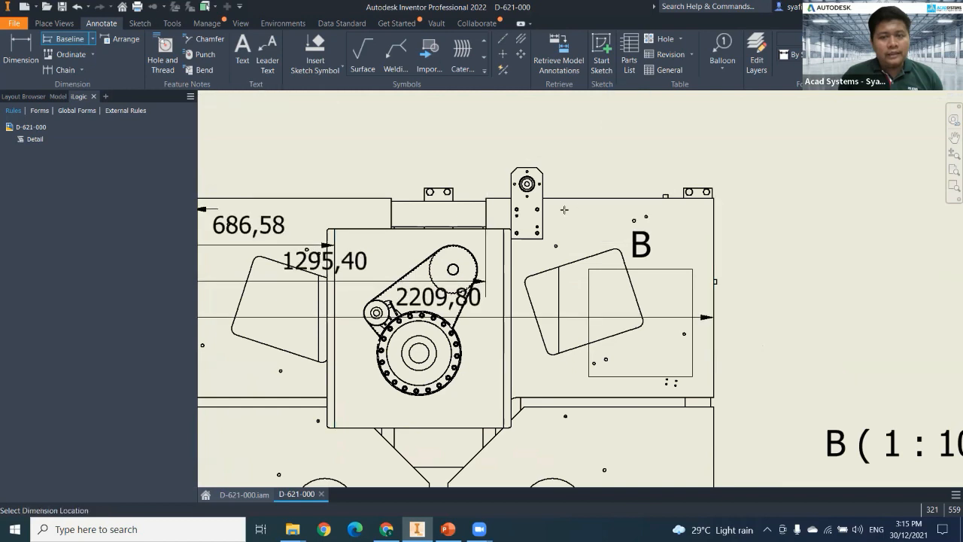
{"action": "scroll", "coordinate": [564, 209], "scroll_direction": "up", "scroll_amount": 5}
{"action": "left_click", "coordinate": [548, 225]}
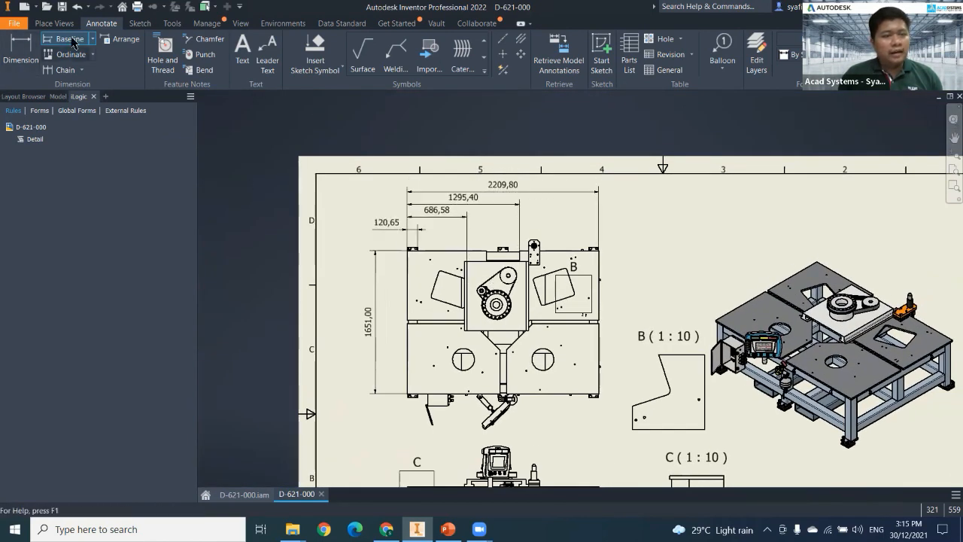
{"action": "middle_click_drag", "start_coordinate": [272, 256], "coordinate": [260, 163]}
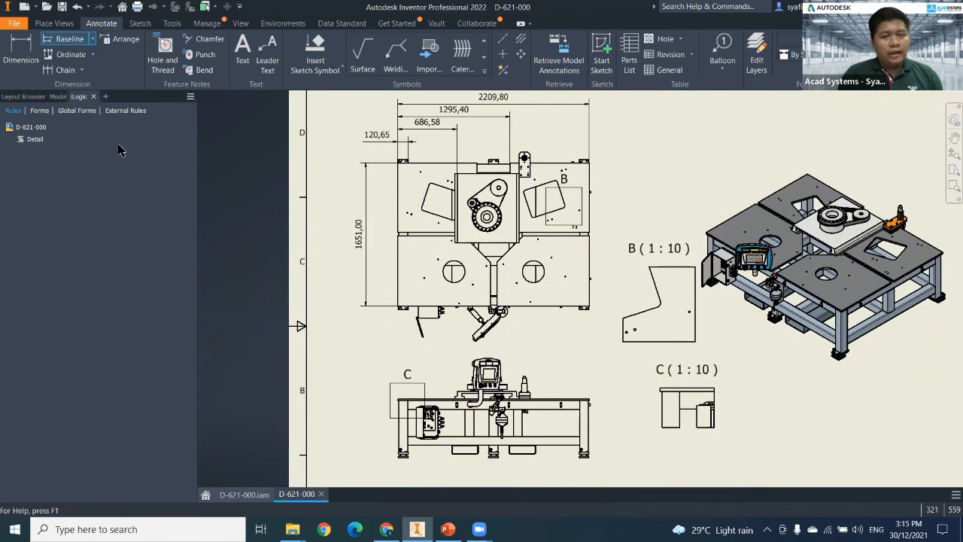
Add baseline dimensions above the base view from its left edge to the corner bracket, center plate, rear mounting plate and right edge.
{"action": "left_click", "coordinate": [65, 69]}
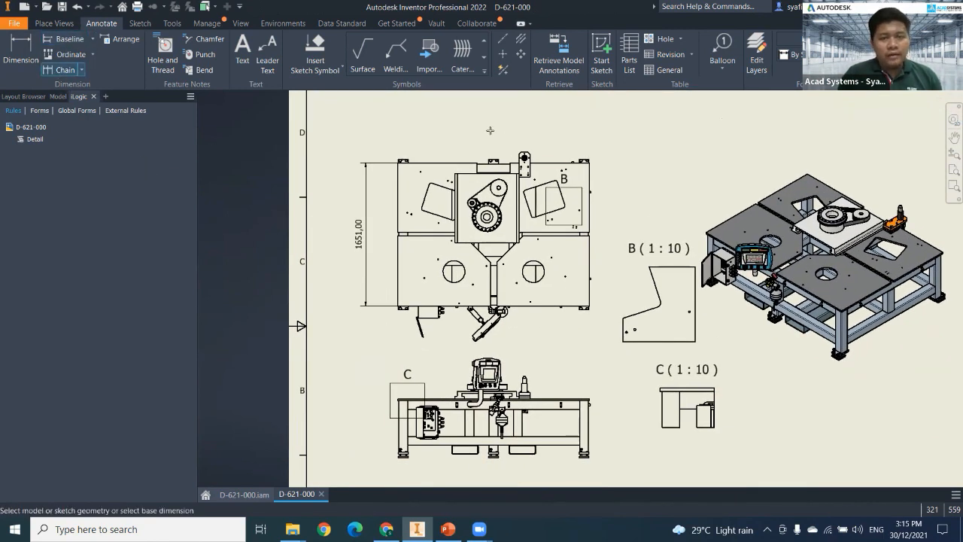
{"action": "left_click", "coordinate": [67, 39]}
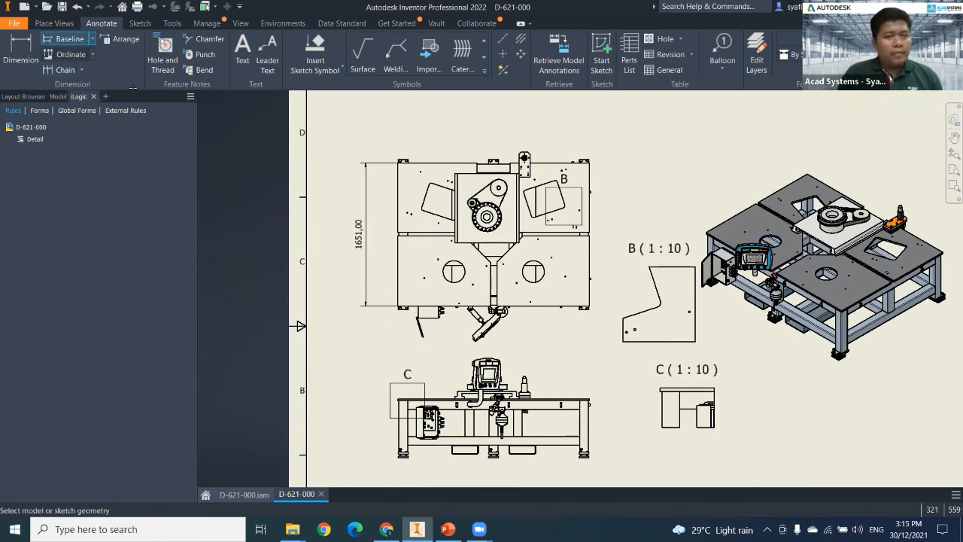
{"action": "left_click", "coordinate": [398, 186]}
{"action": "scroll", "coordinate": [404, 176], "scroll_direction": "up", "scroll_amount": 5}
{"action": "middle_click_drag", "start_coordinate": [400, 181], "coordinate": [332, 372]}
{"action": "left_click", "coordinate": [361, 261]}
{"action": "middle_click_drag", "start_coordinate": [703, 381], "coordinate": [487, 187]}
{"action": "left_click", "coordinate": [481, 189]}
{"action": "mouse_move", "coordinate": [787, 262]}
{"action": "middle_mouse_down"}
{"action": "mouse_move", "coordinate": [428, 322]}
{"action": "mouse_move", "coordinate": [283, 371]}
{"action": "middle_mouse_up"}
{"action": "scroll", "coordinate": [530, 219], "scroll_direction": "down", "scroll_amount": 5}
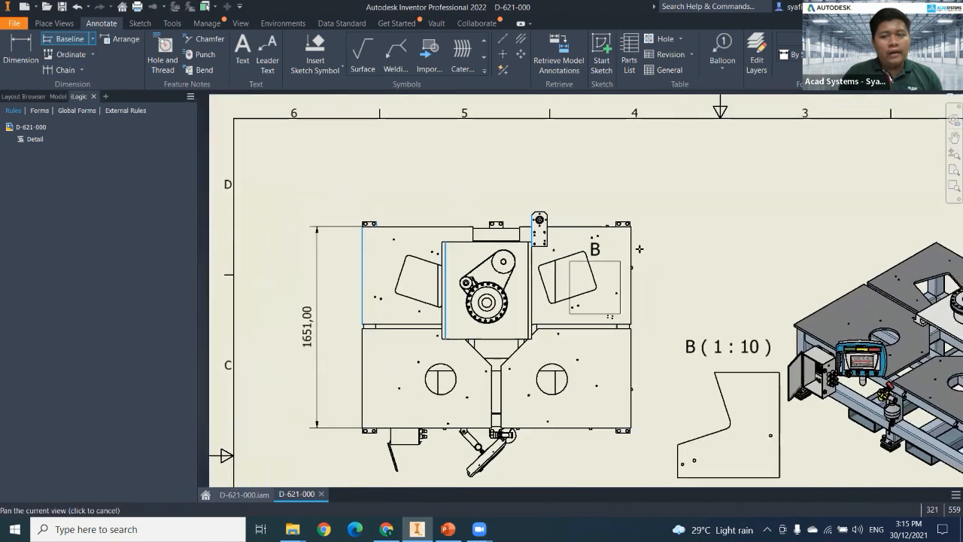
{"action": "right_click", "coordinate": [665, 222]}
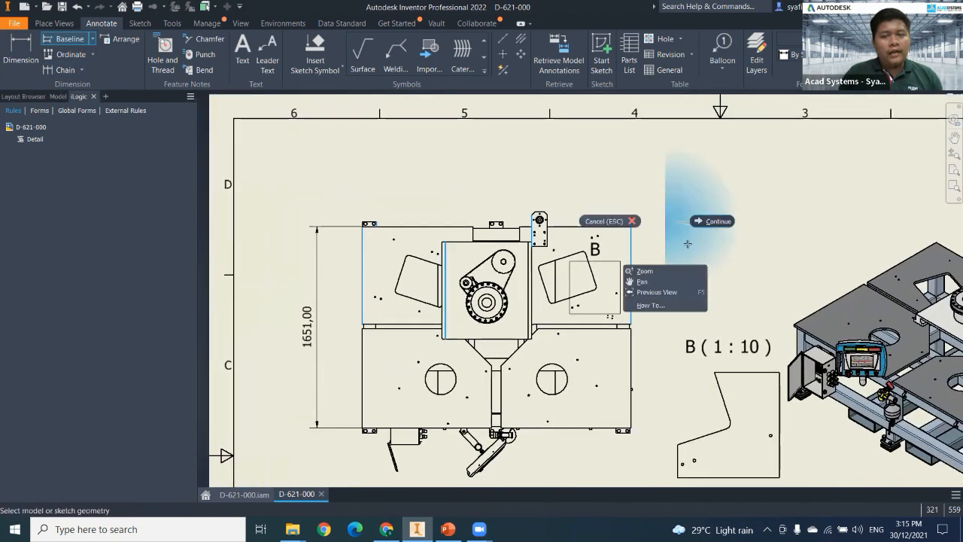
{"action": "left_click", "coordinate": [687, 244]}
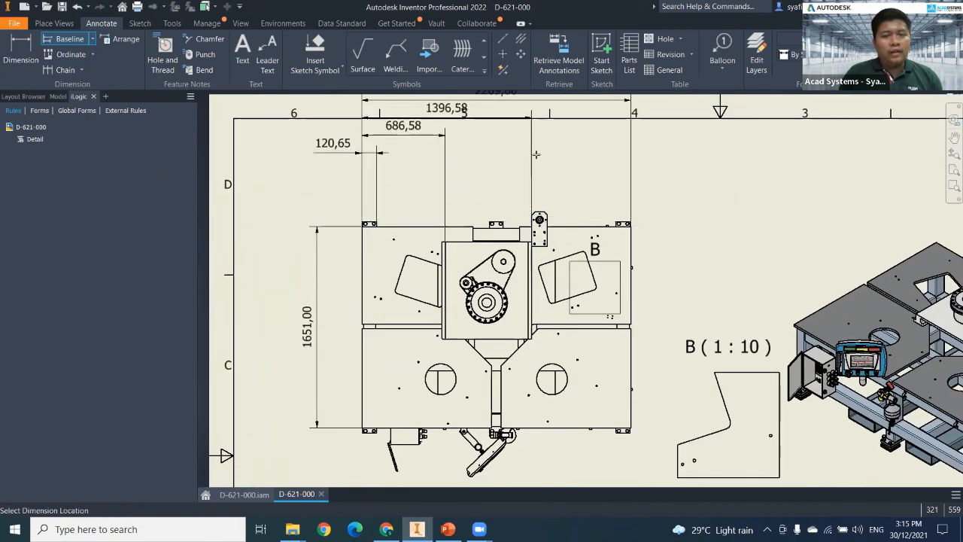
{"action": "right_click", "coordinate": [543, 194]}
{"action": "left_click", "coordinate": [576, 197]}
Add chain dimensions to the right of the base view between the right-hand tabletop panels' upper, middle and lower edges.
{"action": "left_click_drag", "start_coordinate": [526, 157], "coordinate": [467, 93]}
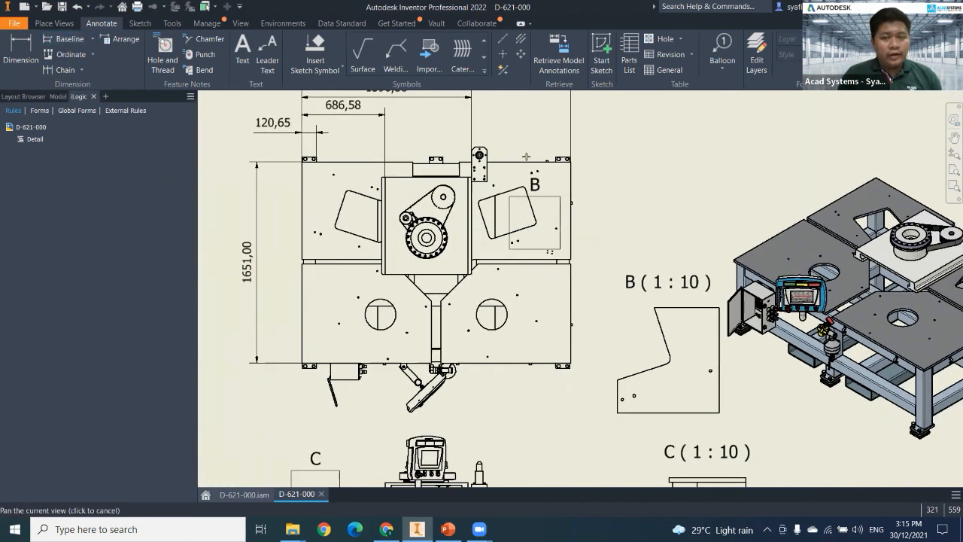
{"action": "middle_click_drag", "start_coordinate": [467, 93], "coordinate": [462, 89]}
{"action": "left_click", "coordinate": [549, 257]}
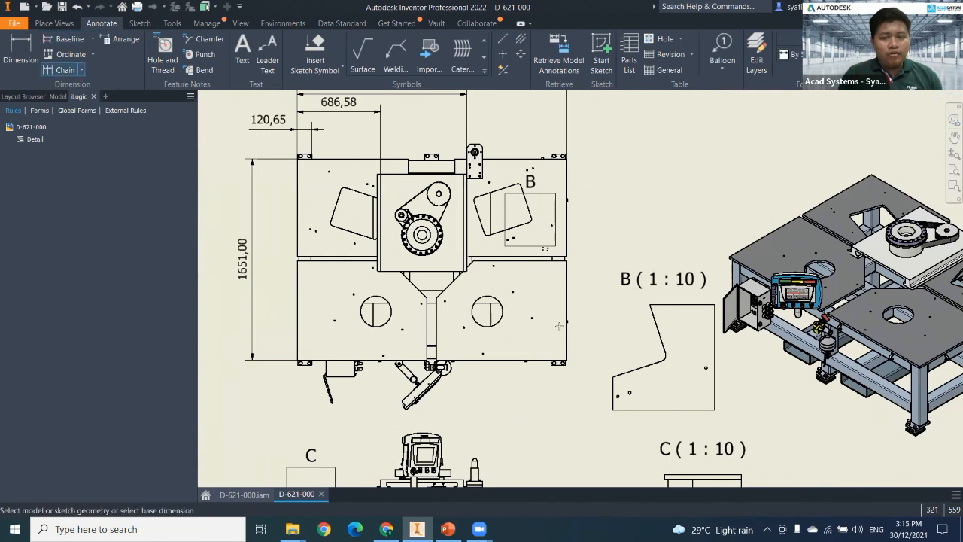
{"action": "left_click", "coordinate": [542, 360]}
{"action": "right_click", "coordinate": [600, 307]}
{"action": "left_click", "coordinate": [646, 306]}
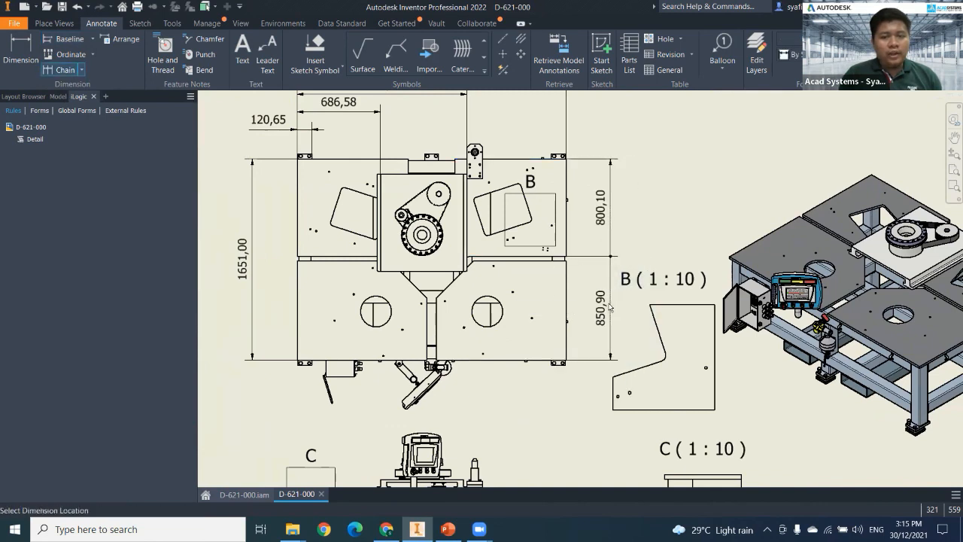
{"action": "left_click", "coordinate": [601, 302]}
{"action": "right_click", "coordinate": [600, 303]}
{"action": "left_click", "coordinate": [640, 303]}
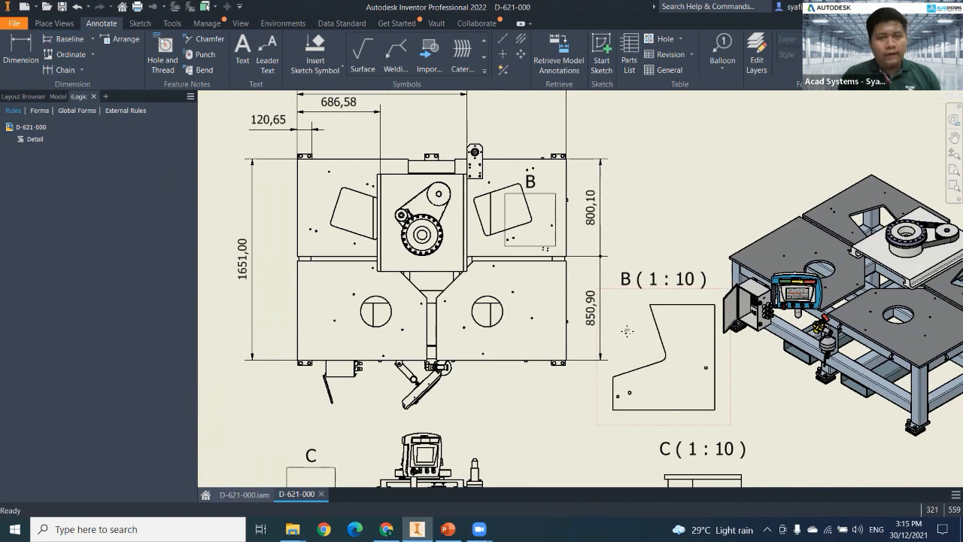
Inspect the baseline and chain dimensions placed around the base view.
{"action": "scroll", "coordinate": [643, 342], "scroll_direction": "up", "scroll_amount": 2}
{"action": "scroll", "coordinate": [638, 316], "scroll_direction": "down", "scroll_amount": 3}
{"action": "mouse_move", "coordinate": [638, 316]}
{"action": "middle_mouse_down"}
{"action": "mouse_move", "coordinate": [628, 247]}
{"action": "mouse_move", "coordinate": [598, 313]}
{"action": "mouse_move", "coordinate": [594, 244]}
{"action": "middle_mouse_up"}
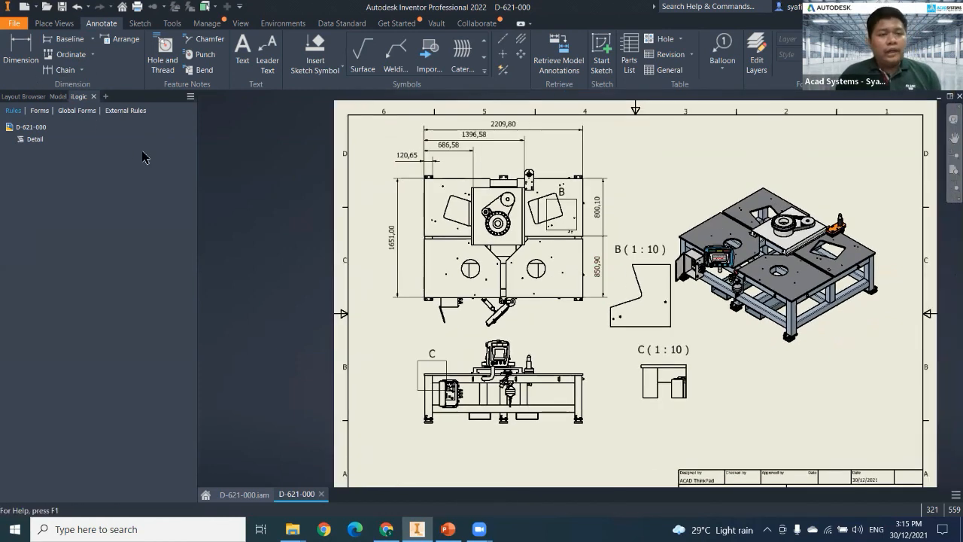
{"action": "middle_click_drag", "start_coordinate": [404, 217], "coordinate": [358, 222]}
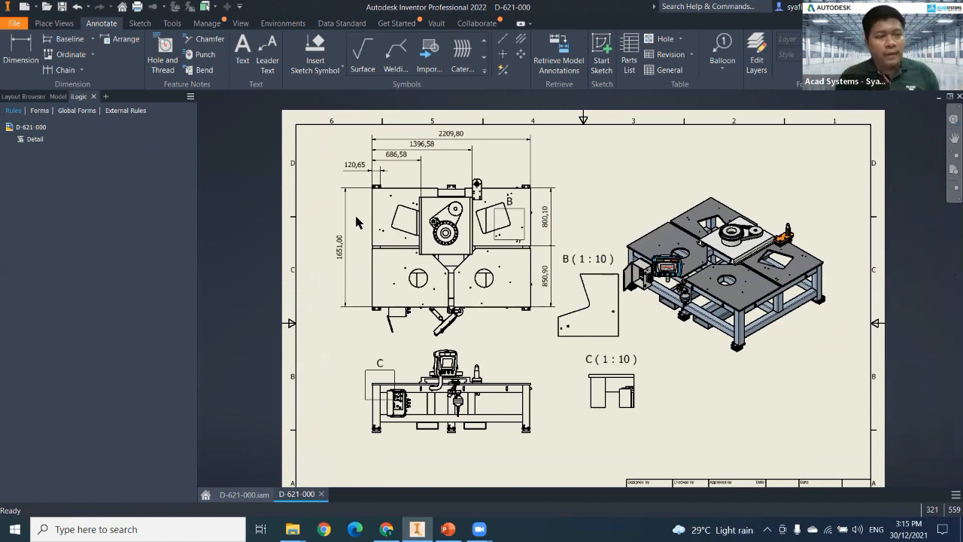
{"action": "middle_click_drag", "start_coordinate": [388, 205], "coordinate": [371, 214]}
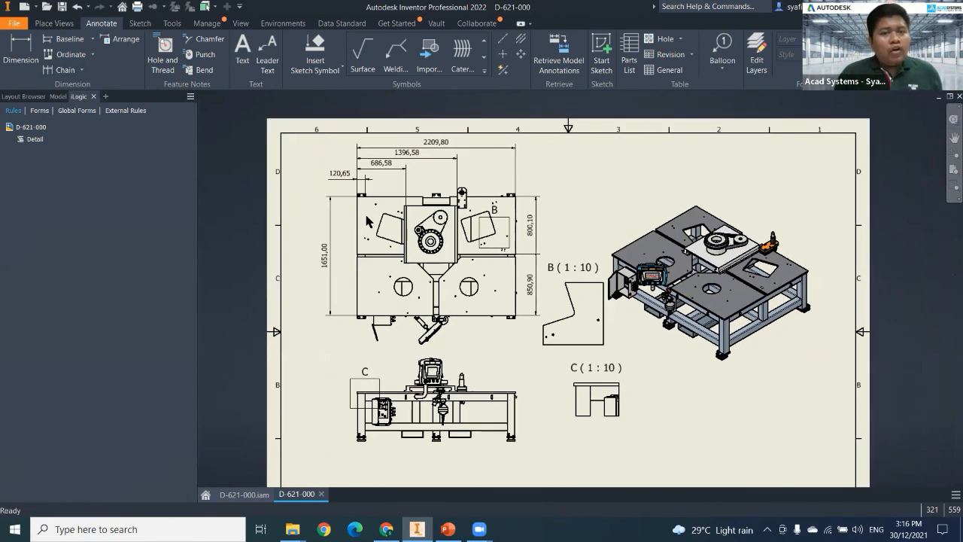
{"action": "scroll", "coordinate": [328, 279], "scroll_direction": "up", "scroll_amount": 3}
{"action": "mouse_move", "coordinate": [328, 280]}
{"action": "middle_mouse_down"}
{"action": "mouse_move", "coordinate": [329, 298]}
{"action": "mouse_move", "coordinate": [310, 302]}
{"action": "mouse_move", "coordinate": [312, 292]}
{"action": "middle_mouse_up"}
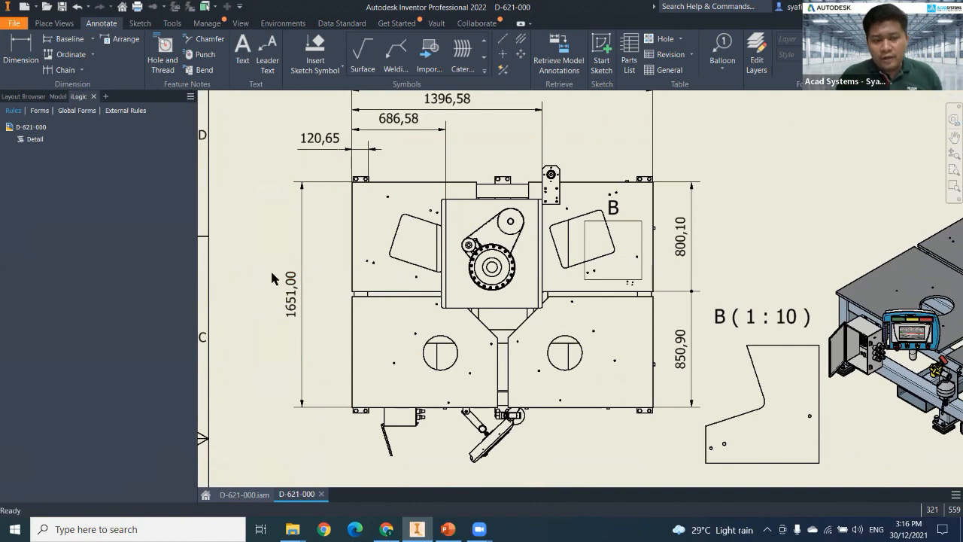
{"action": "middle_click_drag", "start_coordinate": [313, 235], "coordinate": [290, 164]}
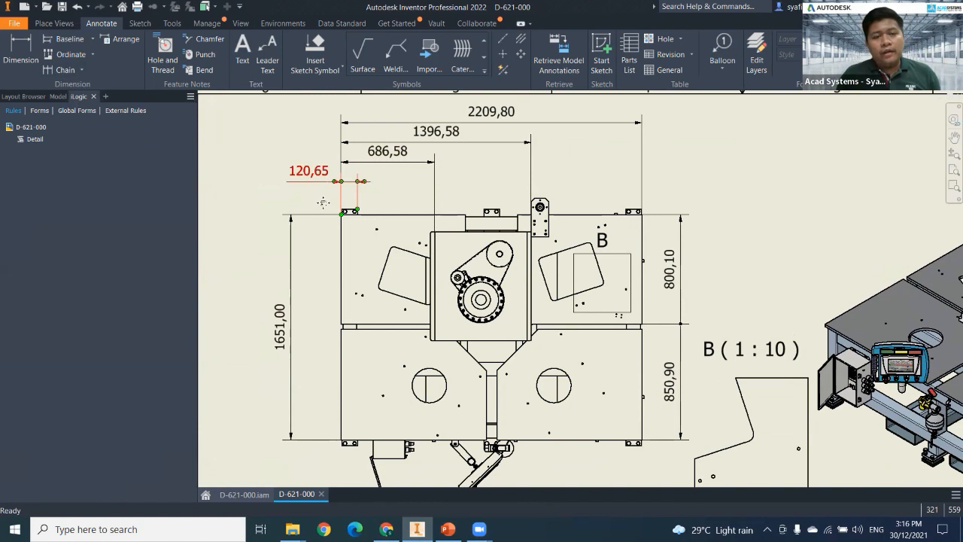
{"action": "middle_click_drag", "start_coordinate": [298, 188], "coordinate": [293, 193]}
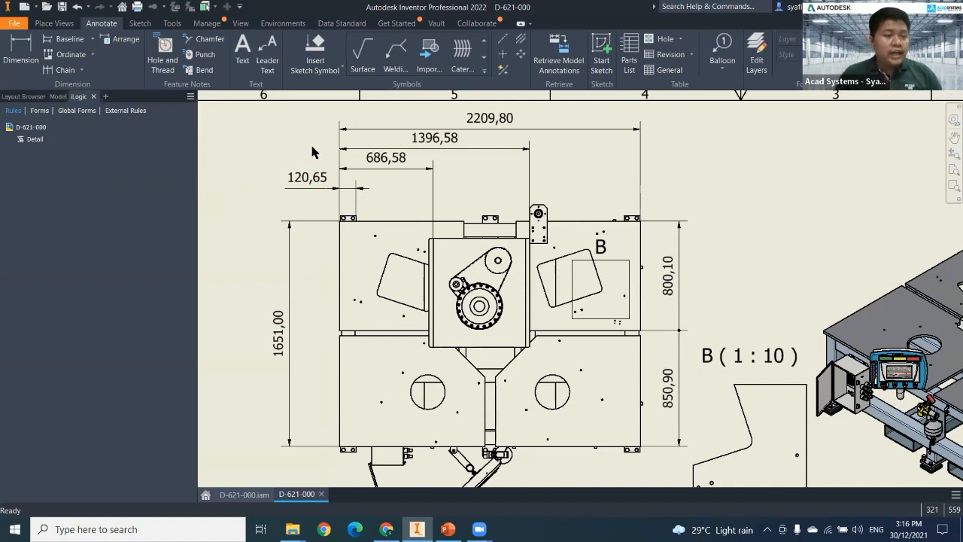
Set the Default (ISO) dimension style's decimal marker to Period and its linear precision to 1.1, and save the style.
{"action": "left_click", "coordinate": [205, 23]}
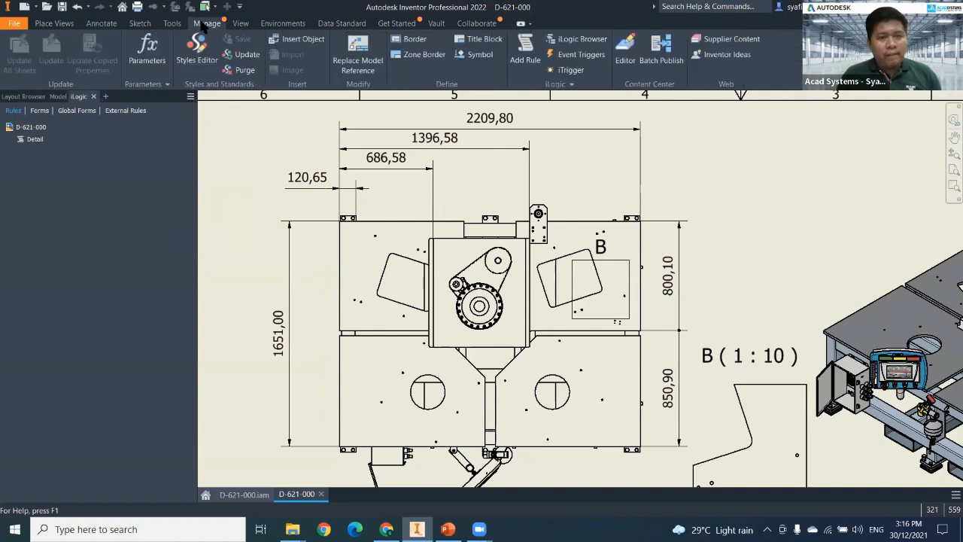
{"action": "left_click", "coordinate": [194, 64]}
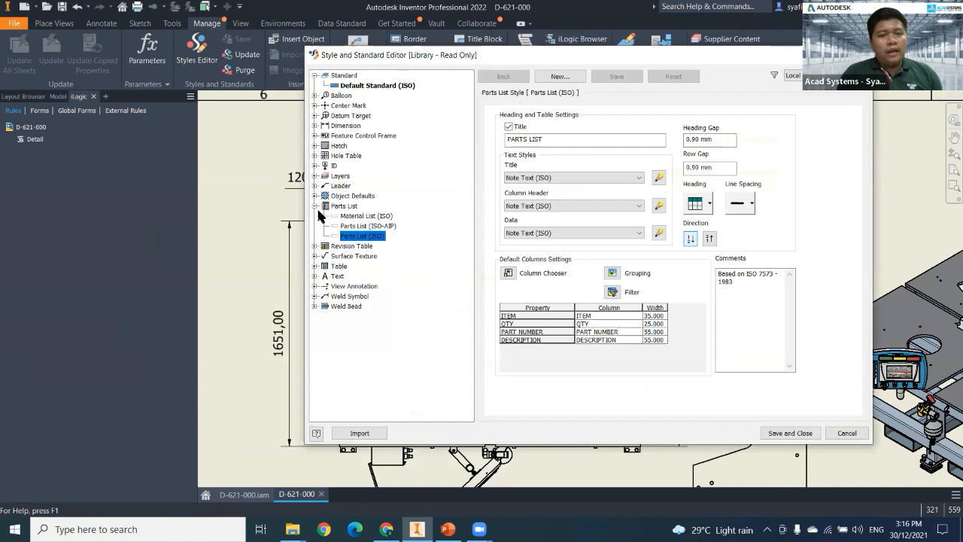
{"action": "left_click", "coordinate": [314, 207]}
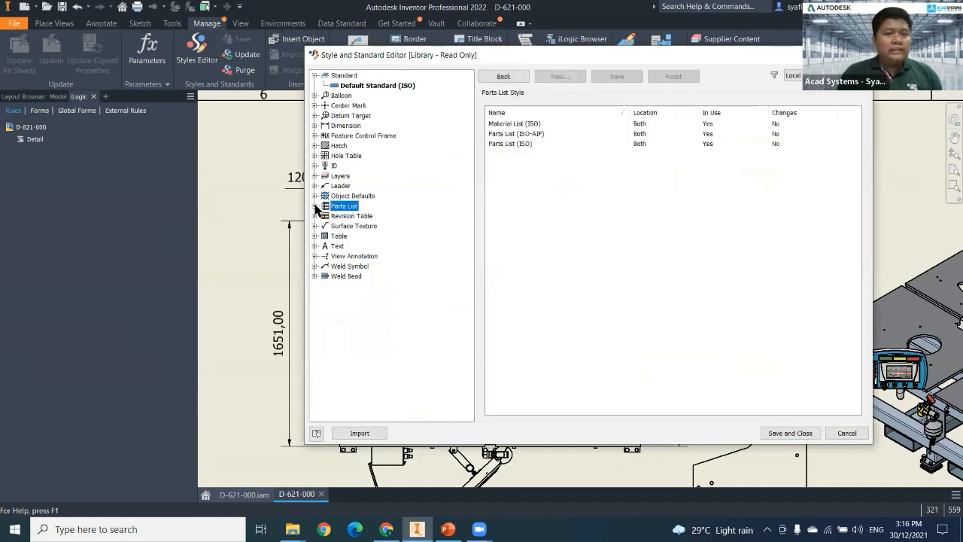
{"action": "left_click", "coordinate": [357, 85]}
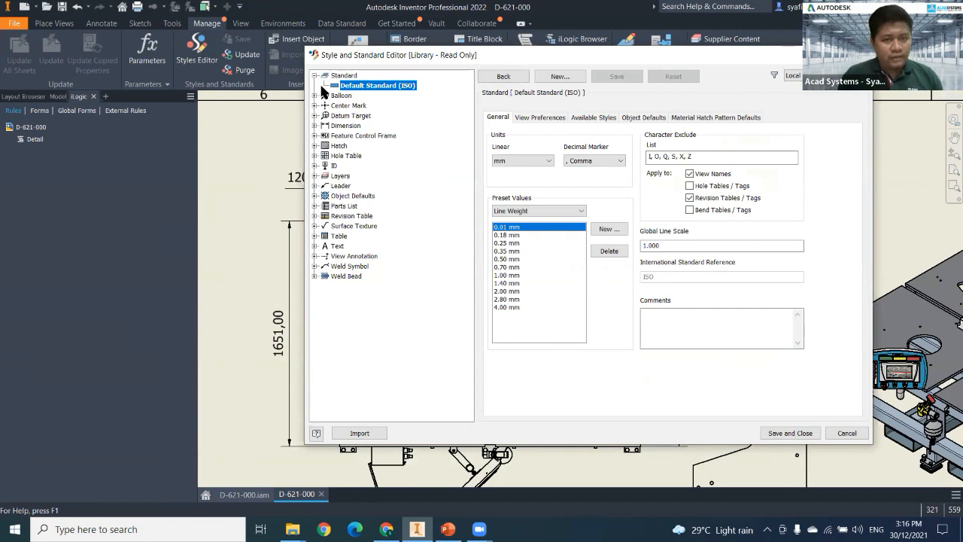
{"action": "left_click", "coordinate": [314, 126]}
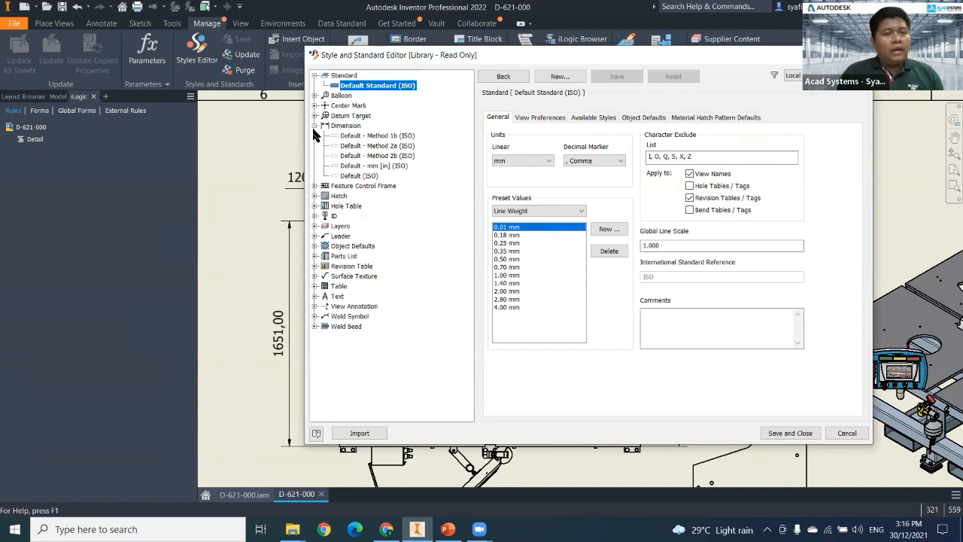
{"action": "left_click", "coordinate": [357, 177]}
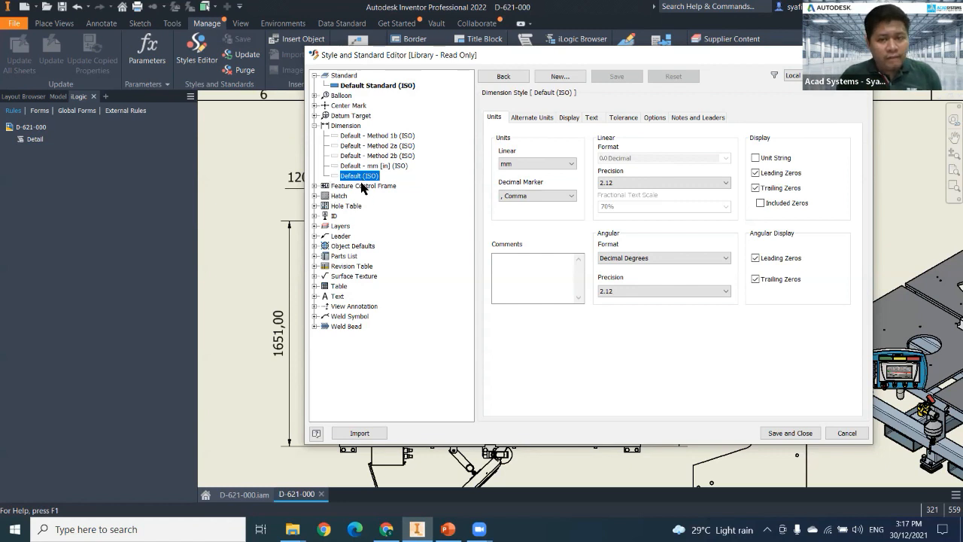
{"action": "left_click", "coordinate": [535, 193]}
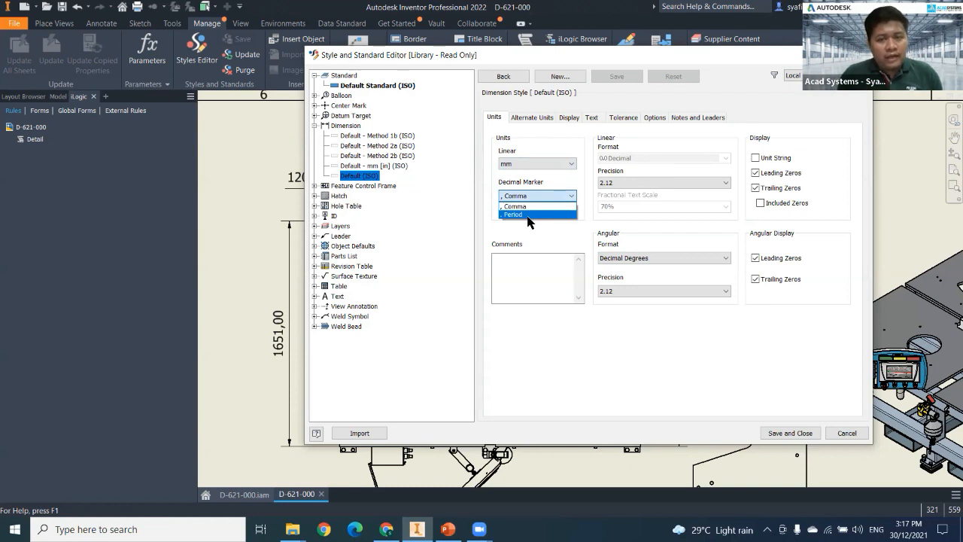
{"action": "left_click", "coordinate": [528, 215]}
{"action": "left_click", "coordinate": [605, 185]}
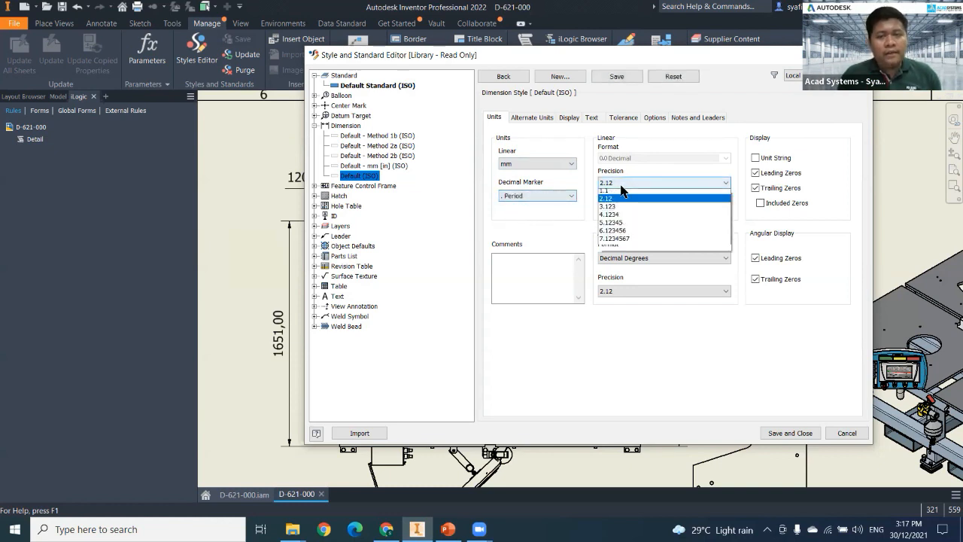
{"action": "left_click", "coordinate": [615, 193]}
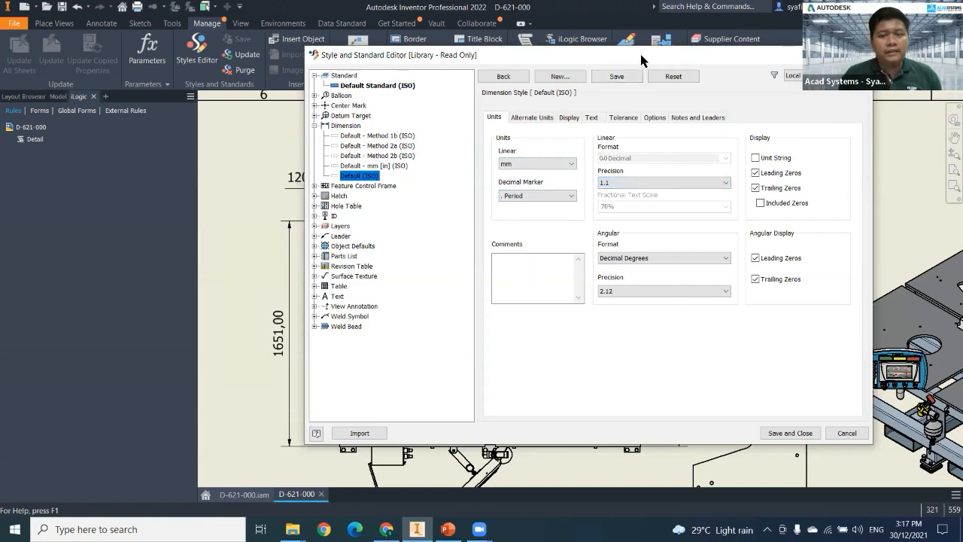
{"action": "left_click", "coordinate": [790, 433]}
Try a general dimension for the height of the lower frame rail, placed to the left of the front view.
{"action": "mouse_move", "coordinate": [314, 279]}
{"action": "middle_mouse_down"}
{"action": "mouse_move", "coordinate": [338, 240]}
{"action": "mouse_move", "coordinate": [348, 277]}
{"action": "middle_mouse_up"}
{"action": "mouse_move", "coordinate": [674, 316]}
{"action": "middle_mouse_down"}
{"action": "mouse_move", "coordinate": [666, 190]}
{"action": "mouse_move", "coordinate": [681, 198]}
{"action": "middle_mouse_up"}
{"action": "middle_click_drag", "start_coordinate": [641, 334], "coordinate": [665, 65]}
{"action": "left_click", "coordinate": [101, 23]}
{"action": "left_click", "coordinate": [20, 52]}
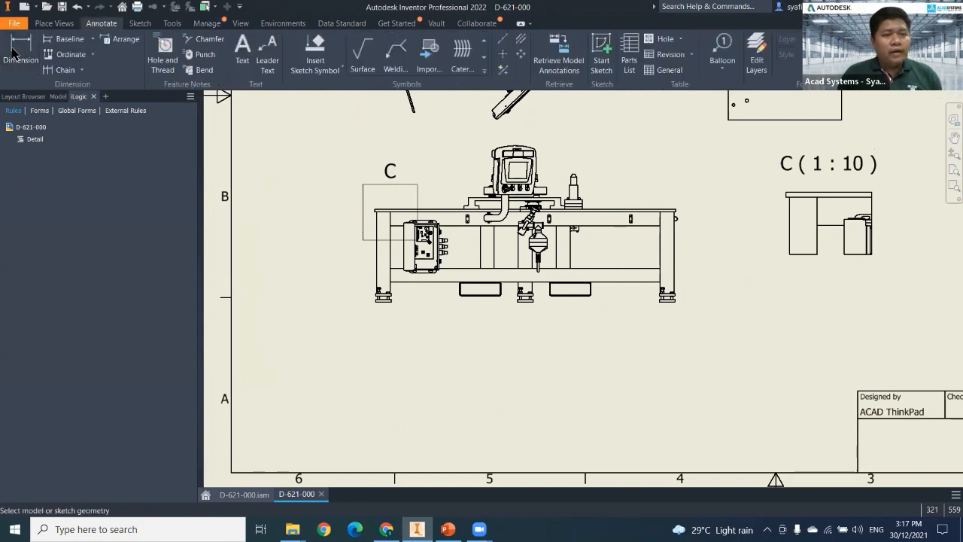
{"action": "left_click", "coordinate": [440, 281]}
{"action": "left_click", "coordinate": [431, 269]}
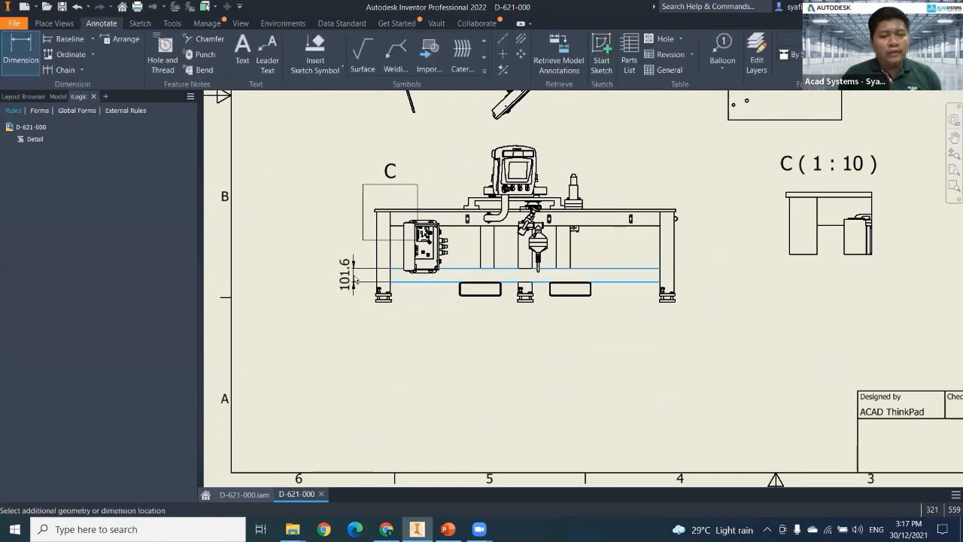
{"action": "scroll", "coordinate": [355, 280], "scroll_direction": "up", "scroll_amount": 3}
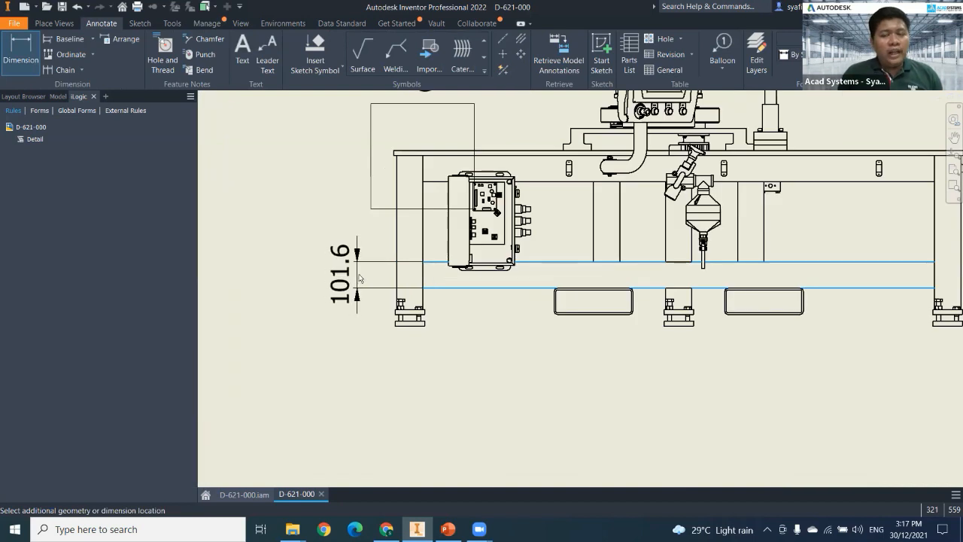
{"action": "left_click", "coordinate": [361, 278]}
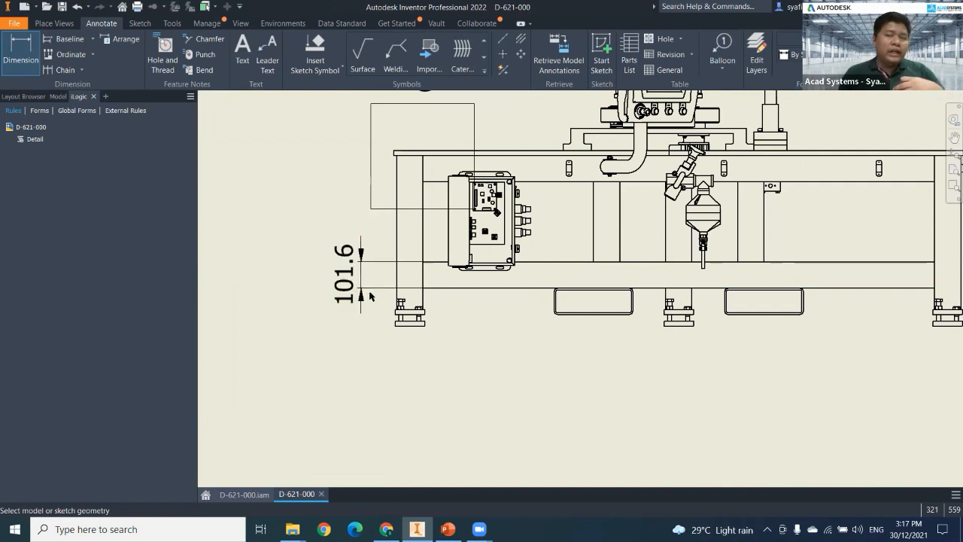
{"action": "key", "text": "ctrl+z"}
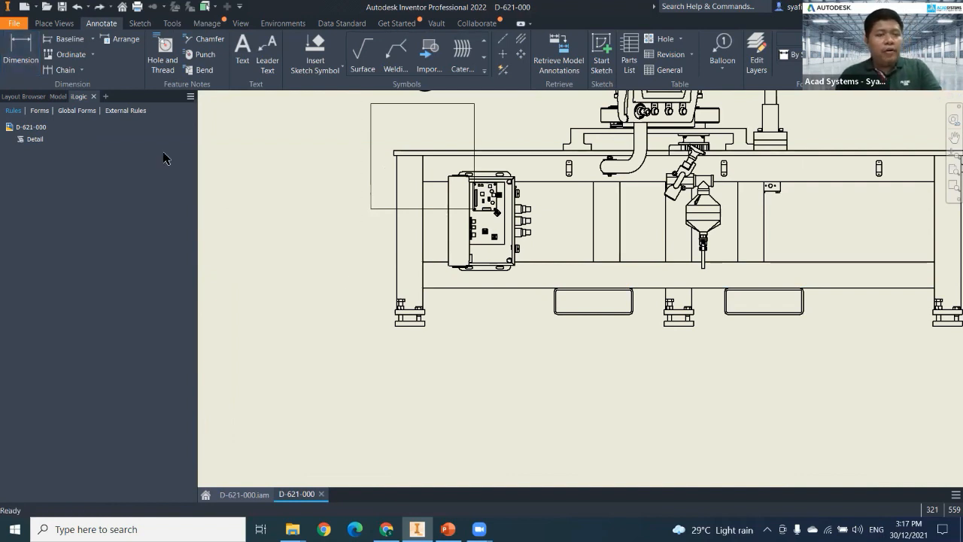
{"action": "left_click", "coordinate": [21, 56]}
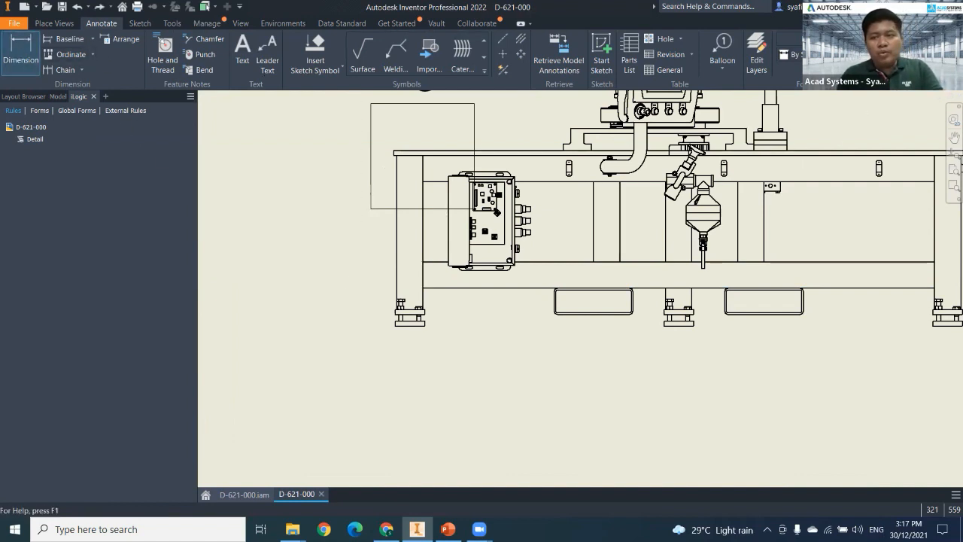
{"action": "left_click", "coordinate": [843, 55]}
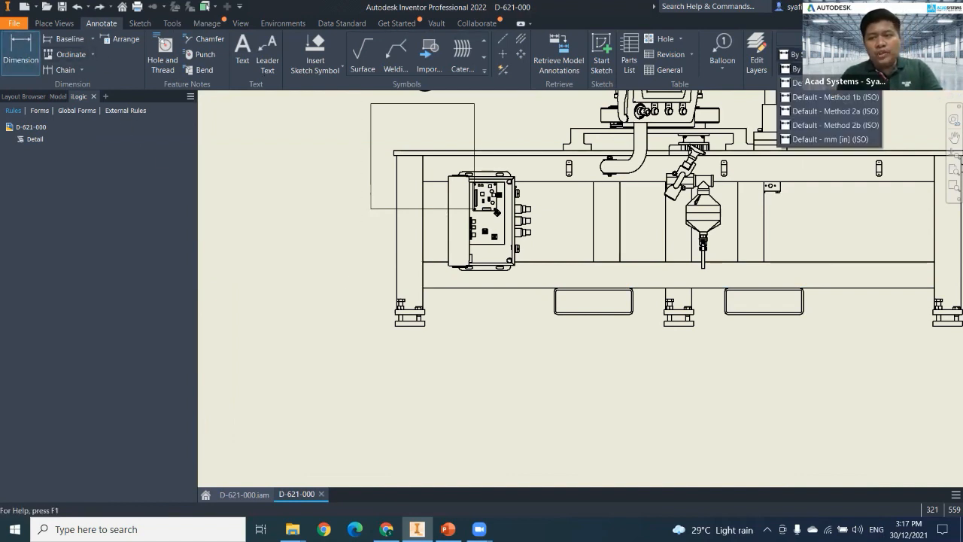
{"action": "left_click", "coordinate": [832, 142]}
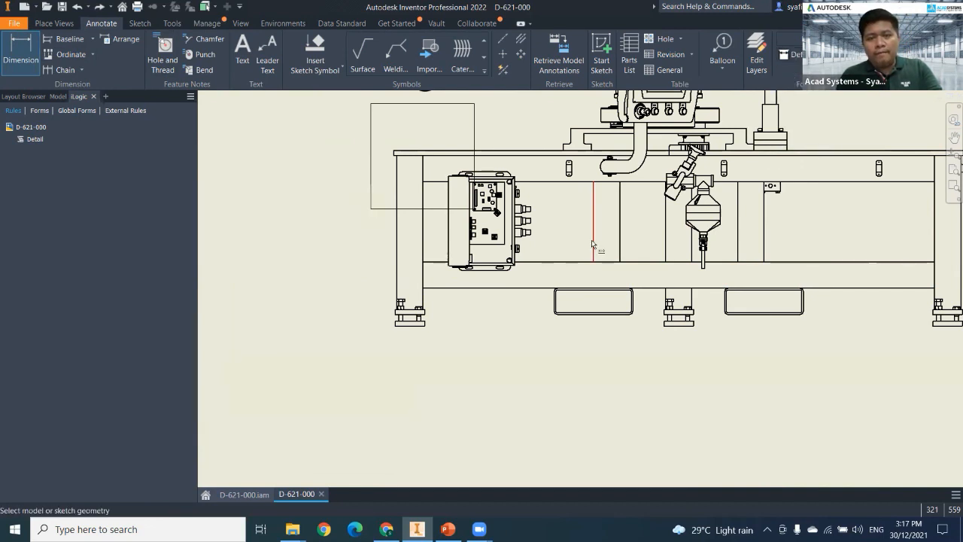
{"action": "left_click", "coordinate": [547, 262]}
{"action": "left_click", "coordinate": [539, 287]}
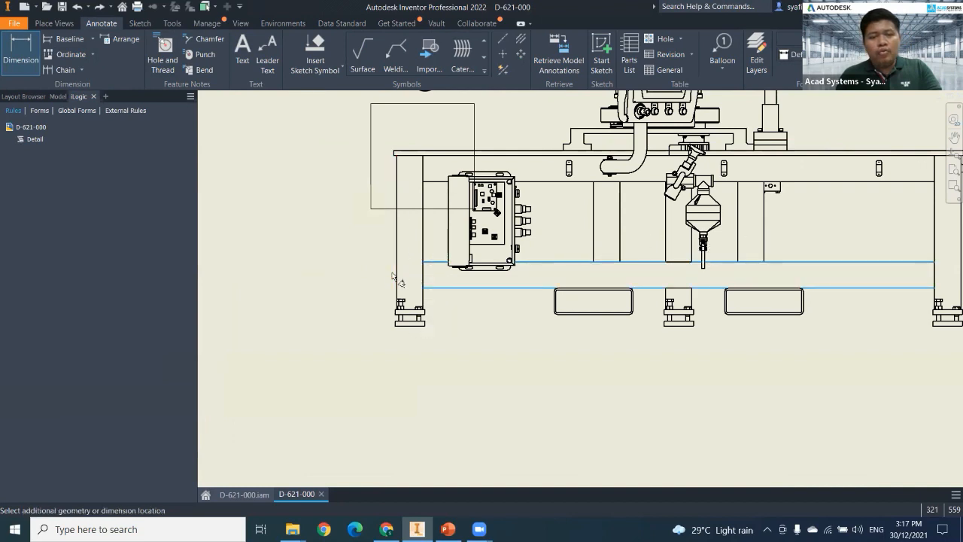
{"action": "key", "text": "Escape"}
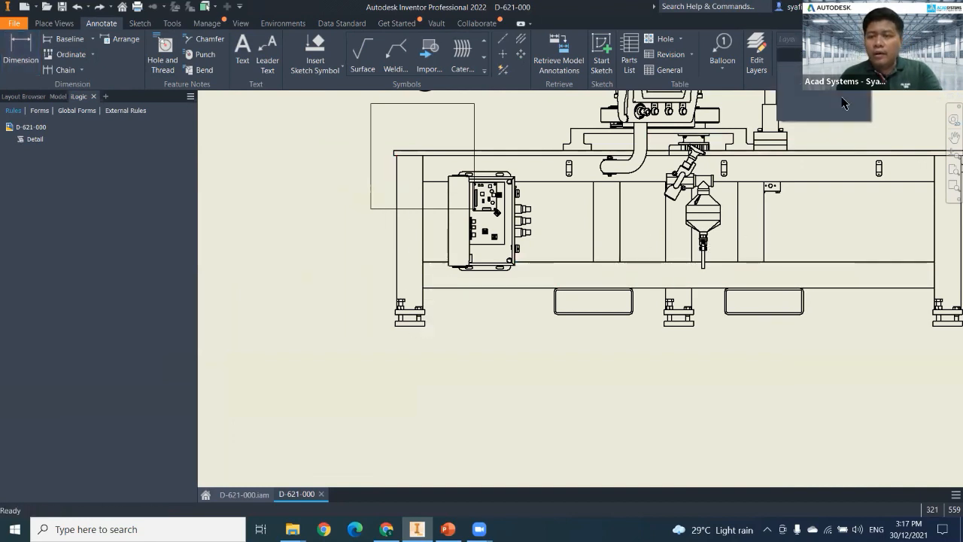
Dimension the height of the front view's lower frame rail between its two long edges, placed left of the frame.
{"action": "left_click", "coordinate": [20, 53]}
{"action": "left_click", "coordinate": [789, 54]}
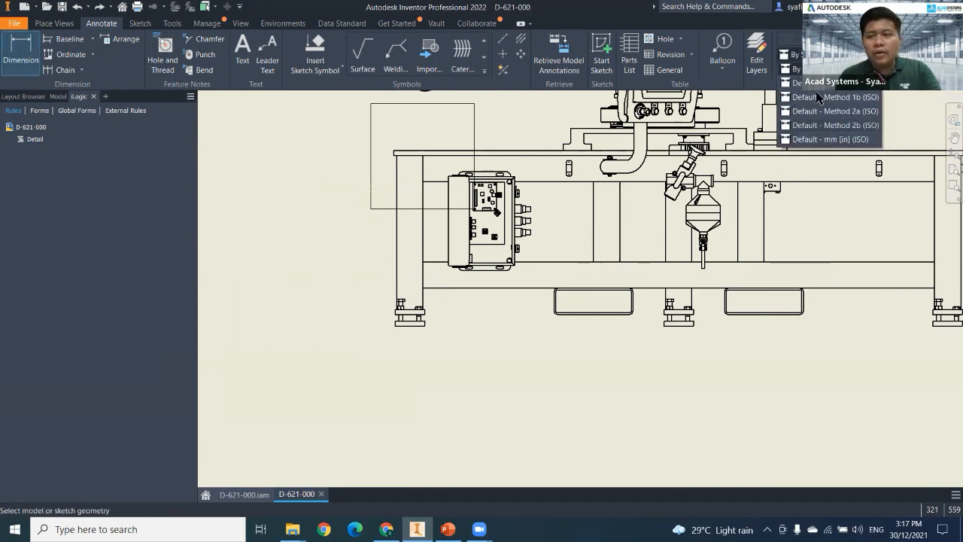
{"action": "left_click", "coordinate": [820, 97]}
{"action": "left_click", "coordinate": [531, 262]}
{"action": "left_click", "coordinate": [528, 289]}
{"action": "left_click", "coordinate": [357, 283]}
{"action": "right_click", "coordinate": [359, 284]}
{"action": "left_click", "coordinate": [395, 284]}
Examine the whole sheet's views and restyled dimensions, and collapse the view and sheet branches in the model tree.
{"action": "scroll", "coordinate": [363, 335], "scroll_direction": "down", "scroll_amount": 3}
{"action": "scroll", "coordinate": [369, 337], "scroll_direction": "down", "scroll_amount": 5}
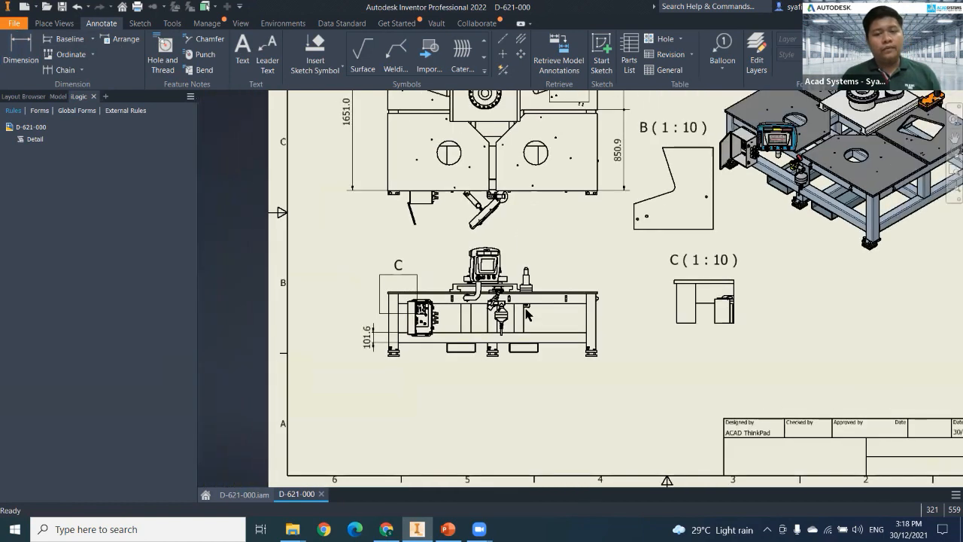
{"action": "scroll", "coordinate": [530, 313], "scroll_direction": "down", "scroll_amount": 4}
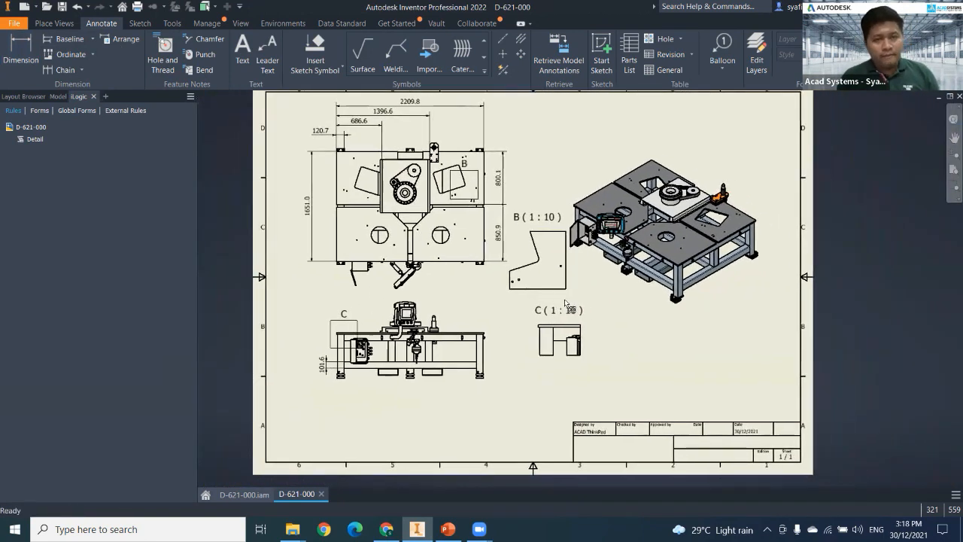
{"action": "middle_click_drag", "start_coordinate": [575, 314], "coordinate": [569, 318]}
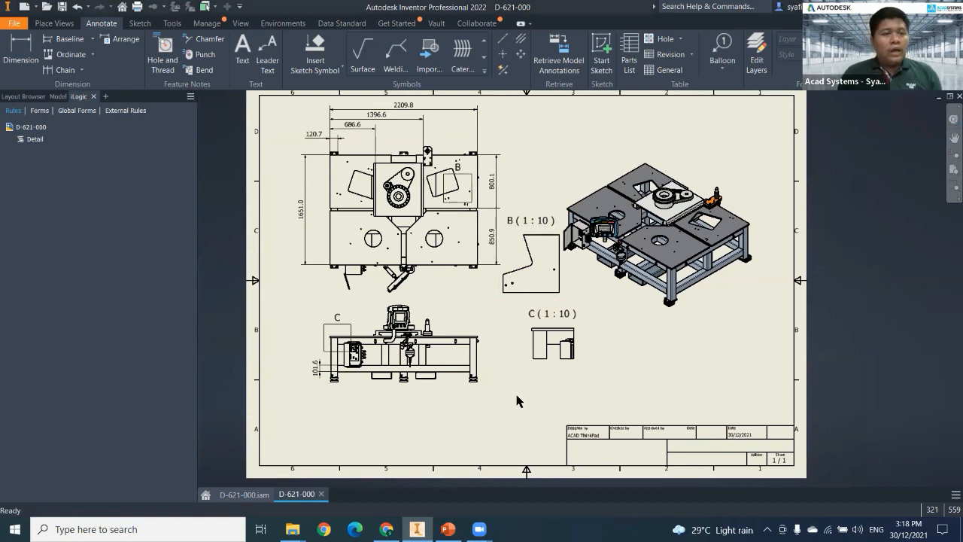
{"action": "left_click", "coordinate": [58, 96]}
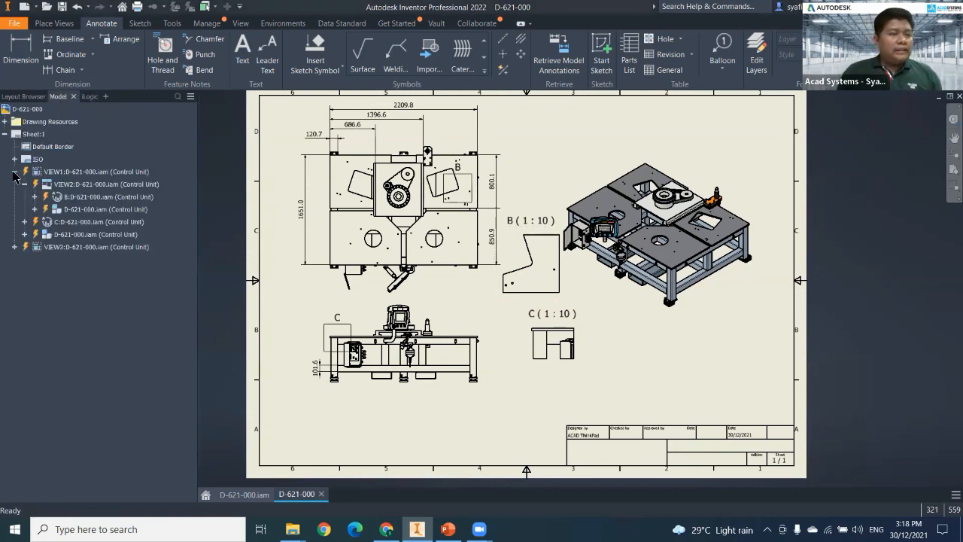
{"action": "left_click", "coordinate": [13, 171]}
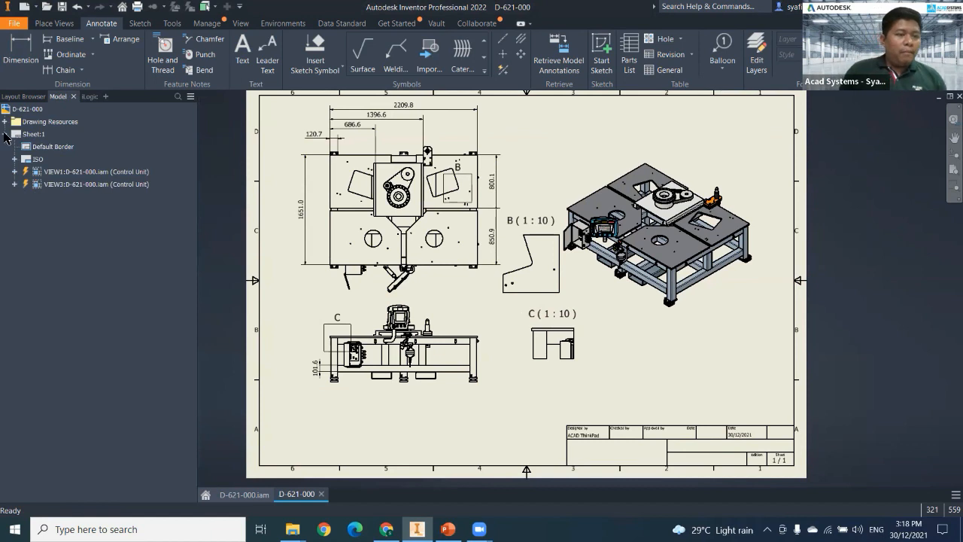
{"action": "left_click", "coordinate": [5, 133]}
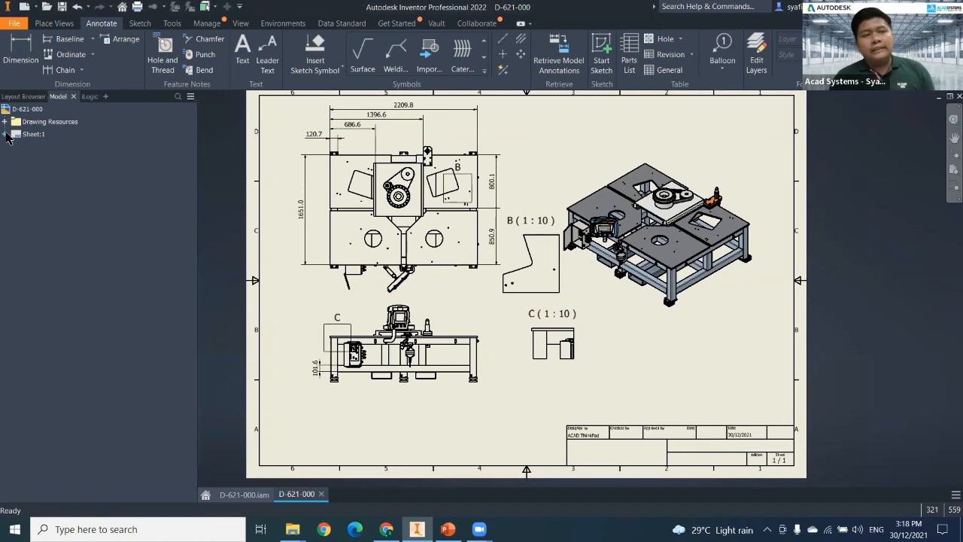
{"action": "middle_click_drag", "start_coordinate": [441, 300], "coordinate": [461, 307]}
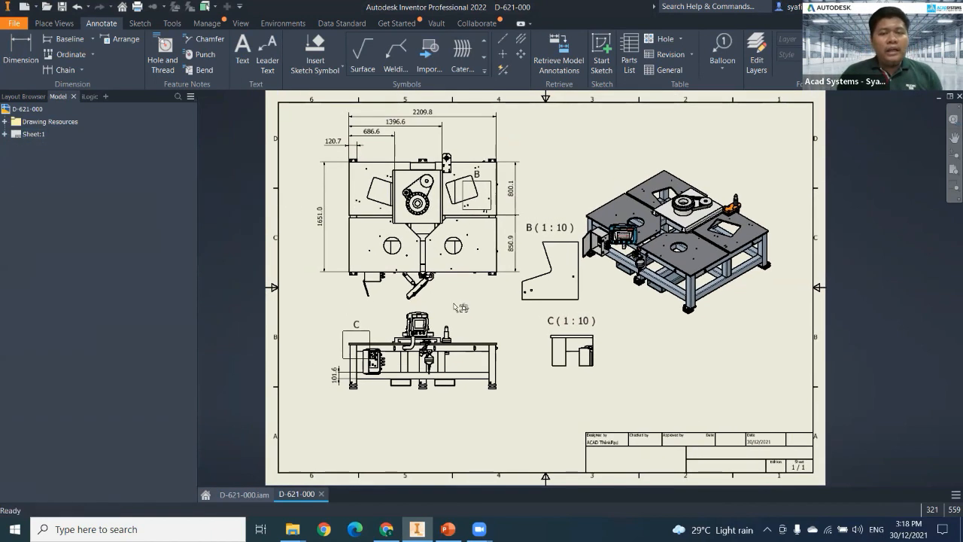
{"action": "mouse_move", "coordinate": [583, 294]}
{"action": "middle_mouse_down"}
{"action": "mouse_move", "coordinate": [549, 288]}
{"action": "mouse_move", "coordinate": [573, 299]}
{"action": "middle_mouse_up"}
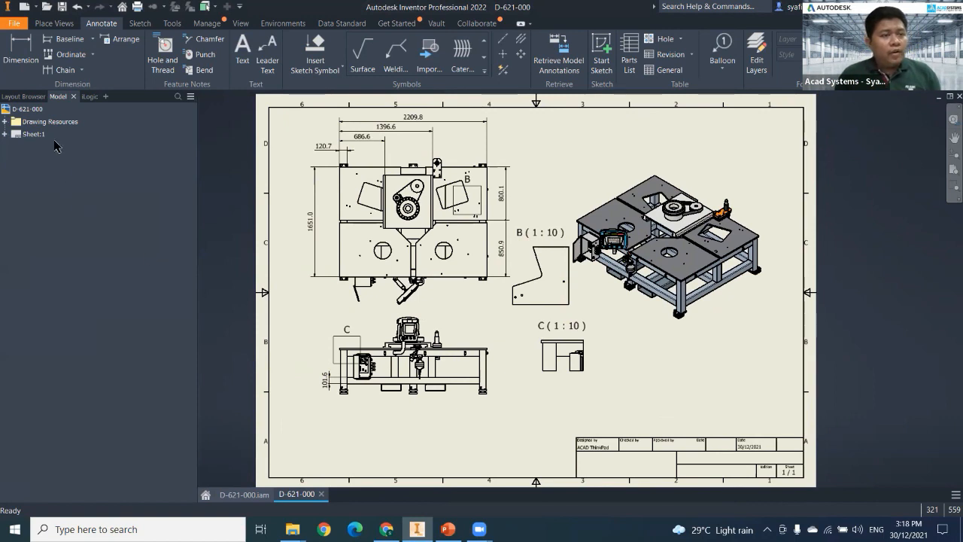
Add a new second sheet to the D-621-000 drawing.
{"action": "right_click", "coordinate": [32, 109]}
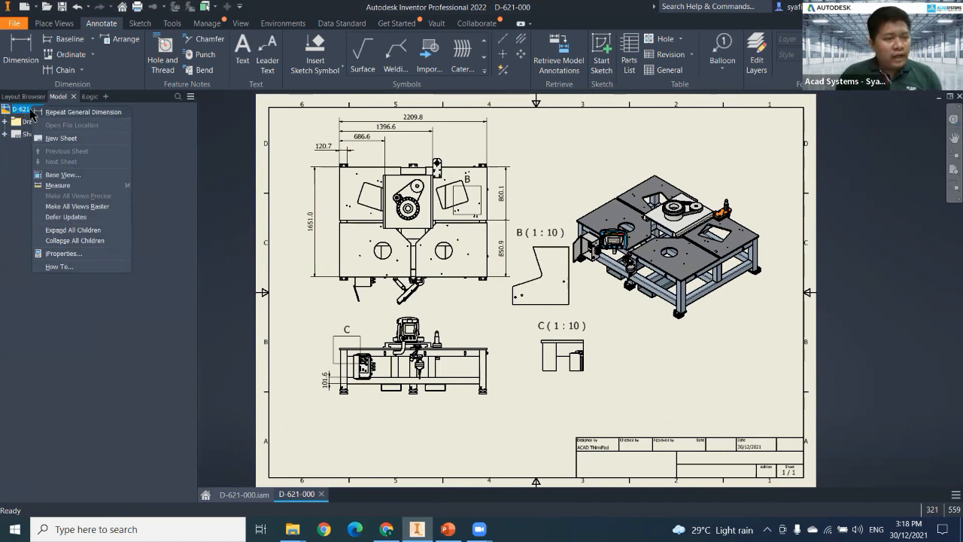
{"action": "left_click", "coordinate": [3, 153]}
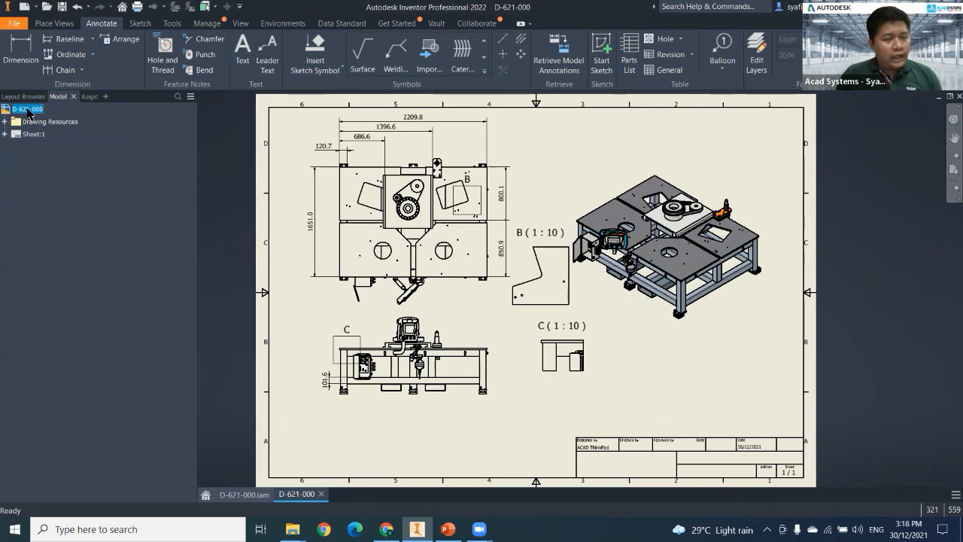
{"action": "right_click", "coordinate": [27, 111]}
{"action": "left_click", "coordinate": [78, 143]}
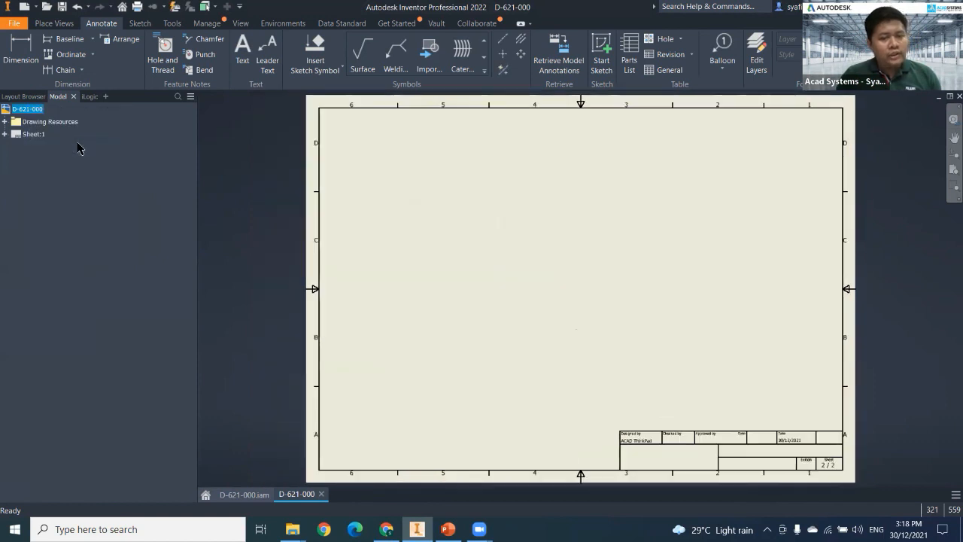
Start a parts list on the second sheet and browse for its source file in the Desktop's Temp folder.
{"action": "left_click", "coordinate": [54, 23]}
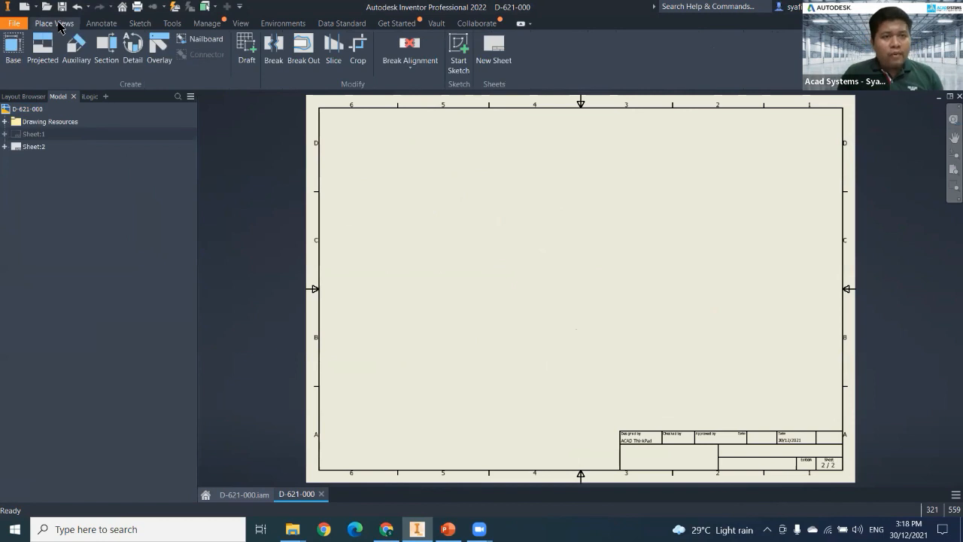
{"action": "left_click", "coordinate": [104, 25]}
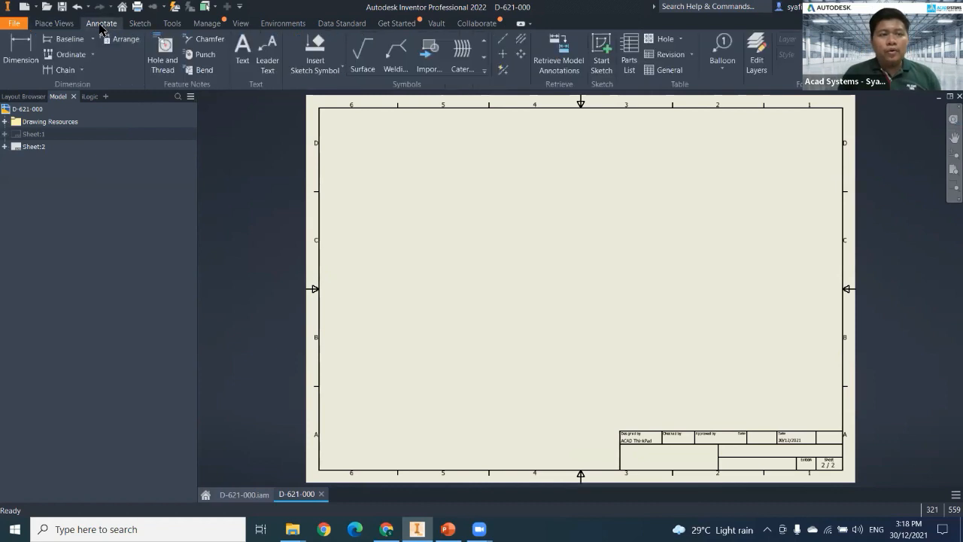
{"action": "left_click", "coordinate": [622, 67]}
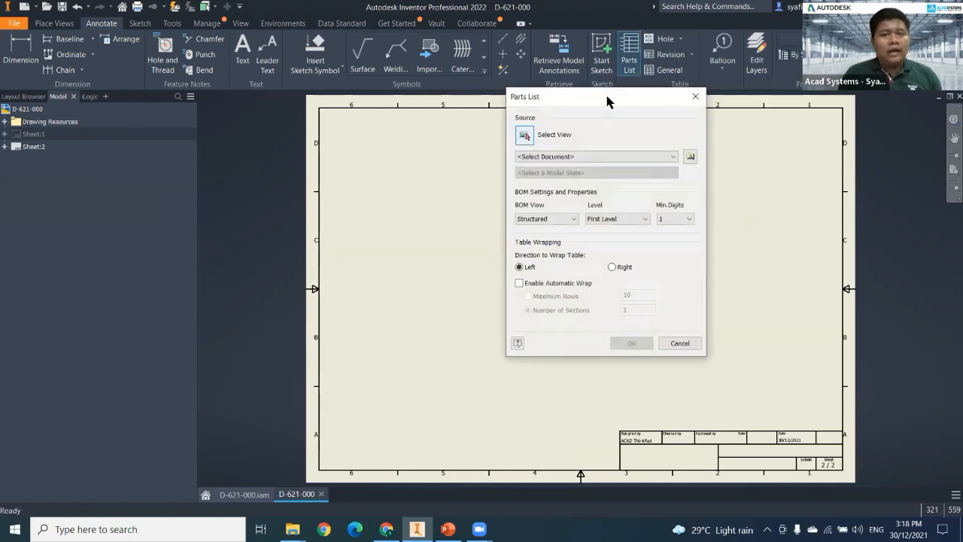
{"action": "left_click_drag", "start_coordinate": [602, 93], "coordinate": [476, 102]}
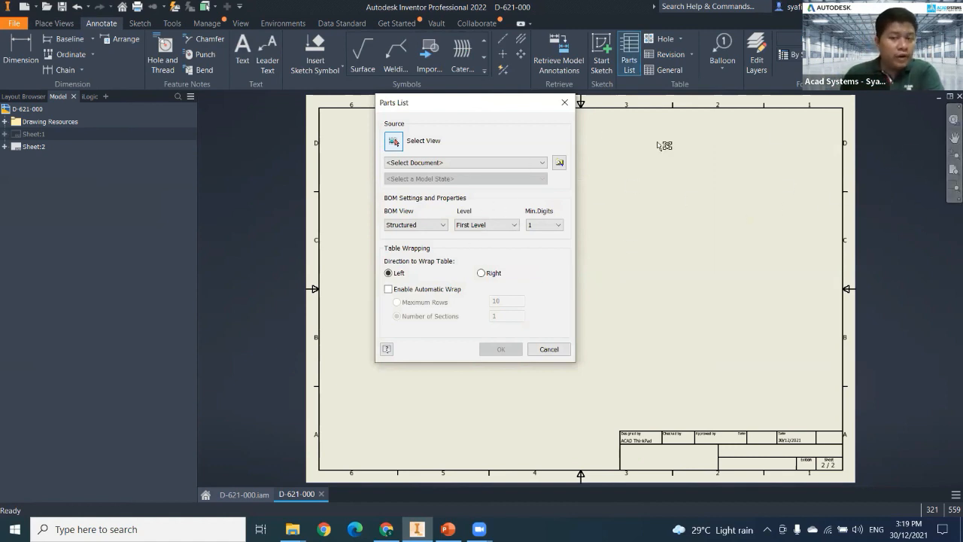
{"action": "left_click", "coordinate": [559, 163]}
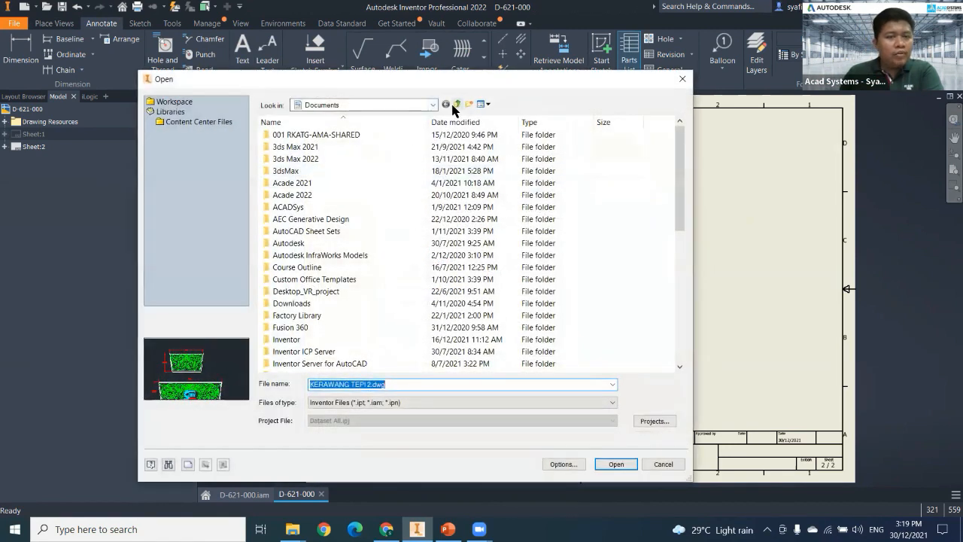
{"action": "left_click", "coordinate": [433, 106]}
{"action": "scroll", "coordinate": [365, 203], "scroll_direction": "up", "scroll_amount": 1}
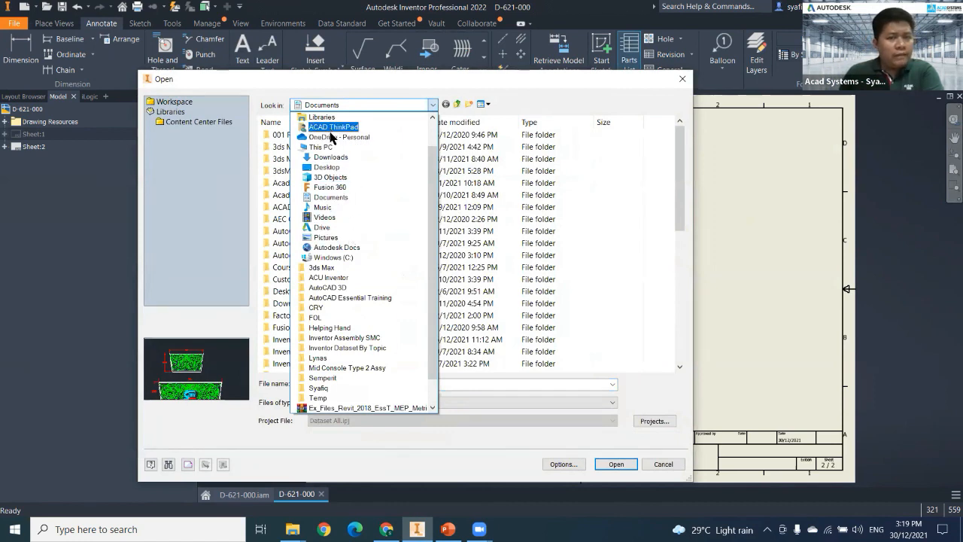
{"action": "scroll", "coordinate": [333, 137], "scroll_direction": "up", "scroll_amount": 1}
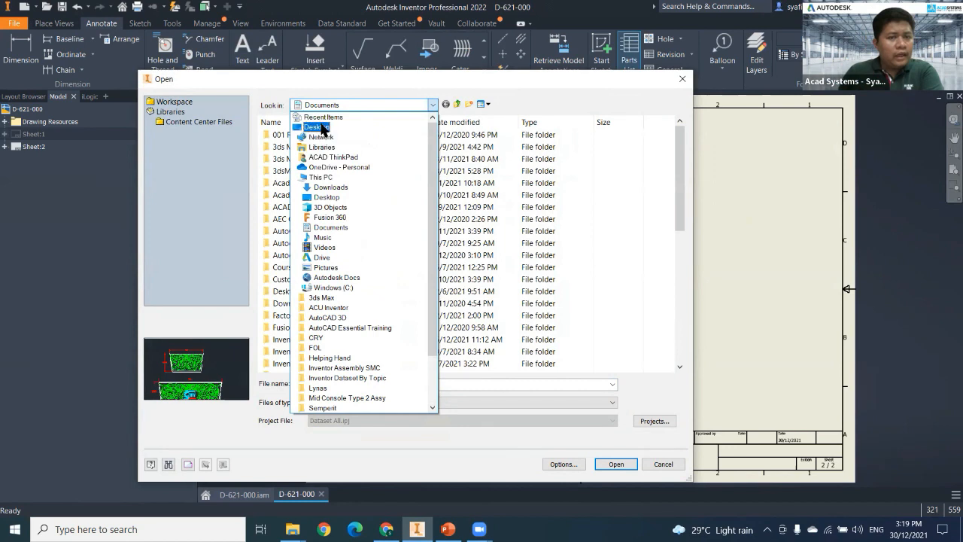
{"action": "left_click", "coordinate": [316, 127]}
{"action": "double_click", "coordinate": [278, 315]}
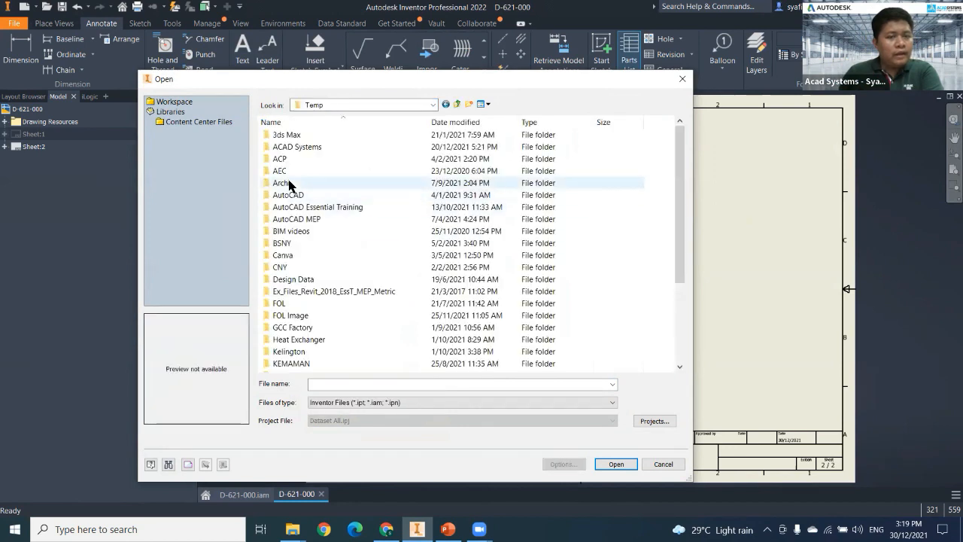
Browse from the Temp folder through PDMC Dataset, 2021 Industrial Machinery and Engineering to the Demo folder.
{"action": "scroll", "coordinate": [296, 301], "scroll_direction": "down", "scroll_amount": 6}
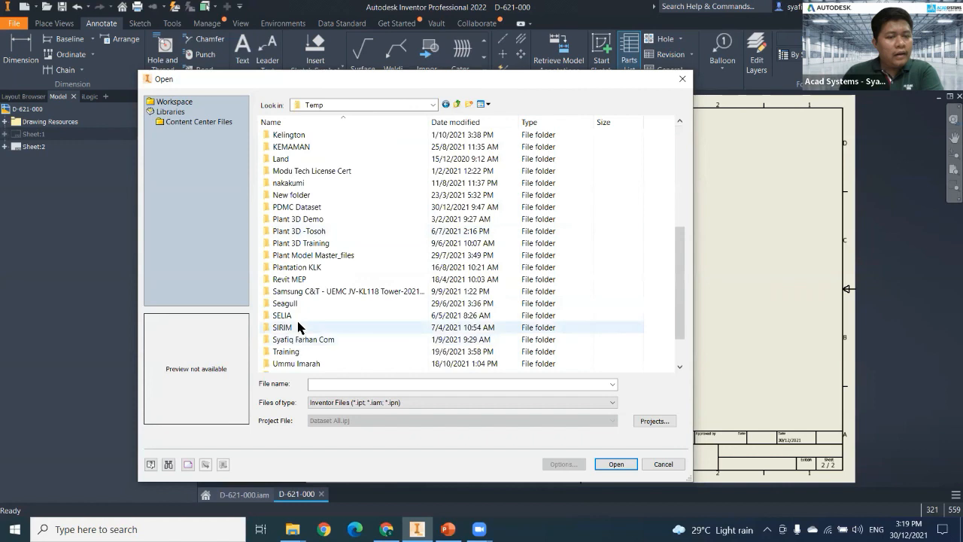
{"action": "scroll", "coordinate": [296, 331], "scroll_direction": "down", "scroll_amount": 2}
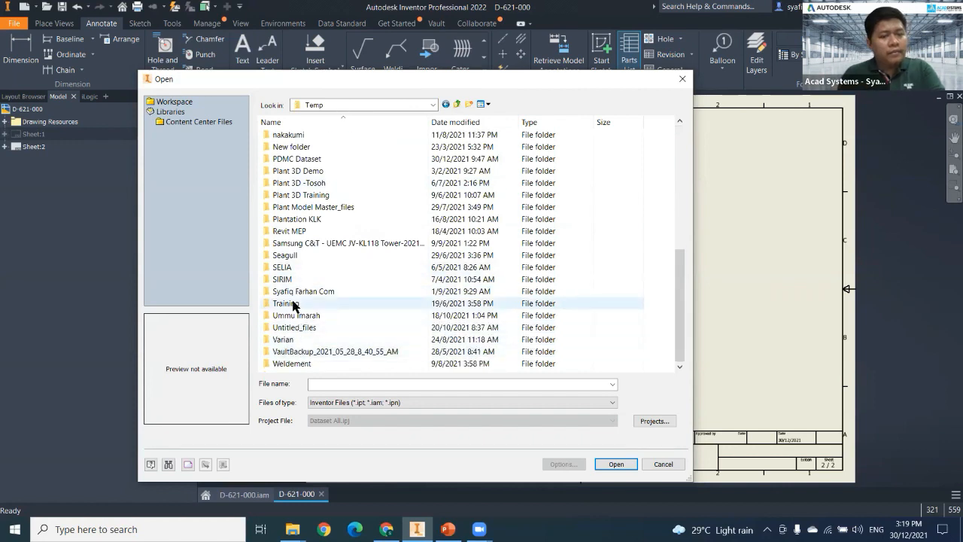
{"action": "scroll", "coordinate": [292, 293], "scroll_direction": "up", "scroll_amount": 1}
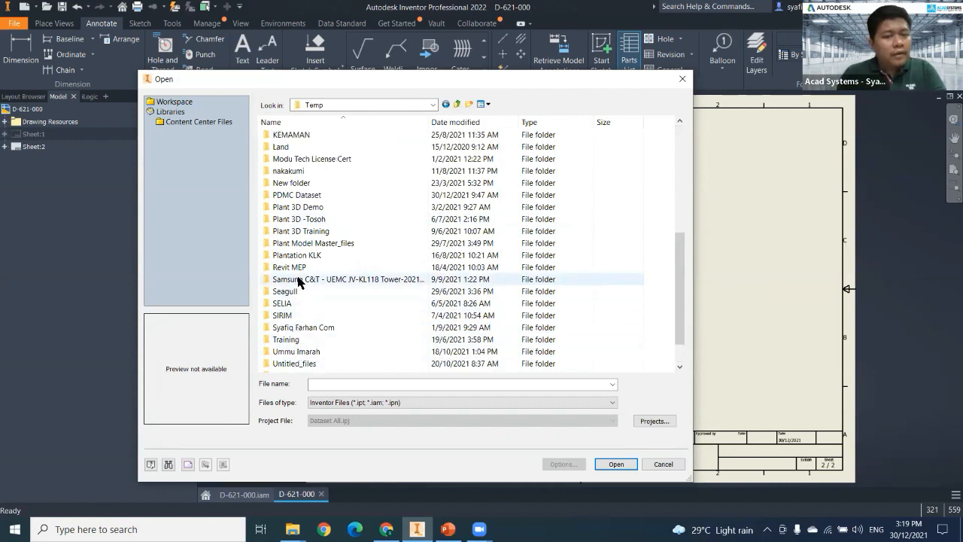
{"action": "double_click", "coordinate": [297, 195]}
{"action": "double_click", "coordinate": [324, 219]}
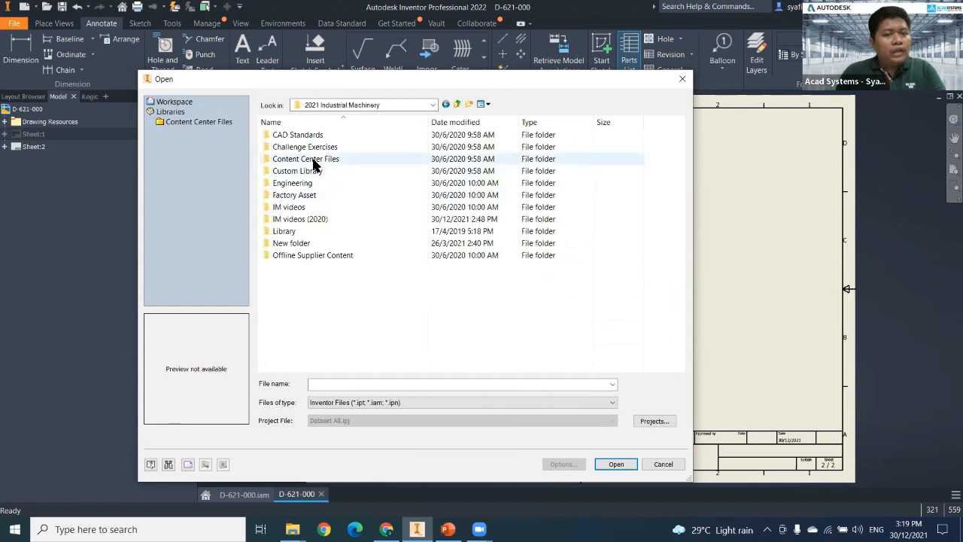
{"action": "double_click", "coordinate": [309, 184]}
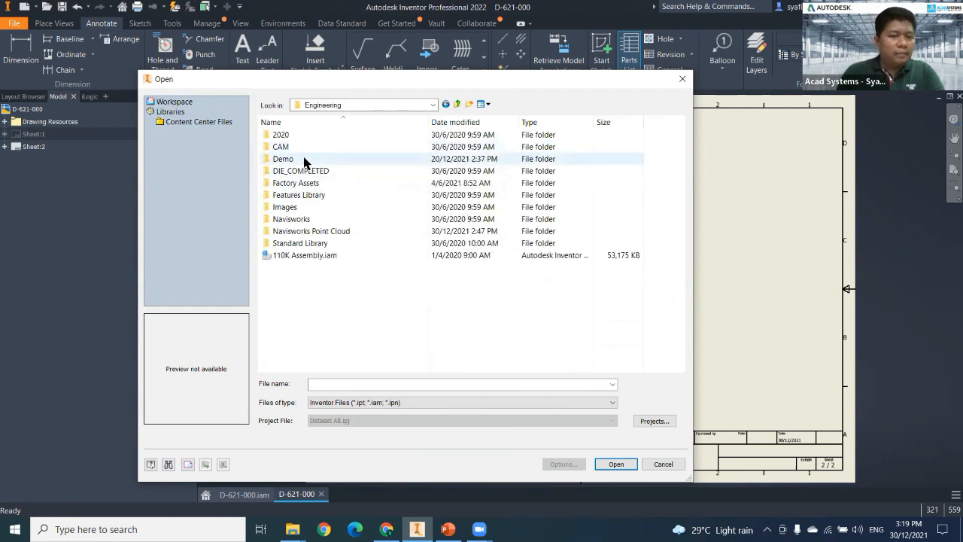
{"action": "double_click", "coordinate": [304, 159]}
{"action": "double_click", "coordinate": [301, 147]}
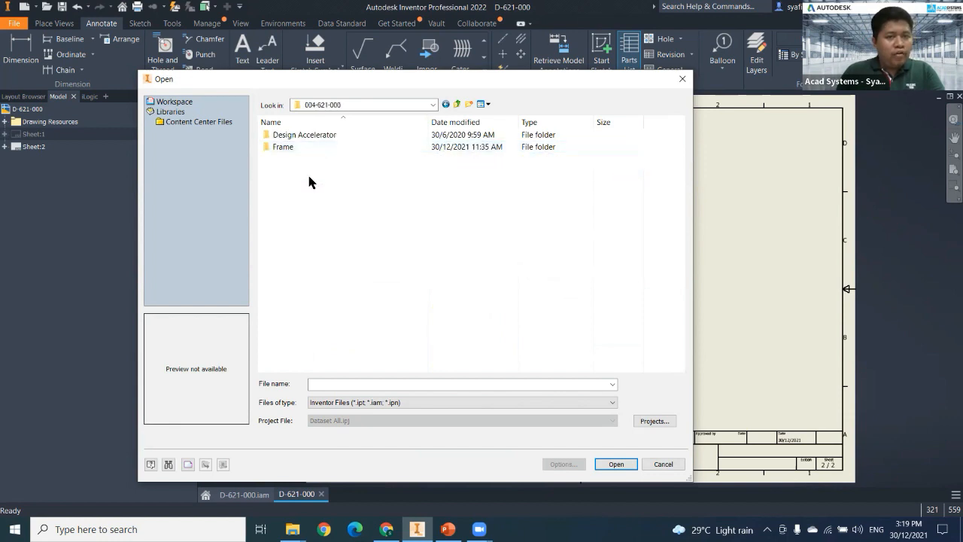
{"action": "left_click", "coordinate": [457, 105]}
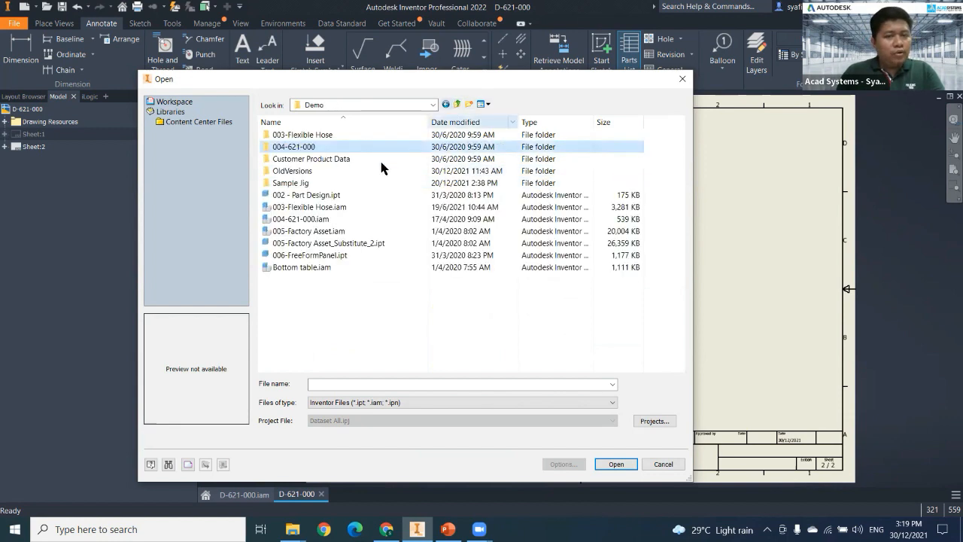
Load 005-Factory Asset.iam from the Demo folder as the parts list's source document.
{"action": "left_click", "coordinate": [329, 209]}
{"action": "left_click", "coordinate": [318, 219]}
{"action": "left_click", "coordinate": [316, 233]}
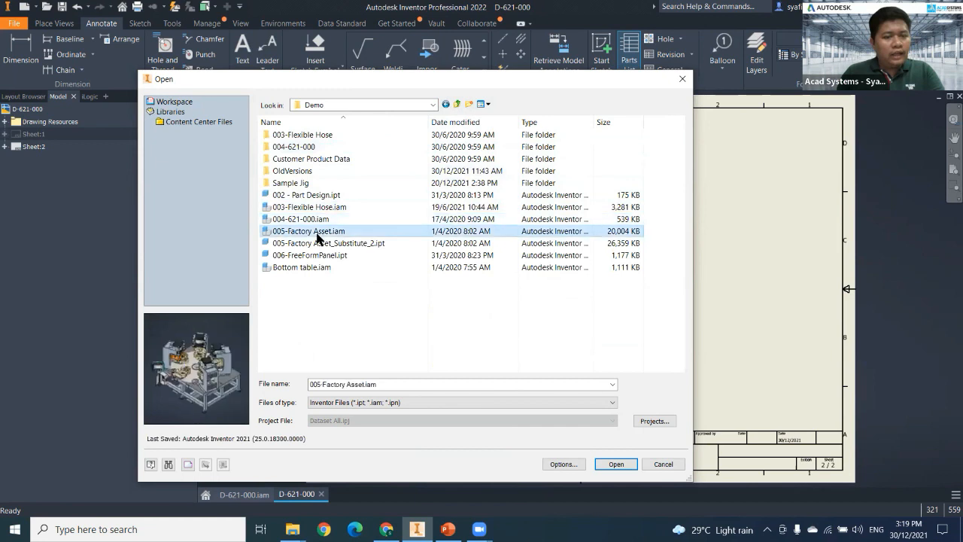
{"action": "left_click_drag", "start_coordinate": [509, 81], "coordinate": [498, 27]}
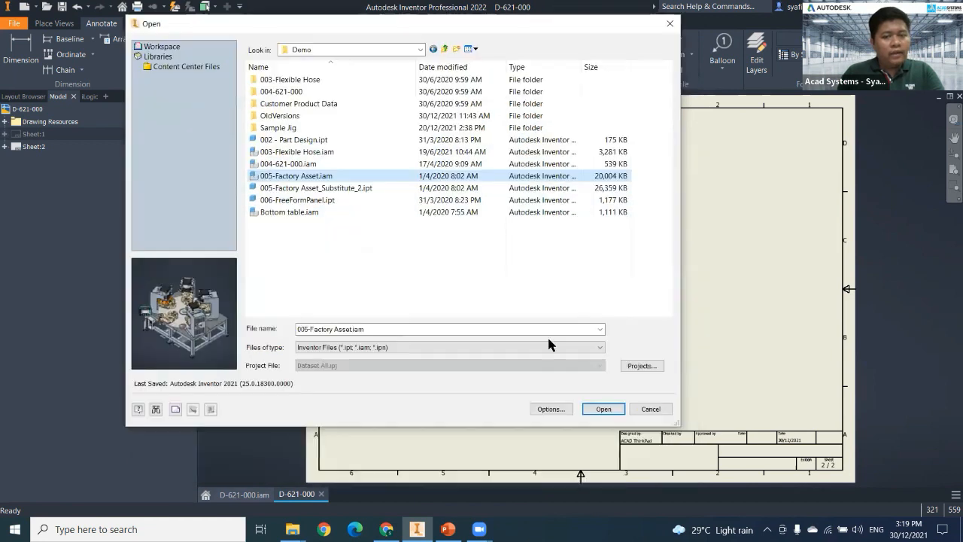
{"action": "left_click", "coordinate": [608, 407]}
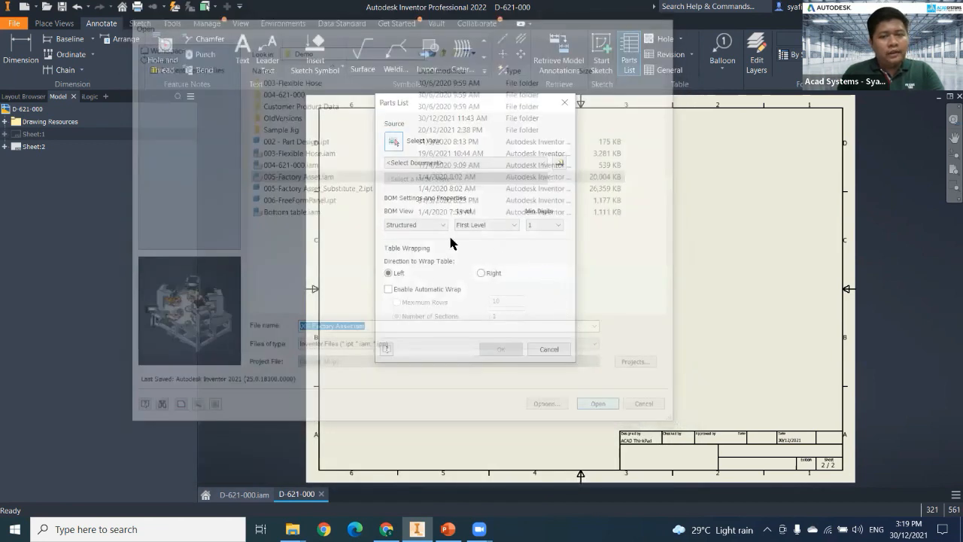
Set the model state of the parts list's source assembly to Master, keeping the Structured BOM view.
{"action": "left_click", "coordinate": [416, 225]}
{"action": "left_click", "coordinate": [445, 179]}
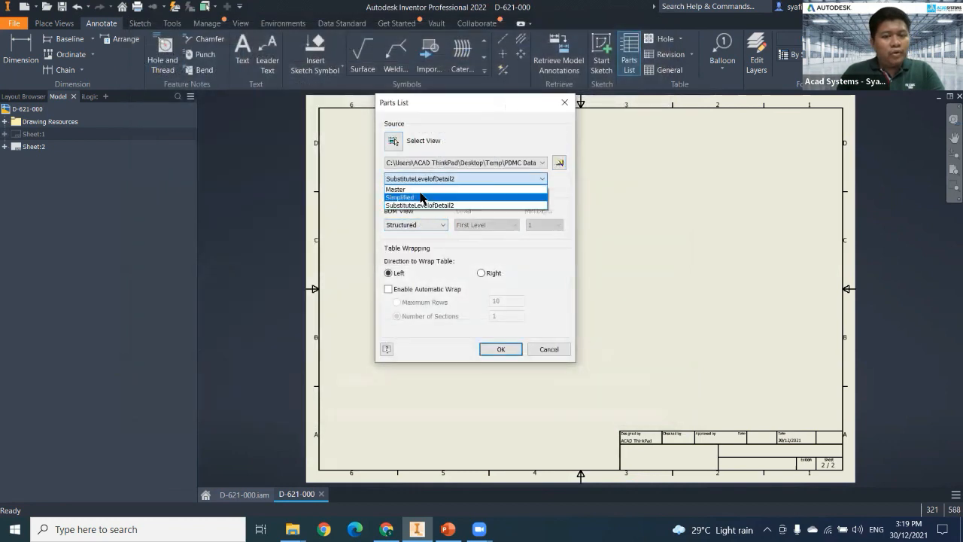
{"action": "left_click", "coordinate": [411, 198]}
{"action": "left_click", "coordinate": [404, 183]}
{"action": "left_click", "coordinate": [411, 187]}
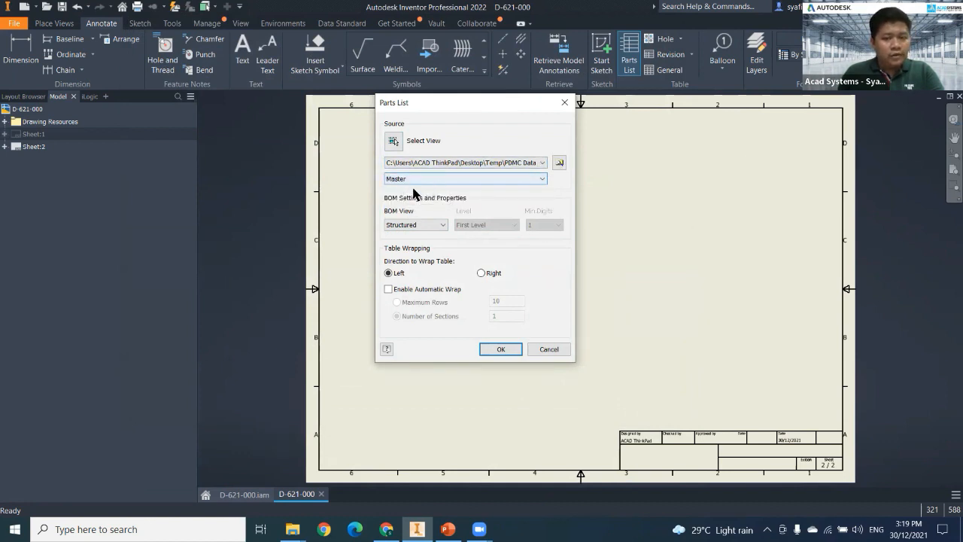
Place the parts list in the left half of the second sheet, near the upper border, and dismiss the component update notice.
{"action": "left_click", "coordinate": [509, 351]}
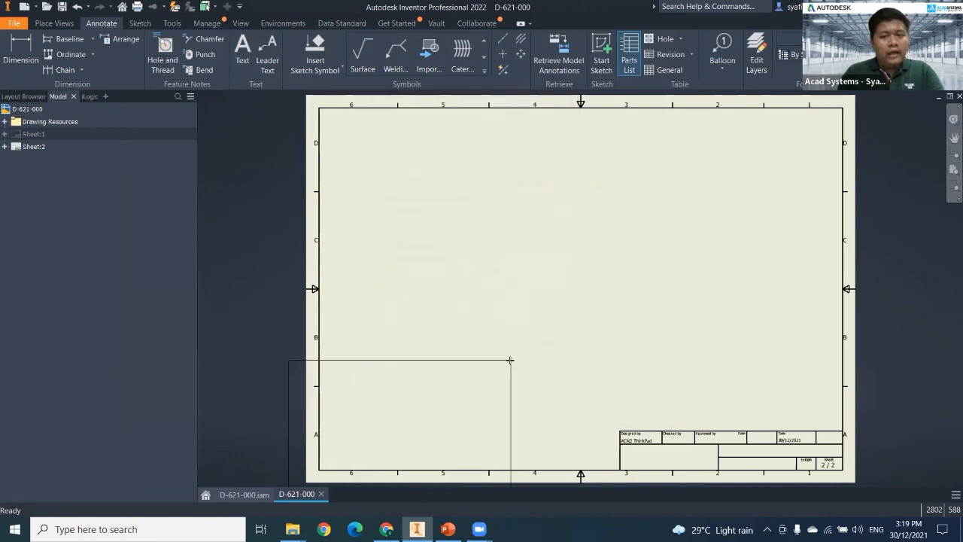
{"action": "left_click", "coordinate": [565, 122]}
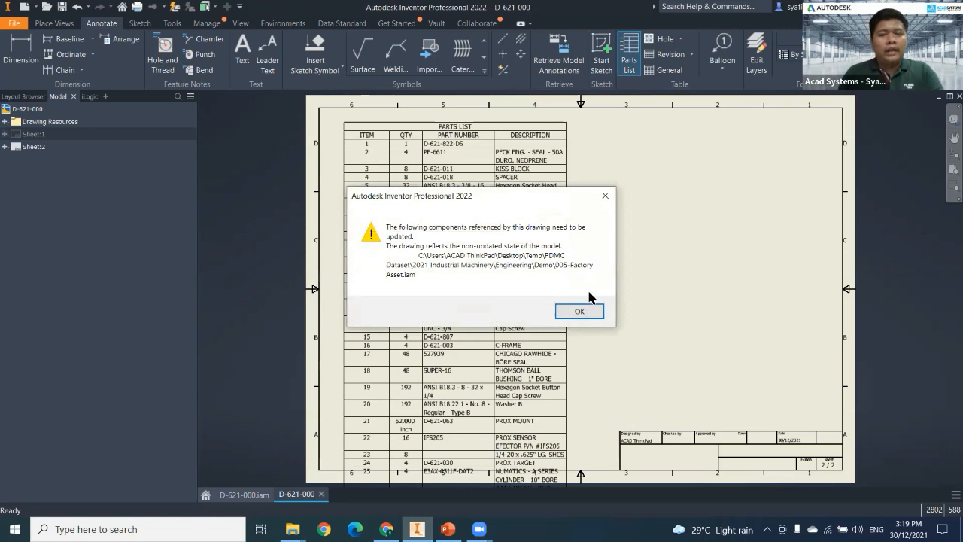
{"action": "left_click", "coordinate": [591, 309]}
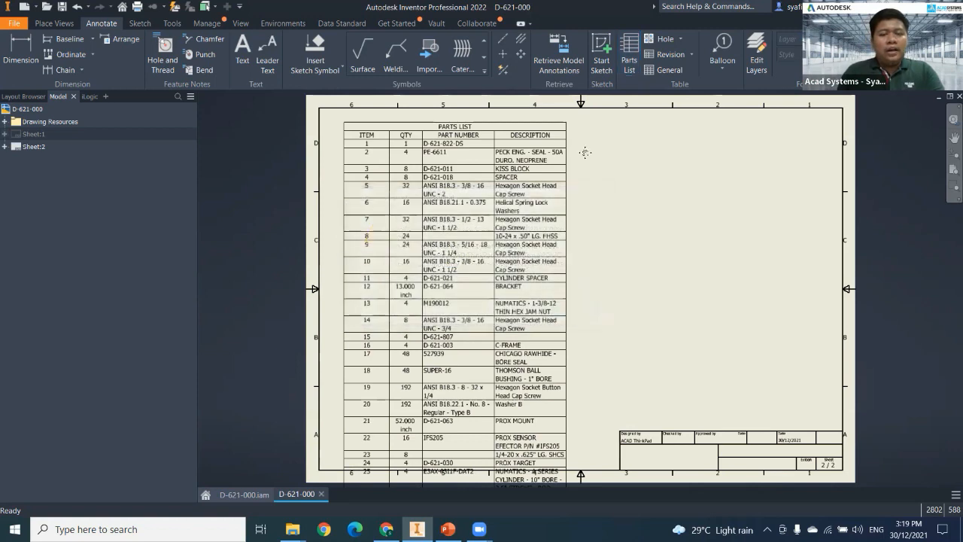
Examine the placed parts list's rows, text size and fit within the sheet border.
{"action": "middle_click_drag", "start_coordinate": [521, 238], "coordinate": [523, 249]}
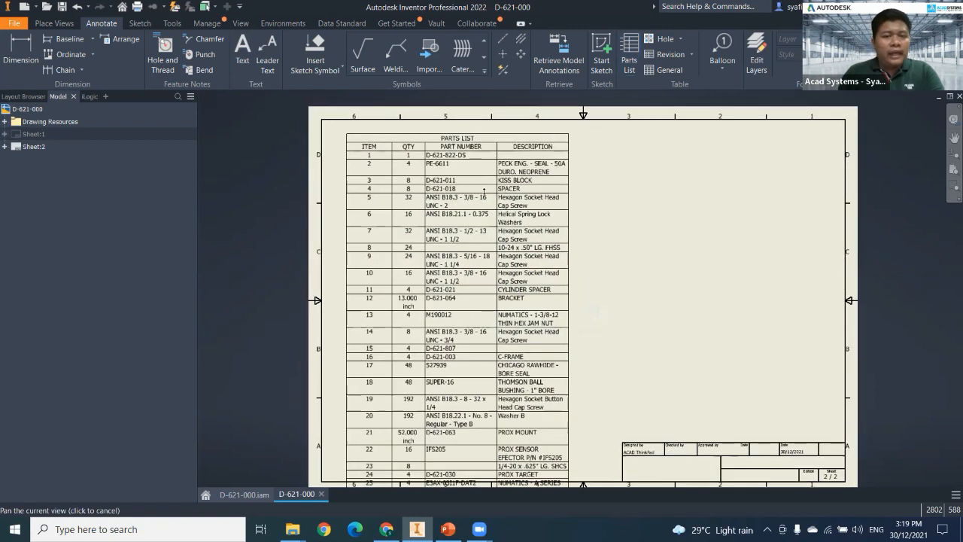
{"action": "middle_click_drag", "start_coordinate": [485, 190], "coordinate": [491, 162]}
{"action": "scroll", "coordinate": [568, 185], "scroll_direction": "down", "scroll_amount": 1}
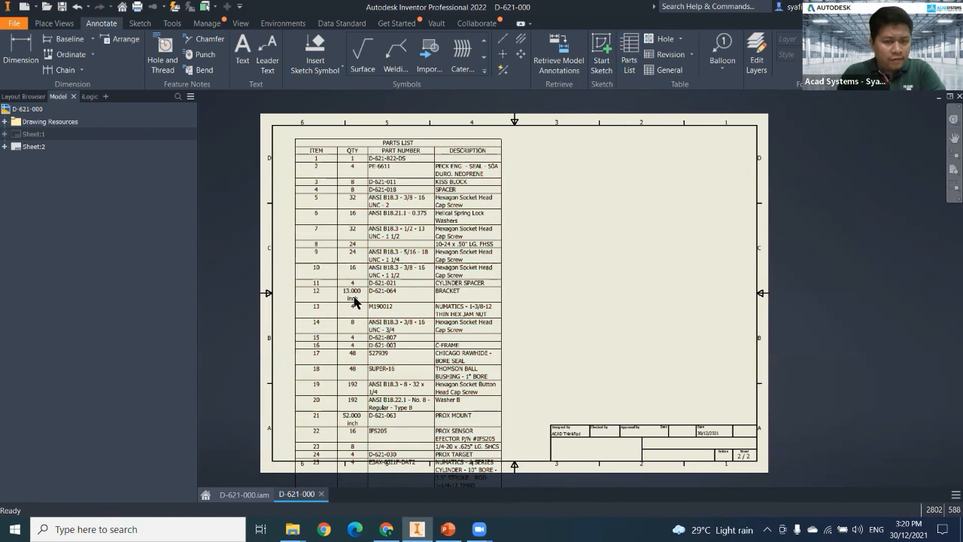
{"action": "middle_click_drag", "start_coordinate": [398, 291], "coordinate": [417, 268]}
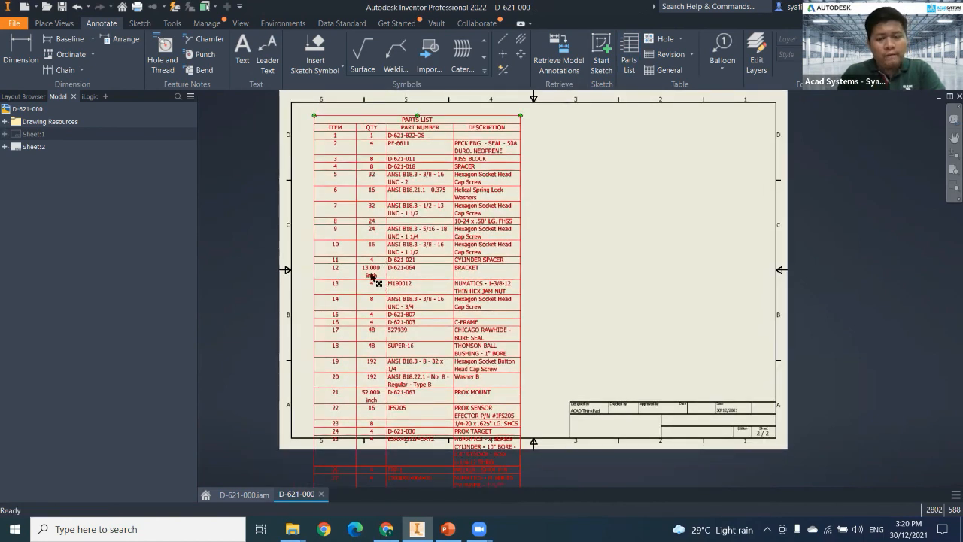
{"action": "scroll", "coordinate": [373, 277], "scroll_direction": "up", "scroll_amount": 3}
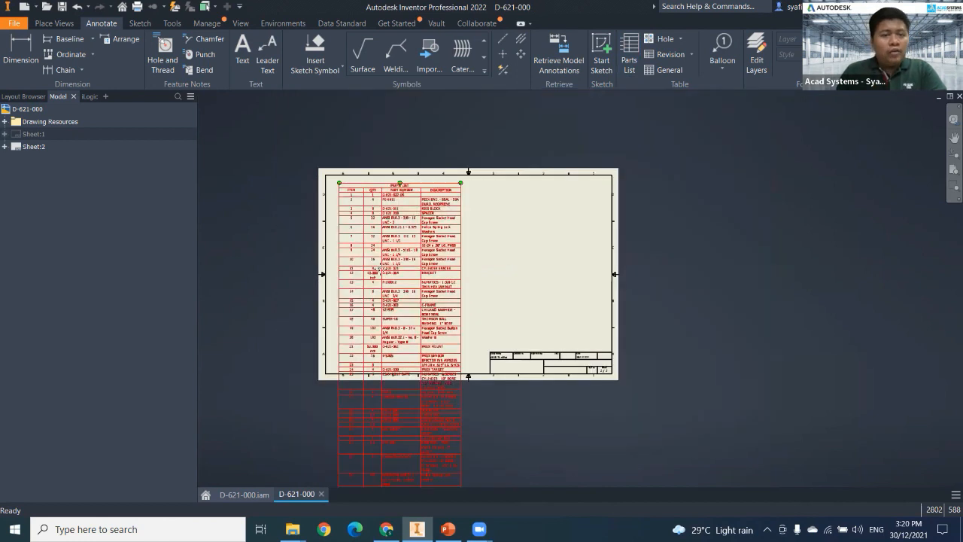
{"action": "scroll", "coordinate": [391, 284], "scroll_direction": "down", "scroll_amount": 4}
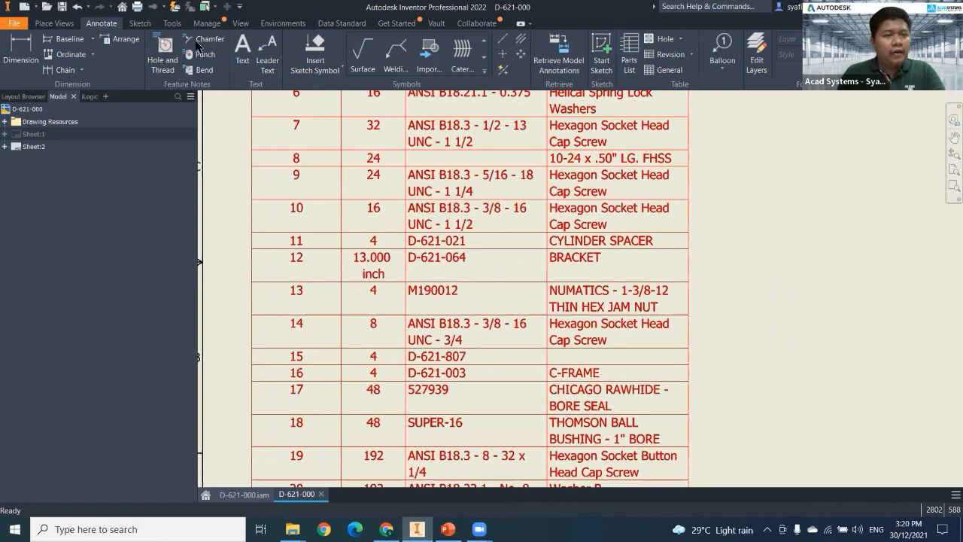
{"action": "scroll", "coordinate": [198, 46], "scroll_direction": "up", "scroll_amount": 4}
{"action": "scroll", "coordinate": [204, 51], "scroll_direction": "down", "scroll_amount": 3}
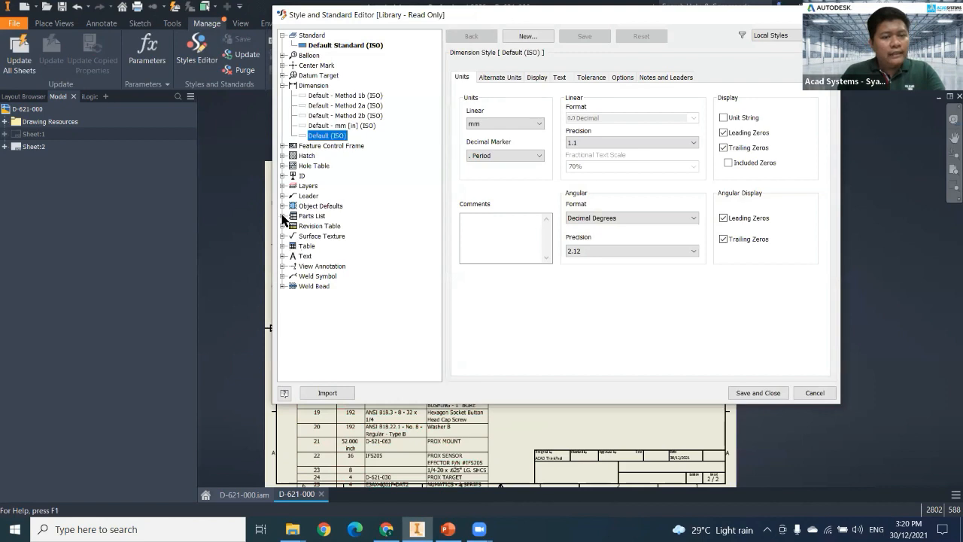
Set the text height of the Note Text (ISO) style used by the Parts List (ISO) style to 1.50 mm and save it.
{"action": "double_click", "coordinate": [316, 218]}
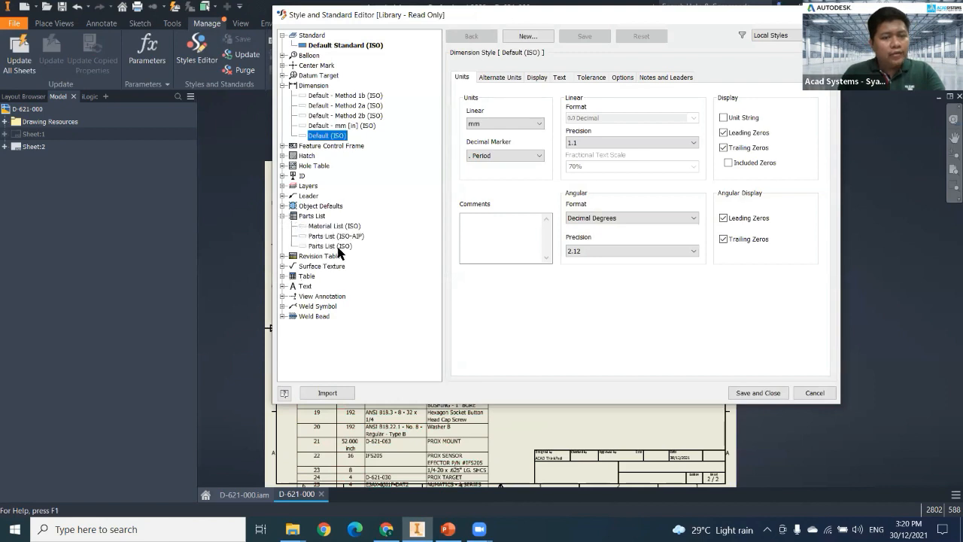
{"action": "left_click", "coordinate": [335, 246]}
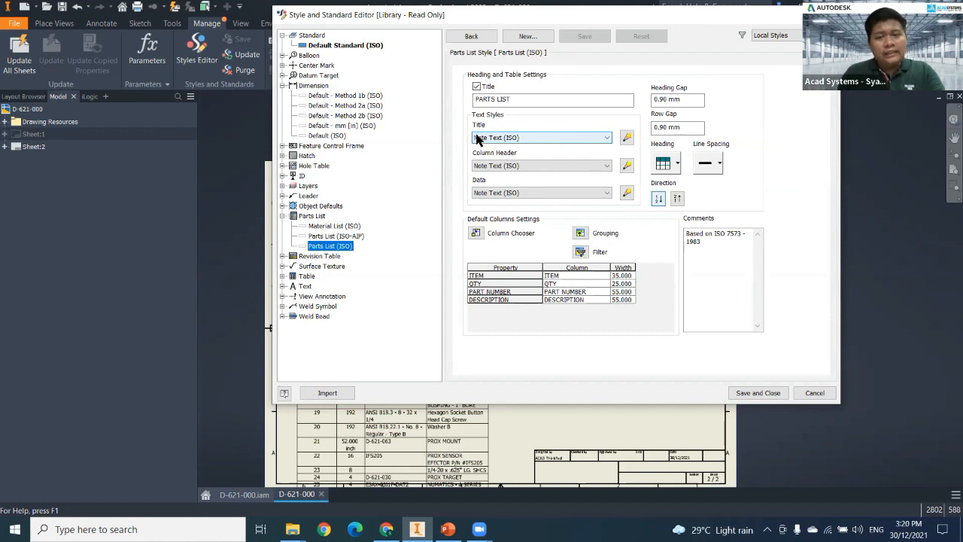
{"action": "left_click", "coordinate": [628, 141]}
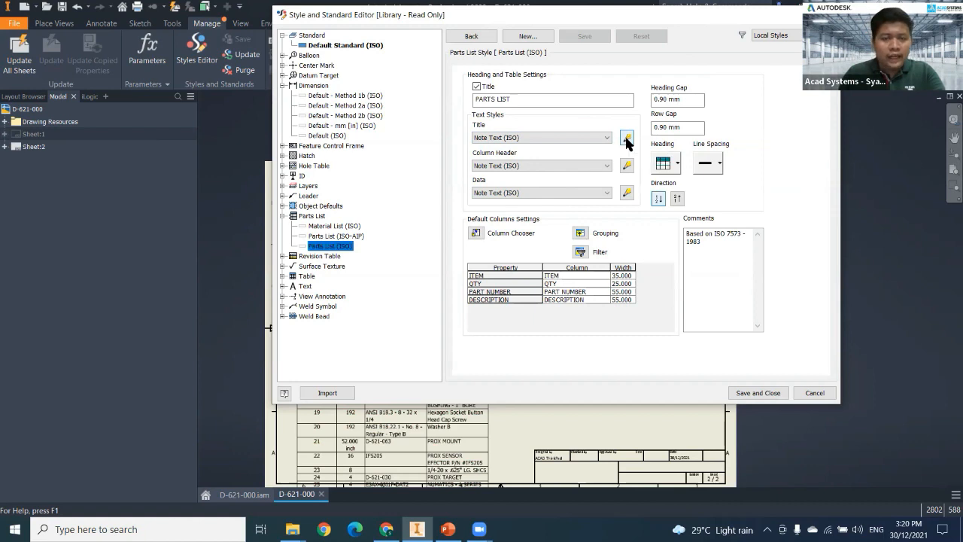
{"action": "left_click", "coordinate": [686, 205]}
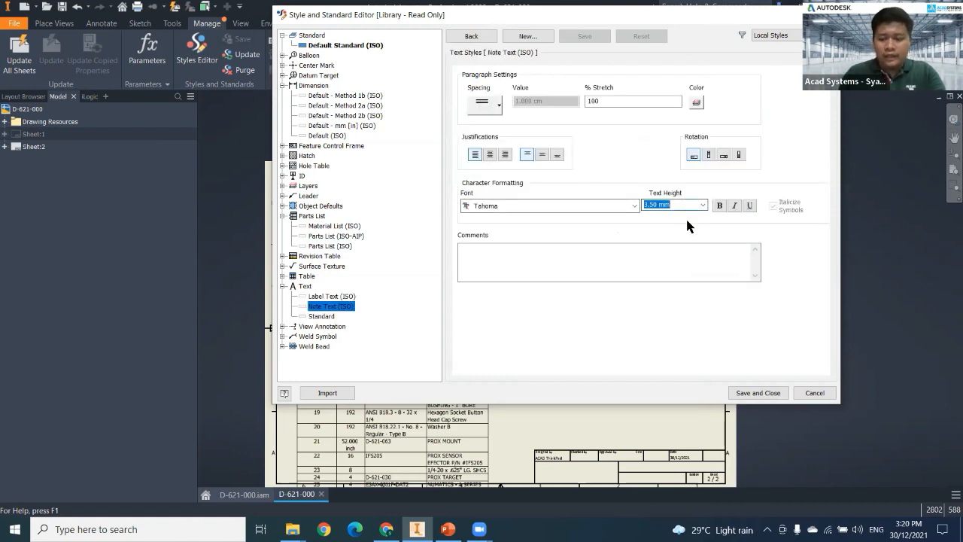
{"action": "type", "text": "1.5"}
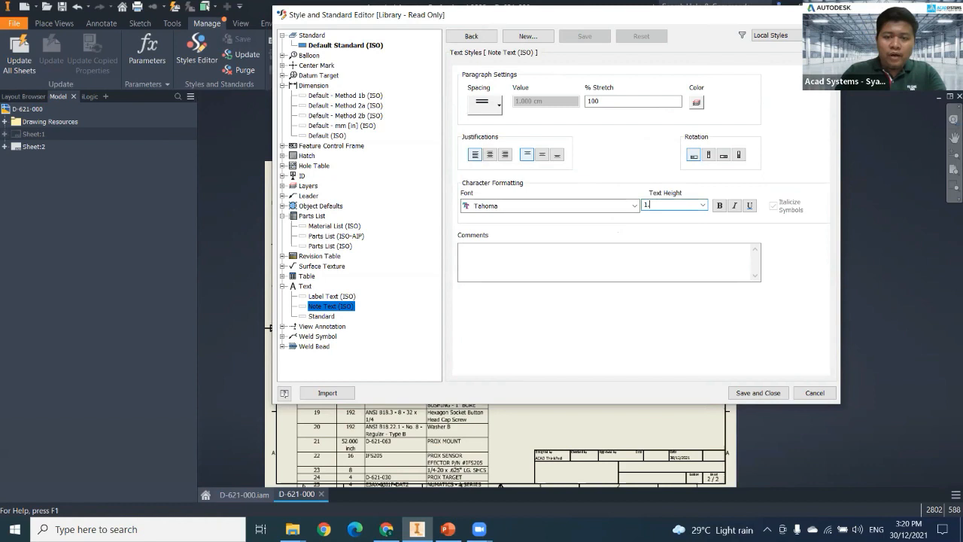
{"action": "left_click", "coordinate": [690, 262]}
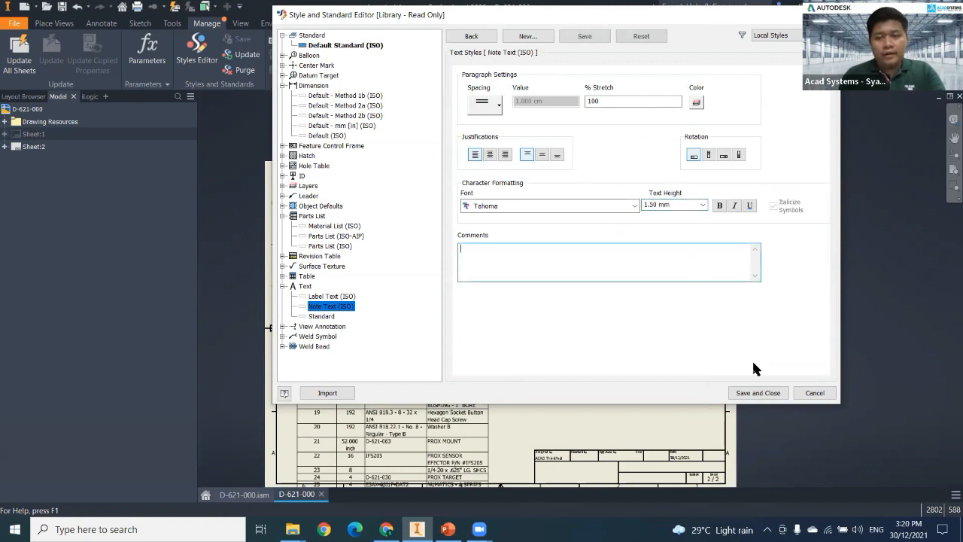
{"action": "left_click", "coordinate": [756, 393]}
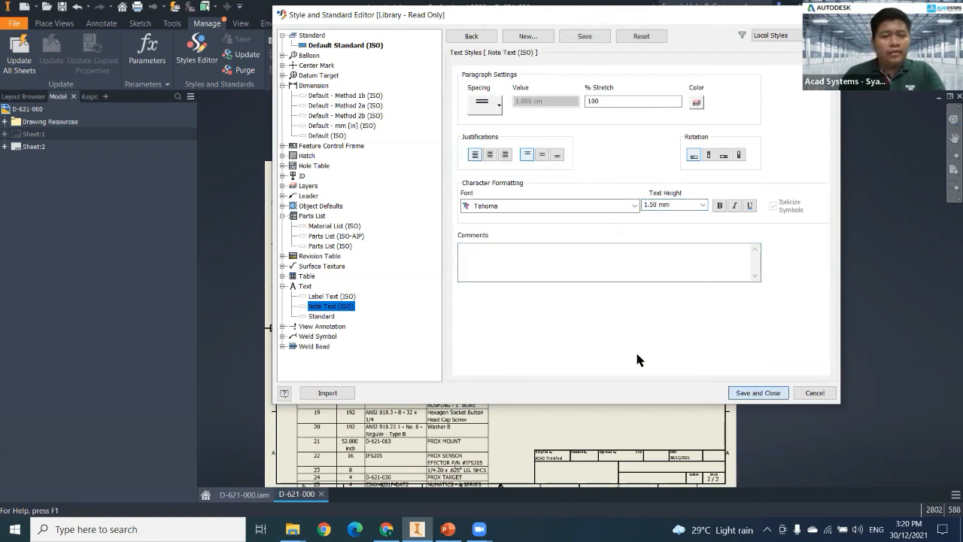
Narrow the ITEM and QTY columns of the parts list to about the width of their contents.
{"action": "scroll", "coordinate": [461, 214], "scroll_direction": "up", "scroll_amount": 5}
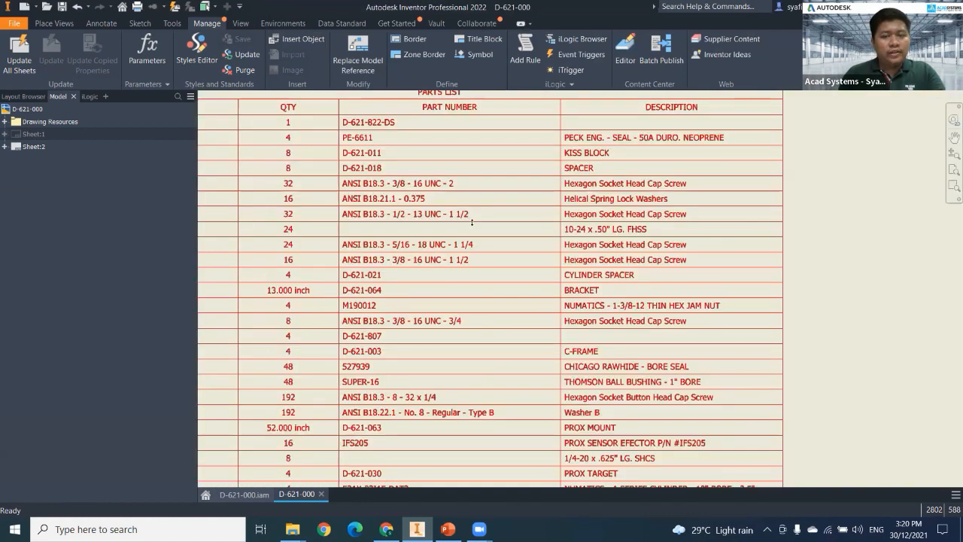
{"action": "scroll", "coordinate": [508, 222], "scroll_direction": "down", "scroll_amount": 4}
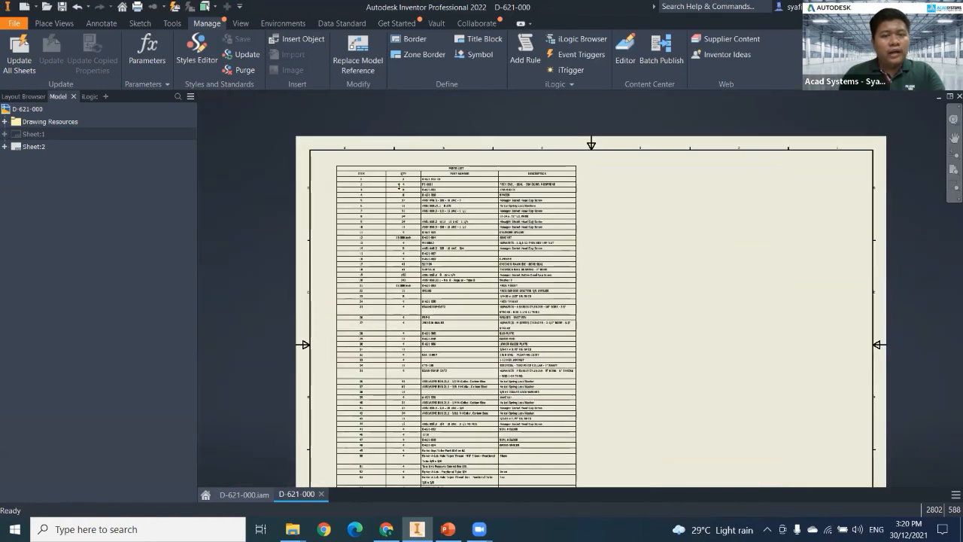
{"action": "left_click", "coordinate": [393, 198]}
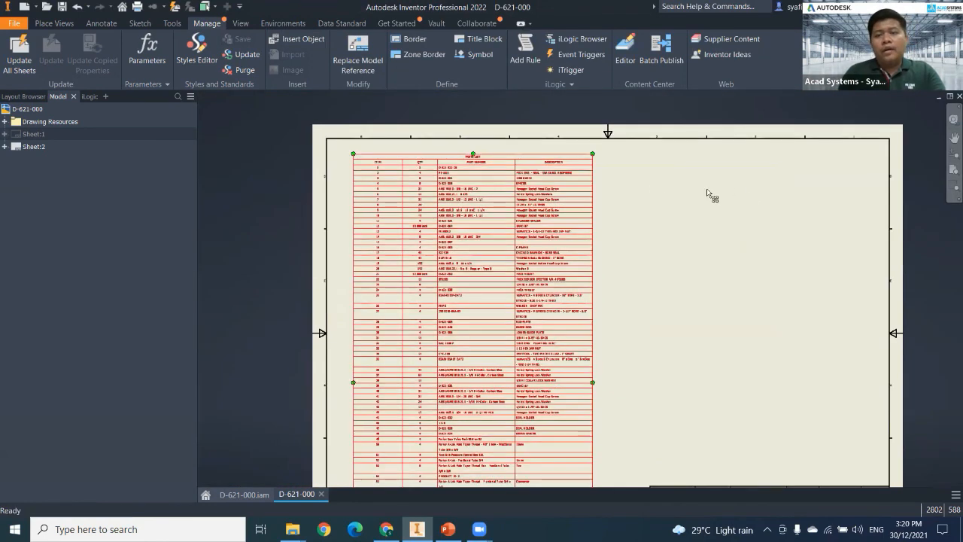
{"action": "scroll", "coordinate": [677, 181], "scroll_direction": "up", "scroll_amount": 3}
{"action": "mouse_move", "coordinate": [403, 244]}
{"action": "middle_mouse_down"}
{"action": "mouse_move", "coordinate": [429, 165]}
{"action": "mouse_move", "coordinate": [435, 184]}
{"action": "middle_mouse_up"}
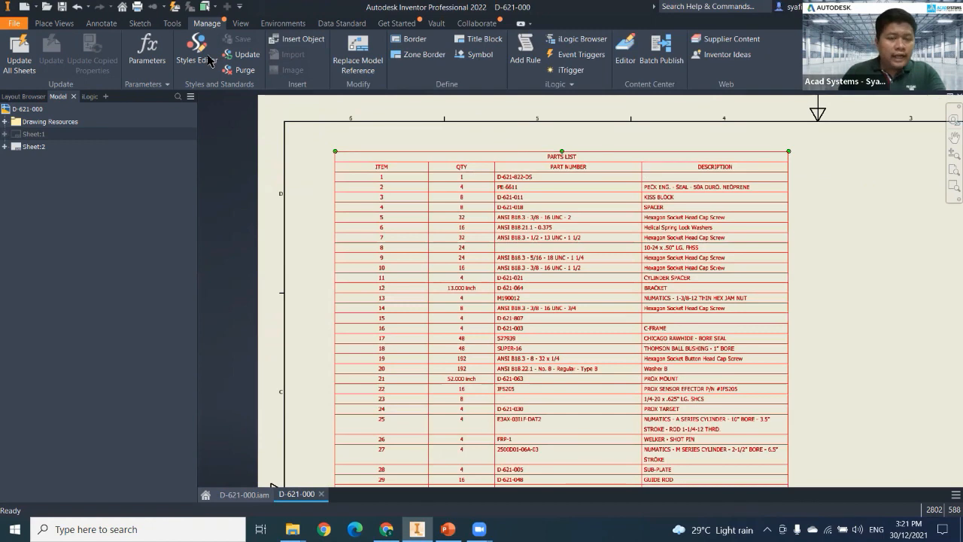
{"action": "left_click_drag", "start_coordinate": [414, 168], "coordinate": [431, 171]}
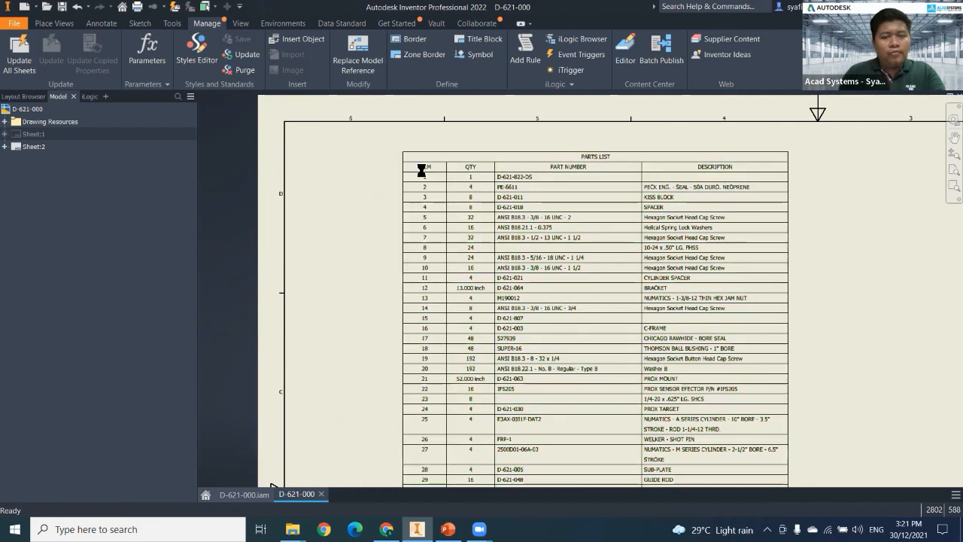
{"action": "left_click_drag", "start_coordinate": [497, 165], "coordinate": [509, 166]}
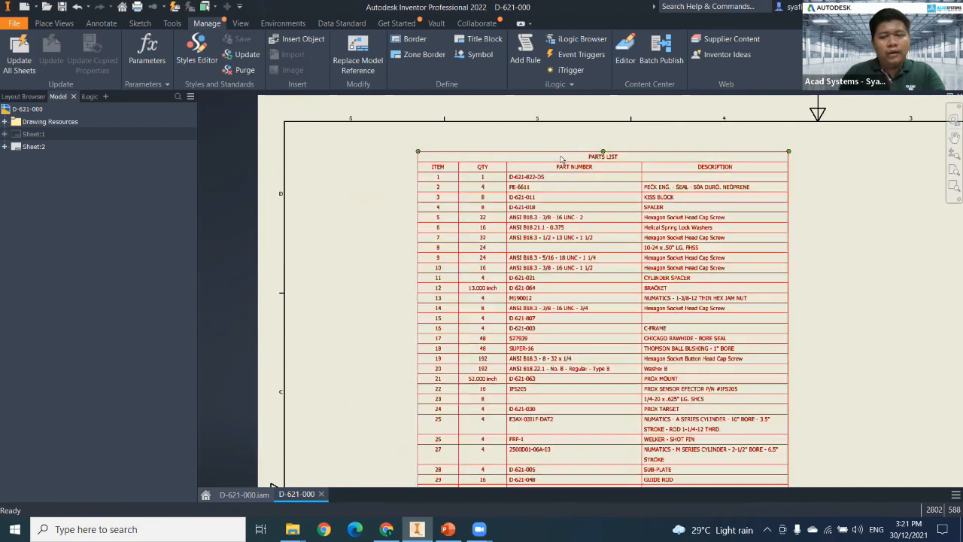
Widen the PART NUMBER column of the parts list until the long Parker fitting names fit on one line.
{"action": "scroll", "coordinate": [560, 258], "scroll_direction": "down", "scroll_amount": 5}
{"action": "mouse_move", "coordinate": [561, 258]}
{"action": "middle_mouse_down"}
{"action": "mouse_move", "coordinate": [554, 194]}
{"action": "mouse_move", "coordinate": [521, 109]}
{"action": "middle_mouse_up"}
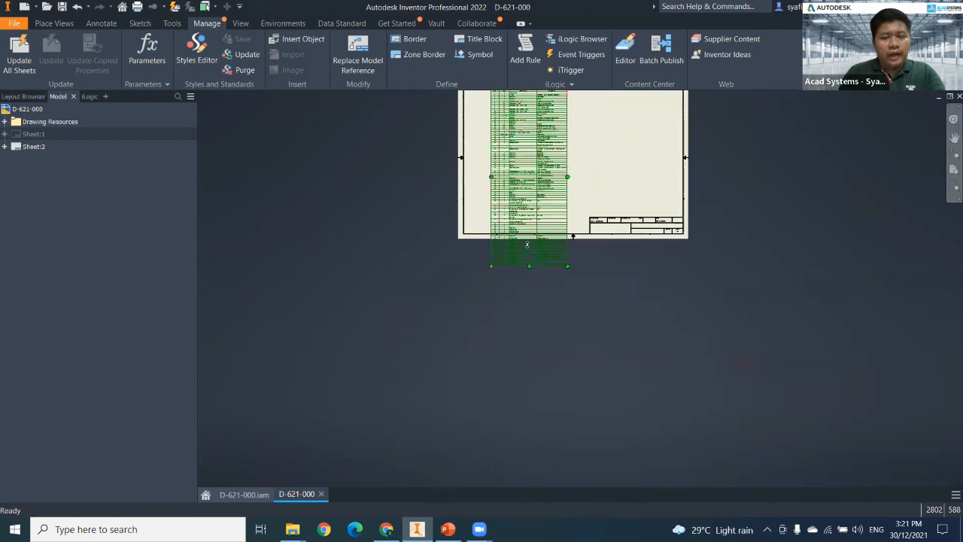
{"action": "scroll", "coordinate": [528, 245], "scroll_direction": "up", "scroll_amount": 4}
{"action": "middle_click_drag", "start_coordinate": [520, 211], "coordinate": [511, 240]}
{"action": "scroll", "coordinate": [514, 213], "scroll_direction": "up", "scroll_amount": 3}
{"action": "middle_click_drag", "start_coordinate": [469, 195], "coordinate": [434, 262]}
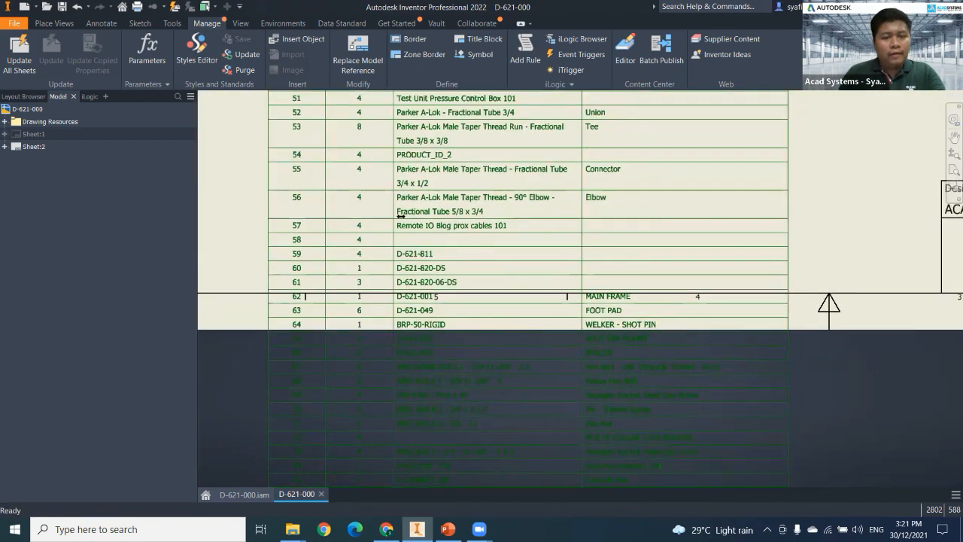
{"action": "left_click_drag", "start_coordinate": [361, 216], "coordinate": [334, 215]}
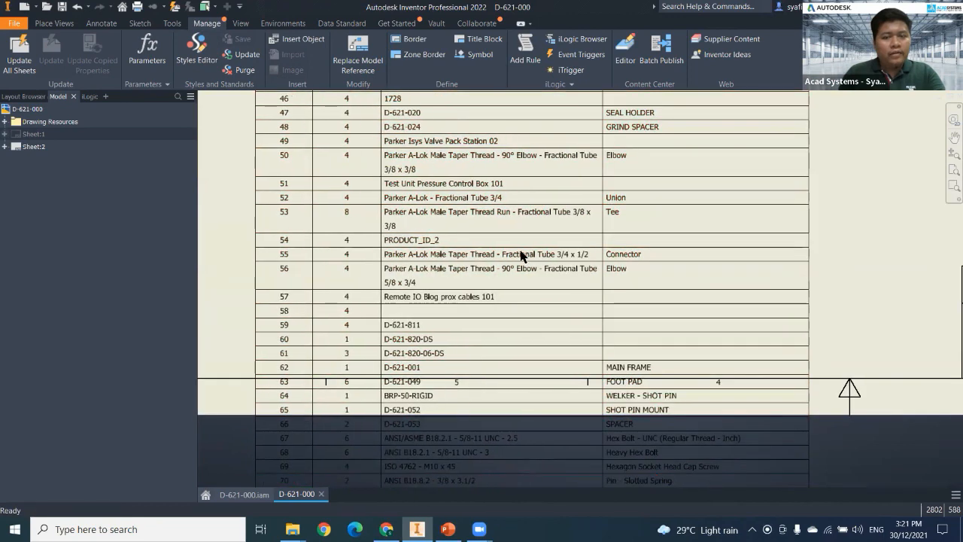
{"action": "middle_click_drag", "start_coordinate": [804, 183], "coordinate": [829, 369]}
Widen the DESCRIPTION column until item 25 fits on one line, and move the parts list closer to the sheet's left border.
{"action": "middle_click_drag", "start_coordinate": [850, 210], "coordinate": [820, 327]}
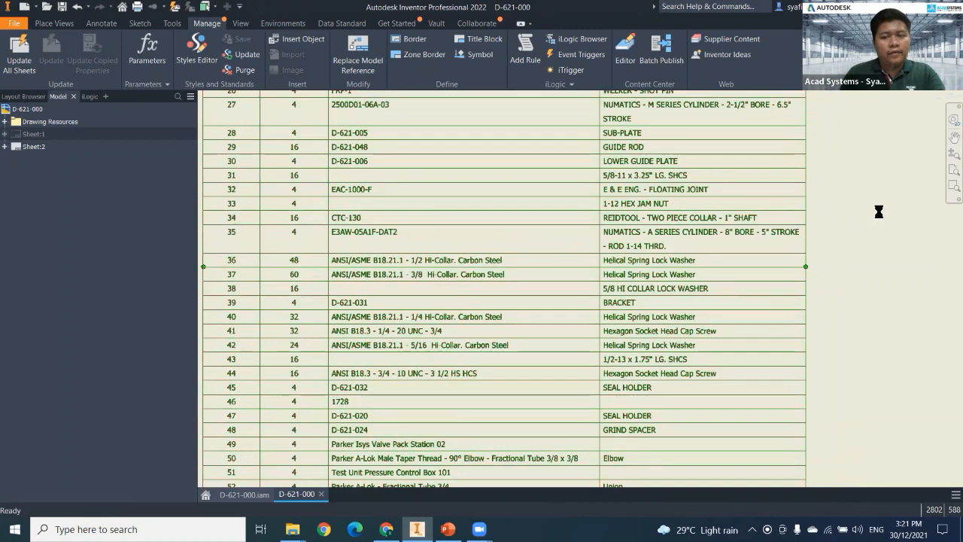
{"action": "scroll", "coordinate": [787, 234], "scroll_direction": "down", "scroll_amount": 5}
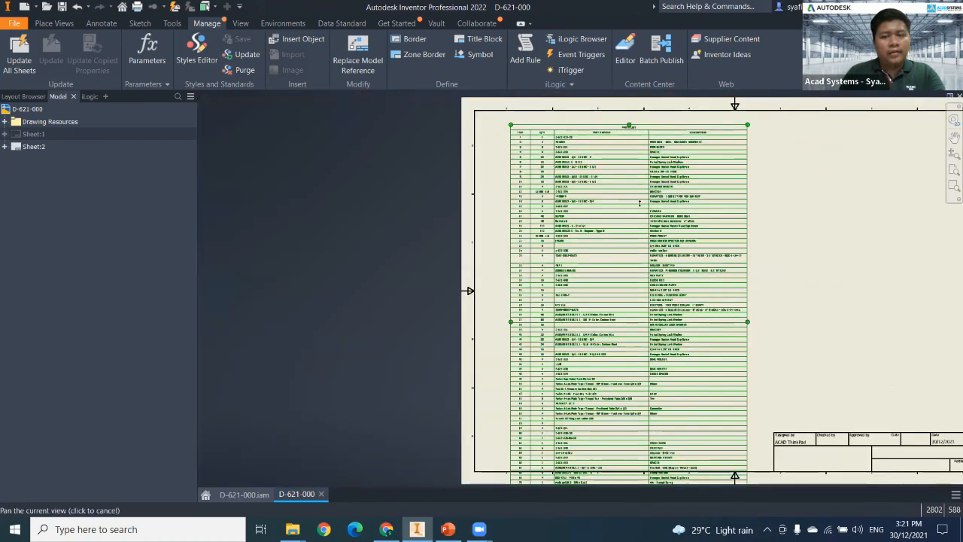
{"action": "left_click_drag", "start_coordinate": [642, 221], "coordinate": [625, 246]}
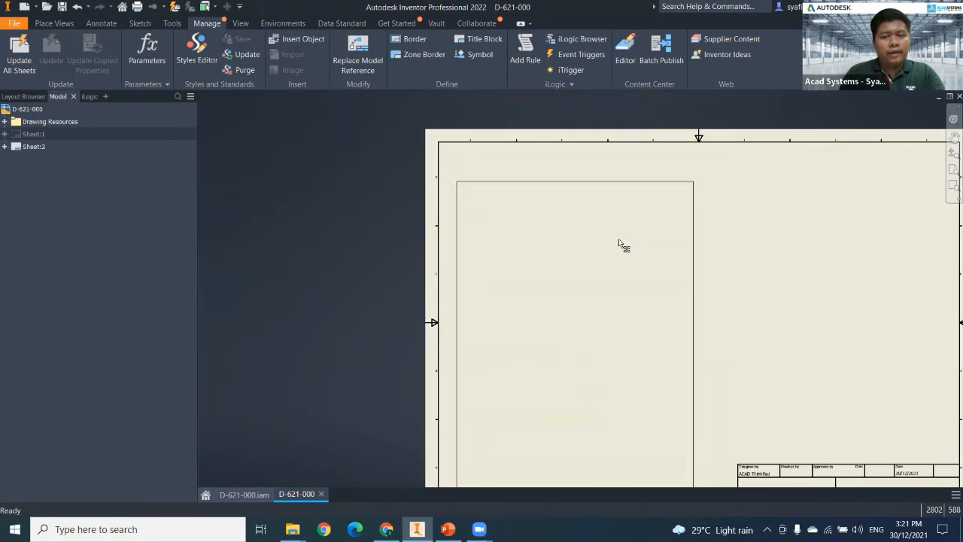
{"action": "middle_click_drag", "start_coordinate": [717, 159], "coordinate": [683, 33]}
{"action": "scroll", "coordinate": [766, 173], "scroll_direction": "up", "scroll_amount": 3}
{"action": "middle_click_drag", "start_coordinate": [750, 266], "coordinate": [706, 287]}
{"action": "left_click_drag", "start_coordinate": [759, 282], "coordinate": [773, 282]}
{"action": "middle_click_drag", "start_coordinate": [823, 130], "coordinate": [723, 191]}
{"action": "scroll", "coordinate": [652, 209], "scroll_direction": "down", "scroll_amount": 4}
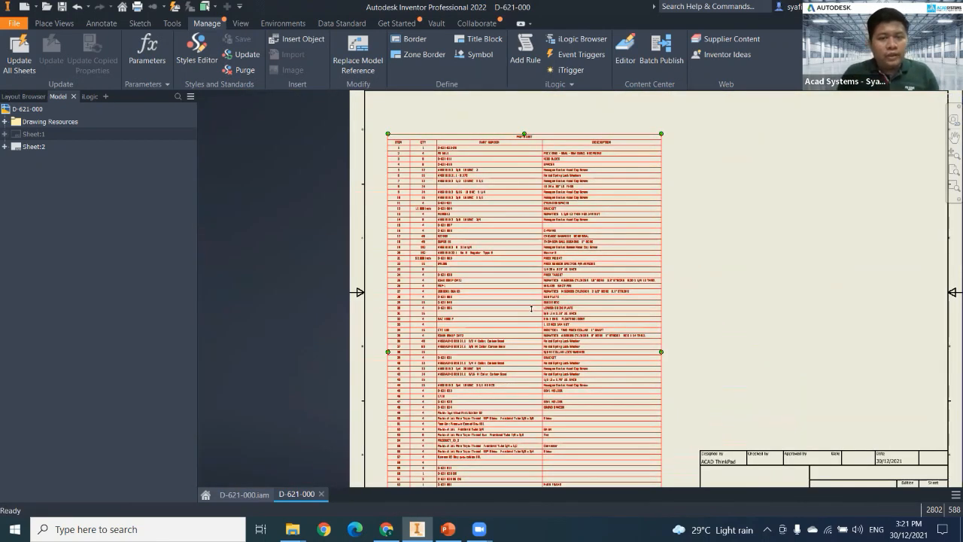
Split the parts list table at item 27, so items 27 onward form a second table.
{"action": "scroll", "coordinate": [537, 307], "scroll_direction": "up", "scroll_amount": 3}
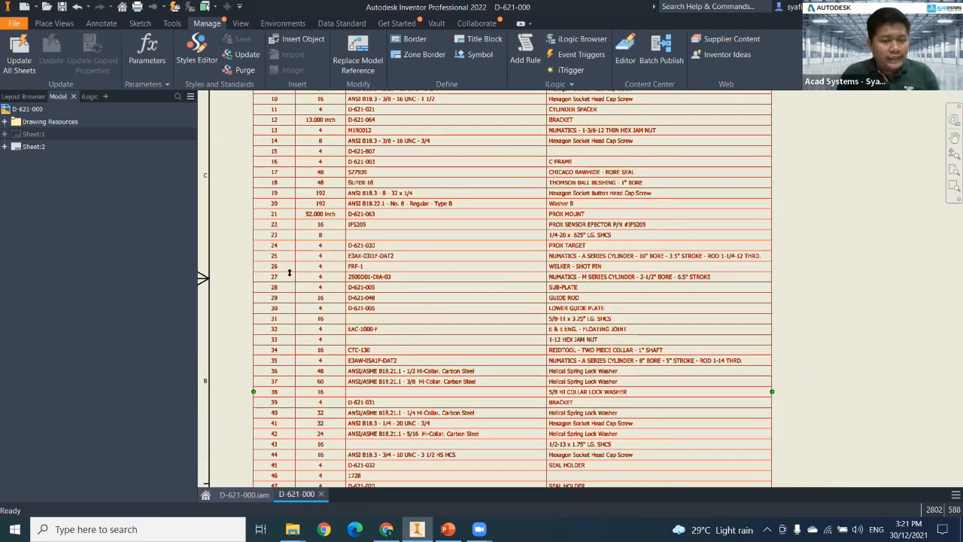
{"action": "scroll", "coordinate": [289, 272], "scroll_direction": "up", "scroll_amount": 2}
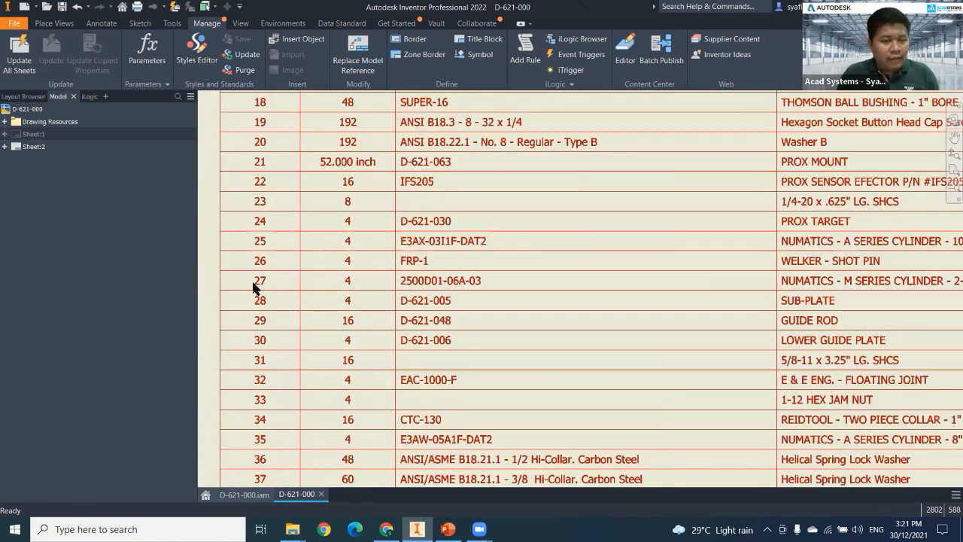
{"action": "right_click", "coordinate": [460, 282]}
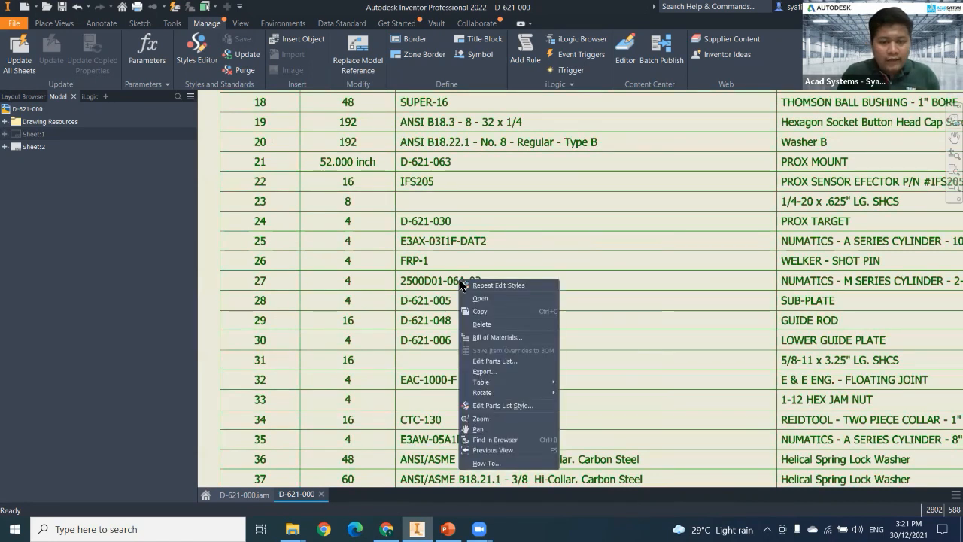
{"action": "mouse_move", "coordinate": [503, 386]}
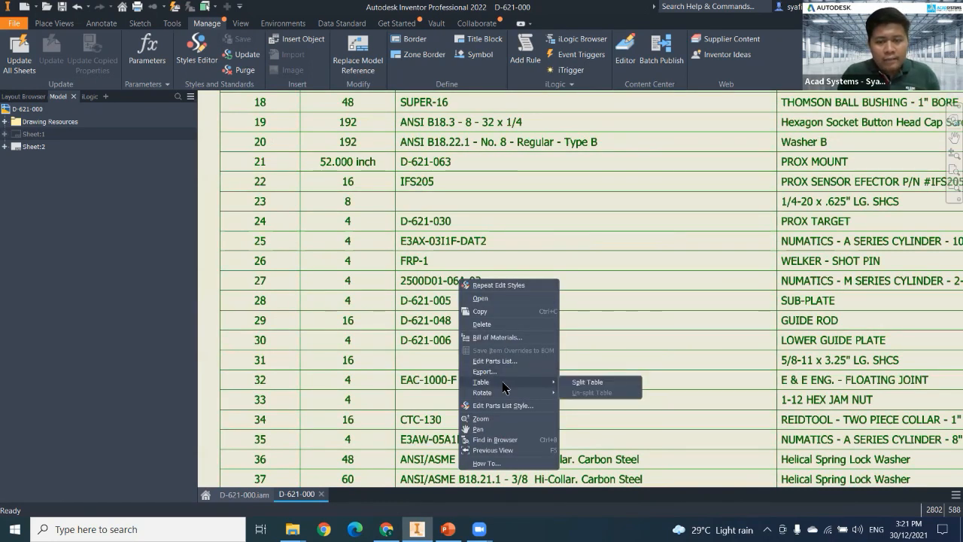
{"action": "left_click", "coordinate": [588, 385]}
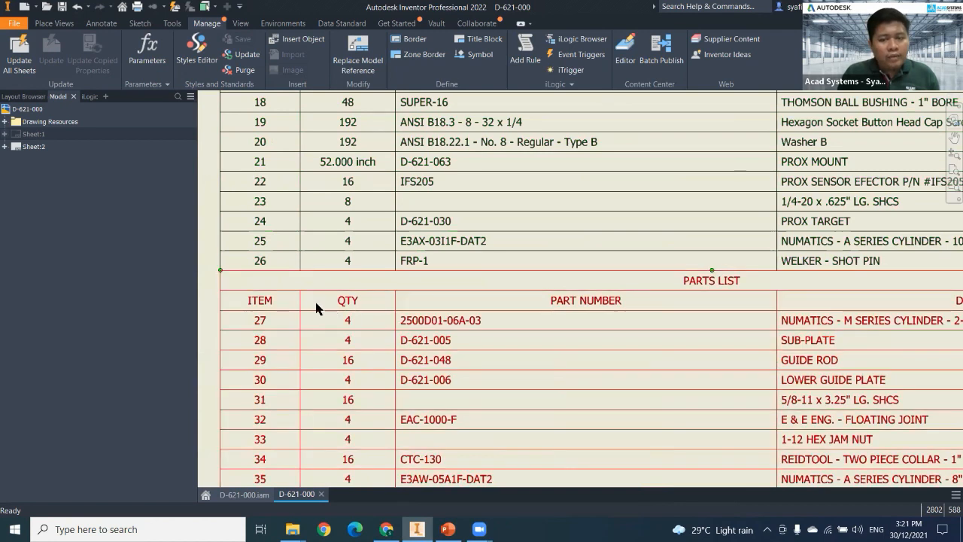
Move the second table, starting at item 27, to the right half of the sheet beside the first table and above the title block.
{"action": "scroll", "coordinate": [272, 315], "scroll_direction": "down", "scroll_amount": 6}
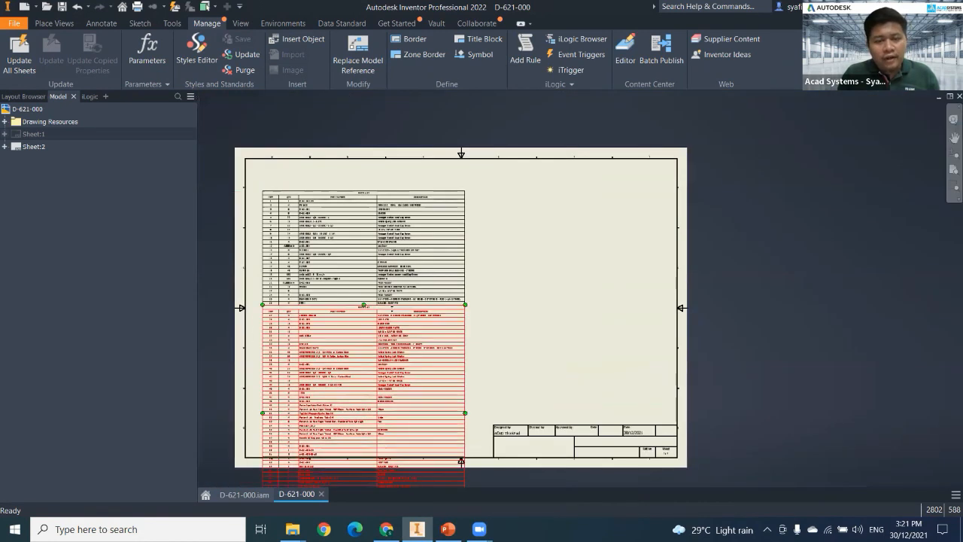
{"action": "left_click_drag", "start_coordinate": [366, 308], "coordinate": [399, 337]}
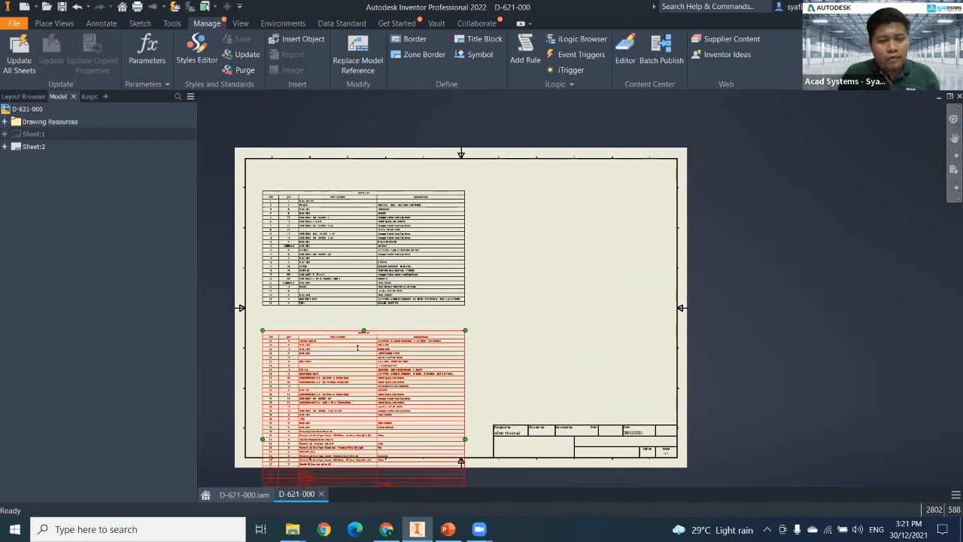
{"action": "scroll", "coordinate": [384, 450], "scroll_direction": "down", "scroll_amount": 1}
{"action": "middle_click_drag", "start_coordinate": [383, 449], "coordinate": [423, 351]}
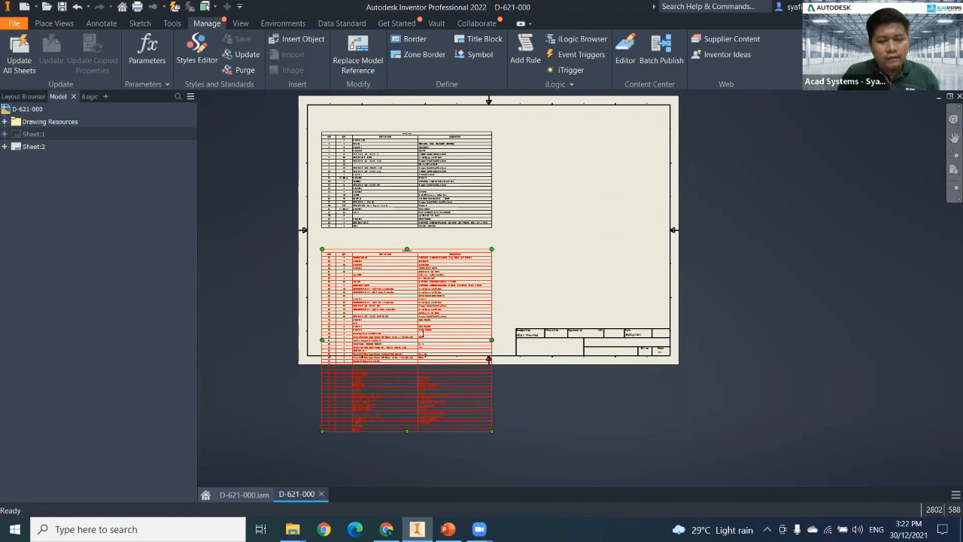
{"action": "left_click_drag", "start_coordinate": [428, 334], "coordinate": [600, 205]}
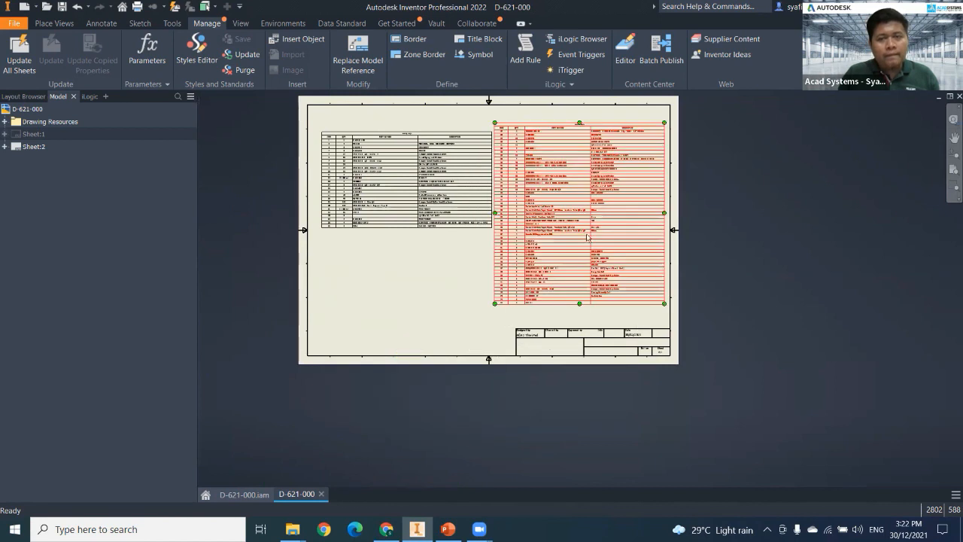
Shift the first table slightly toward the sheet's left border to widen the gap between the two tables.
{"action": "scroll", "coordinate": [586, 234], "scroll_direction": "up", "scroll_amount": 3}
{"action": "middle_click_drag", "start_coordinate": [418, 305], "coordinate": [442, 354]}
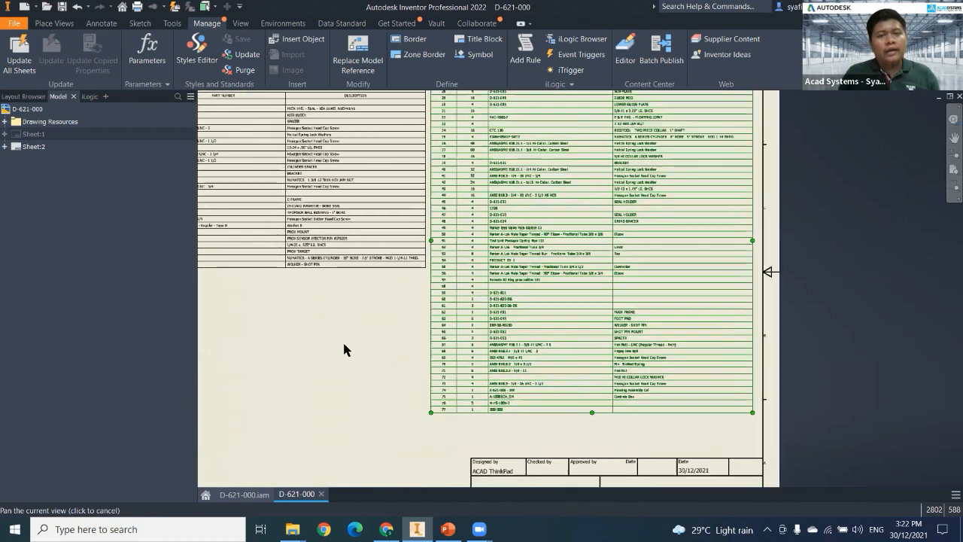
{"action": "middle_click_drag", "start_coordinate": [331, 220], "coordinate": [426, 289]}
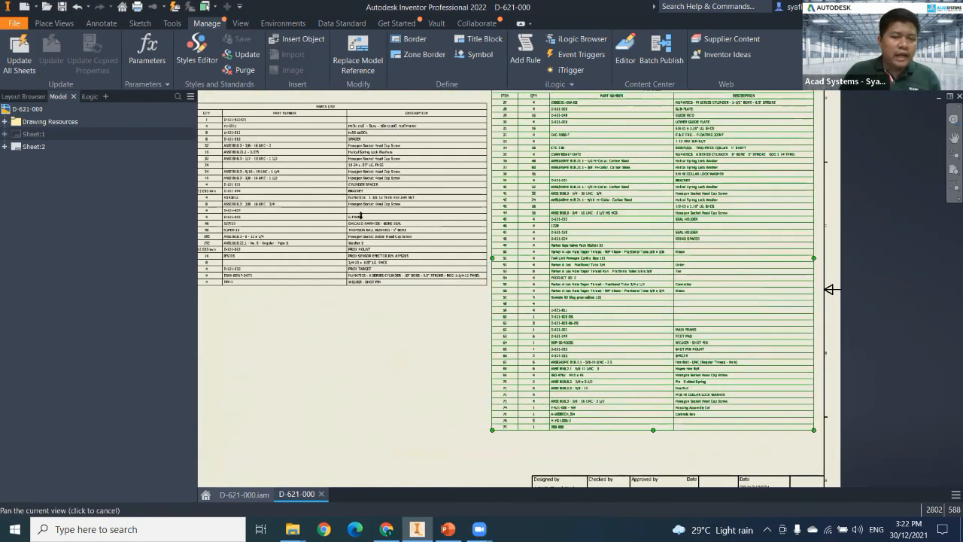
{"action": "middle_click_drag", "start_coordinate": [352, 214], "coordinate": [394, 206]}
{"action": "middle_click_drag", "start_coordinate": [277, 108], "coordinate": [311, 136]}
Set the text height of the Note Text (ISO) style to 2.00 mm and save the style change.
{"action": "left_click", "coordinate": [321, 120]}
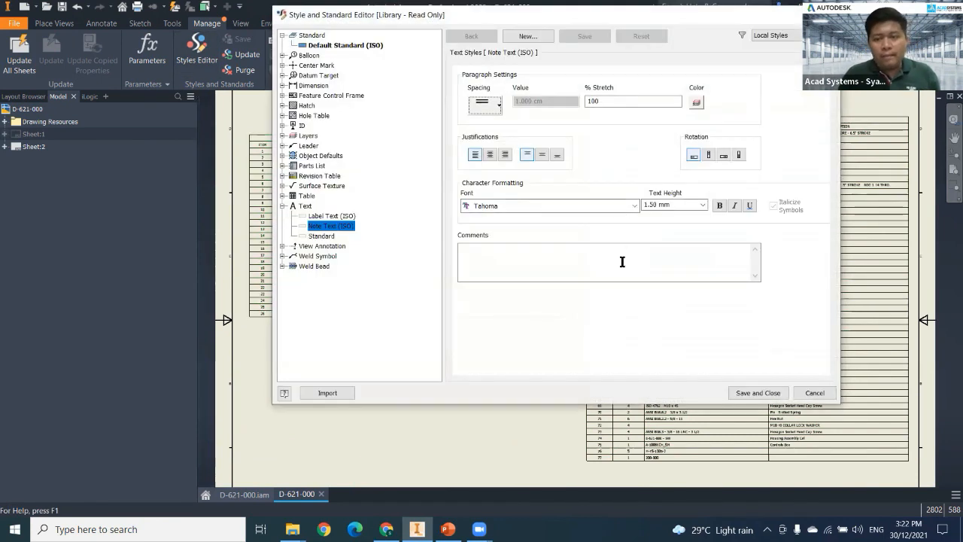
{"action": "left_click", "coordinate": [754, 393]}
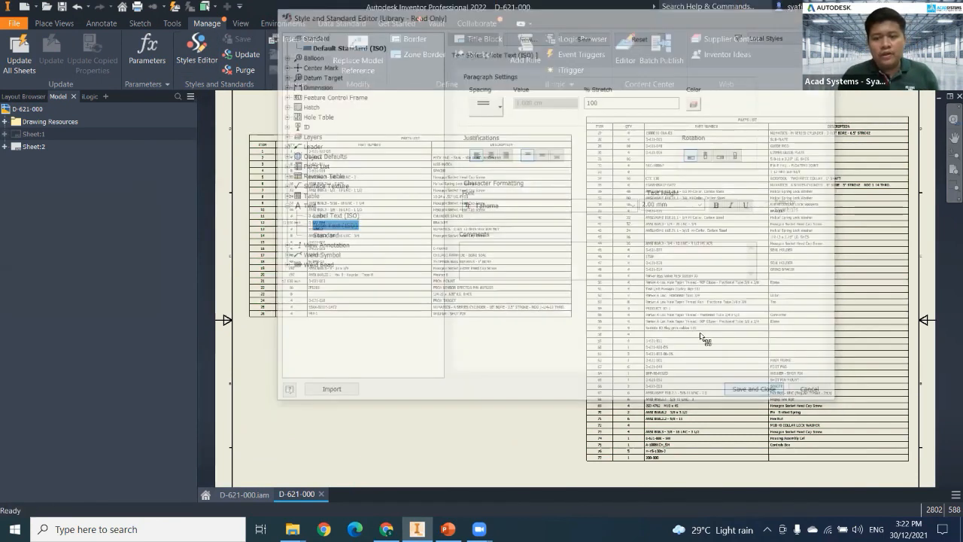
{"action": "key", "text": "Escape"}
Increase the height of the item 6 row in the first table and widen the second table's DESCRIPTION column until item 35 fits on one line.
{"action": "middle_click_drag", "start_coordinate": [856, 167], "coordinate": [890, 153]}
{"action": "middle_click_drag", "start_coordinate": [768, 218], "coordinate": [787, 222]}
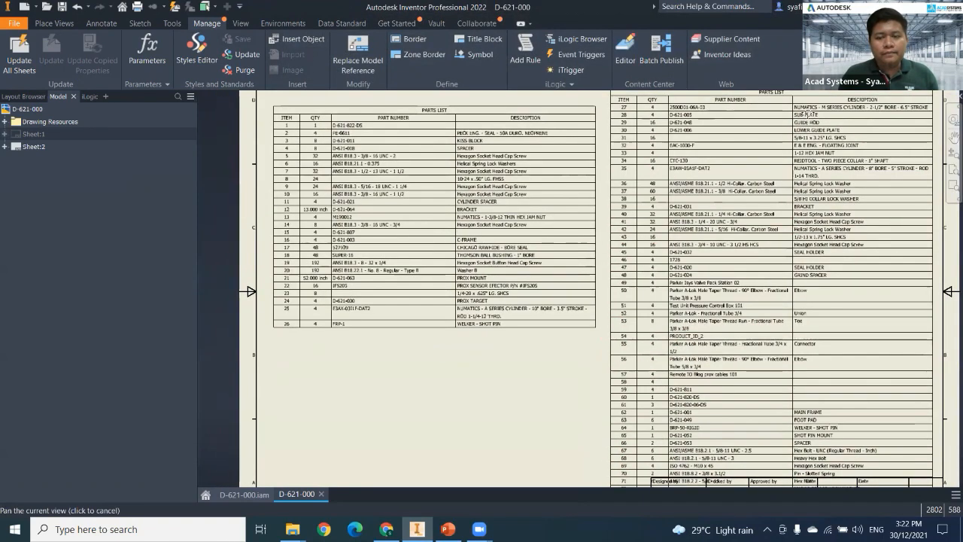
{"action": "middle_click_drag", "start_coordinate": [558, 213], "coordinate": [517, 215]}
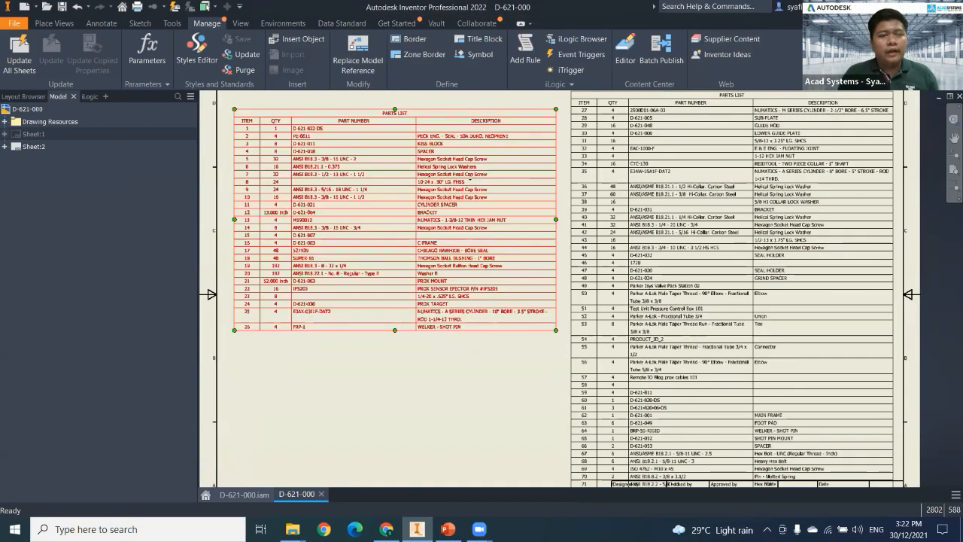
{"action": "middle_click_drag", "start_coordinate": [499, 165], "coordinate": [462, 191]}
{"action": "middle_click_drag", "start_coordinate": [437, 268], "coordinate": [491, 252]}
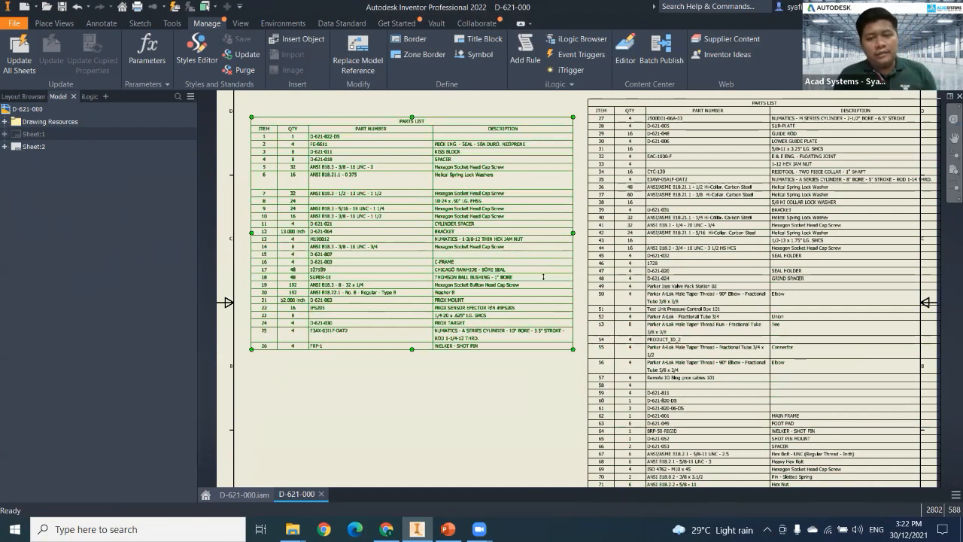
{"action": "scroll", "coordinate": [301, 303], "scroll_direction": "down", "scroll_amount": 4}
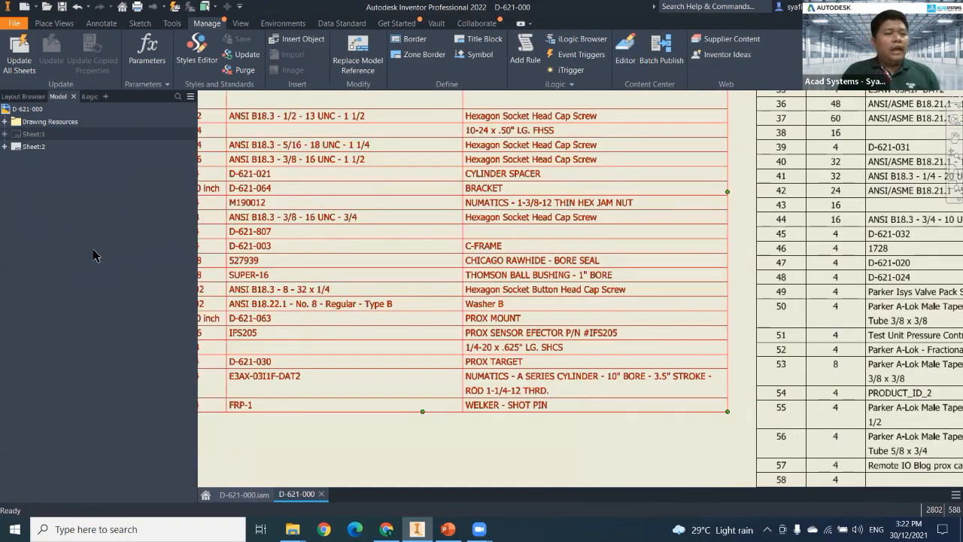
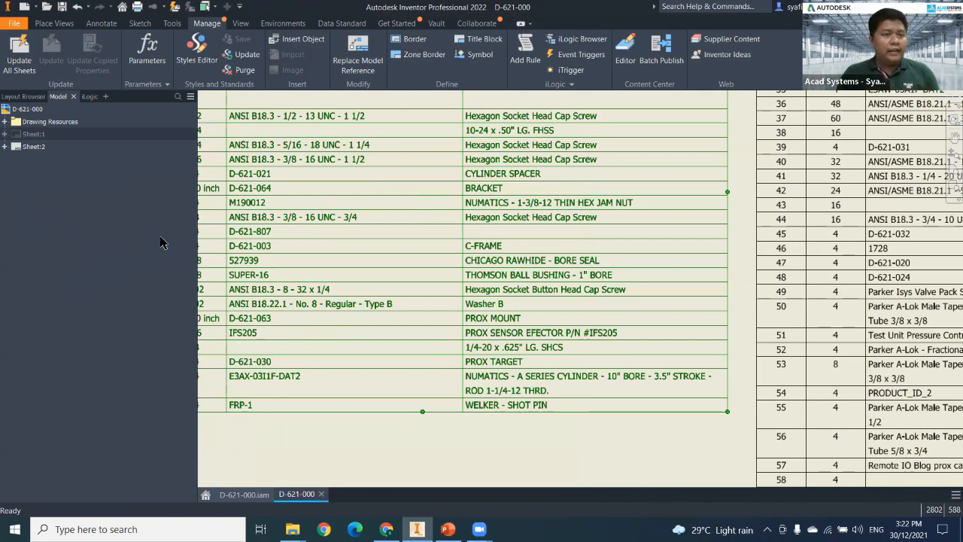
Add a third, blank sheet to the D-621-000 drawing.
{"action": "left_click", "coordinate": [31, 110]}
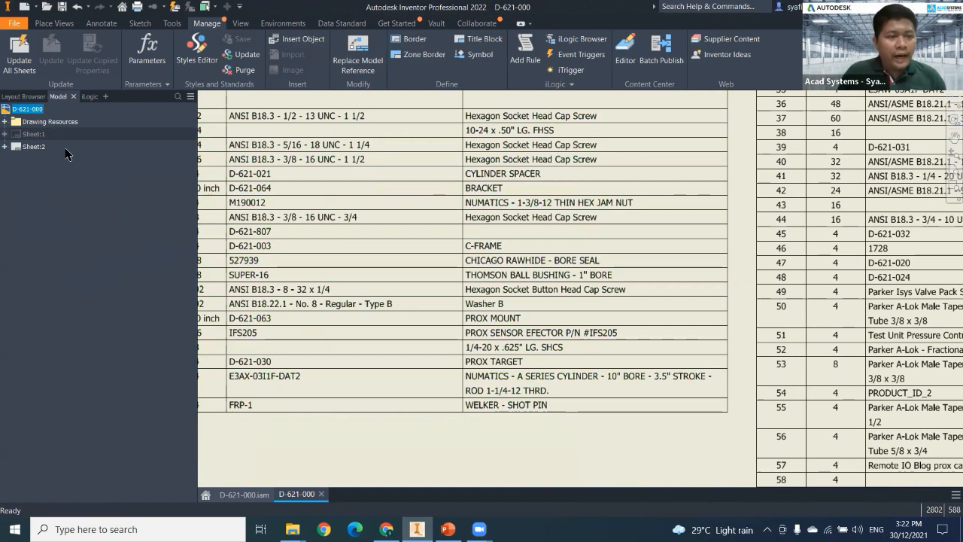
{"action": "right_click", "coordinate": [26, 110]}
{"action": "left_click", "coordinate": [54, 140]}
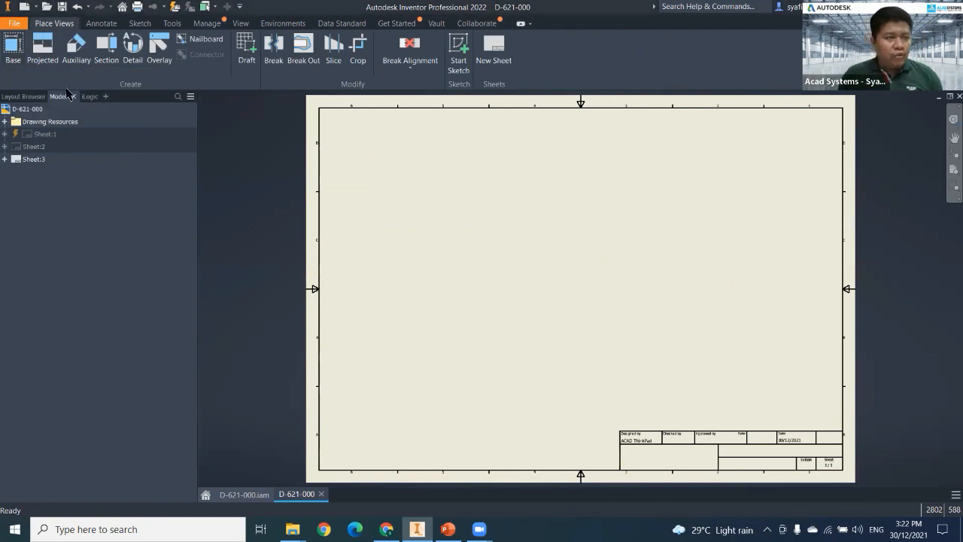
Start a base view and look through the part files in the 004-621-000 Frame folder for a model to insert.
{"action": "left_click", "coordinate": [15, 50]}
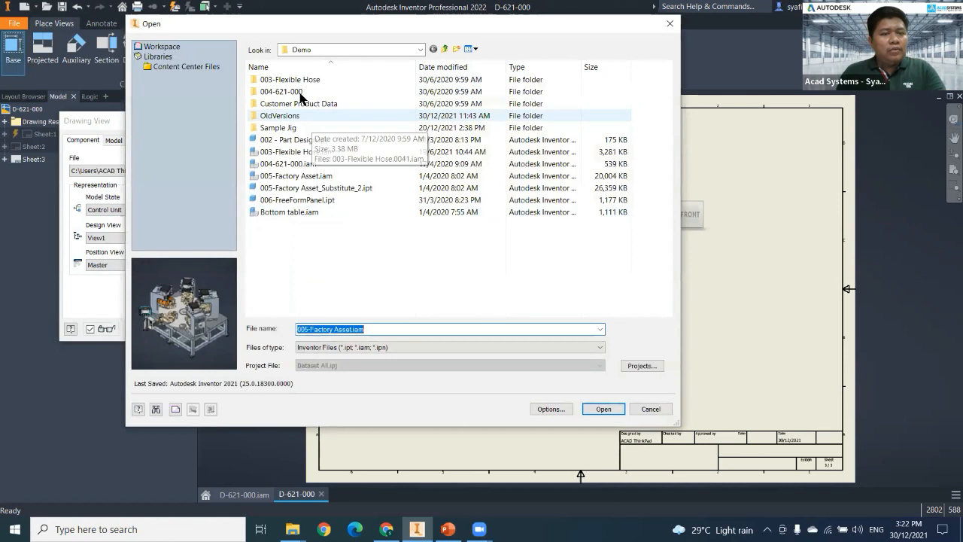
{"action": "double_click", "coordinate": [290, 93]}
{"action": "double_click", "coordinate": [291, 89]}
{"action": "left_click", "coordinate": [290, 116]}
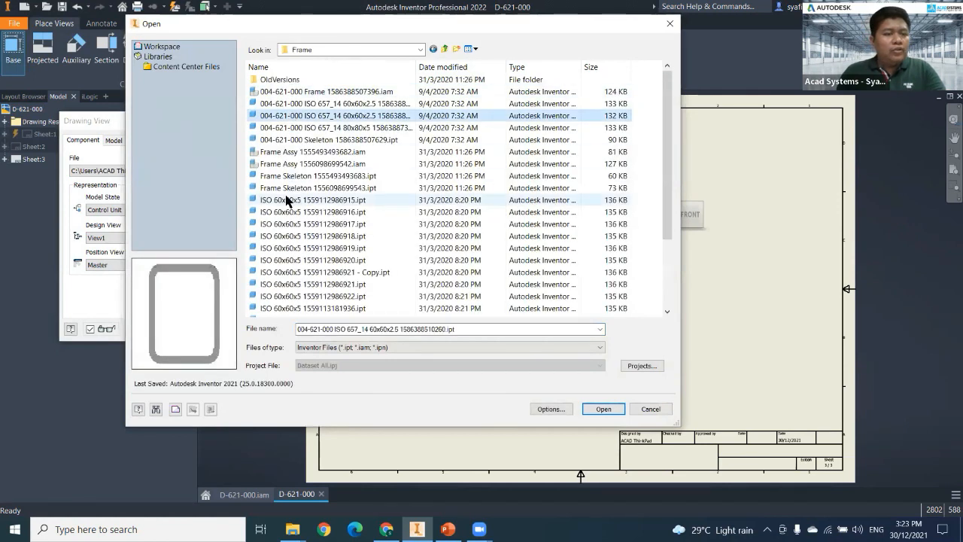
{"action": "left_click", "coordinate": [286, 212]}
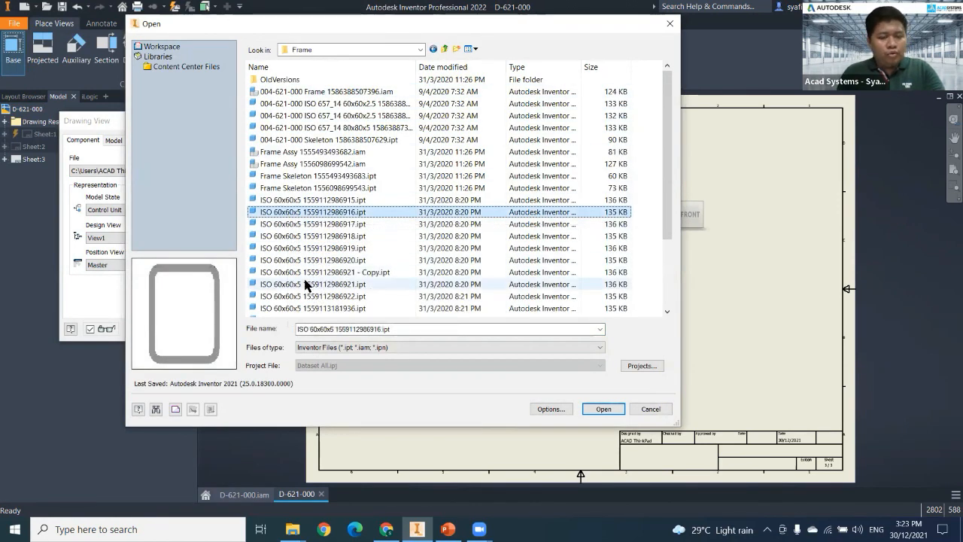
{"action": "left_click", "coordinate": [308, 282]}
{"action": "scroll", "coordinate": [301, 289], "scroll_direction": "down", "scroll_amount": 3}
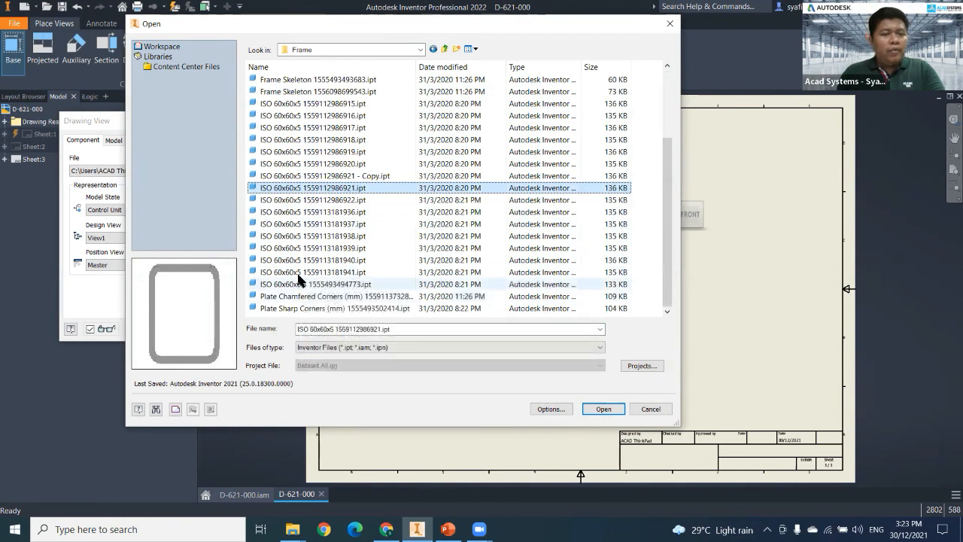
{"action": "left_click", "coordinate": [300, 296]}
{"action": "left_click", "coordinate": [298, 272]}
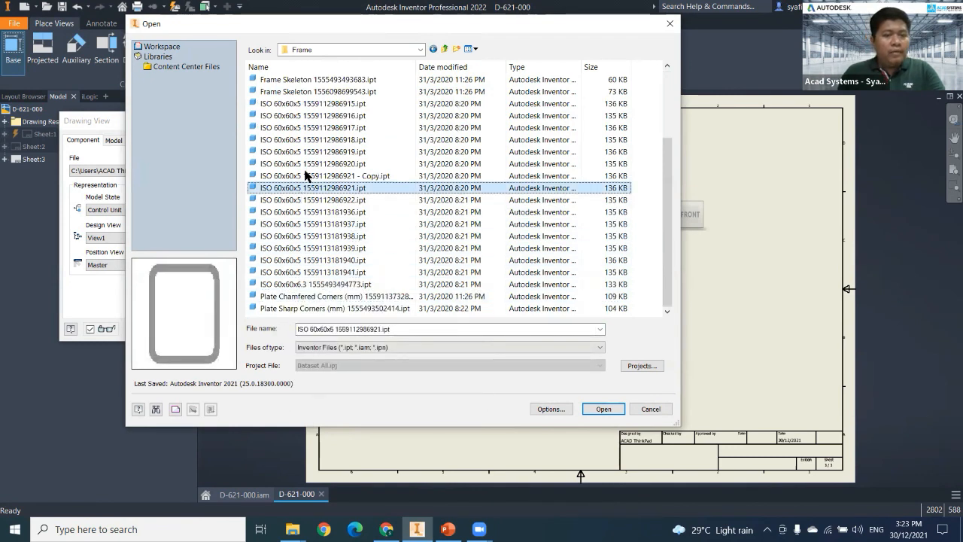
Place a 1:2 base view of Synchronous Pulley38.ipt from the Design Accelerator folder in the upper left area of the third sheet.
{"action": "left_click", "coordinate": [445, 49]}
{"action": "left_click", "coordinate": [314, 80]}
{"action": "double_click", "coordinate": [315, 81]}
{"action": "scroll", "coordinate": [277, 271], "scroll_direction": "down", "scroll_amount": 12}
{"action": "left_click", "coordinate": [301, 236]}
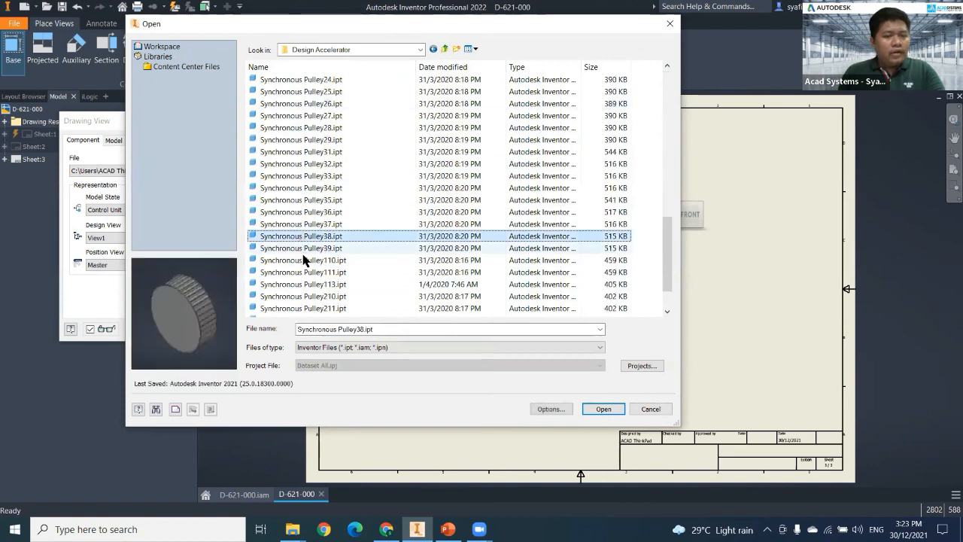
{"action": "left_click", "coordinate": [603, 409]}
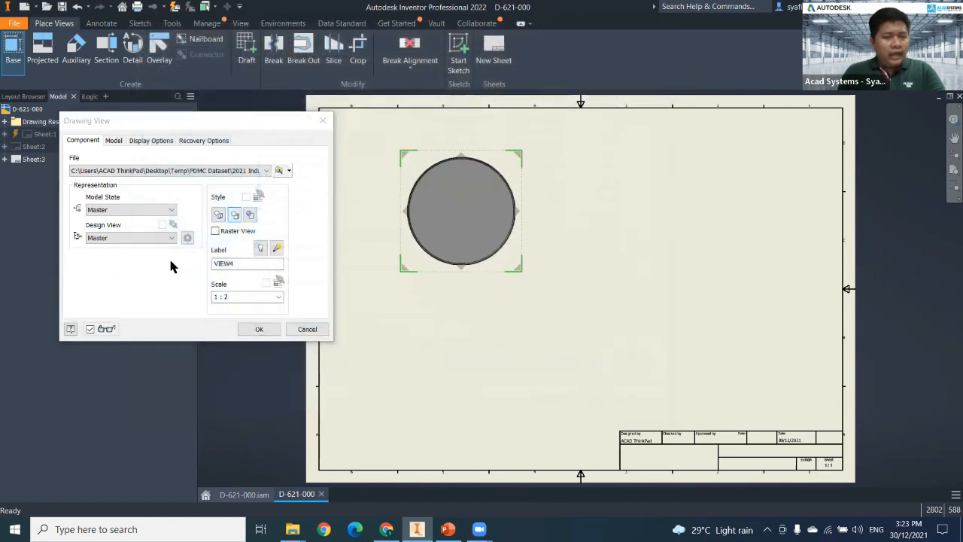
{"action": "left_click", "coordinate": [259, 328]}
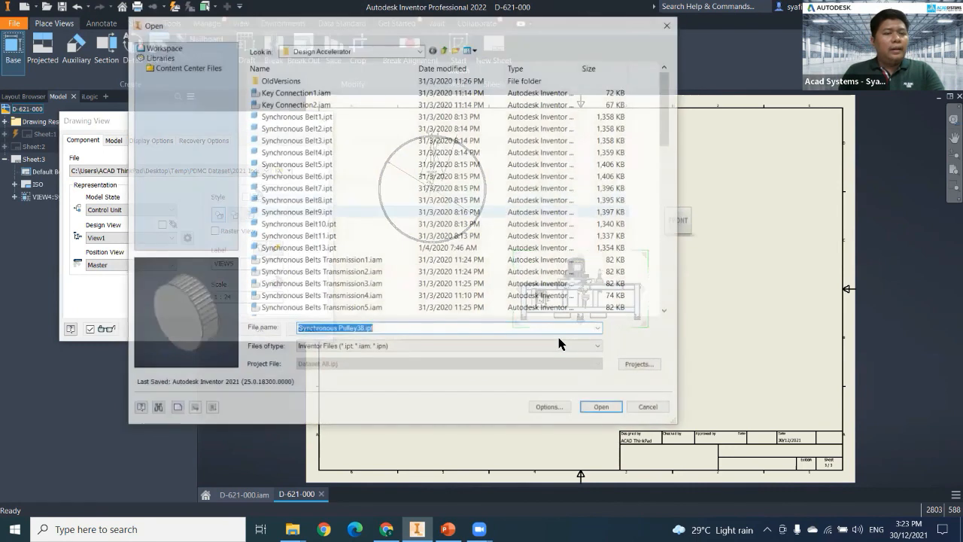
Place another base view, of Synchronous Pulley26.ipt, on the sheet below the Pulley38 view.
{"action": "scroll", "coordinate": [506, 301], "scroll_direction": "down", "scroll_amount": 3}
{"action": "middle_click_drag", "start_coordinate": [507, 301], "coordinate": [508, 338]}
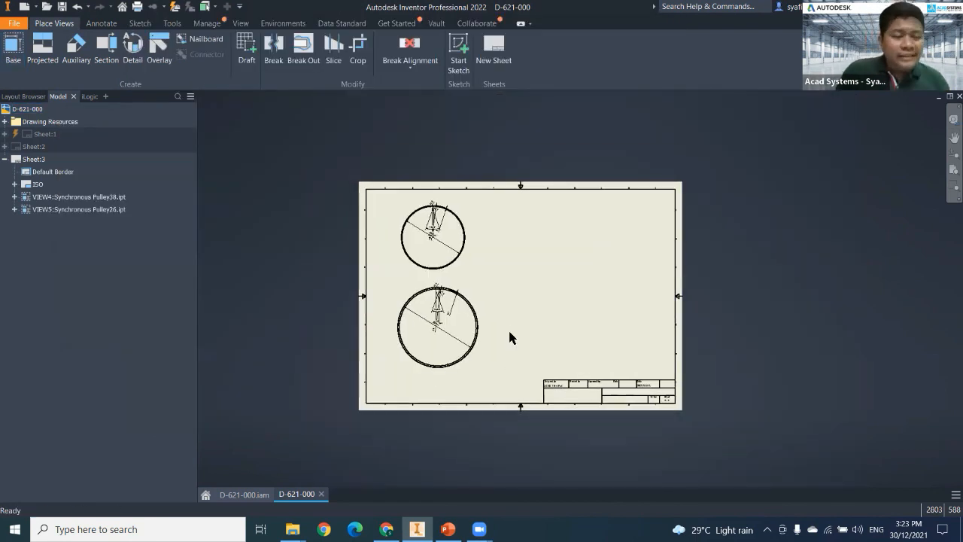
{"action": "scroll", "coordinate": [385, 230], "scroll_direction": "up", "scroll_amount": 3}
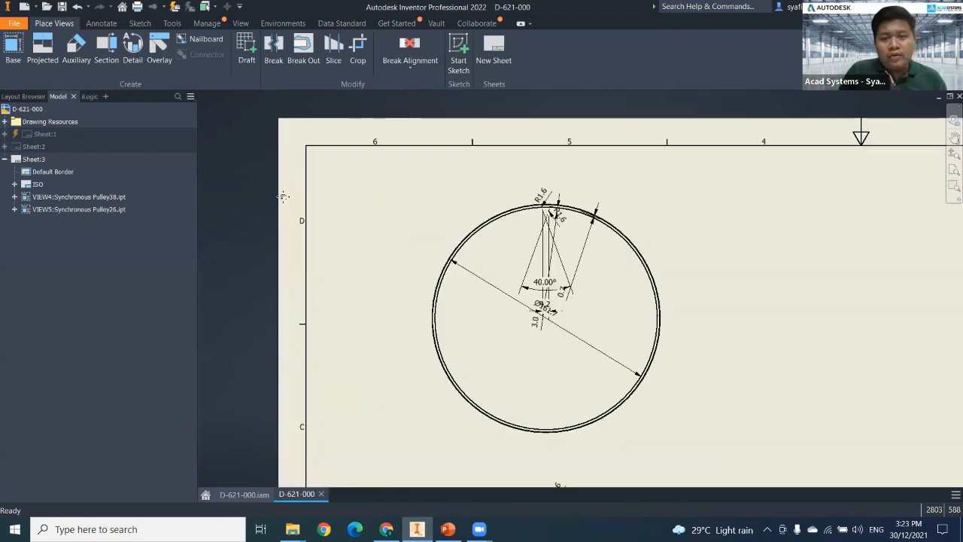
{"action": "scroll", "coordinate": [269, 193], "scroll_direction": "down", "scroll_amount": 2}
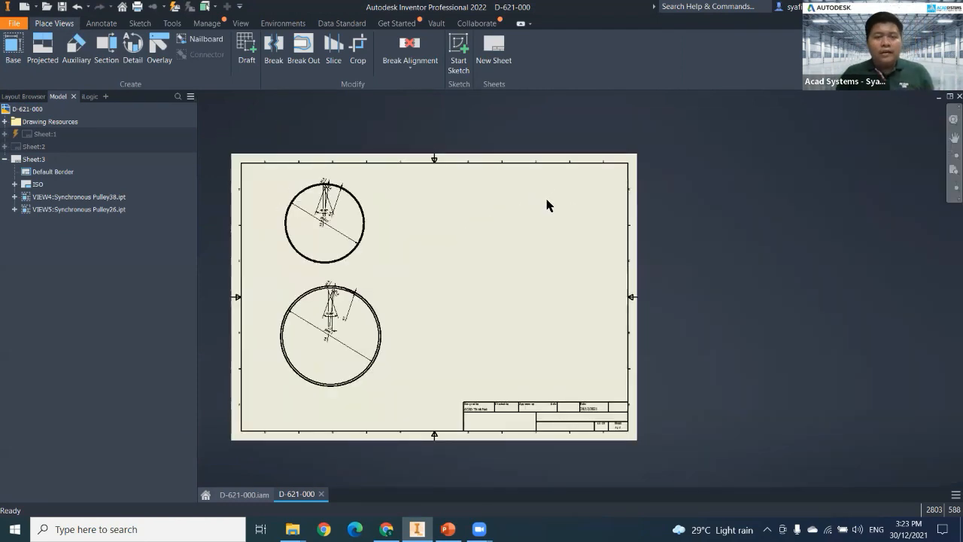
Delete the Synchronous Pulley38 and Synchronous Pulley26 views from the third sheet.
{"action": "left_click", "coordinate": [369, 241]}
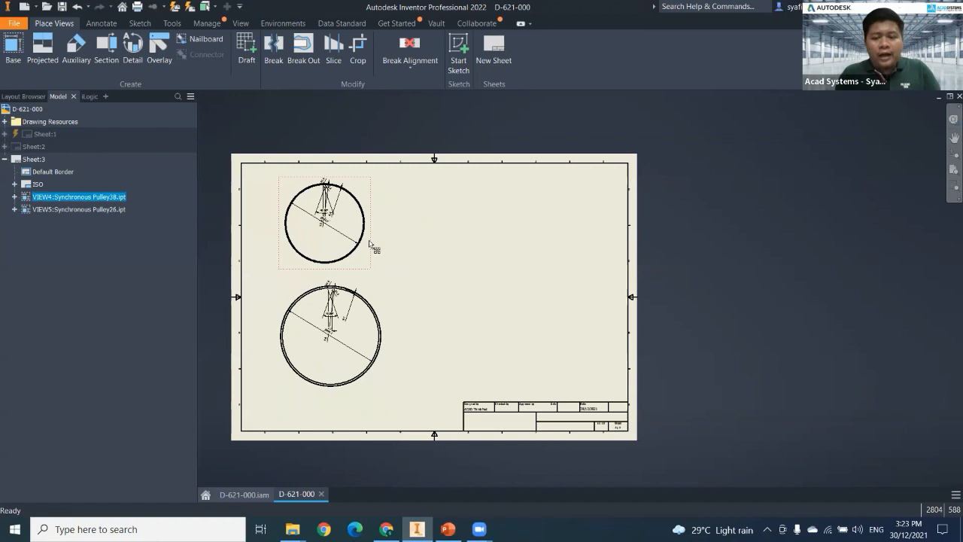
{"action": "key", "text": "Delete"}
{"action": "left_click", "coordinate": [466, 292]}
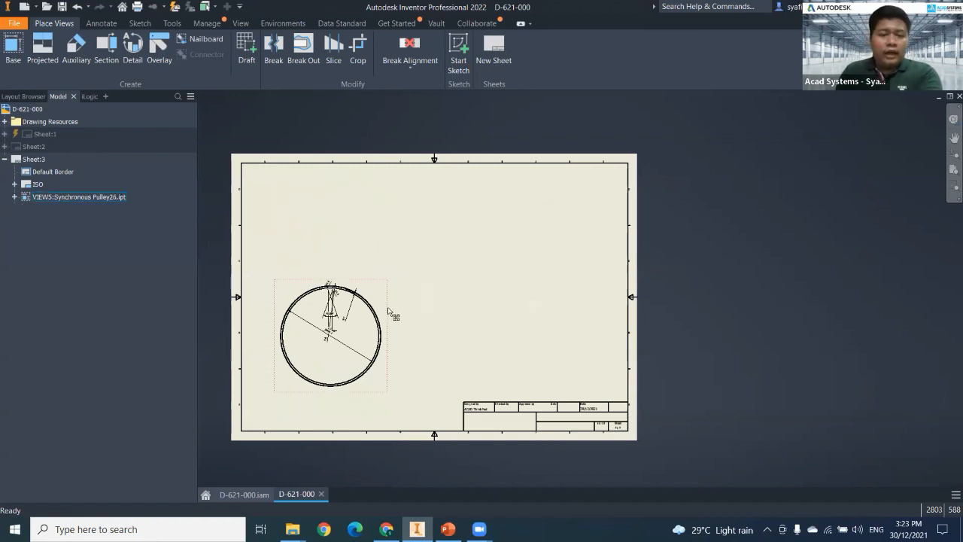
{"action": "left_click", "coordinate": [385, 295]}
{"action": "key", "text": "Delete"}
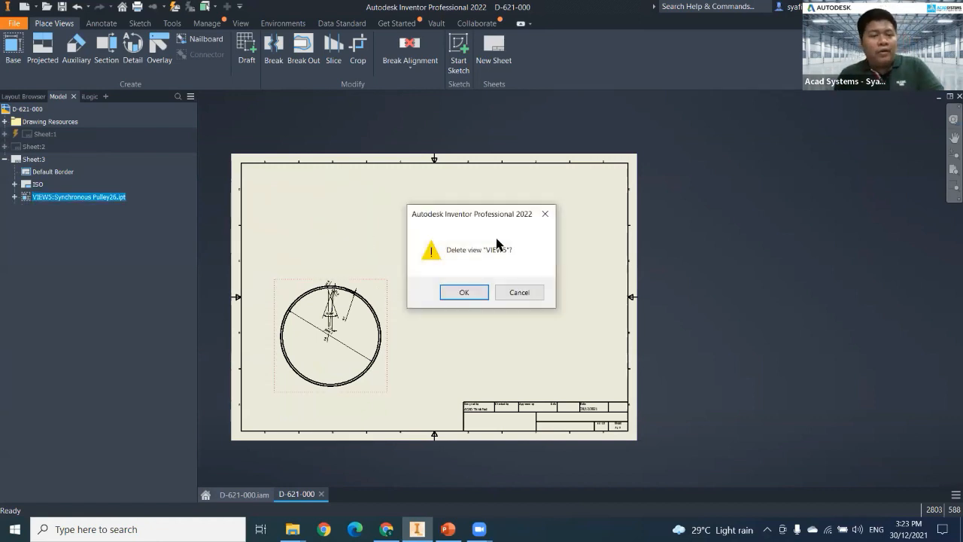
{"action": "left_click", "coordinate": [462, 291]}
Run the external iLogic rule "01. Insert Multiple drawing" from the FOL folder and accept its drawing selection.
{"action": "left_click", "coordinate": [91, 96]}
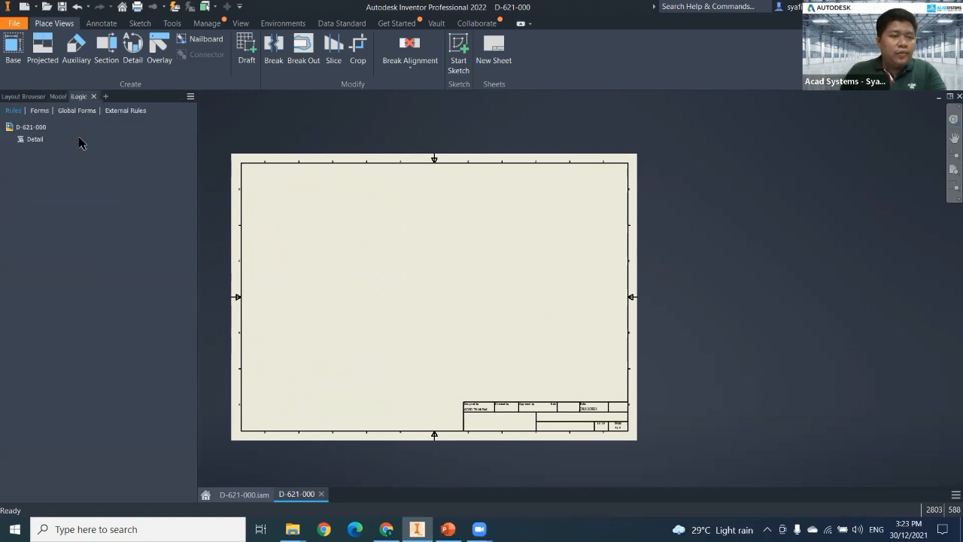
{"action": "left_click", "coordinate": [125, 110]}
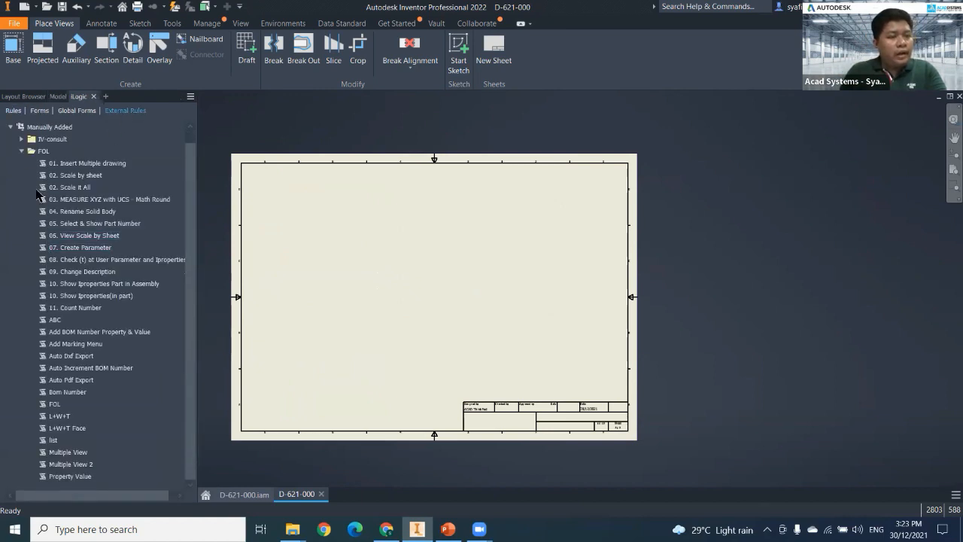
{"action": "right_click", "coordinate": [83, 170]}
{"action": "left_click", "coordinate": [151, 171]}
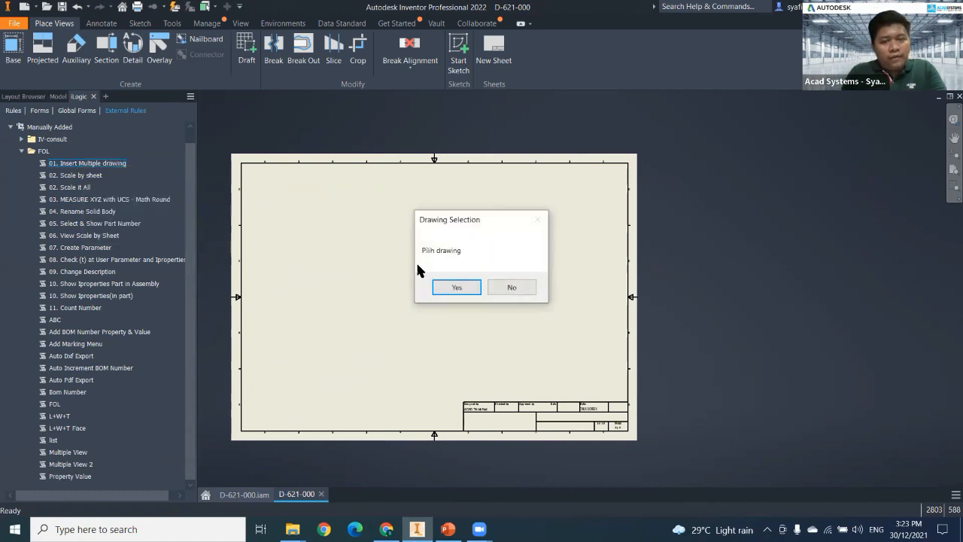
{"action": "left_click", "coordinate": [457, 284]}
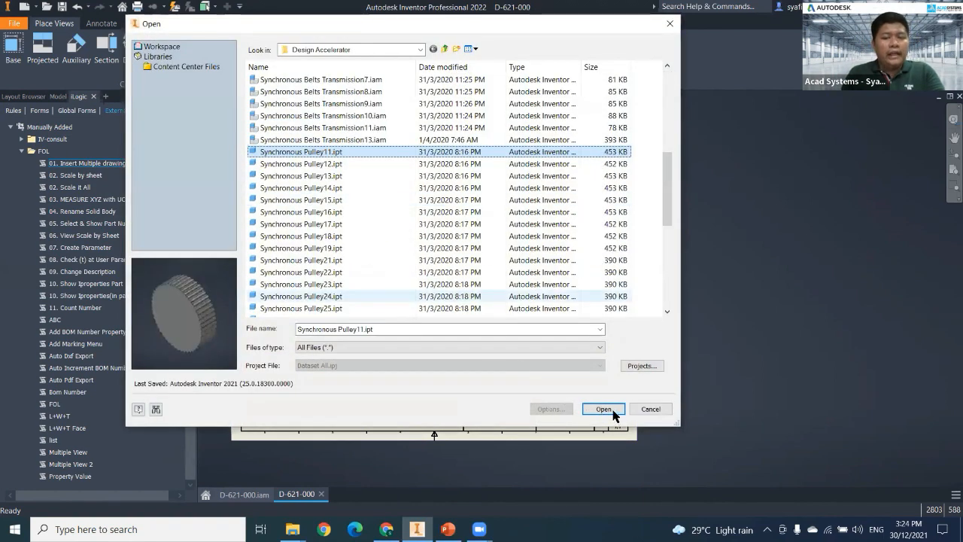
Insert Synchronous Pulley11.ipt through Synchronous Pulley25.ipt together as views on the third sheet and check them in the model browser.
{"action": "key", "text": "shift+Down"}
{"action": "key", "text": "shift+Down"}
{"action": "key", "text": "shift+Down"}
{"action": "key", "text": "shift+Down"}
{"action": "key", "text": "shift+Down"}
{"action": "key", "text": "shift+Down"}
{"action": "key", "text": "shift+Down"}
{"action": "key", "text": "shift+Down"}
{"action": "key", "text": "shift+Down"}
{"action": "key", "text": "shift+Down"}
{"action": "key", "text": "shift+Down"}
{"action": "key", "text": "shift+Down"}
{"action": "key", "text": "shift+Down"}
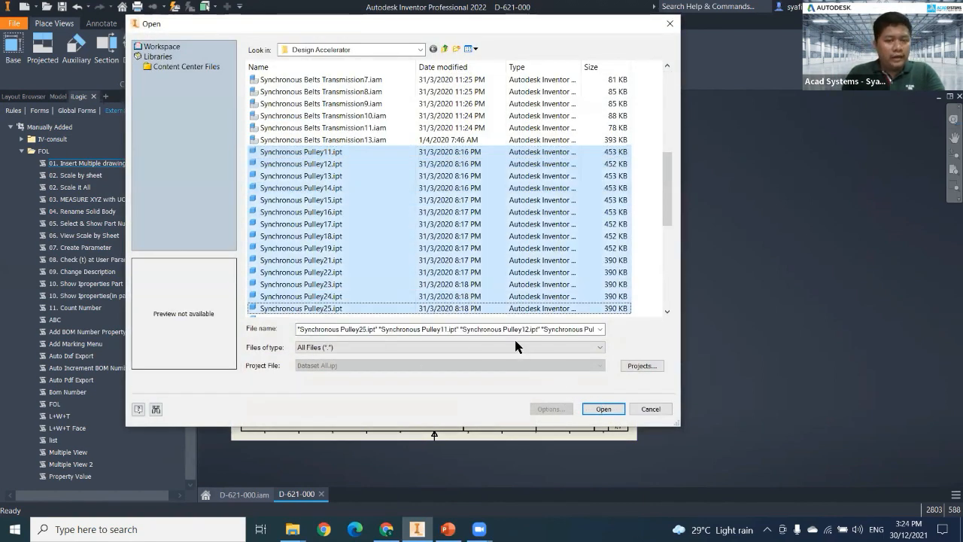
{"action": "left_click", "coordinate": [604, 408]}
{"action": "left_click", "coordinate": [557, 303]}
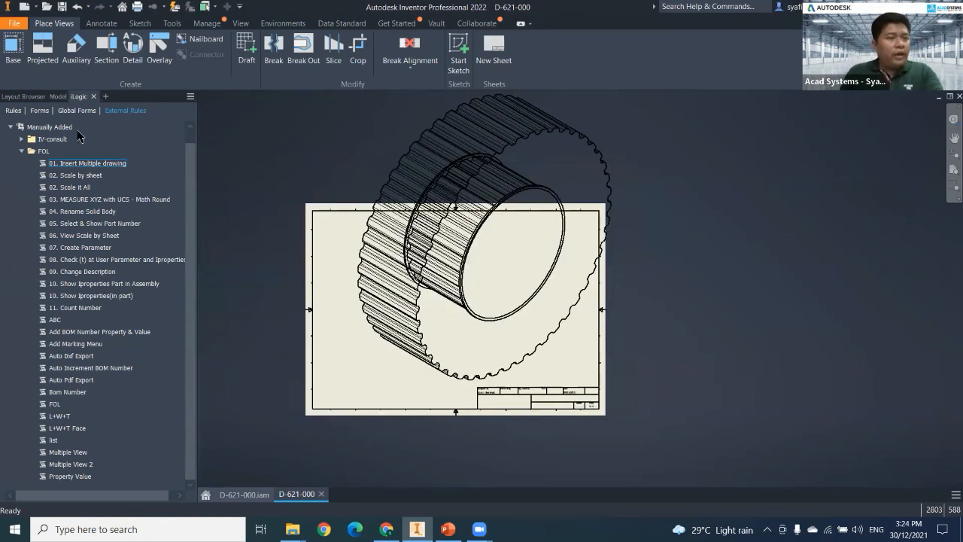
{"action": "left_click", "coordinate": [59, 97]}
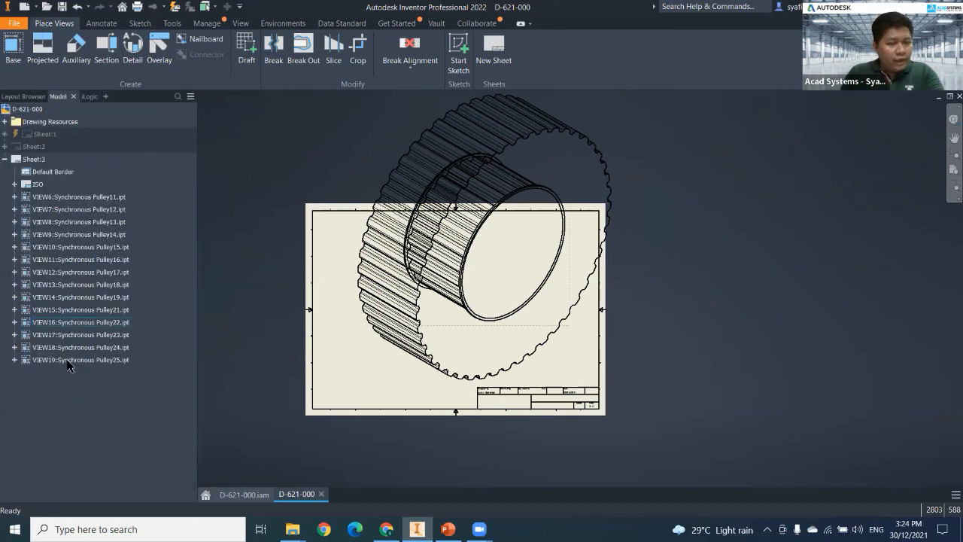
{"action": "middle_click_drag", "start_coordinate": [341, 264], "coordinate": [352, 263]}
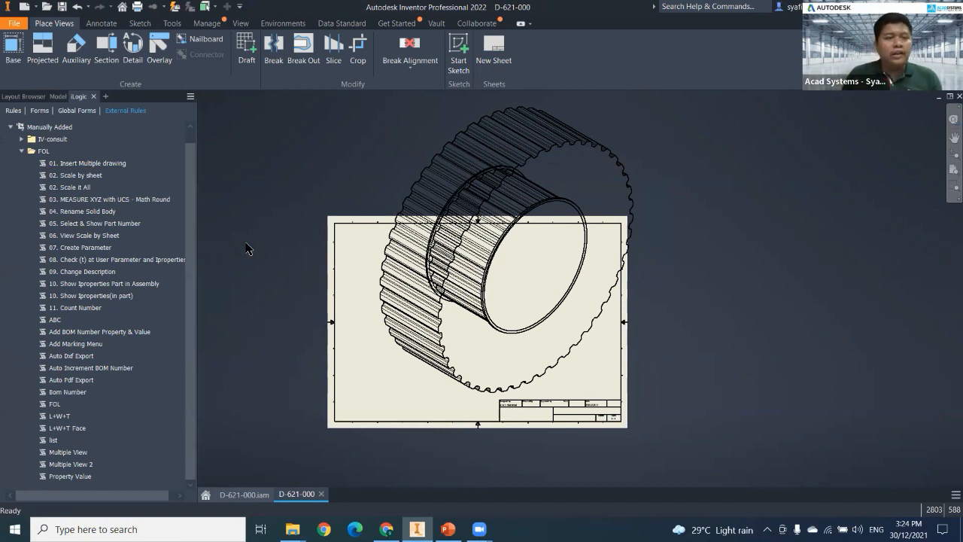
Run the external rule "02. Scale by sheet" and enter a smaller scale for all pulley views on the third sheet.
{"action": "right_click", "coordinate": [79, 178]}
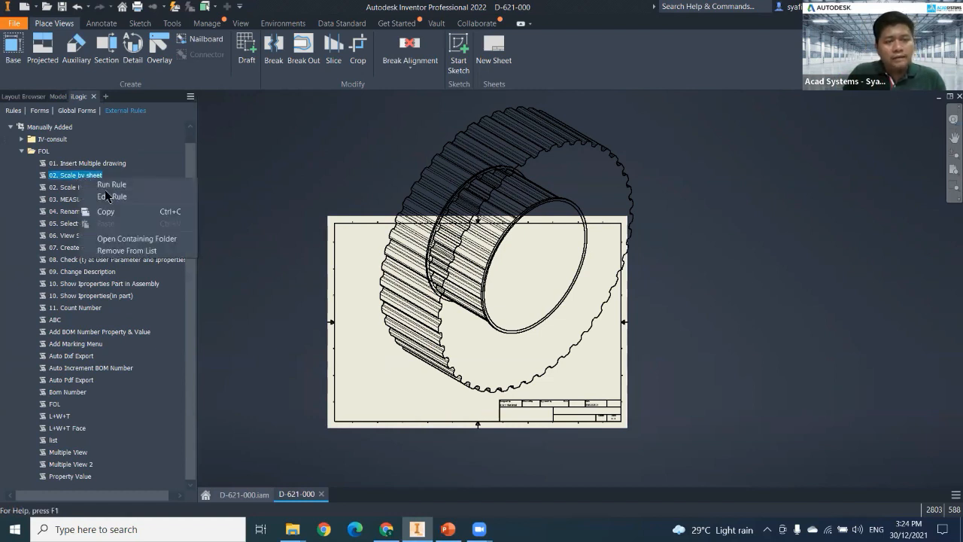
{"action": "left_click", "coordinate": [111, 187]}
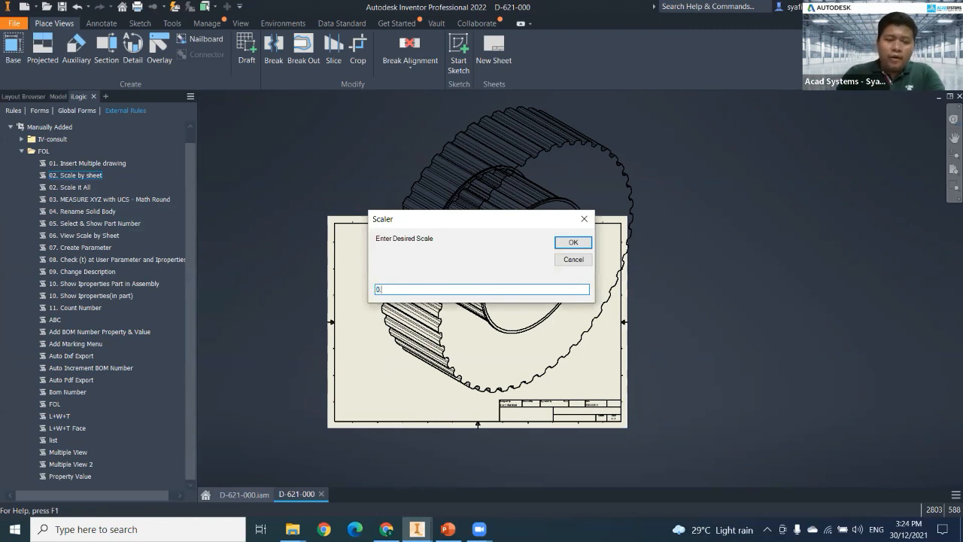
{"action": "key", "text": "Return"}
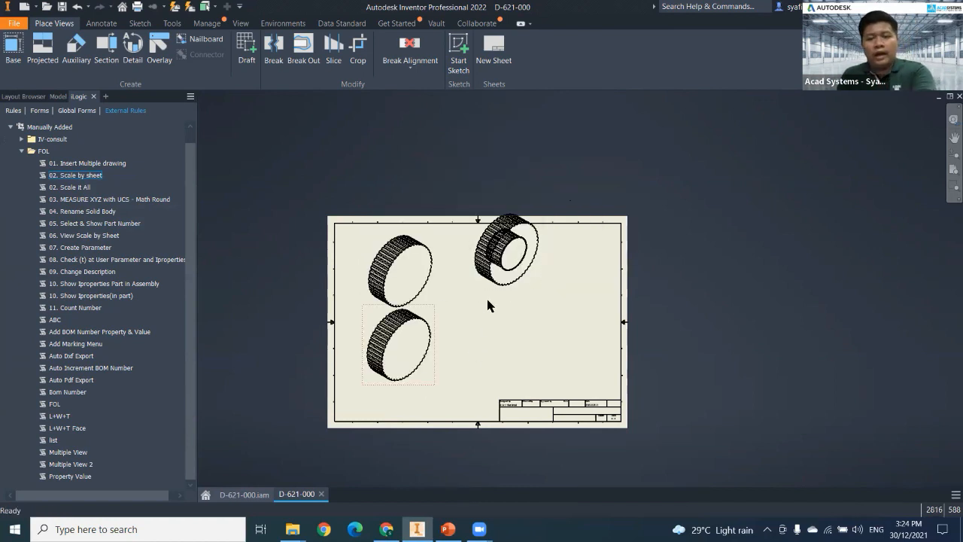
Pull the surplus large pulley views off the overlapping stack one at a time and delete each, keeping the separate upper-left view.
{"action": "left_click", "coordinate": [503, 292]}
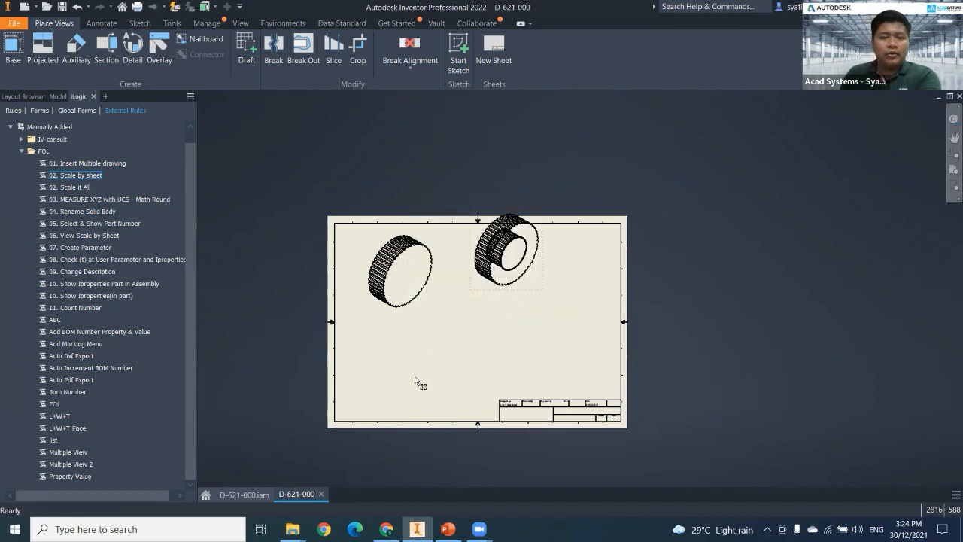
{"action": "left_click", "coordinate": [462, 294]}
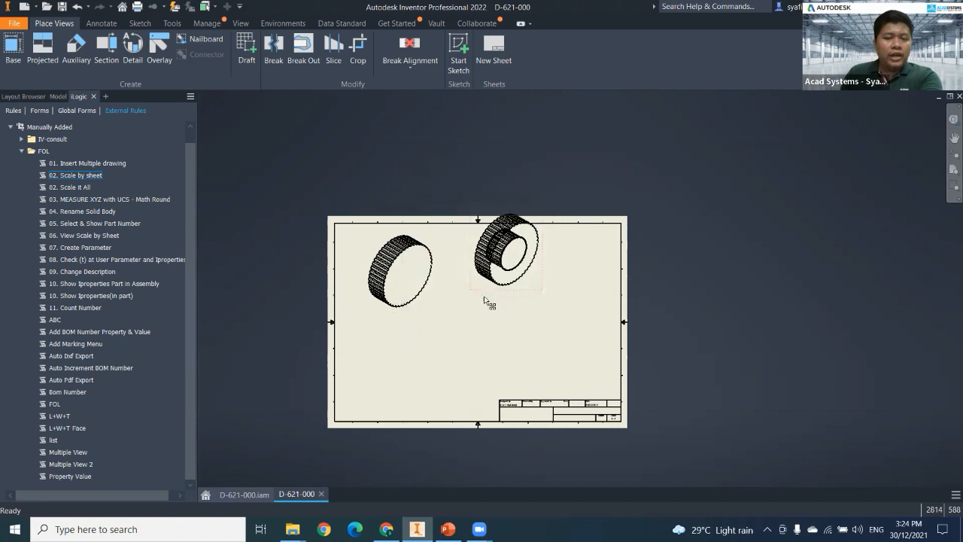
{"action": "key", "text": "Delete"}
{"action": "left_click", "coordinate": [473, 295]}
{"action": "left_click_drag", "start_coordinate": [491, 289], "coordinate": [421, 374]}
{"action": "key", "text": "Delete"}
{"action": "left_click", "coordinate": [483, 289]}
{"action": "left_click_drag", "start_coordinate": [479, 289], "coordinate": [407, 372]}
{"action": "key", "text": "Delete"}
{"action": "left_click", "coordinate": [487, 290]}
Pull VIEW11 and VIEW12 away from the stack of overlapping pulley views and delete both.
{"action": "left_click_drag", "start_coordinate": [487, 289], "coordinate": [438, 366]}
{"action": "key", "text": "Delete"}
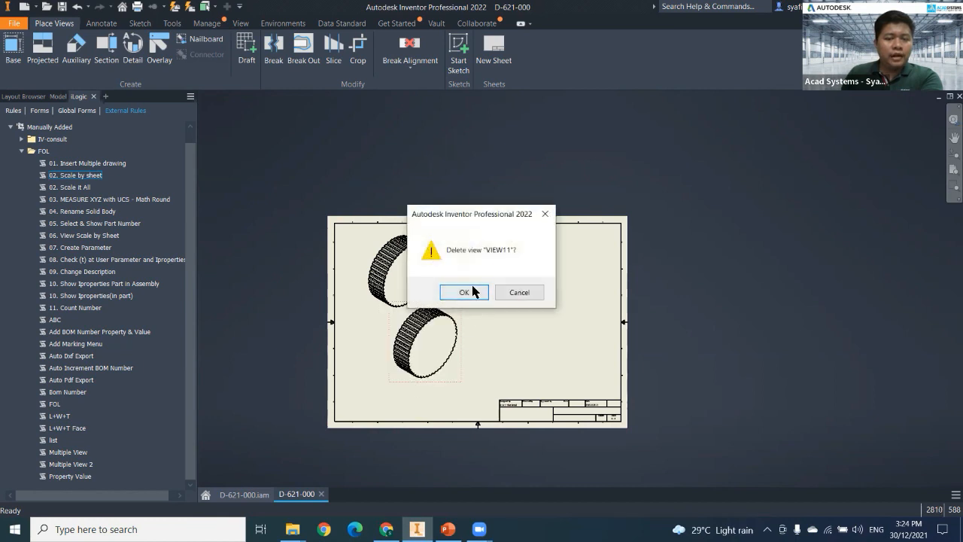
{"action": "left_click", "coordinate": [478, 291]}
{"action": "left_click_drag", "start_coordinate": [481, 292], "coordinate": [410, 392]}
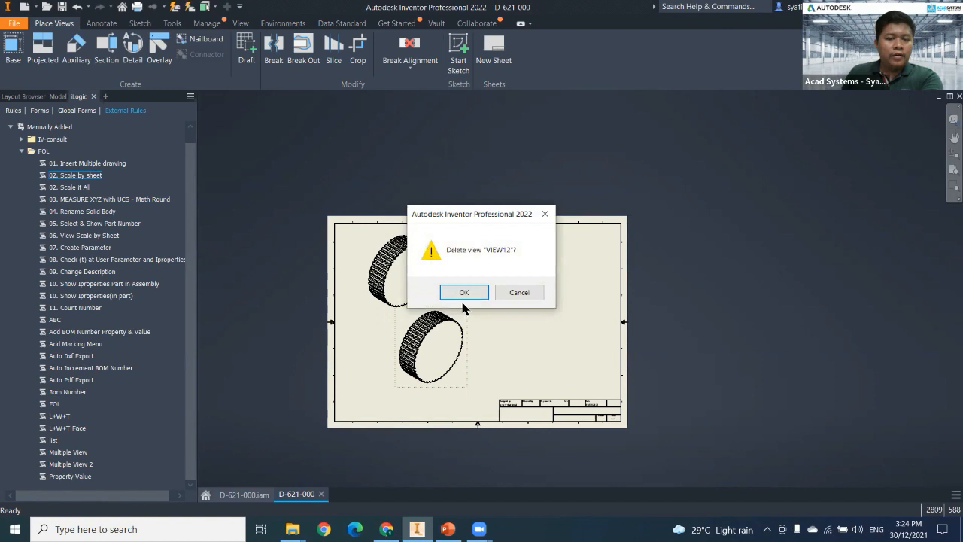
{"action": "left_click", "coordinate": [464, 291]}
Move one small pulley view below the large pulley view and delete VIEW16 from the remaining small stack.
{"action": "left_click_drag", "start_coordinate": [499, 276], "coordinate": [386, 376]}
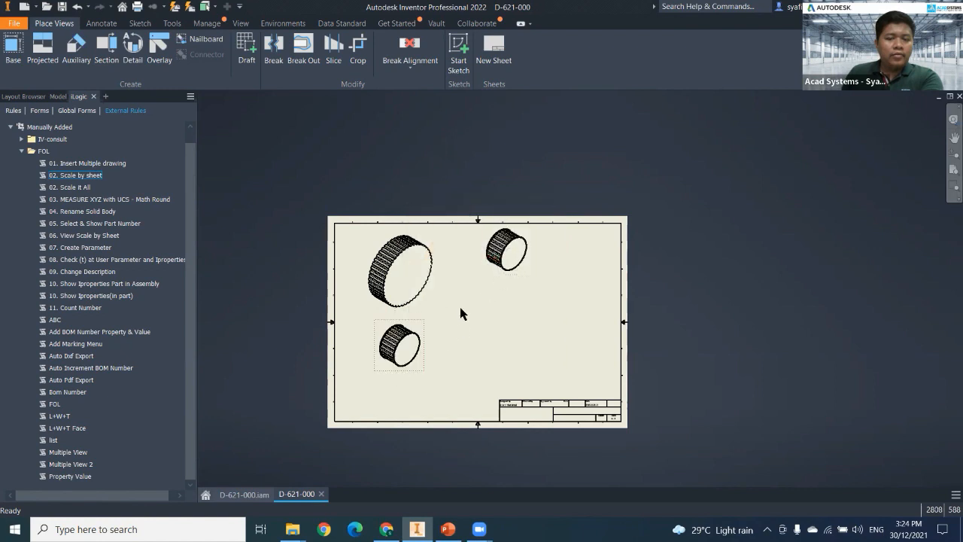
{"action": "left_click_drag", "start_coordinate": [532, 276], "coordinate": [557, 320]}
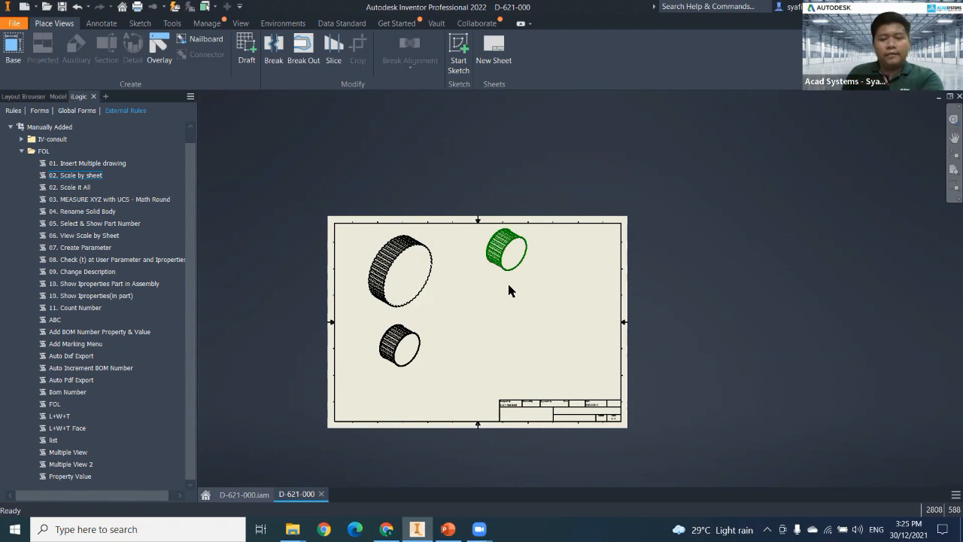
{"action": "scroll", "coordinate": [504, 280], "scroll_direction": "up", "scroll_amount": 3}
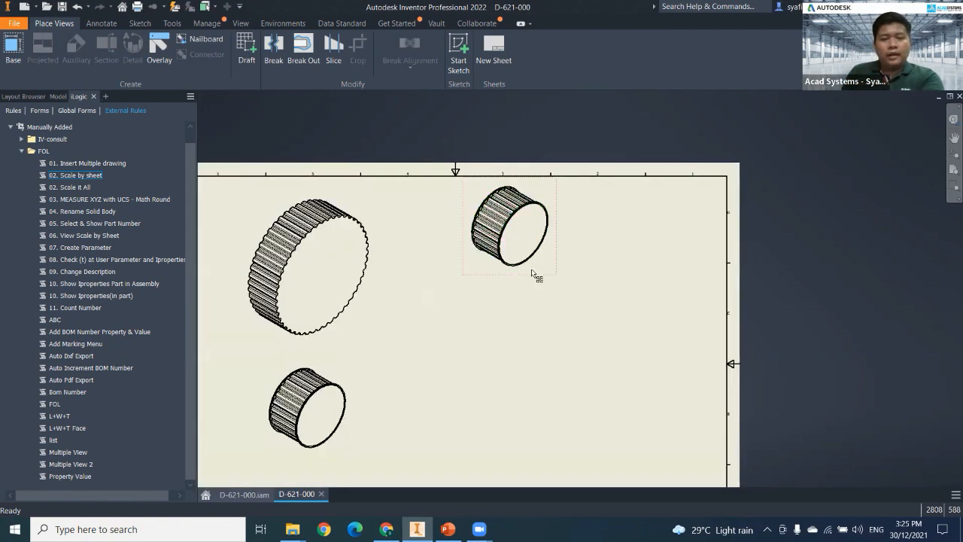
{"action": "key", "text": "Delete"}
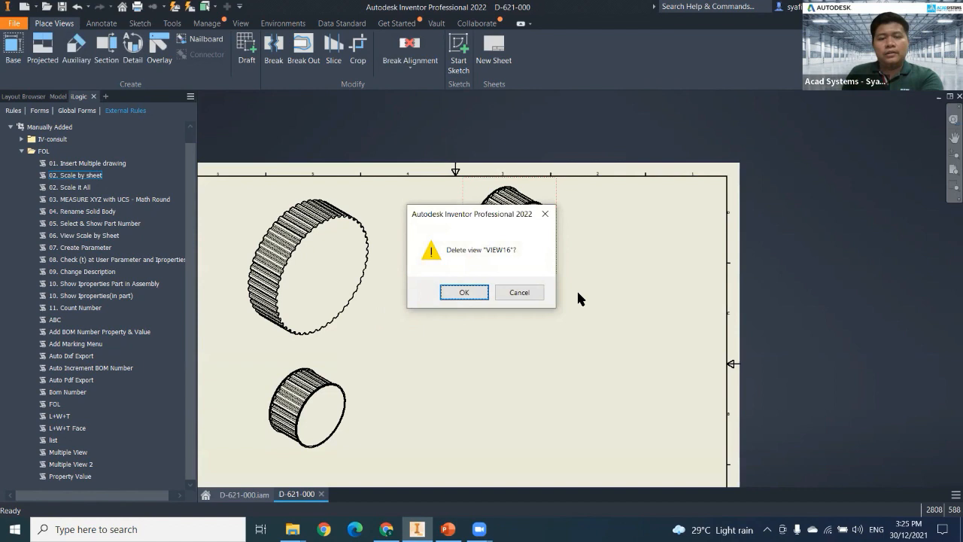
{"action": "left_click", "coordinate": [468, 292]}
Delete VIEW19 and the remaining stacked small pulley views, keeping only the large pulley and the small one below it.
{"action": "left_click", "coordinate": [481, 223]}
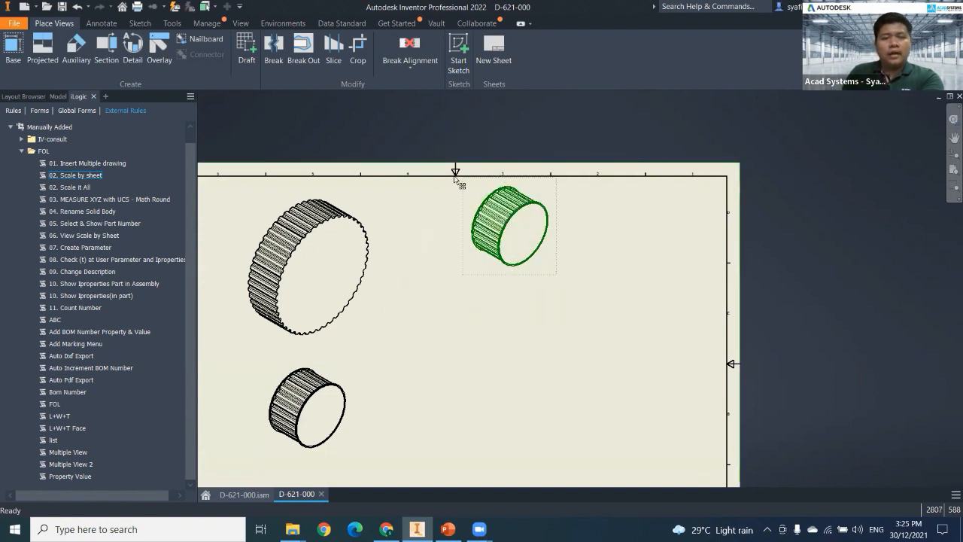
{"action": "key", "text": "Delete"}
{"action": "key", "text": "Return"}
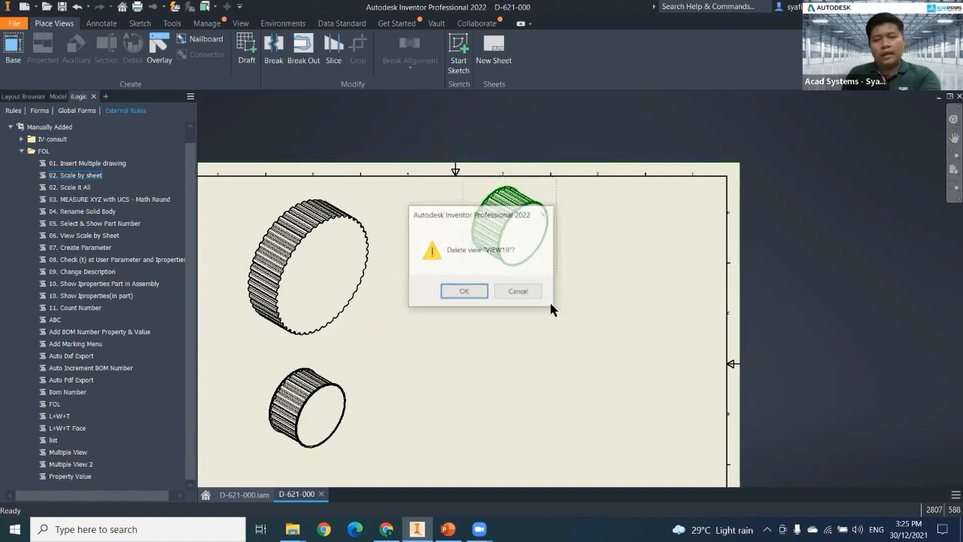
{"action": "key", "text": "Return"}
{"action": "middle_click_drag", "start_coordinate": [498, 244], "coordinate": [570, 187]}
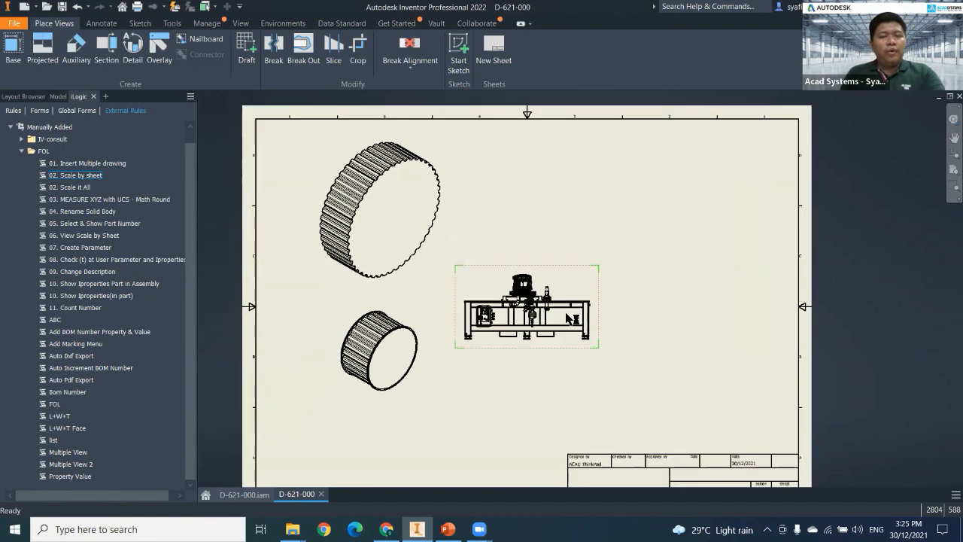
{"action": "key", "text": "Escape"}
{"action": "mouse_move", "coordinate": [432, 304]}
{"action": "middle_mouse_down"}
{"action": "mouse_move", "coordinate": [474, 273]}
{"action": "mouse_move", "coordinate": [483, 251]}
{"action": "middle_mouse_up"}
Run the external rule "01. Insert Multiple drawing", agree to pick drawings, and go to the Frame folder.
{"action": "left_click", "coordinate": [112, 163]}
{"action": "right_click", "coordinate": [112, 163]}
{"action": "left_click", "coordinate": [144, 169]}
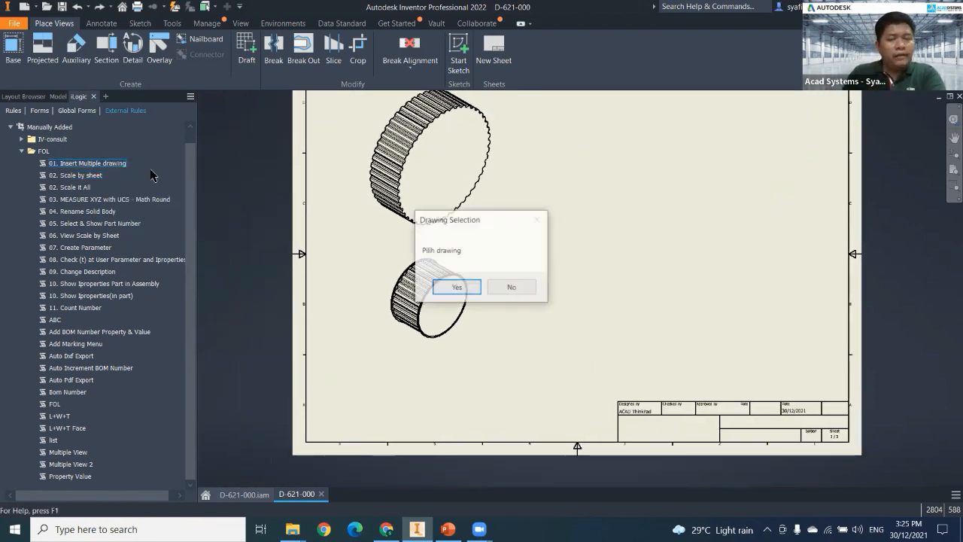
{"action": "left_click", "coordinate": [443, 285]}
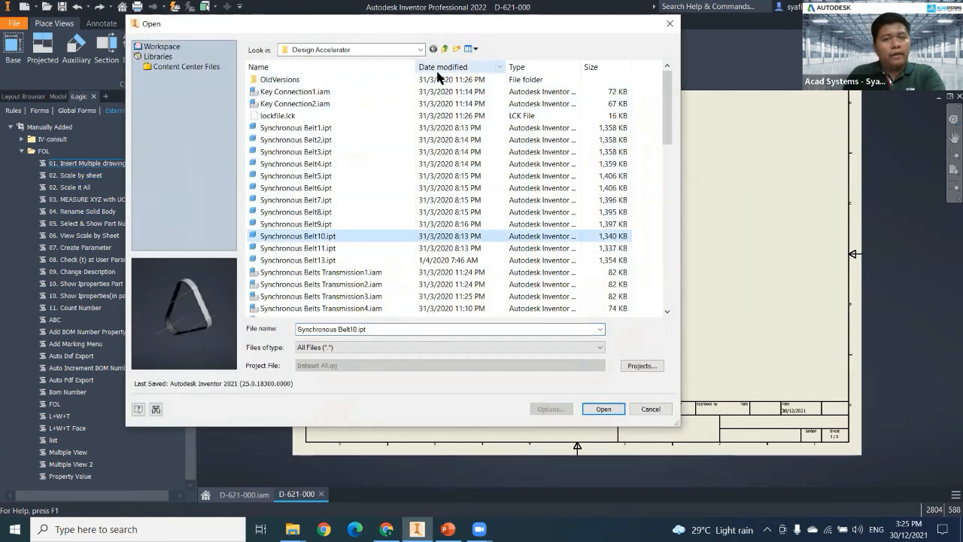
{"action": "left_click", "coordinate": [445, 49]}
{"action": "double_click", "coordinate": [294, 92]}
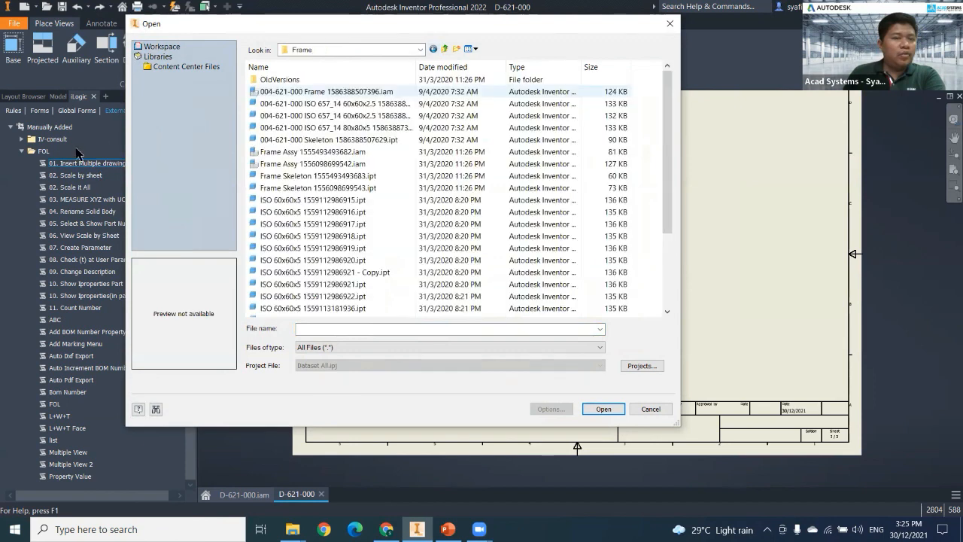
Look through the Frame folder's part files and previews, including the skeleton and the ISO 60x60x5 parts.
{"action": "left_click", "coordinate": [319, 127]}
{"action": "left_click", "coordinate": [319, 139]}
{"action": "left_click", "coordinate": [301, 235]}
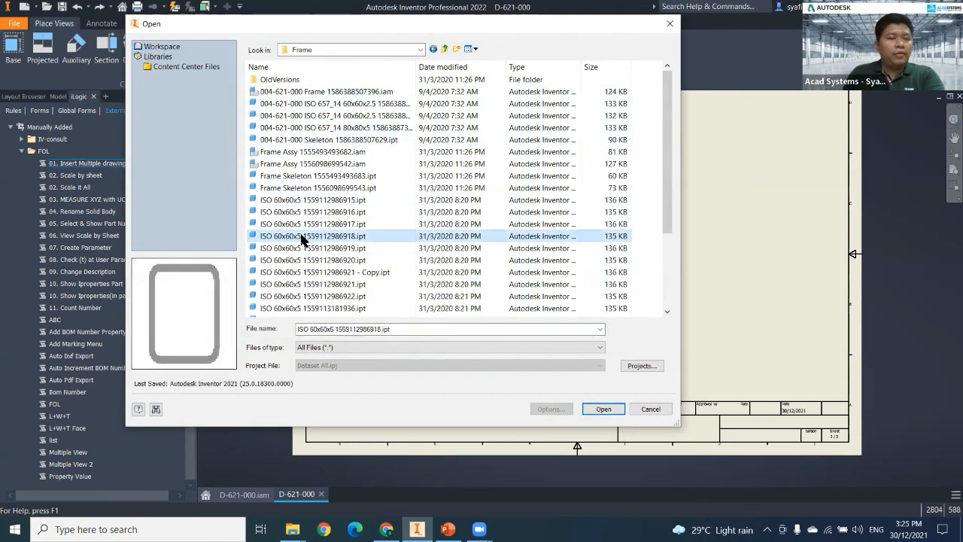
{"action": "left_click", "coordinate": [316, 211]}
{"action": "left_click", "coordinate": [316, 260], "text": "shift"}
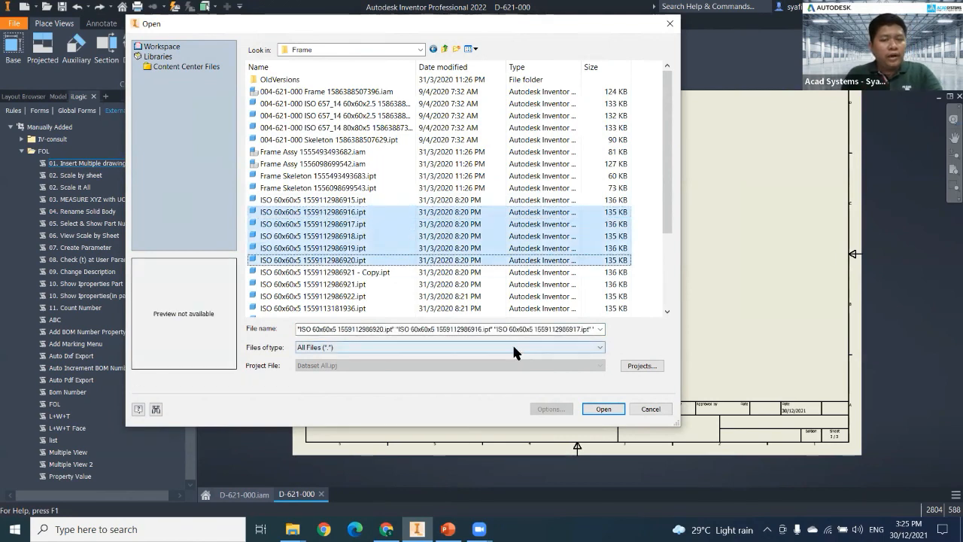
{"action": "left_click", "coordinate": [316, 237]}
{"action": "scroll", "coordinate": [313, 150], "scroll_direction": "down", "scroll_amount": 3}
{"action": "left_click", "coordinate": [301, 166]}
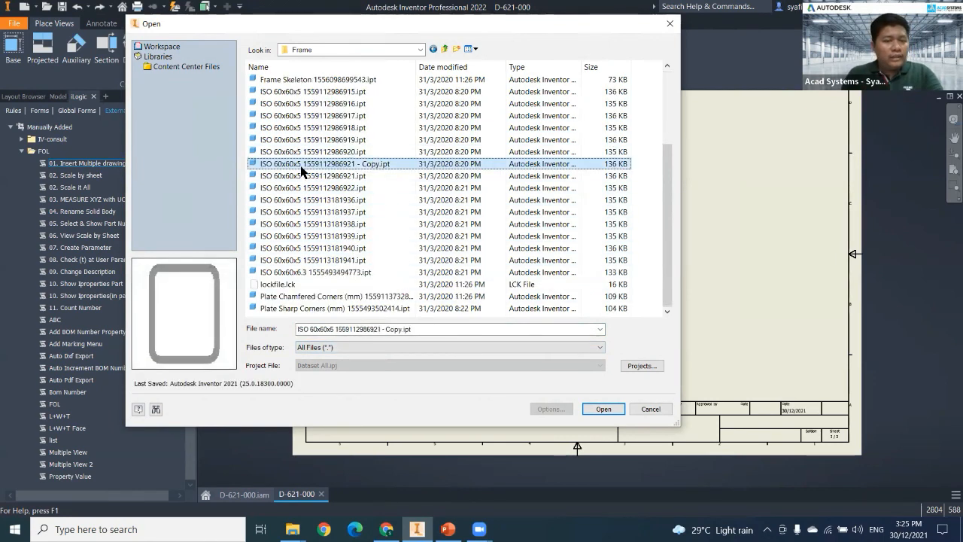
{"action": "scroll", "coordinate": [303, 192], "scroll_direction": "up", "scroll_amount": 2}
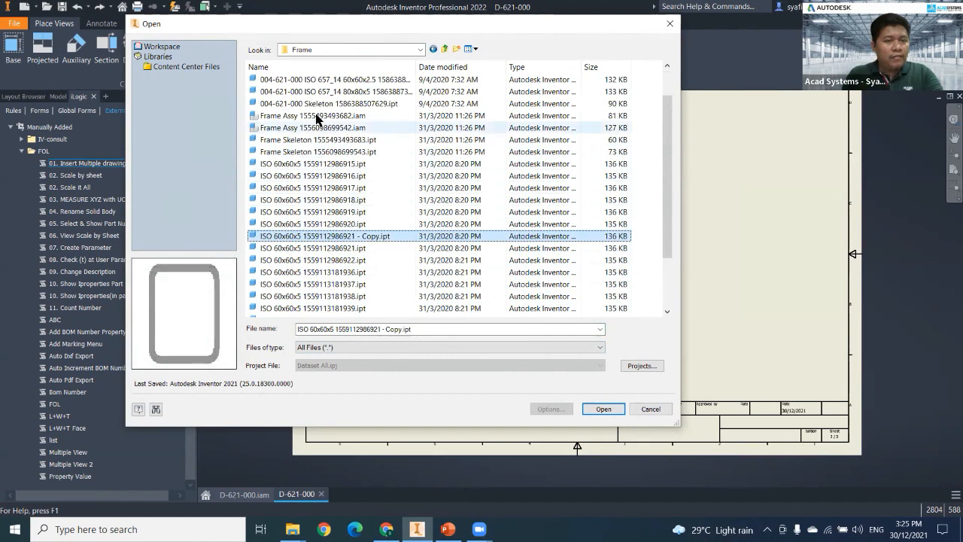
Insert the 004-621-000 ISO 657_14 80x80x5 part and ISO 60x60x5 1559112986921.ipt together as views on the third sheet.
{"action": "left_click", "coordinate": [320, 91], "text": "shift"}
{"action": "left_click", "coordinate": [312, 247]}
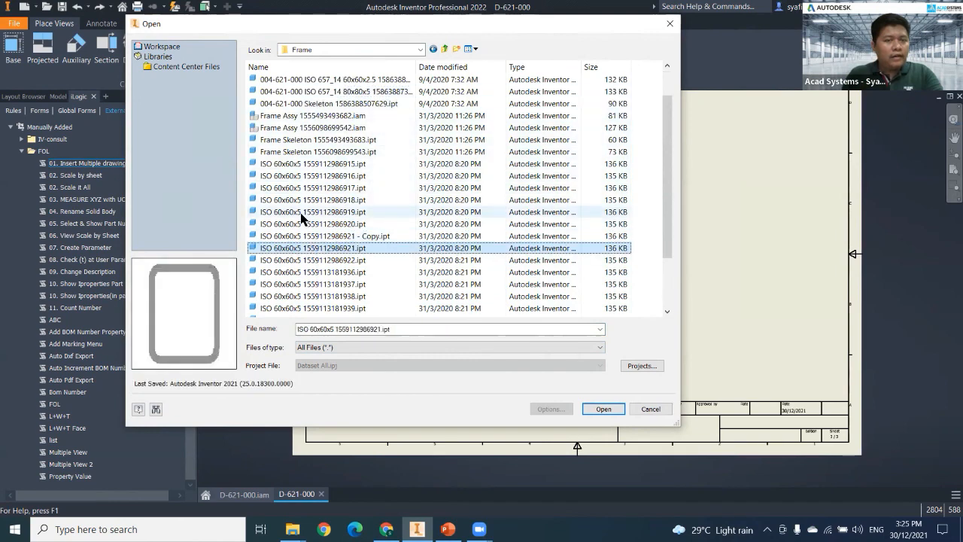
{"action": "left_click", "coordinate": [316, 91], "text": "ctrl"}
{"action": "scroll", "coordinate": [318, 128], "scroll_direction": "up", "scroll_amount": 1}
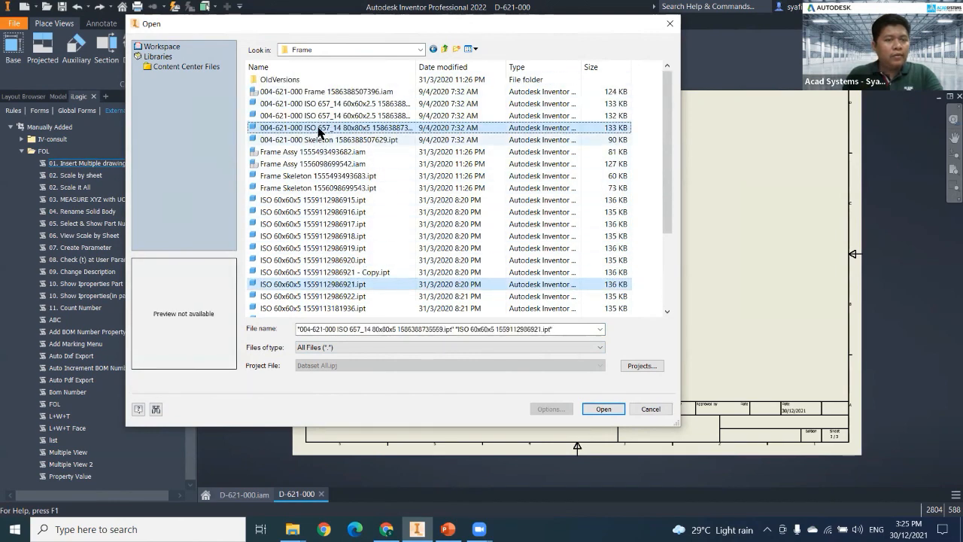
{"action": "left_click", "coordinate": [603, 409]}
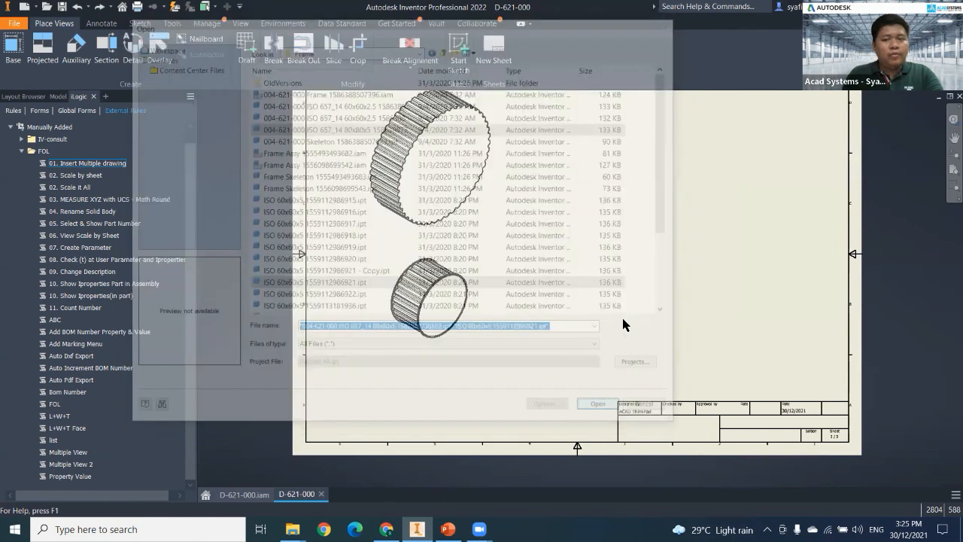
{"action": "left_click", "coordinate": [580, 297]}
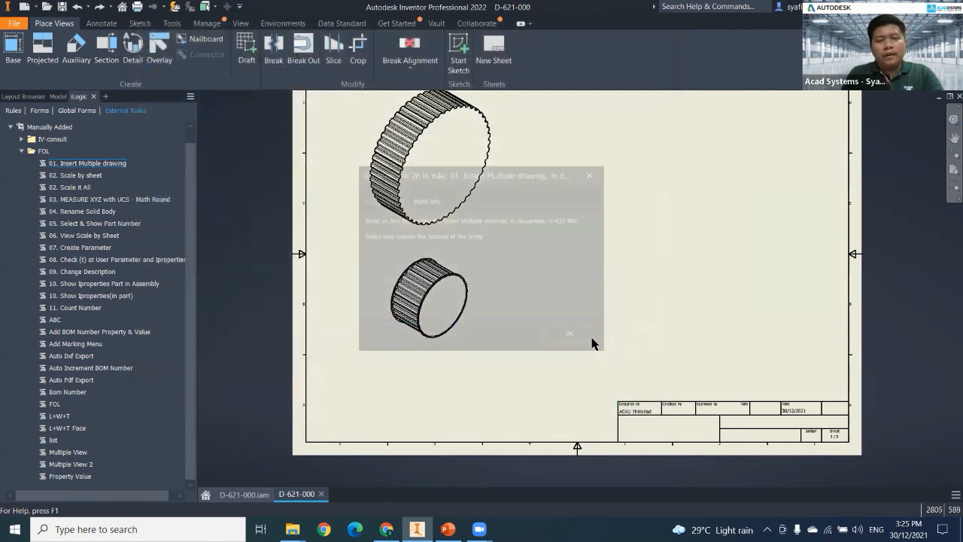
{"action": "left_click", "coordinate": [570, 333]}
Run the external rule "02. Scale by sheet" to scale the oversized tube views on the third sheet to 1:2.
{"action": "right_click", "coordinate": [107, 176]}
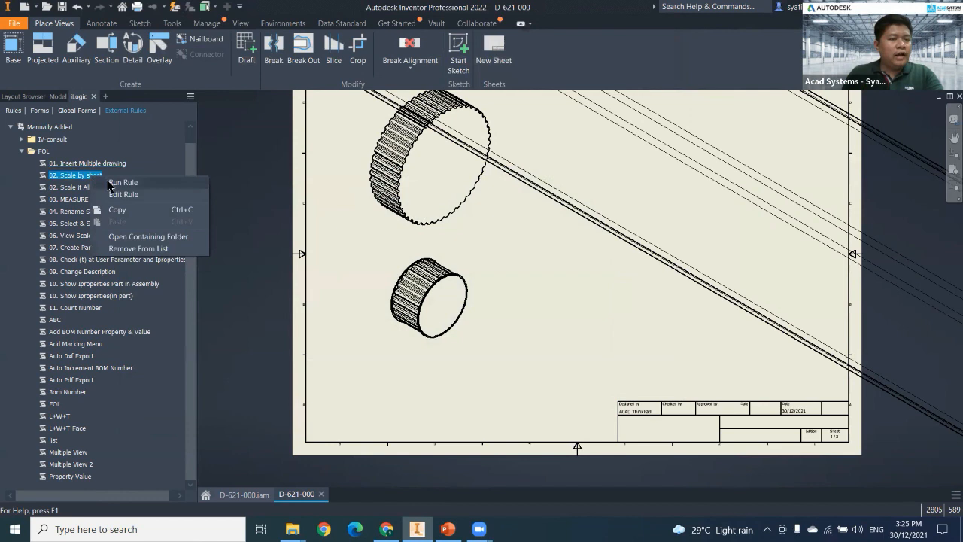
{"action": "left_click", "coordinate": [121, 183]}
{"action": "type", "text": ".1"}
{"action": "key", "text": "Return"}
Separate the two overlapping tube views, placing one above the title block and the other near the sheet's upper edge.
{"action": "scroll", "coordinate": [555, 335], "scroll_direction": "down", "scroll_amount": 2}
{"action": "middle_click_drag", "start_coordinate": [565, 330], "coordinate": [521, 339]}
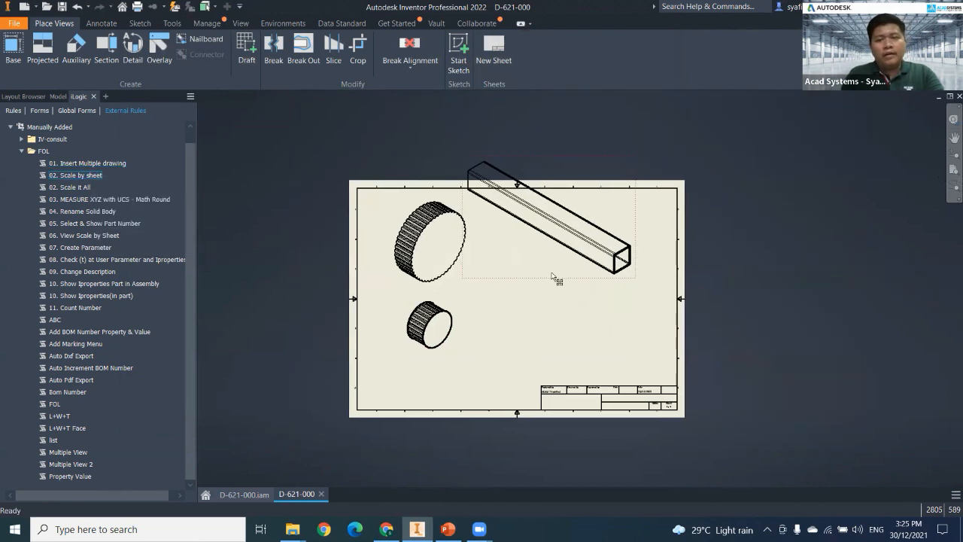
{"action": "left_click_drag", "start_coordinate": [559, 283], "coordinate": [569, 385]}
{"action": "left_click_drag", "start_coordinate": [587, 276], "coordinate": [610, 286]}
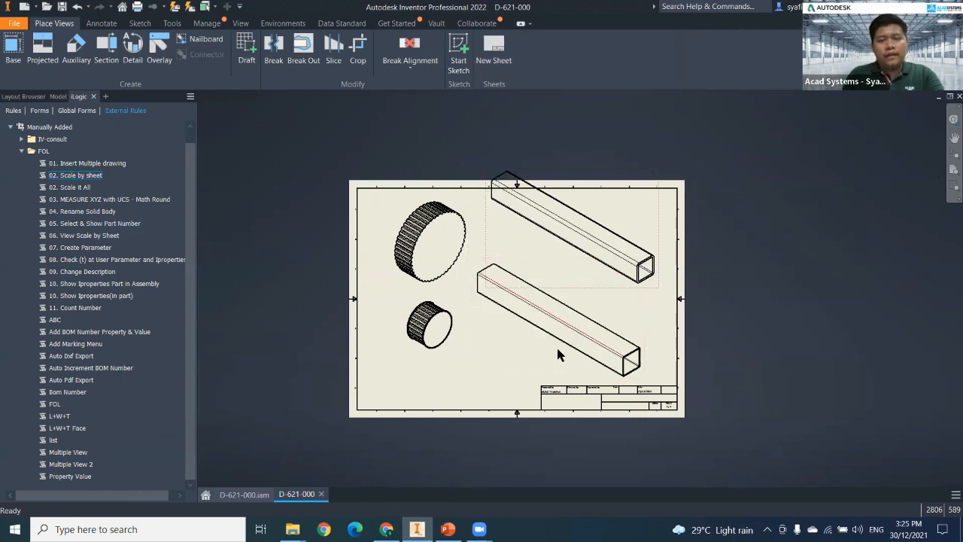
Reorient the lower tube view VIEW20 to Front, project a side view from it, and move its end view beside the small pulley.
{"action": "double_click", "coordinate": [532, 360]}
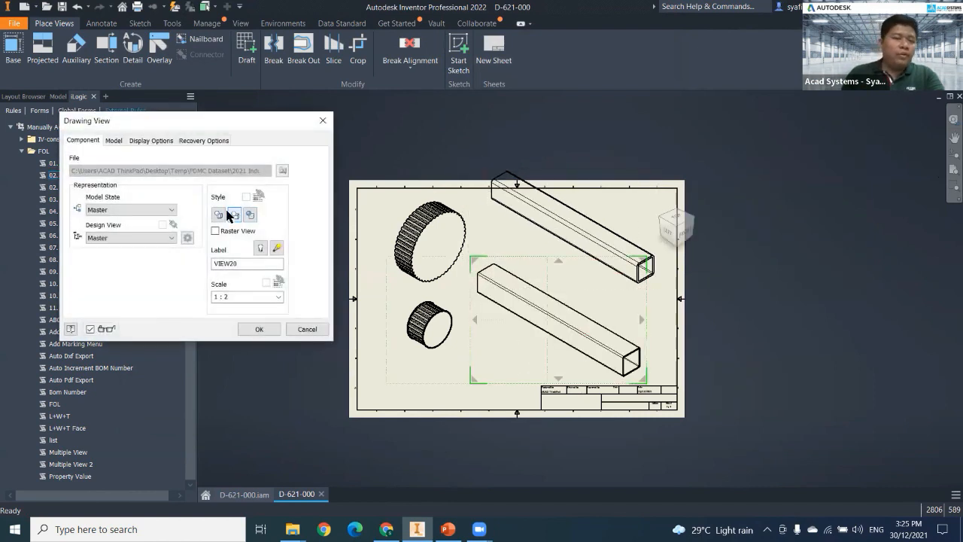
{"action": "left_click", "coordinate": [686, 234]}
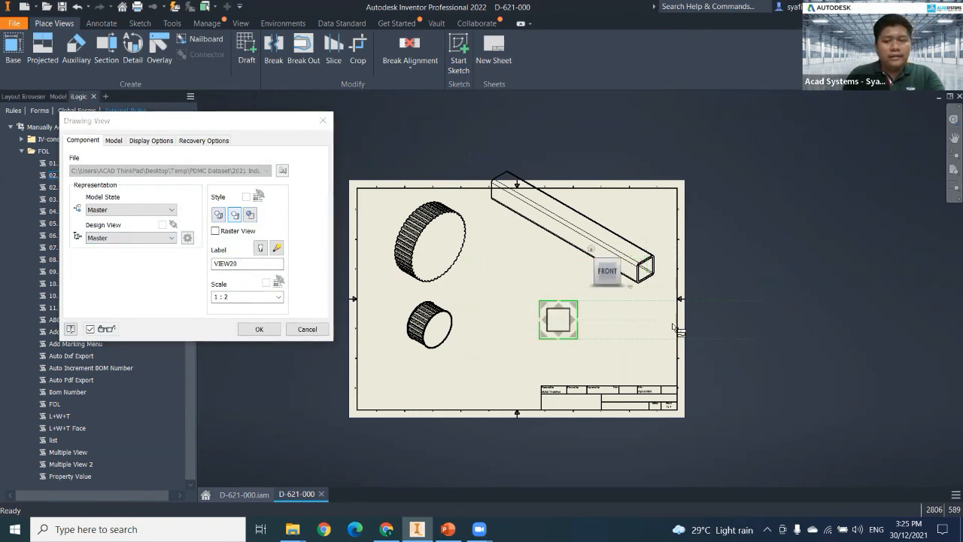
{"action": "left_click", "coordinate": [259, 329]}
{"action": "left_click_drag", "start_coordinate": [554, 346], "coordinate": [481, 372]}
{"action": "left_click_drag", "start_coordinate": [566, 367], "coordinate": [565, 367]}
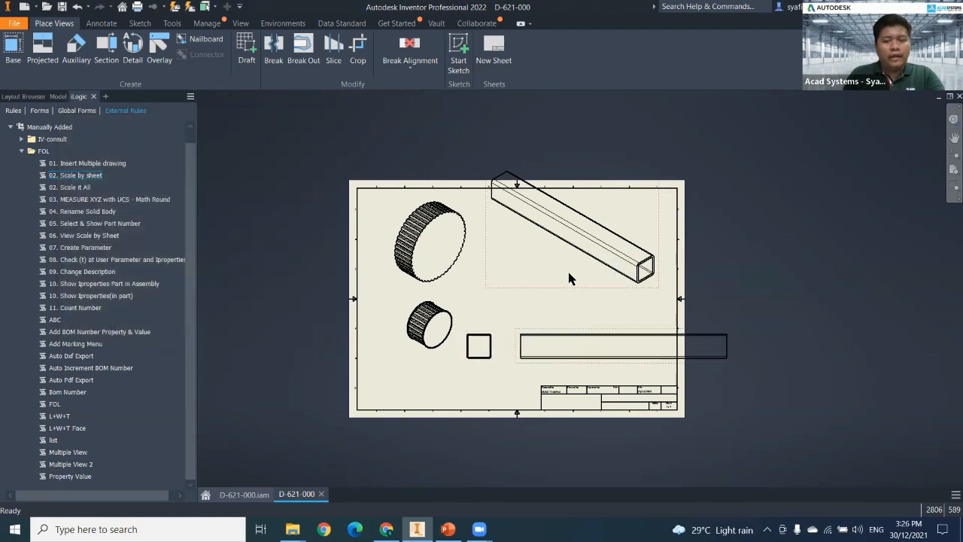
Reorient the upper tube view VIEW21 to Front with a projected side view, and shift both views toward the large pulley.
{"action": "double_click", "coordinate": [568, 270]}
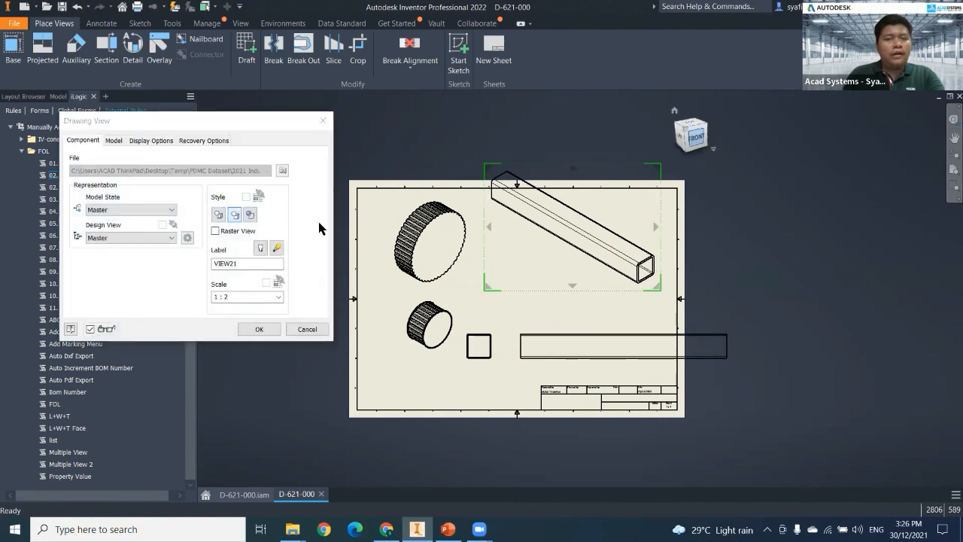
{"action": "left_click", "coordinate": [702, 137]}
{"action": "left_click", "coordinate": [667, 223]}
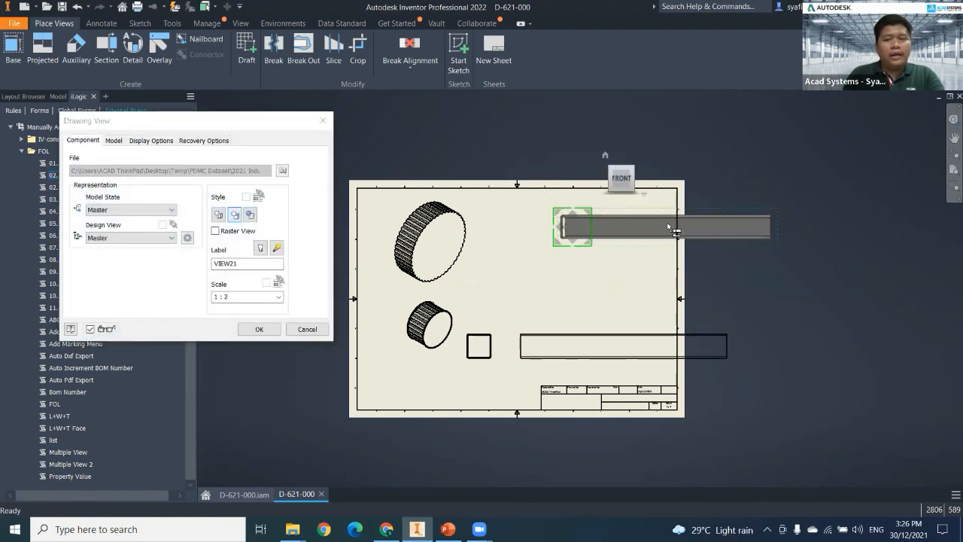
{"action": "left_click", "coordinate": [259, 329]}
{"action": "left_click_drag", "start_coordinate": [569, 226], "coordinate": [501, 260]}
{"action": "left_click_drag", "start_coordinate": [659, 287], "coordinate": [534, 282]}
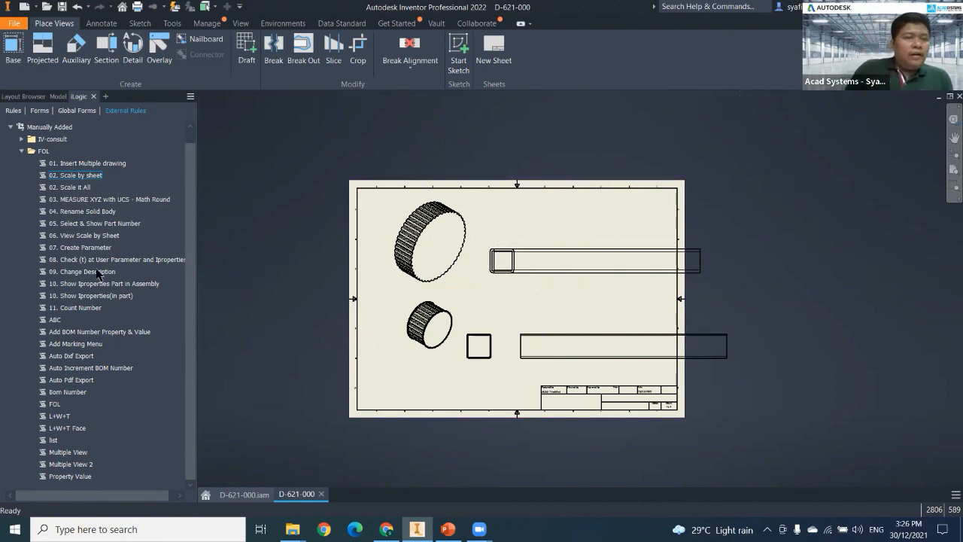
Pull the upper tube's overlapping end and side views apart, leaving the end view close to the large pulley.
{"action": "left_click_drag", "start_coordinate": [454, 286], "coordinate": [439, 291]}
{"action": "scroll", "coordinate": [524, 289], "scroll_direction": "up", "scroll_amount": 3}
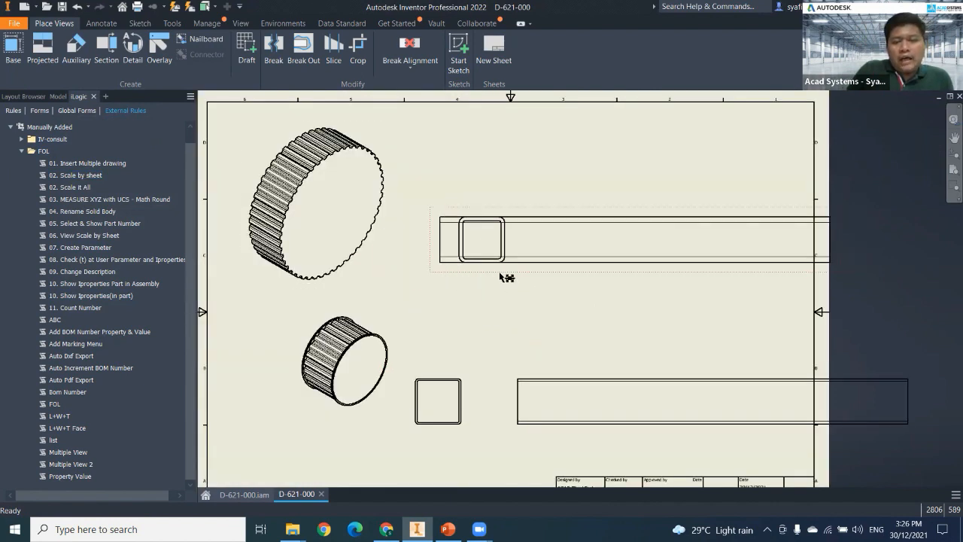
{"action": "left_click_drag", "start_coordinate": [558, 271], "coordinate": [623, 271]}
{"action": "middle_click_drag", "start_coordinate": [499, 330], "coordinate": [503, 306]}
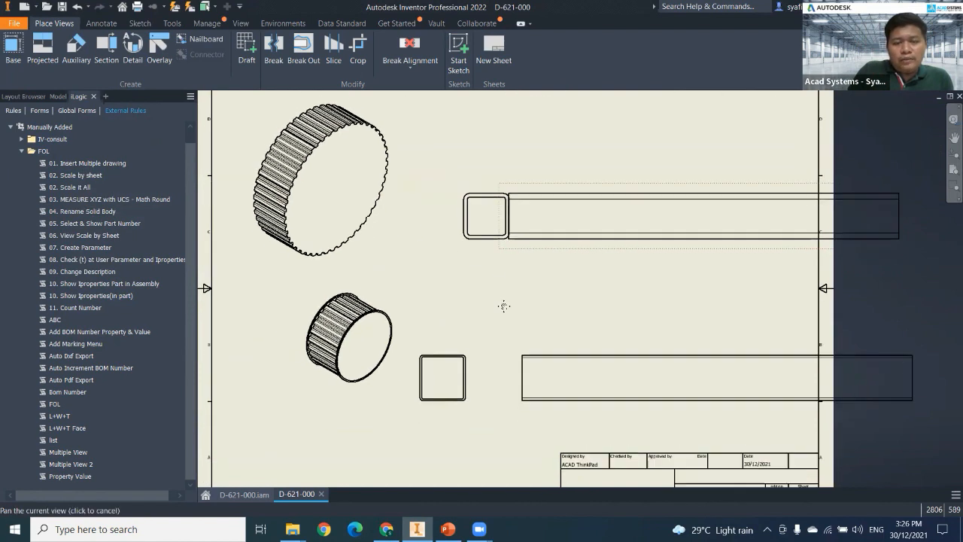
{"action": "left_click_drag", "start_coordinate": [490, 251], "coordinate": [454, 241]}
{"action": "left_click_drag", "start_coordinate": [569, 243], "coordinate": [542, 243]}
{"action": "left_click_drag", "start_coordinate": [444, 240], "coordinate": [422, 247]}
Retrieve model annotations for the lower tube's end view, keeping the 60.0 width, 60.0 height and 2.5 wall thickness dimensions.
{"action": "middle_click_drag", "start_coordinate": [450, 300], "coordinate": [450, 217]}
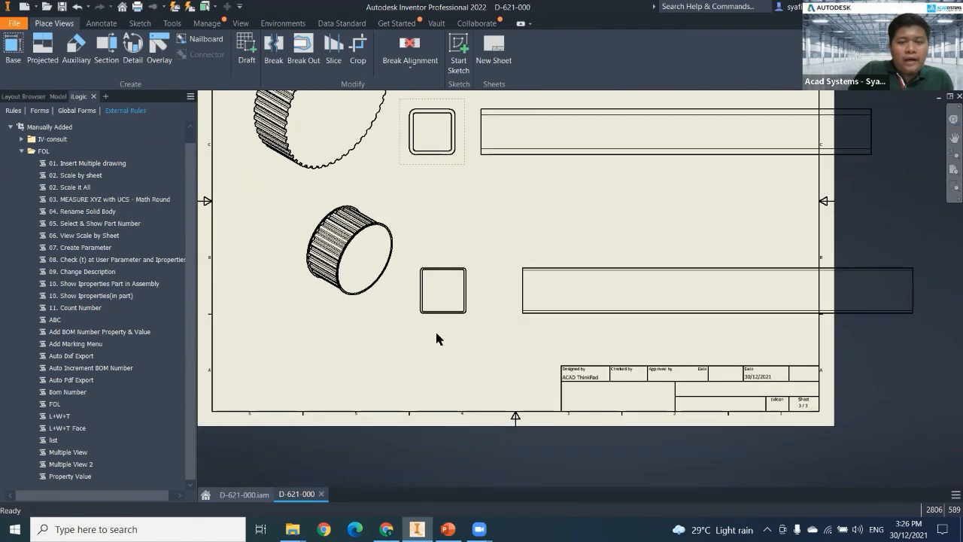
{"action": "scroll", "coordinate": [436, 339], "scroll_direction": "up", "scroll_amount": 3}
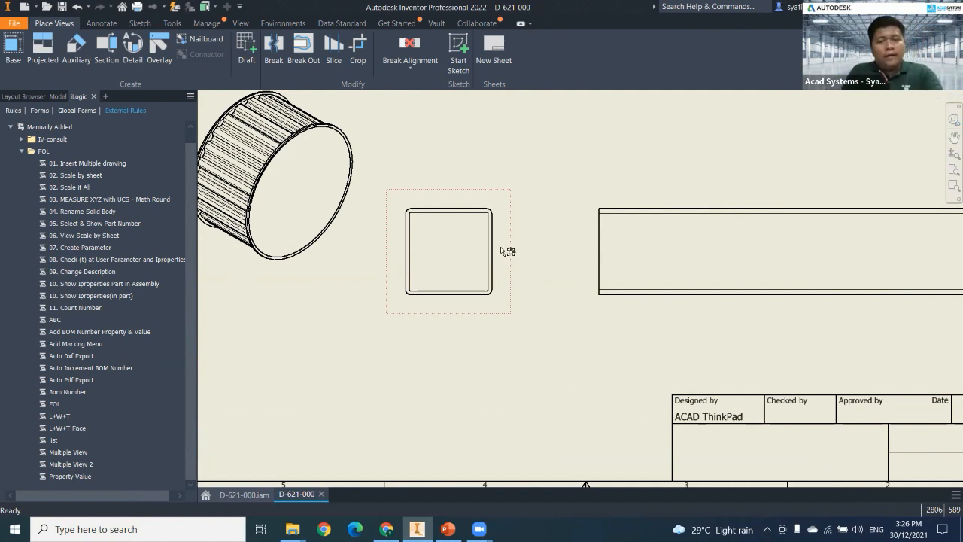
{"action": "right_click", "coordinate": [509, 248]}
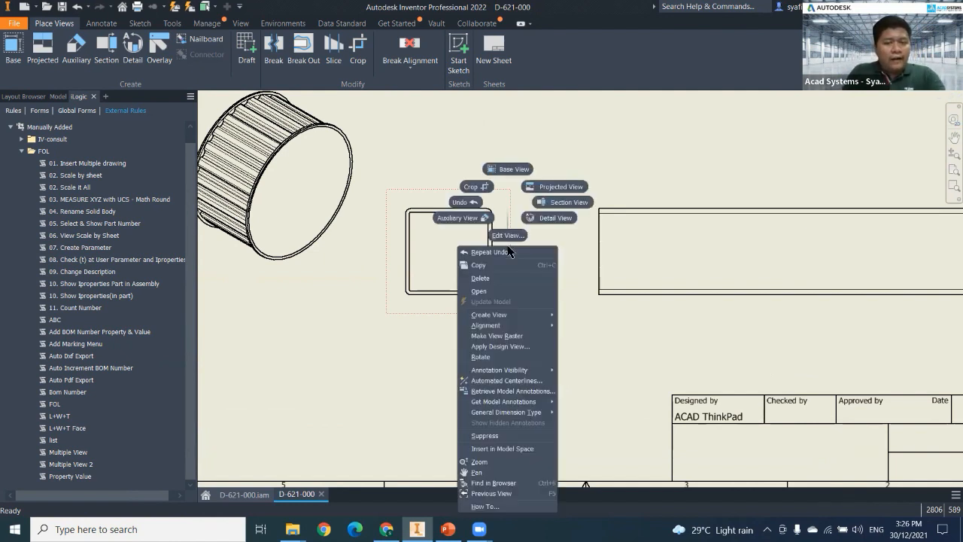
{"action": "left_click", "coordinate": [517, 392]}
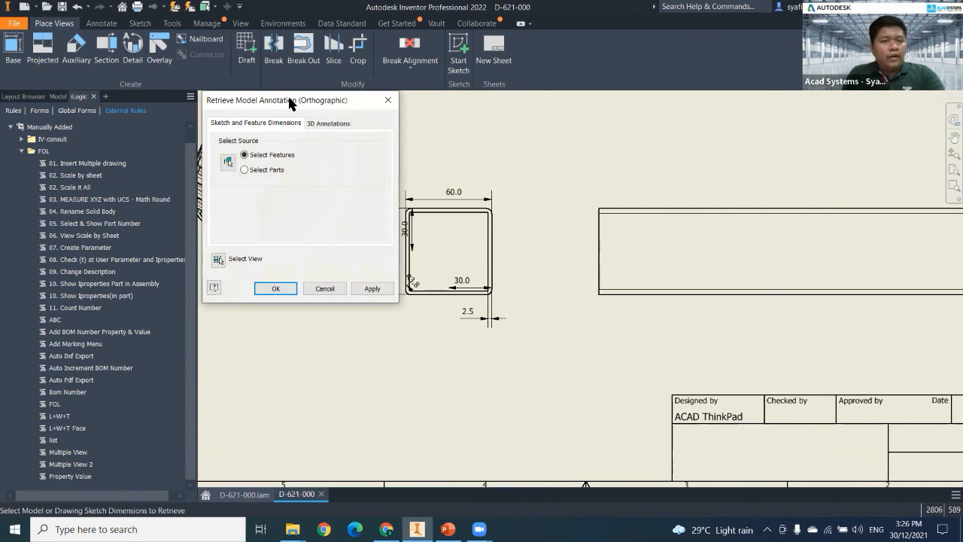
{"action": "left_click_drag", "start_coordinate": [243, 102], "coordinate": [196, 105]}
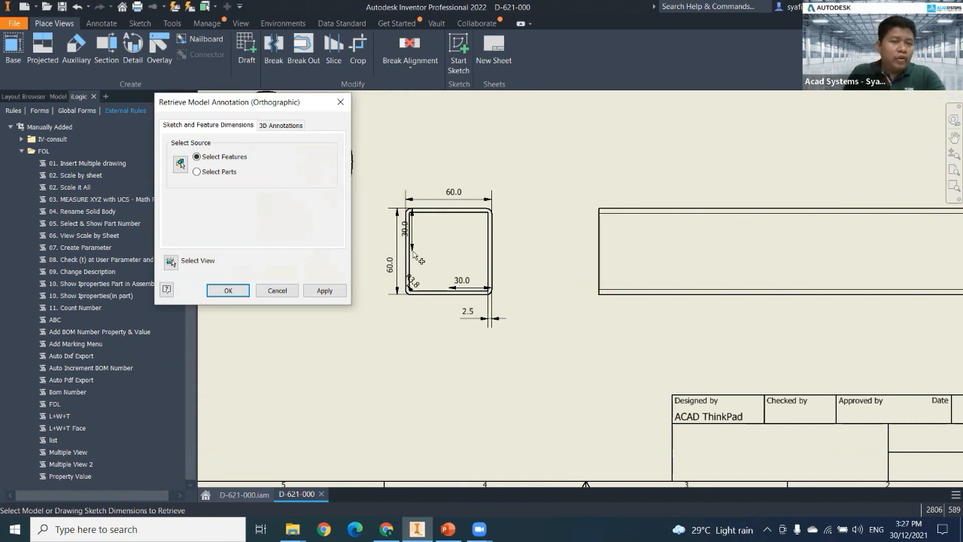
{"action": "left_click", "coordinate": [397, 260]}
{"action": "left_click", "coordinate": [454, 195]}
{"action": "left_click", "coordinate": [491, 319]}
{"action": "left_click", "coordinate": [228, 291]}
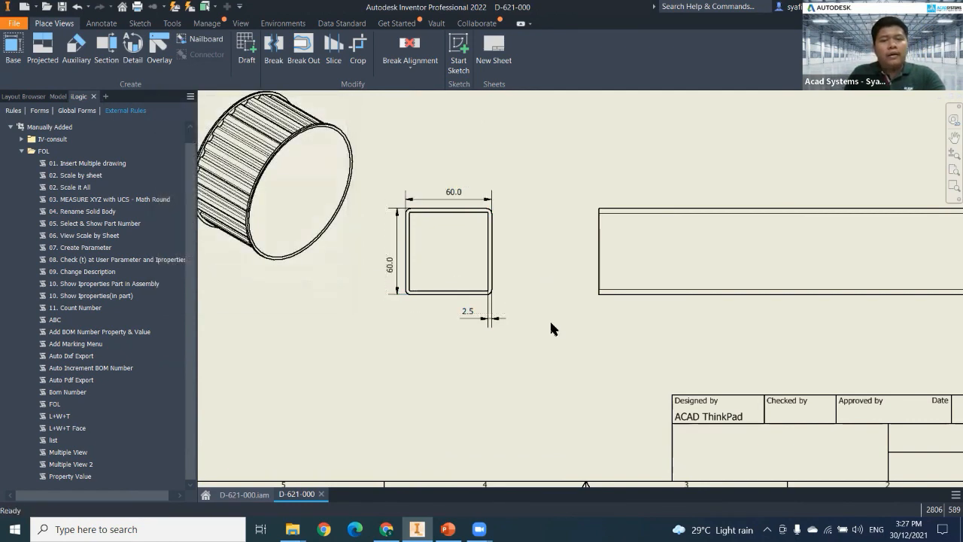
Retrieve model annotations for the upper tube's end view, keeping the 60.0 width, 60.0 height and 5.0 wall thickness dimensions.
{"action": "middle_click_drag", "start_coordinate": [544, 272], "coordinate": [540, 371]}
{"action": "middle_click_drag", "start_coordinate": [512, 139], "coordinate": [509, 331]}
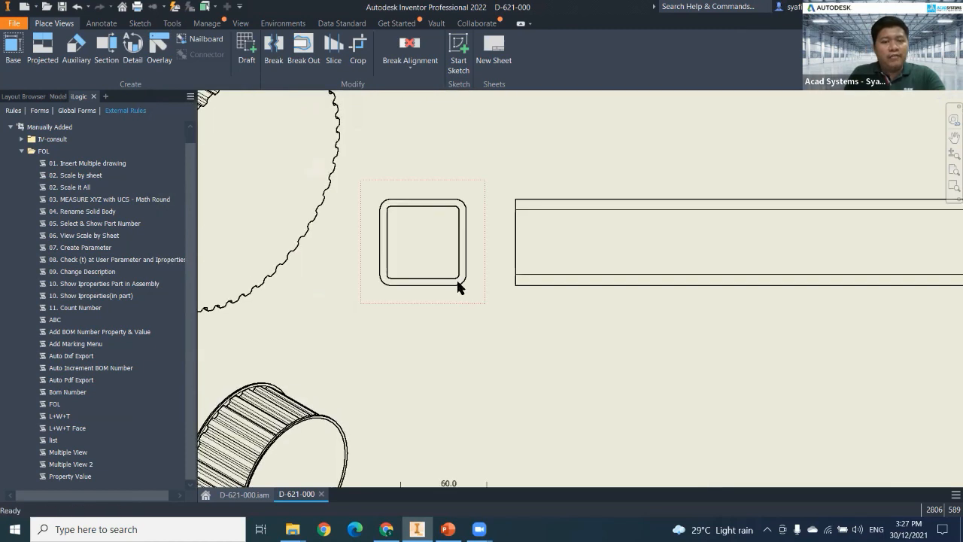
{"action": "right_click", "coordinate": [462, 301]}
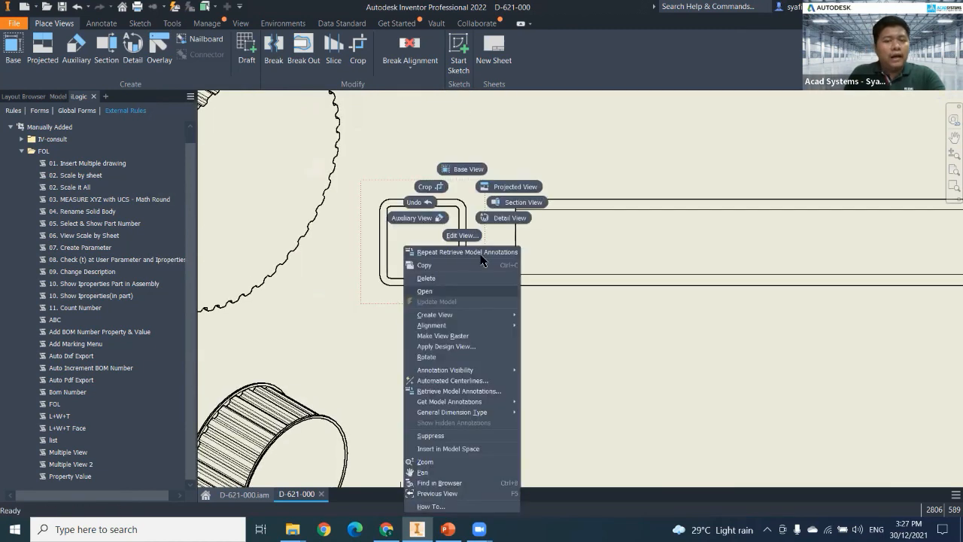
{"action": "left_click", "coordinate": [461, 391]}
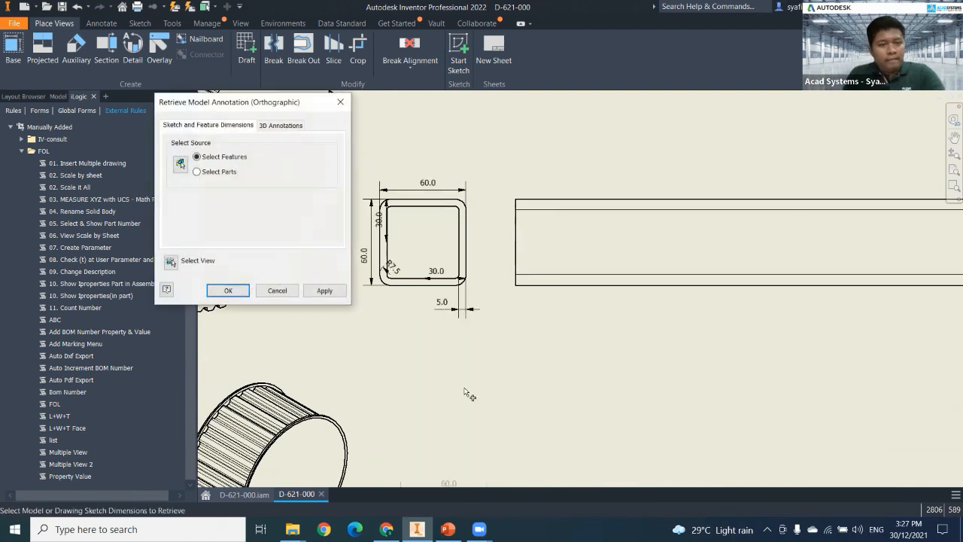
{"action": "left_click", "coordinate": [457, 310]}
{"action": "left_click", "coordinate": [366, 259]}
{"action": "left_click", "coordinate": [427, 188]}
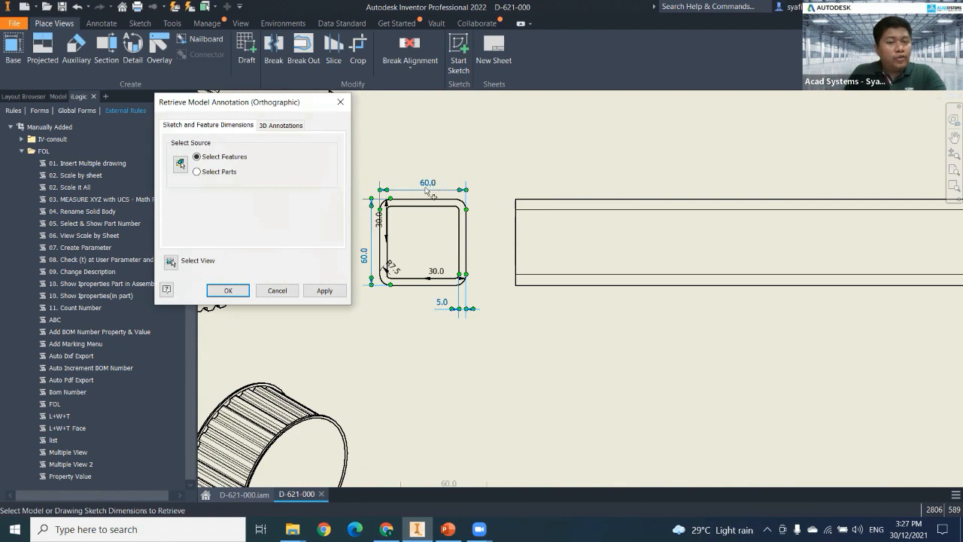
{"action": "left_click", "coordinate": [226, 291]}
Move the lower tube's side view toward its dimensioned end view so the tube fits inside the sheet border.
{"action": "scroll", "coordinate": [457, 342], "scroll_direction": "down", "scroll_amount": 3}
{"action": "middle_click_drag", "start_coordinate": [518, 309], "coordinate": [573, 228]}
{"action": "middle_click_drag", "start_coordinate": [579, 312], "coordinate": [582, 235]}
{"action": "middle_click_drag", "start_coordinate": [617, 297], "coordinate": [547, 257]}
{"action": "left_click_drag", "start_coordinate": [617, 284], "coordinate": [501, 257]}
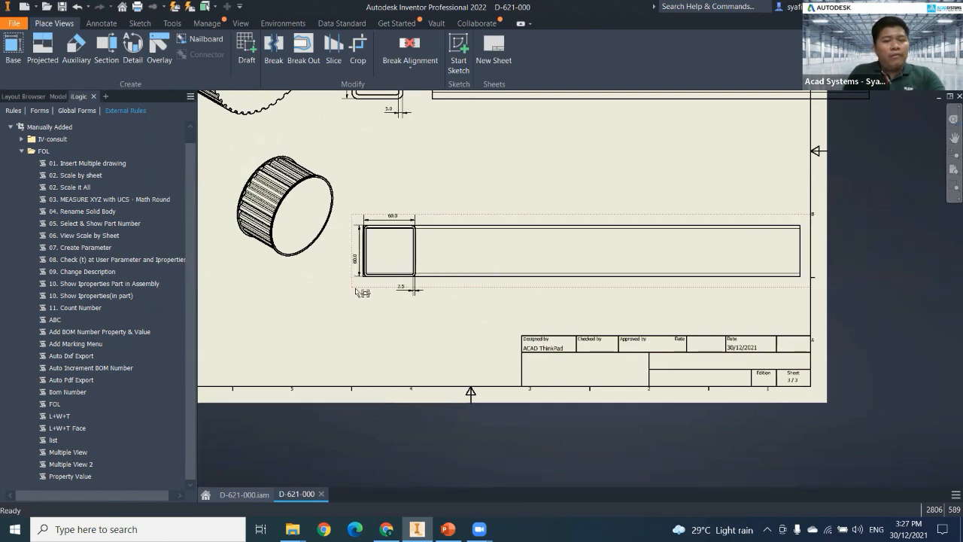
{"action": "middle_click_drag", "start_coordinate": [351, 292], "coordinate": [410, 380]}
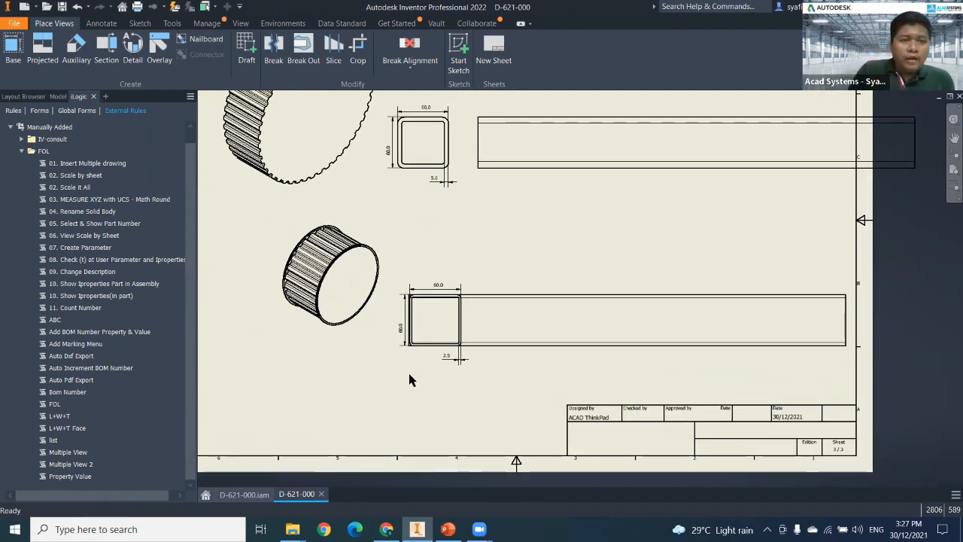
Open the property fields of sheet 3's ISO title block for editing and bring up the drawing's iProperties.
{"action": "left_click", "coordinate": [58, 97]}
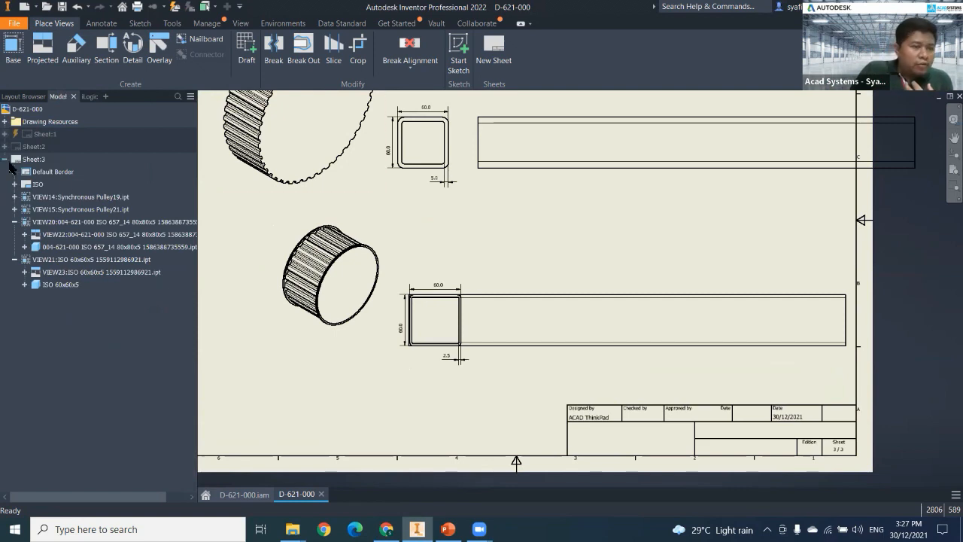
{"action": "left_click", "coordinate": [6, 160]}
{"action": "left_click", "coordinate": [7, 159]}
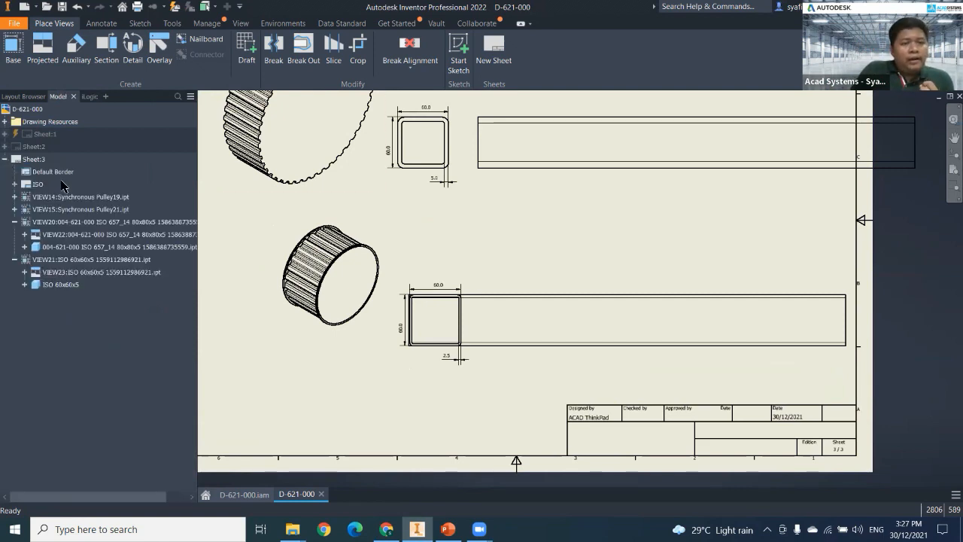
{"action": "left_click", "coordinate": [15, 184]}
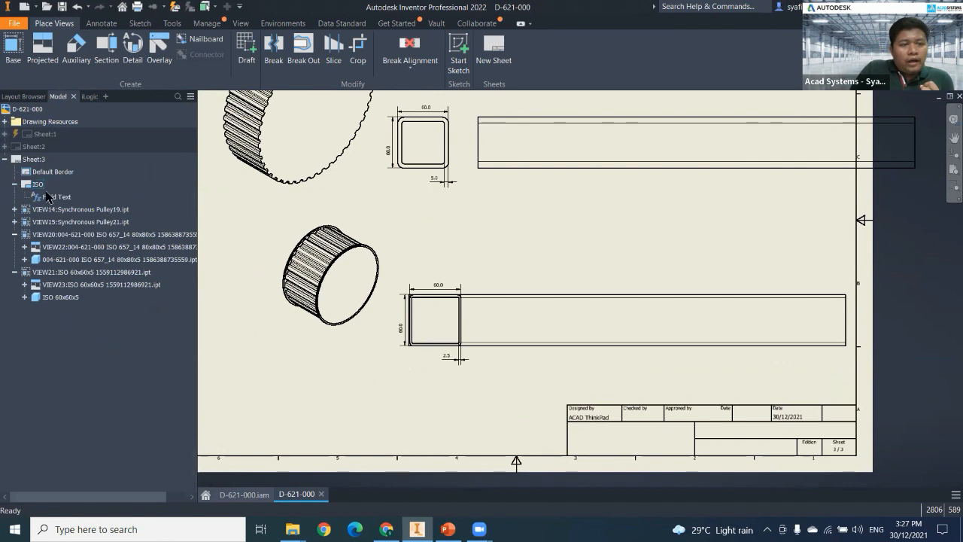
{"action": "right_click", "coordinate": [51, 197]}
{"action": "left_click", "coordinate": [83, 216]}
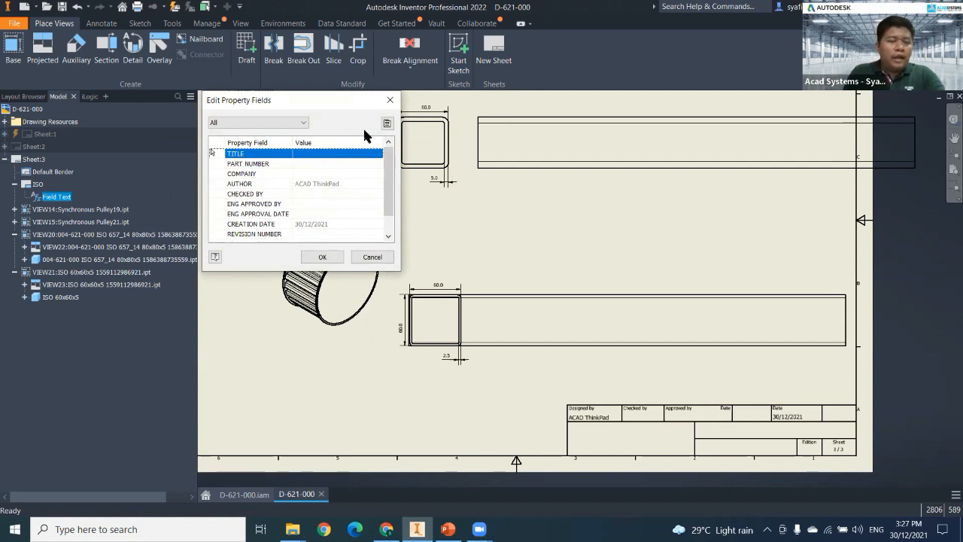
{"action": "left_click", "coordinate": [388, 122]}
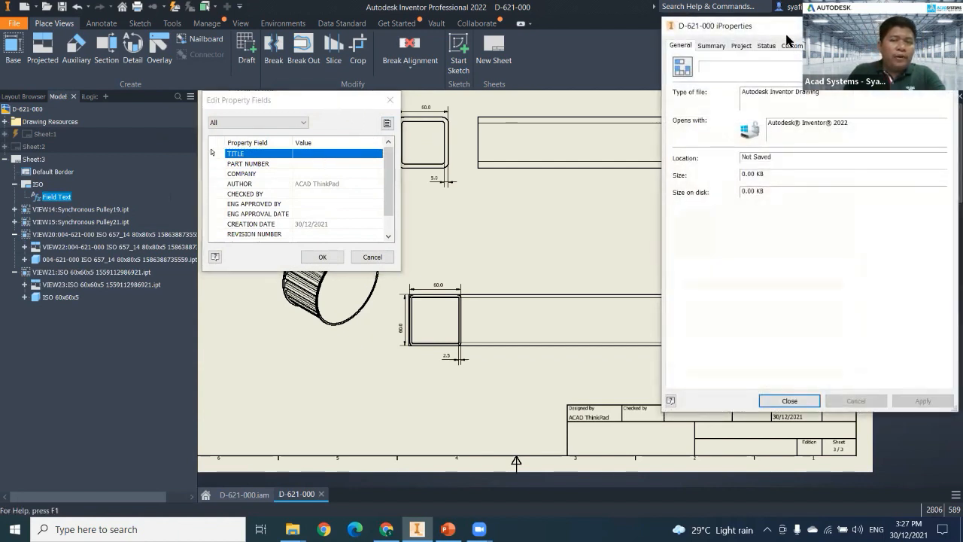
{"action": "left_click_drag", "start_coordinate": [779, 29], "coordinate": [629, 33]}
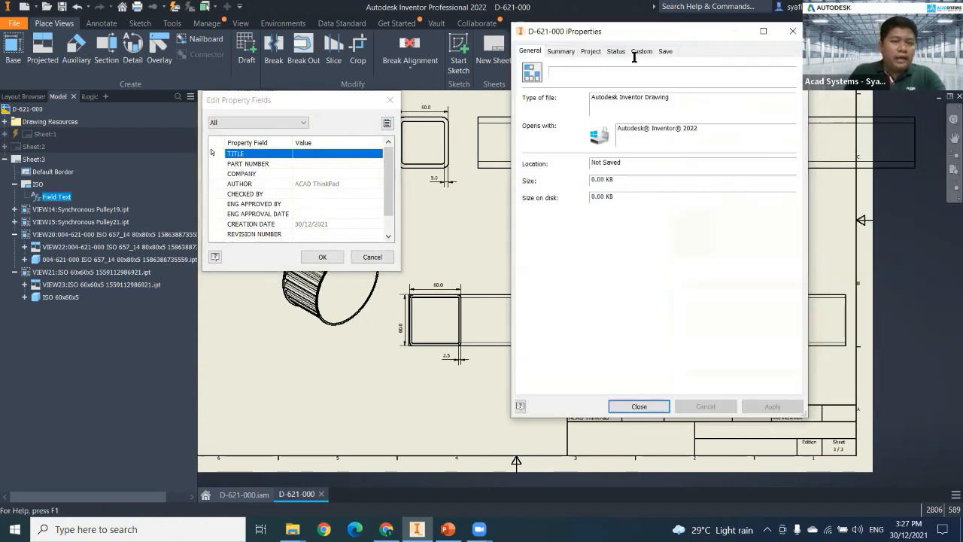
Set the drawing's title to A and its part number to AA1.
{"action": "left_click", "coordinate": [561, 52]}
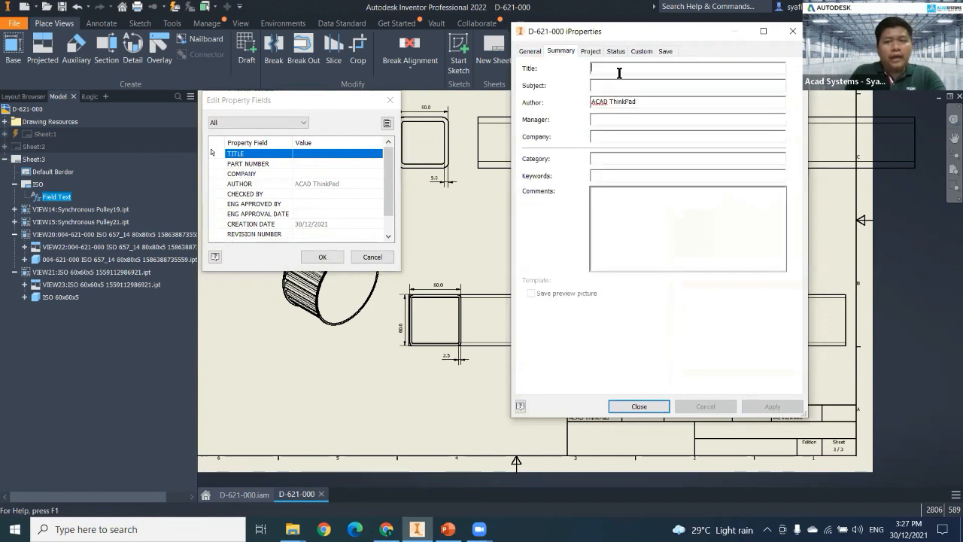
{"action": "type", "text": "A"}
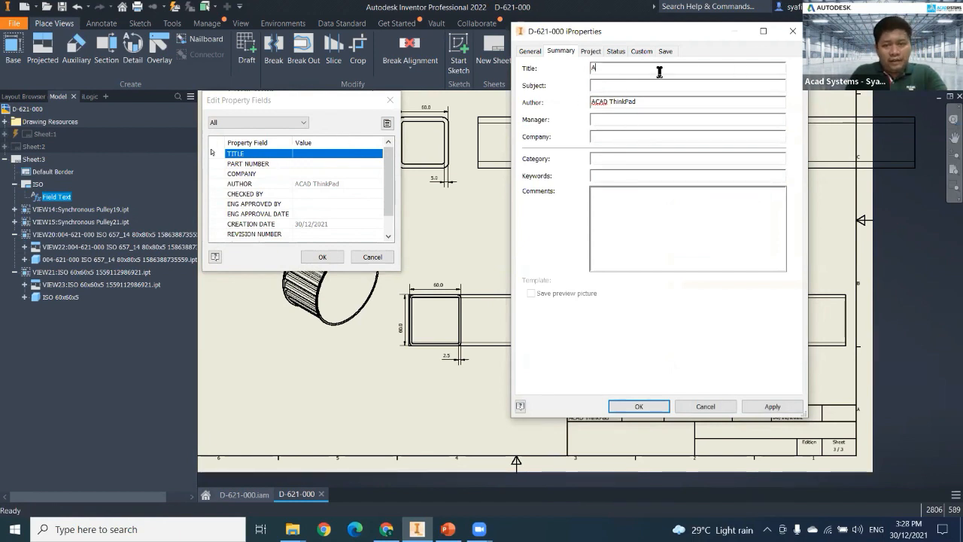
{"action": "left_click", "coordinate": [592, 51]}
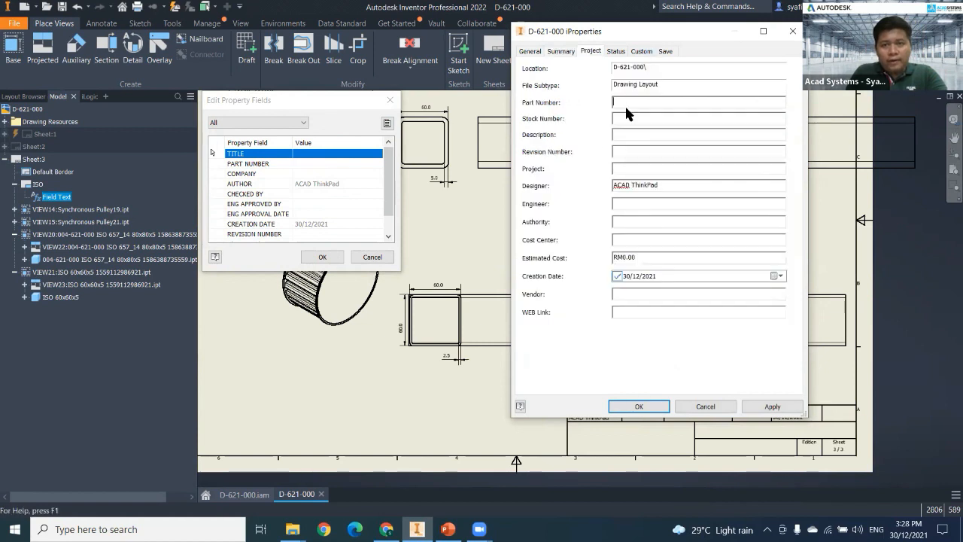
Look through the status, custom, save, project and summary properties available for the drawing.
{"action": "left_click", "coordinate": [618, 50]}
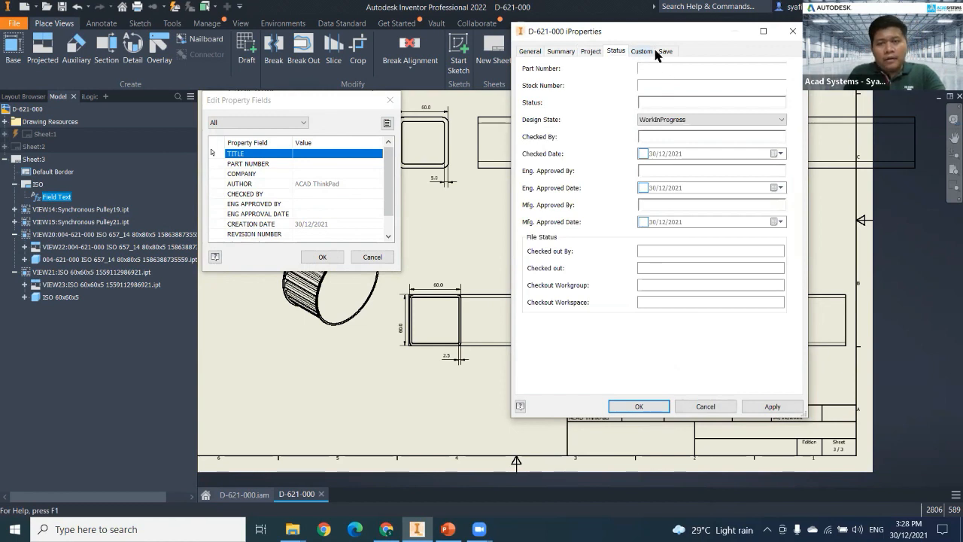
{"action": "left_click", "coordinate": [655, 51]}
{"action": "left_click", "coordinate": [666, 51]}
{"action": "left_click", "coordinate": [617, 51]}
{"action": "left_click", "coordinate": [598, 49]}
{"action": "left_click", "coordinate": [561, 51]}
{"action": "left_click", "coordinate": [641, 51]}
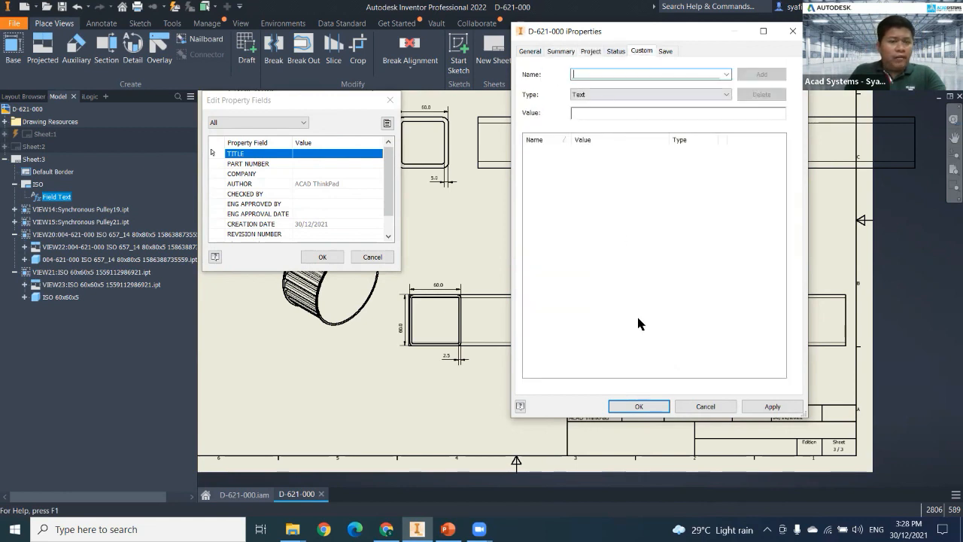
Apply the iProperties changes to the title block, and close both the iProperties and the property field editor.
{"action": "left_click", "coordinate": [772, 406]}
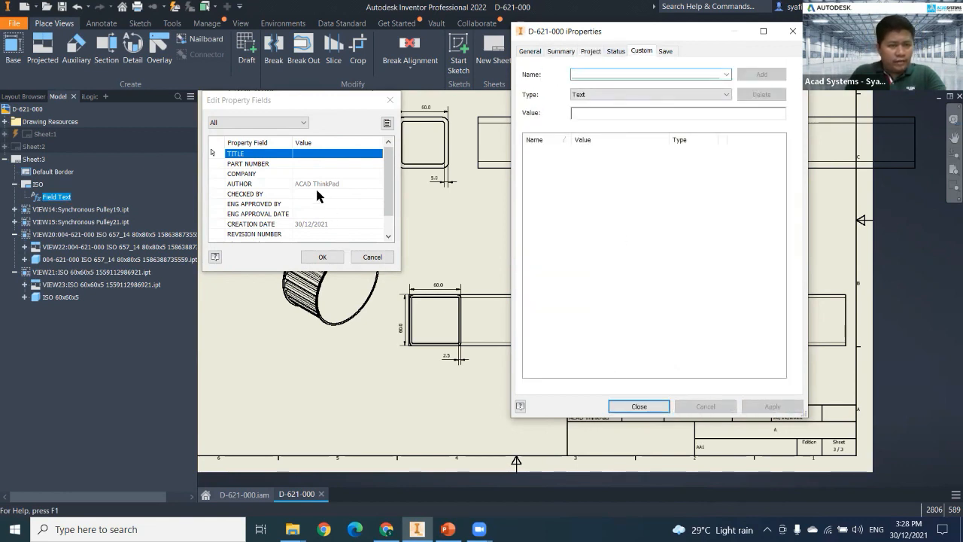
{"action": "left_click", "coordinate": [639, 407]}
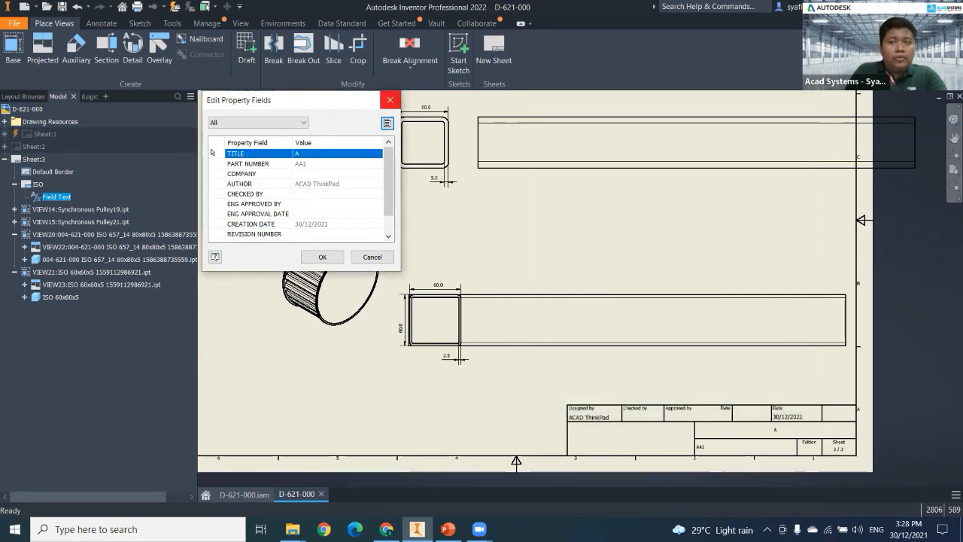
{"action": "left_click", "coordinate": [391, 99]}
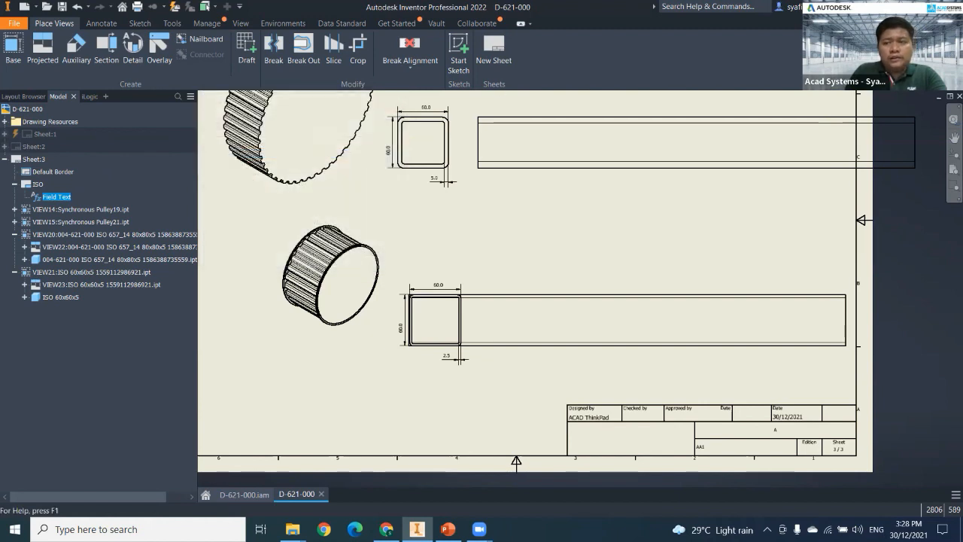
Open the Programming/API Help and bring up the drawing annotation sample on copying a title block definition.
{"action": "left_click", "coordinate": [795, 22]}
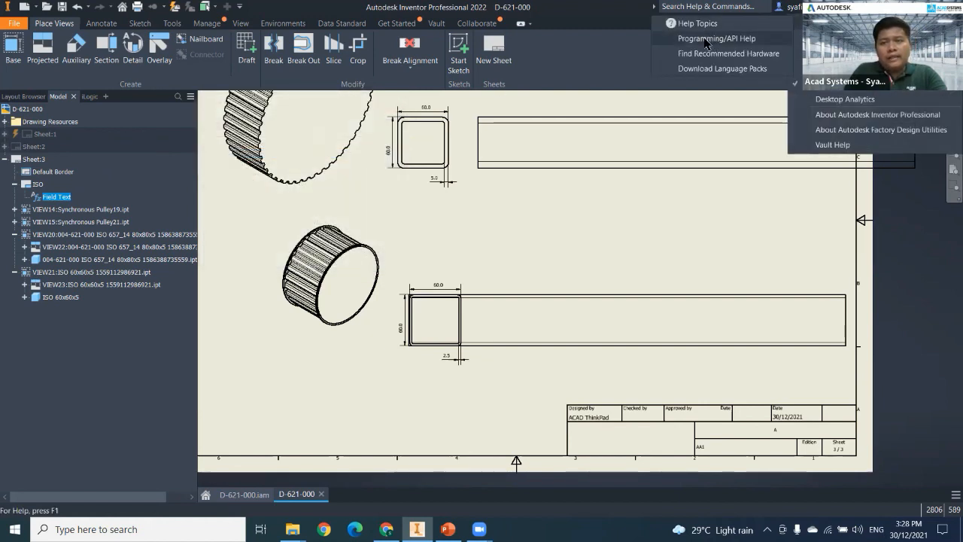
{"action": "left_click", "coordinate": [705, 41]}
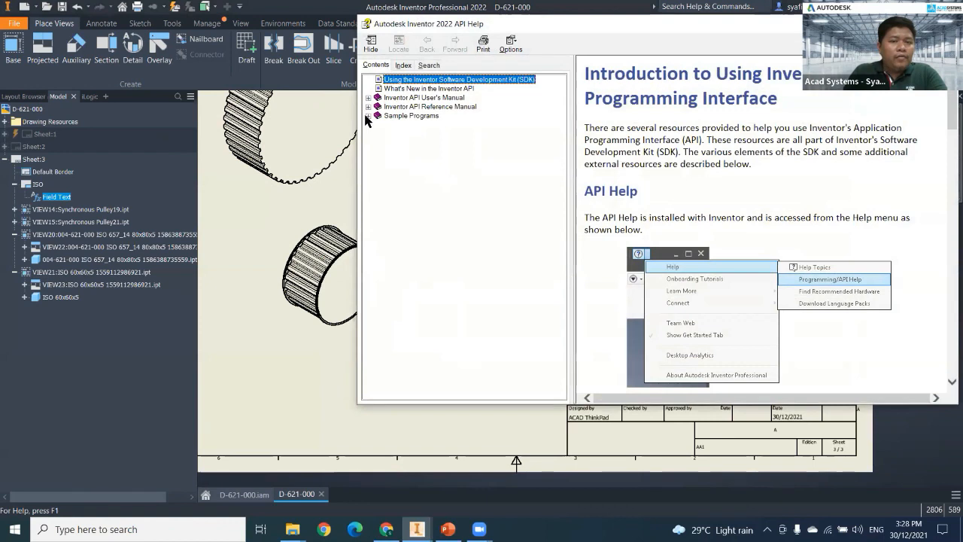
{"action": "left_click", "coordinate": [368, 116]}
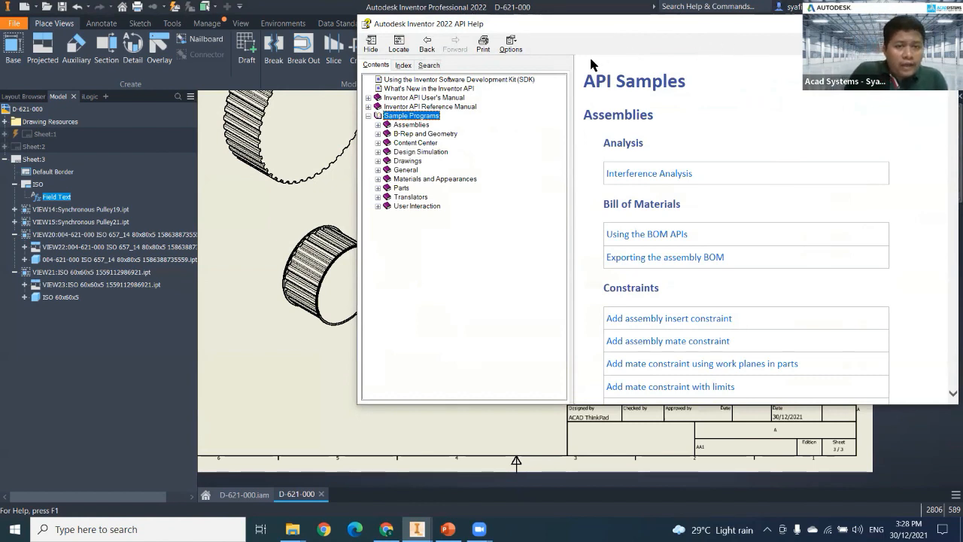
{"action": "left_click", "coordinate": [376, 160]}
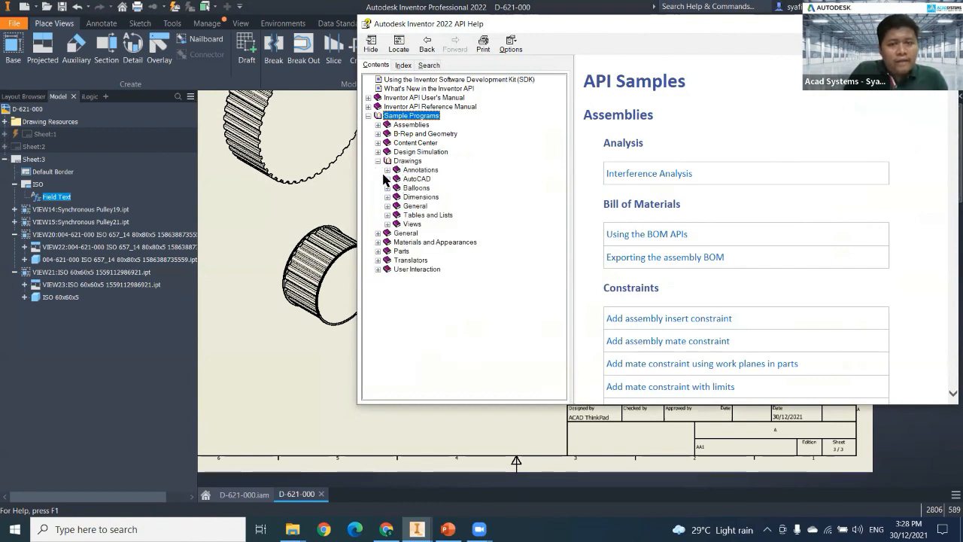
{"action": "left_click", "coordinate": [387, 206]}
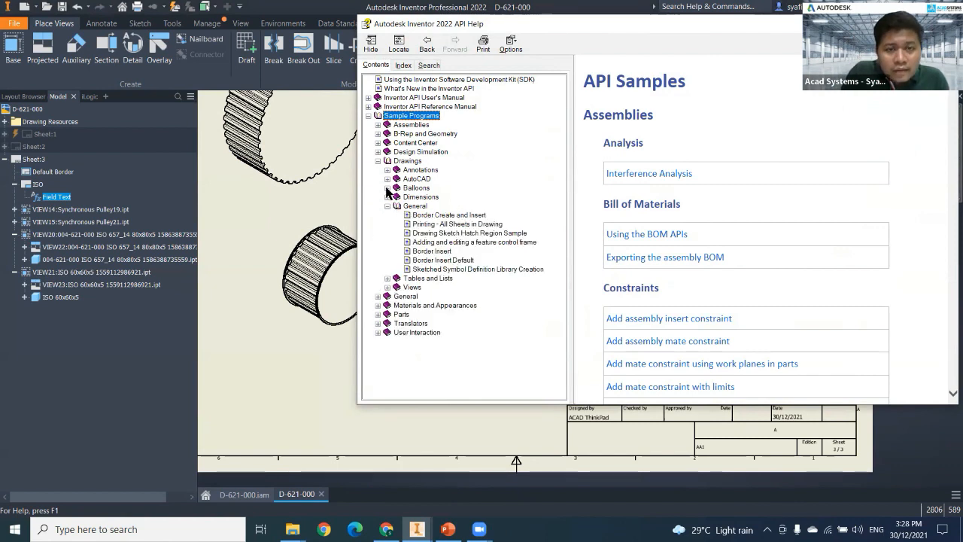
{"action": "left_click", "coordinate": [388, 169]}
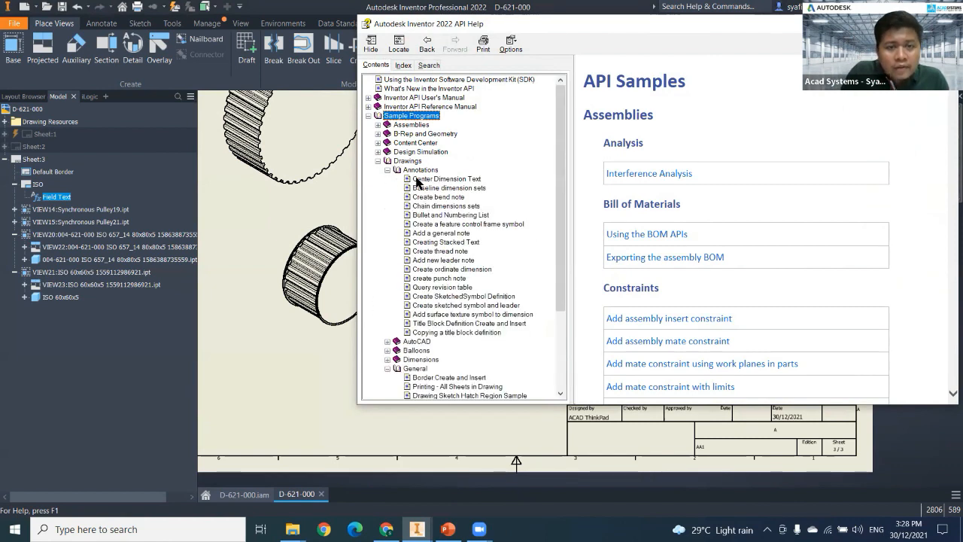
{"action": "left_click", "coordinate": [430, 332]}
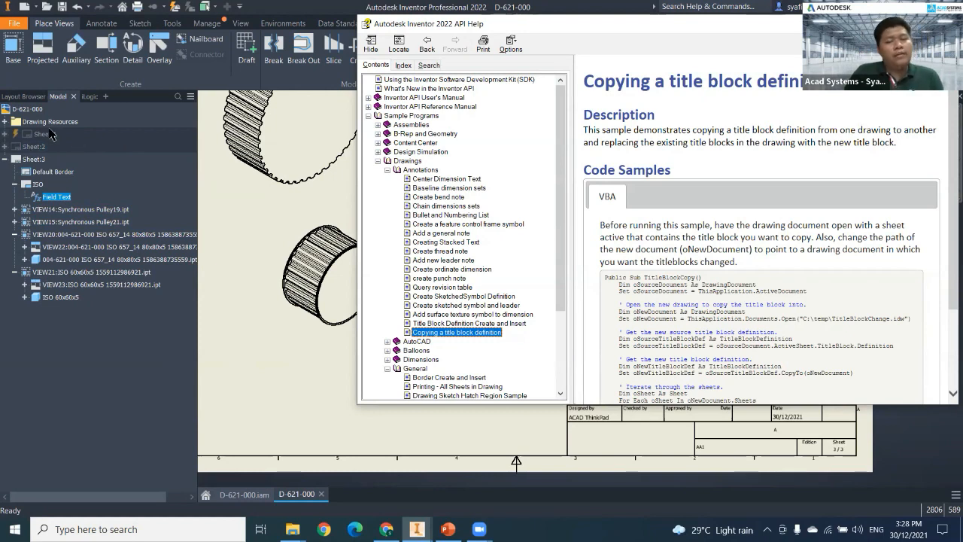
Examine the TitleBlockCopy VBA code in the sample and close the API help.
{"action": "scroll", "coordinate": [596, 321], "scroll_direction": "down", "scroll_amount": 3}
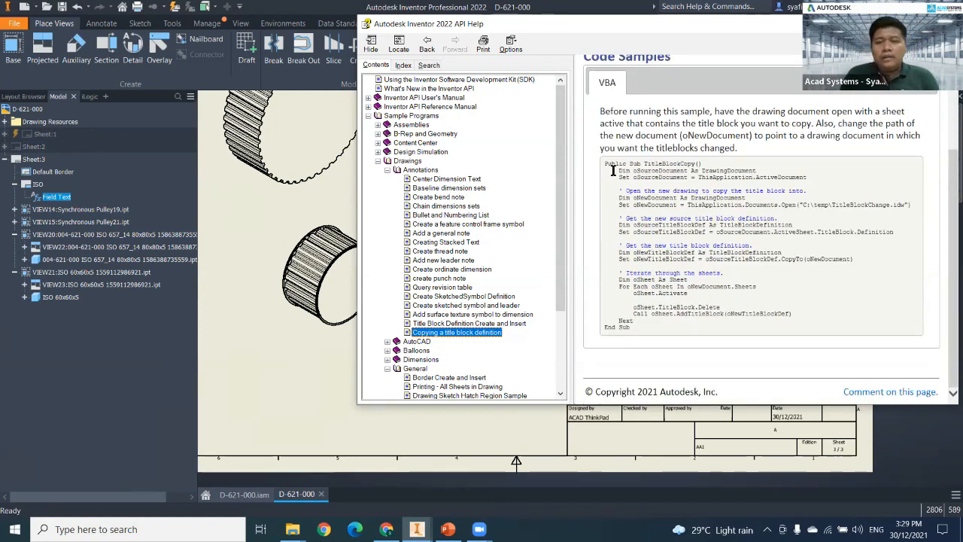
{"action": "left_click_drag", "start_coordinate": [604, 163], "coordinate": [702, 331]}
{"action": "left_click", "coordinate": [632, 211]}
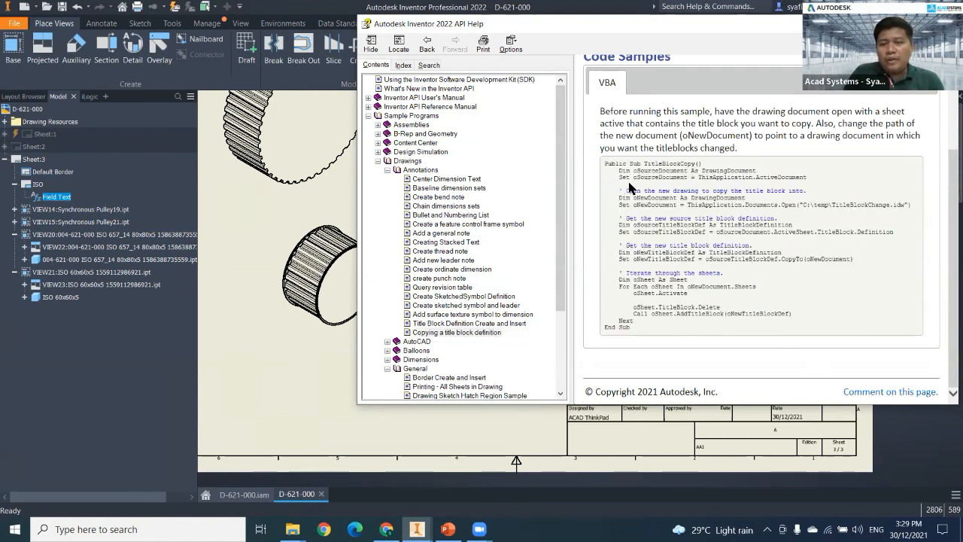
{"action": "double_click", "coordinate": [629, 176]}
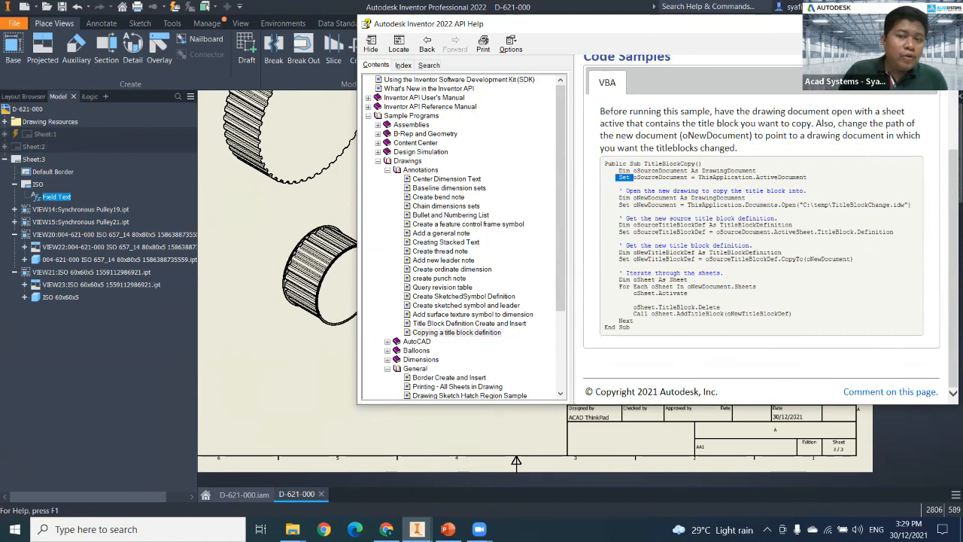
{"action": "left_click", "coordinate": [946, 24]}
Switch to the Inventor Documentation presentation in PowerPoint and show slides 5 to 7, up to the Product Design & Manufacturing Collection.
{"action": "left_click", "coordinate": [389, 526]}
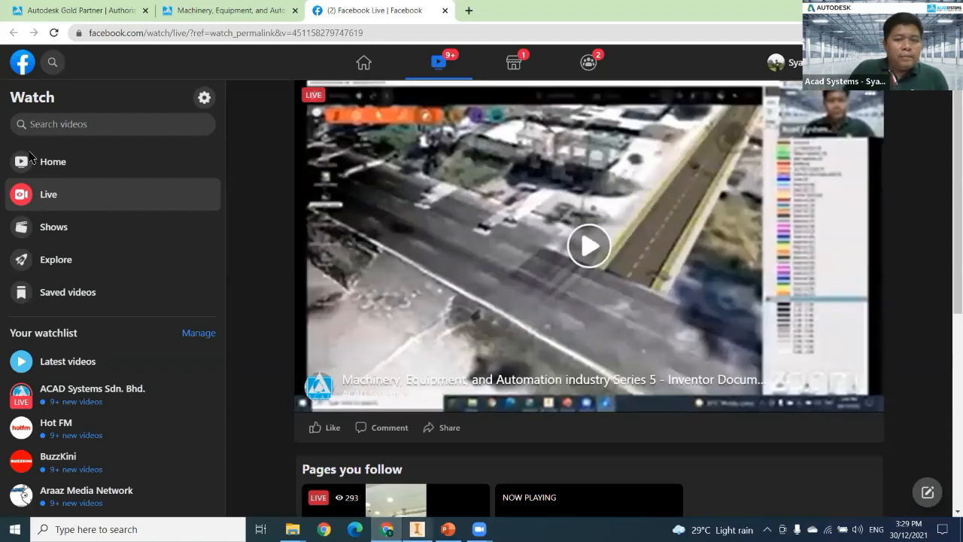
{"action": "key", "text": "alt+Tab"}
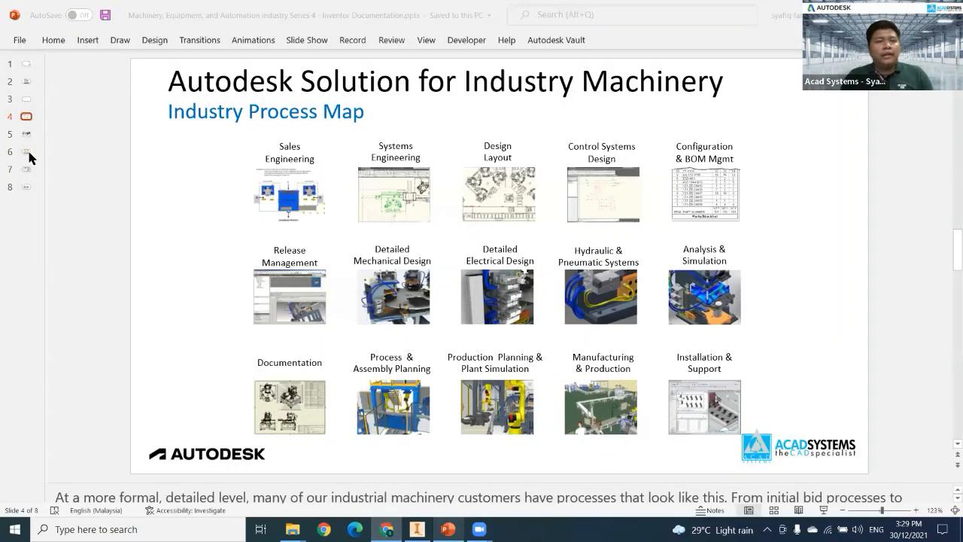
{"action": "key", "text": "Down"}
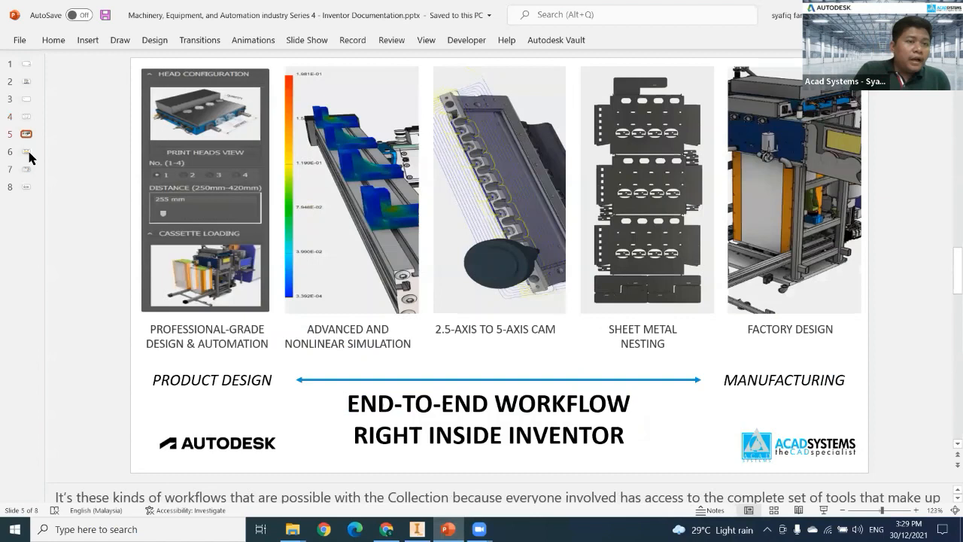
{"action": "key", "text": "Down"}
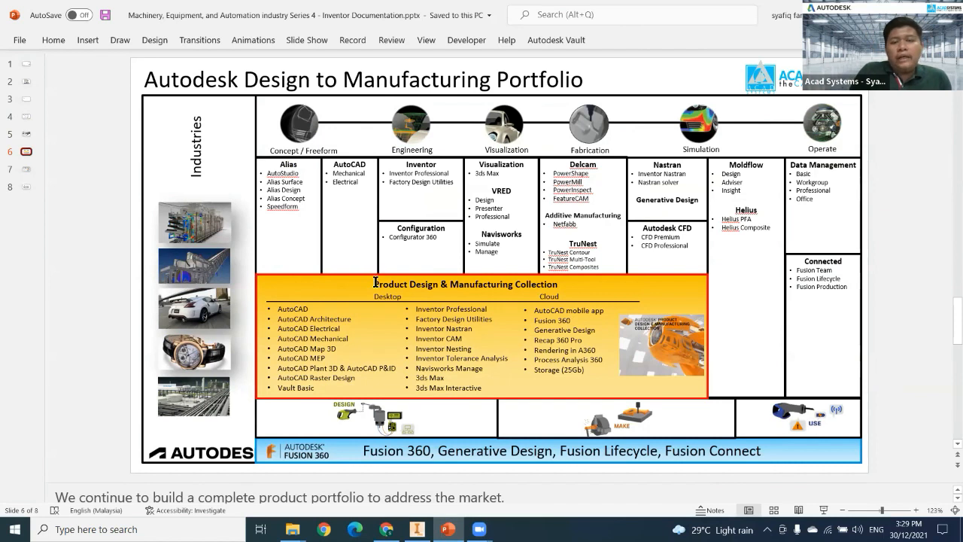
{"action": "left_click", "coordinate": [27, 168]}
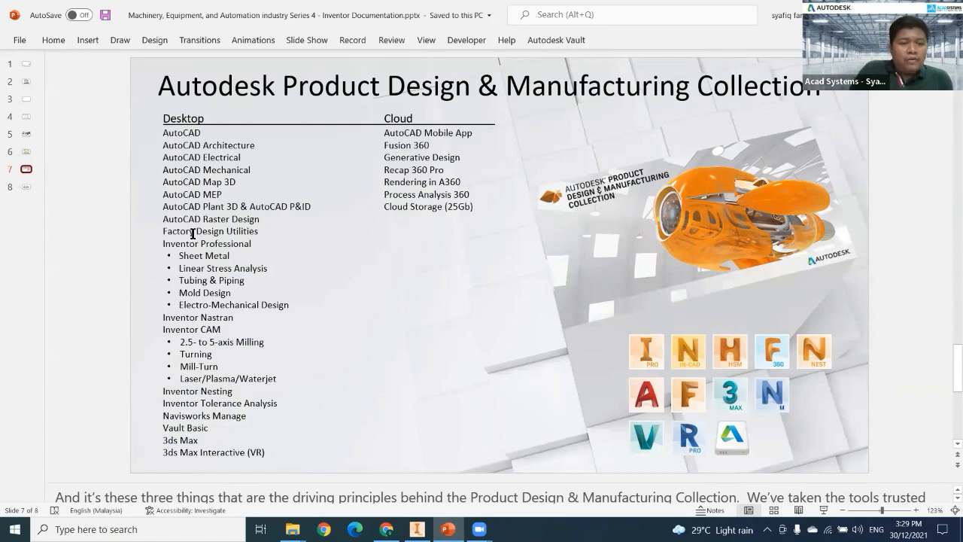
Switch from the presentation to Chrome and bring up the Acad Systems home page.
{"action": "left_click", "coordinate": [131, 279]}
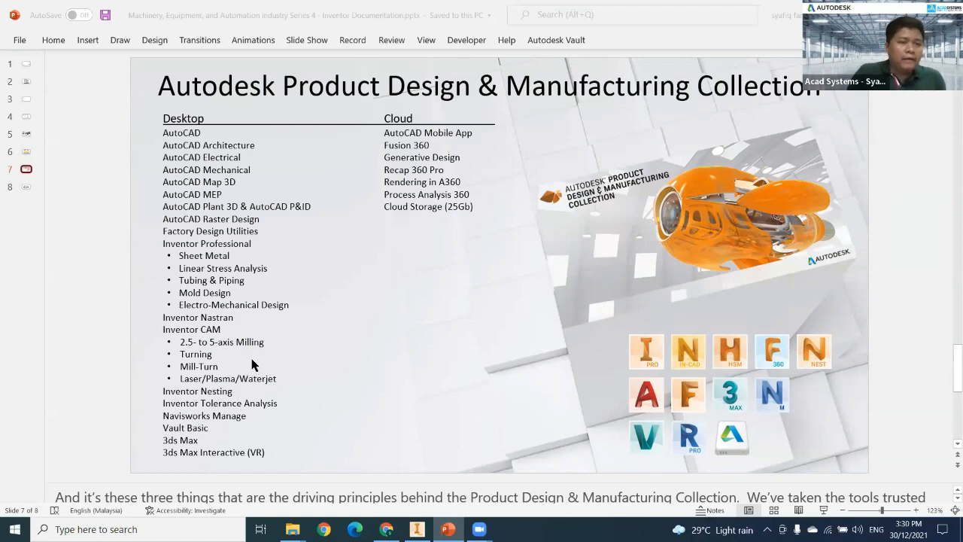
{"action": "left_click", "coordinate": [386, 529]}
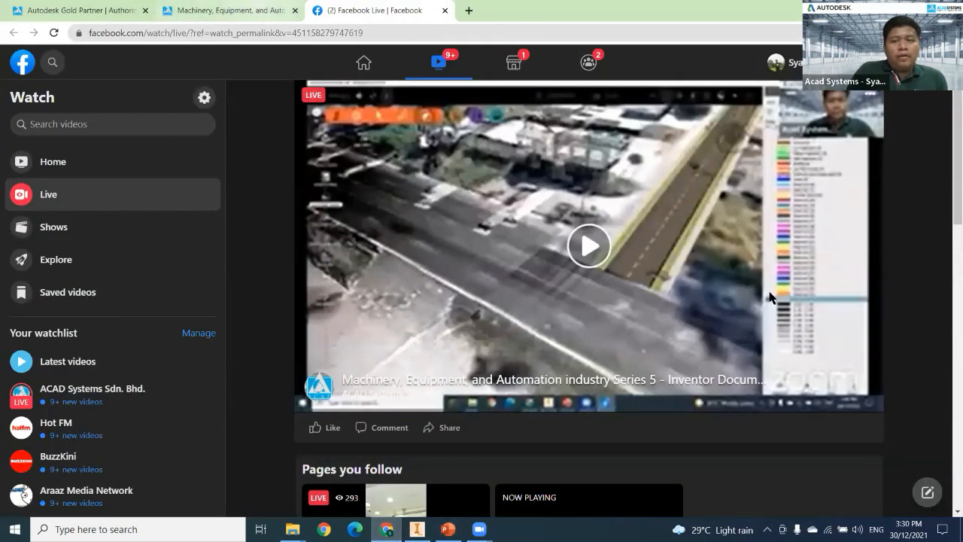
{"action": "key", "text": "ctrl+shift+Tab"}
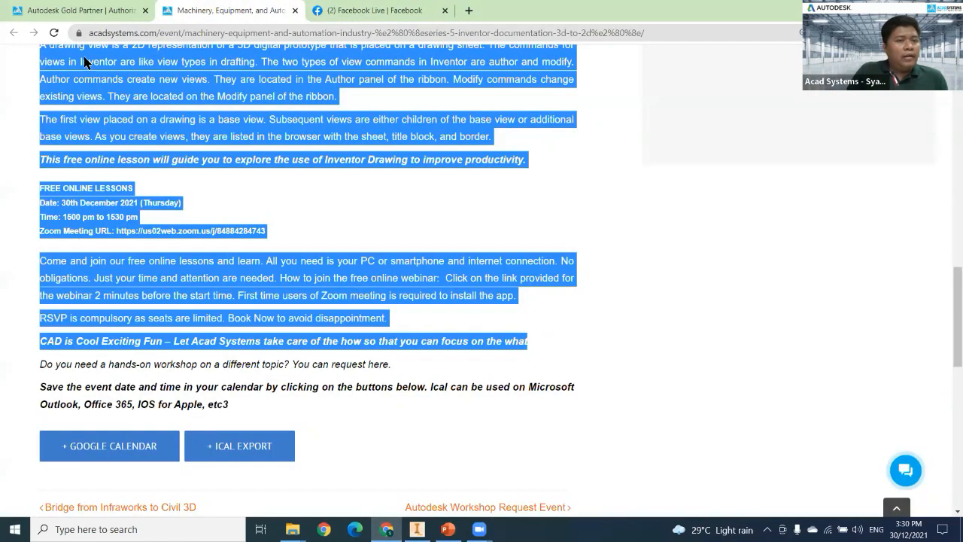
{"action": "key", "text": "ctrl+shift+Tab"}
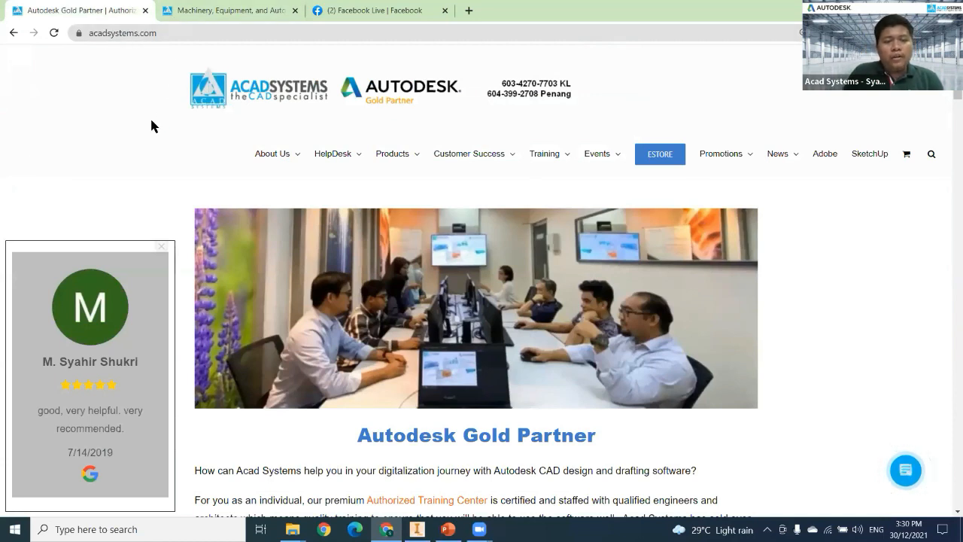
Review the Autodesk Gold Partner introduction and the Latest Autodesk Promotions & News on the home page.
{"action": "scroll", "coordinate": [151, 124], "scroll_direction": "down", "scroll_amount": 3}
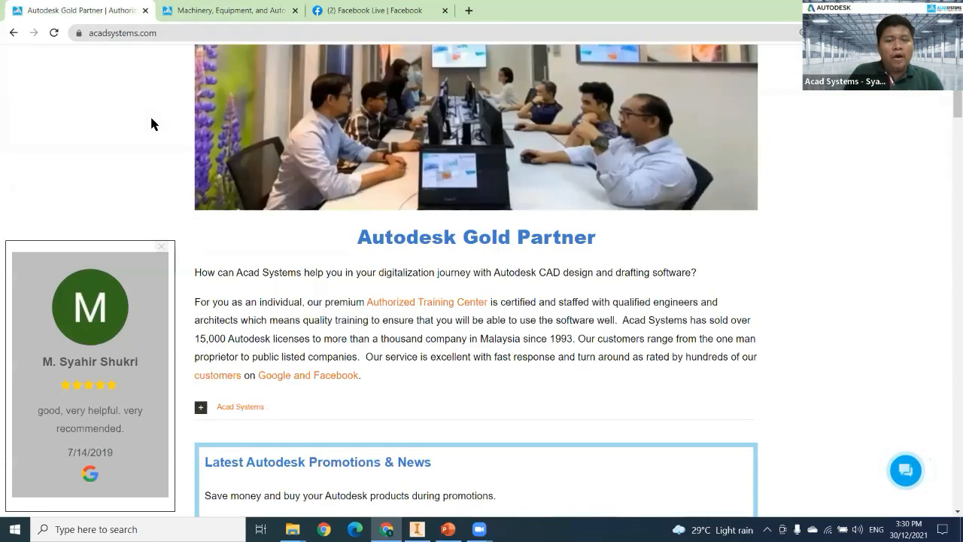
{"action": "scroll", "coordinate": [176, 163], "scroll_direction": "down", "scroll_amount": 5}
{"action": "scroll", "coordinate": [888, 308], "scroll_direction": "down", "scroll_amount": 4}
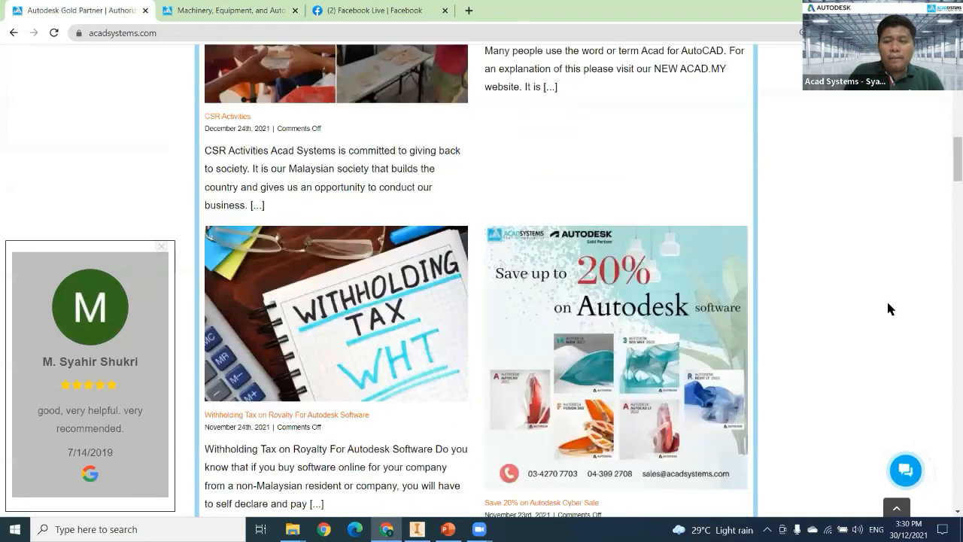
{"action": "scroll", "coordinate": [864, 315], "scroll_direction": "down", "scroll_amount": 3}
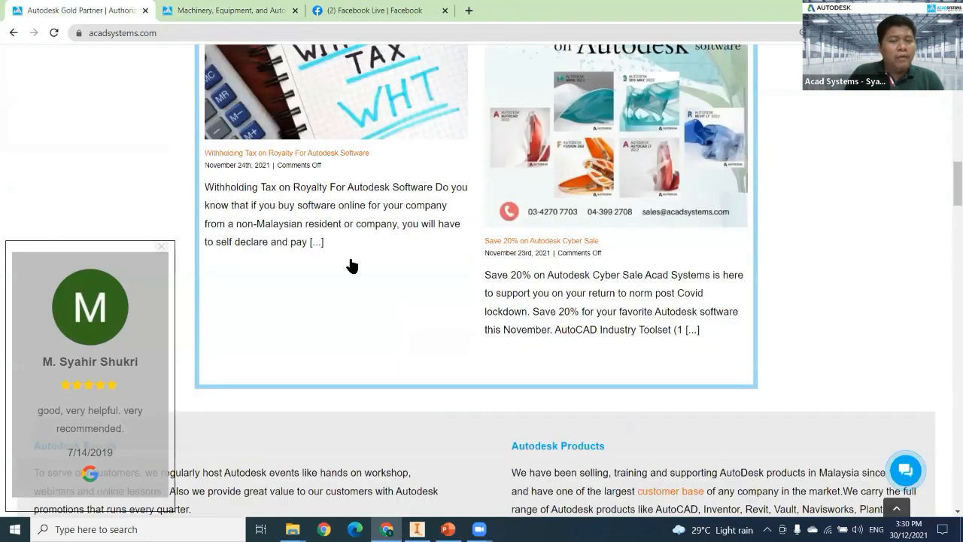
Browse the upcoming events on the home page, focusing on Grading in Civil 3D and Inventor Process Analysis with Factory Design.
{"action": "scroll", "coordinate": [301, 248], "scroll_direction": "down", "scroll_amount": 2}
{"action": "scroll", "coordinate": [319, 339], "scroll_direction": "down", "scroll_amount": 5}
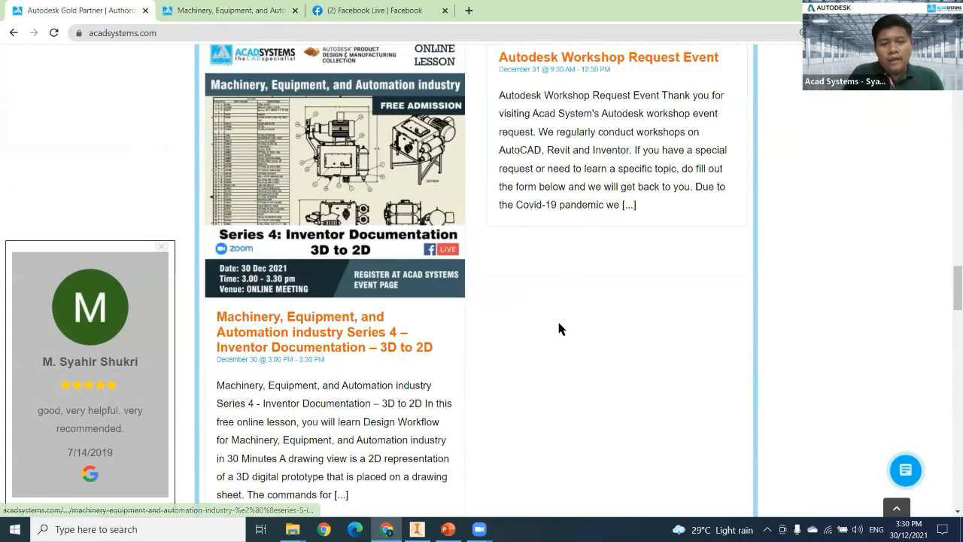
{"action": "scroll", "coordinate": [399, 399], "scroll_direction": "down", "scroll_amount": 1}
{"action": "scroll", "coordinate": [391, 395], "scroll_direction": "down", "scroll_amount": 2}
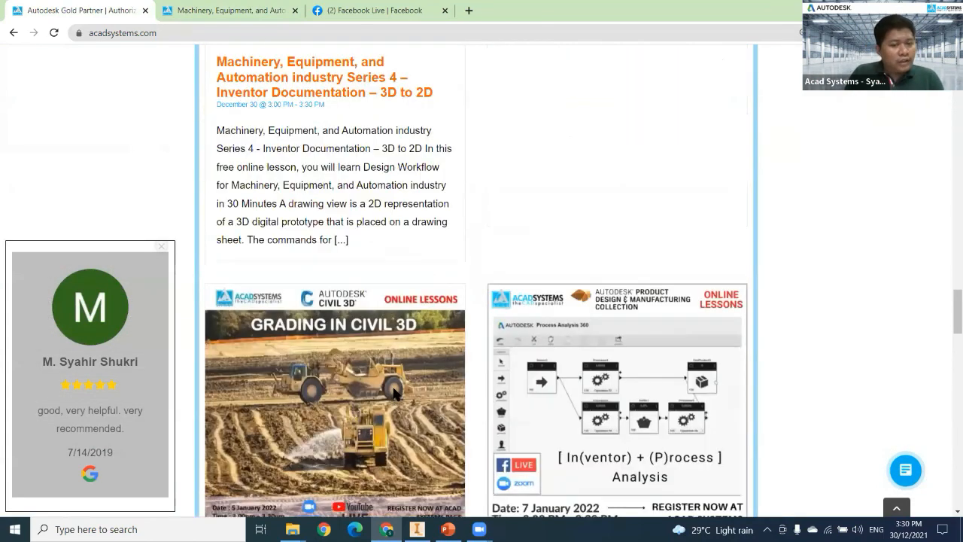
{"action": "scroll", "coordinate": [398, 384], "scroll_direction": "down", "scroll_amount": 2}
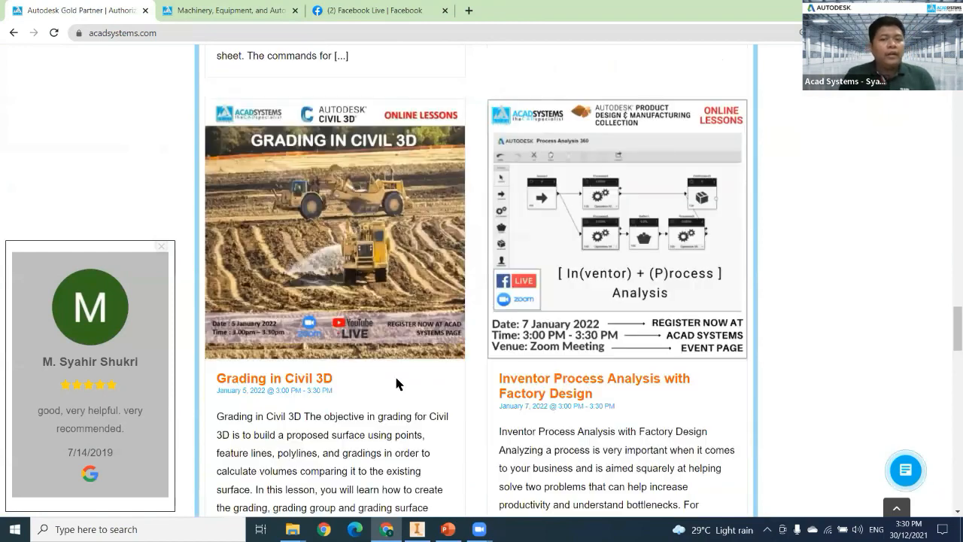
{"action": "scroll", "coordinate": [480, 367], "scroll_direction": "down", "scroll_amount": 1}
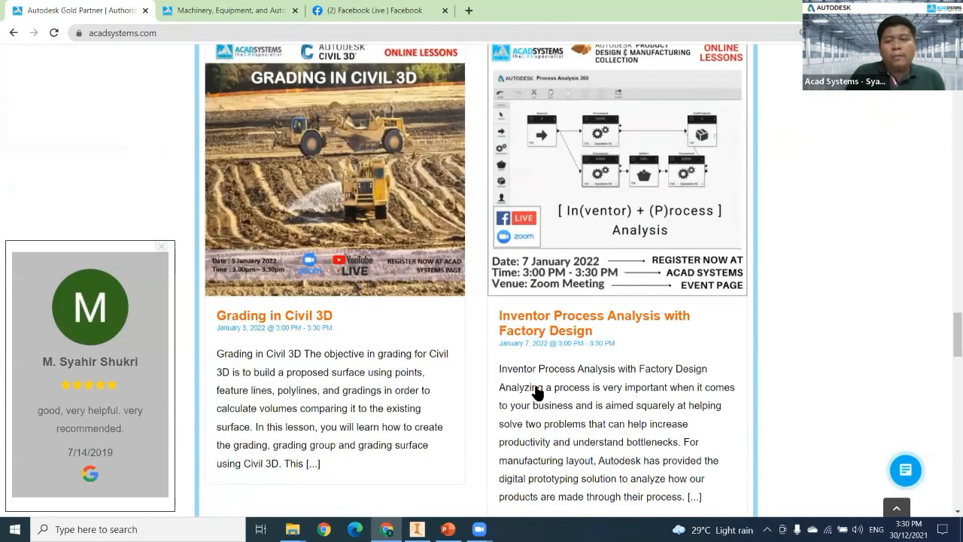
{"action": "scroll", "coordinate": [481, 385], "scroll_direction": "down", "scroll_amount": 2}
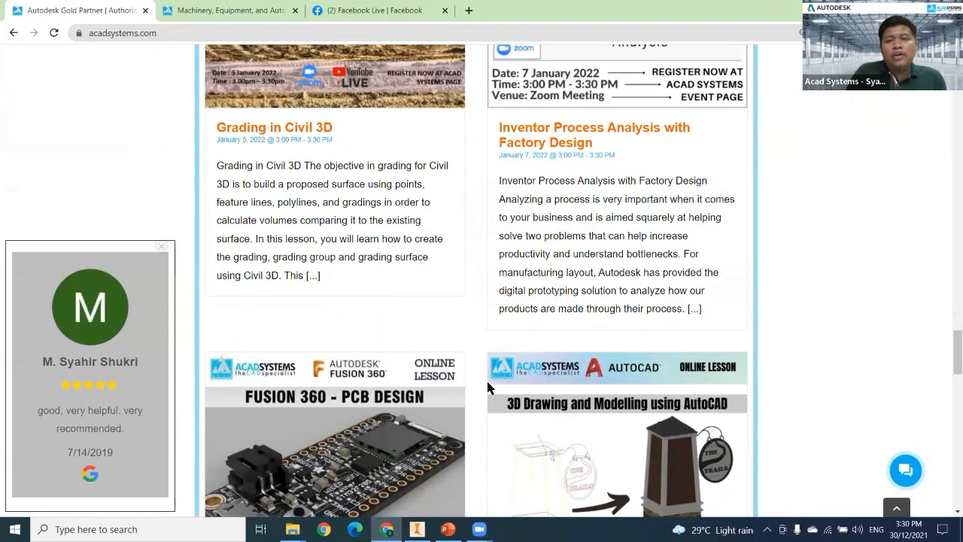
{"action": "scroll", "coordinate": [491, 390], "scroll_direction": "down", "scroll_amount": 2}
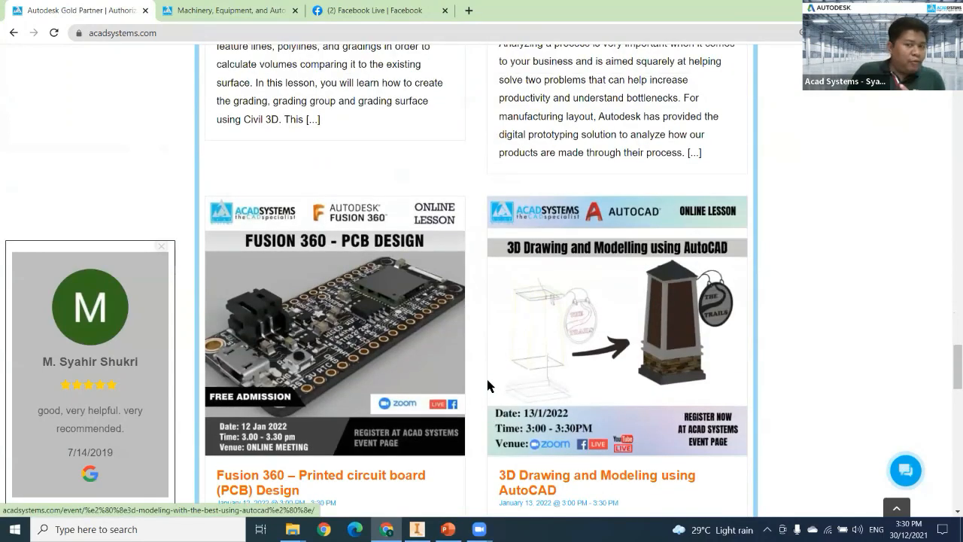
{"action": "scroll", "coordinate": [488, 385], "scroll_direction": "up", "scroll_amount": 3}
{"action": "scroll", "coordinate": [487, 382], "scroll_direction": "up", "scroll_amount": 2}
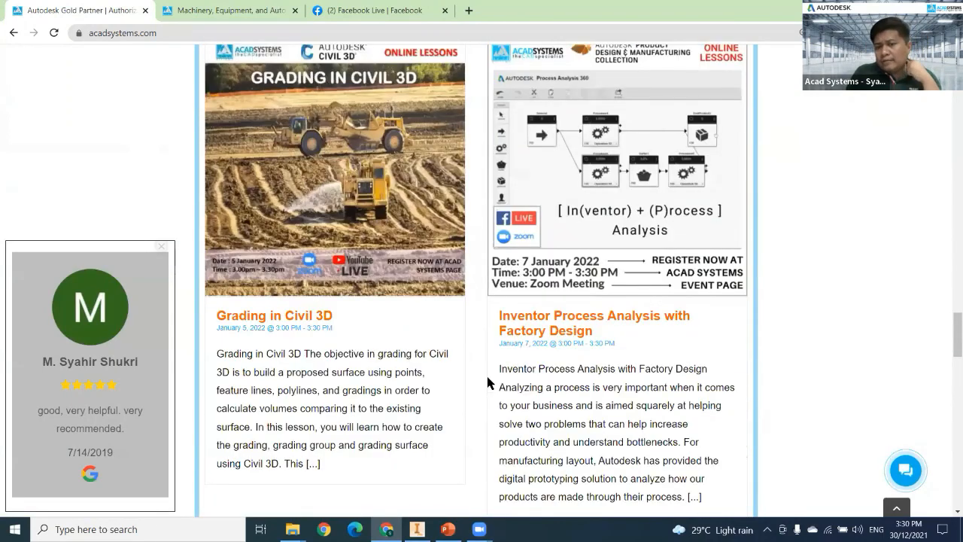
{"action": "scroll", "coordinate": [488, 383], "scroll_direction": "up", "scroll_amount": 1}
{"action": "scroll", "coordinate": [486, 374], "scroll_direction": "down", "scroll_amount": 1}
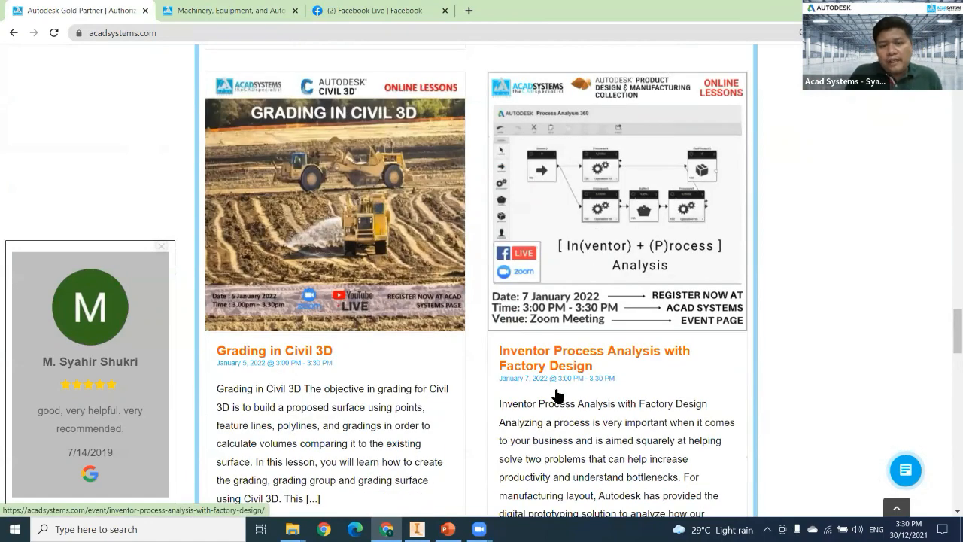
Review the January lessons down to Fusion 360 PCB Design and 3D Drawing and Modeling using AutoCAD.
{"action": "scroll", "coordinate": [572, 399], "scroll_direction": "down", "scroll_amount": 2}
{"action": "scroll", "coordinate": [677, 407], "scroll_direction": "down", "scroll_amount": 7}
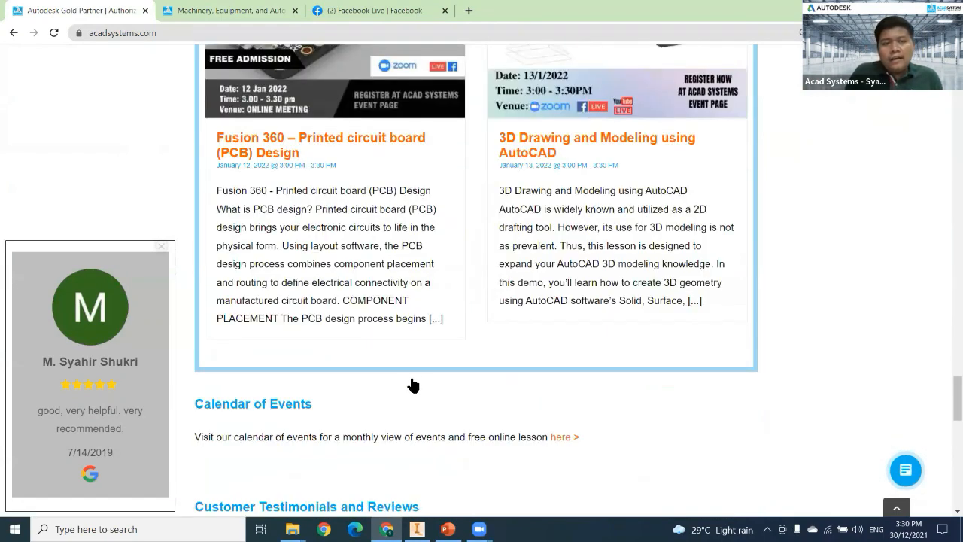
{"action": "scroll", "coordinate": [412, 384], "scroll_direction": "up", "scroll_amount": 1}
{"action": "scroll", "coordinate": [404, 382], "scroll_direction": "up", "scroll_amount": 6}
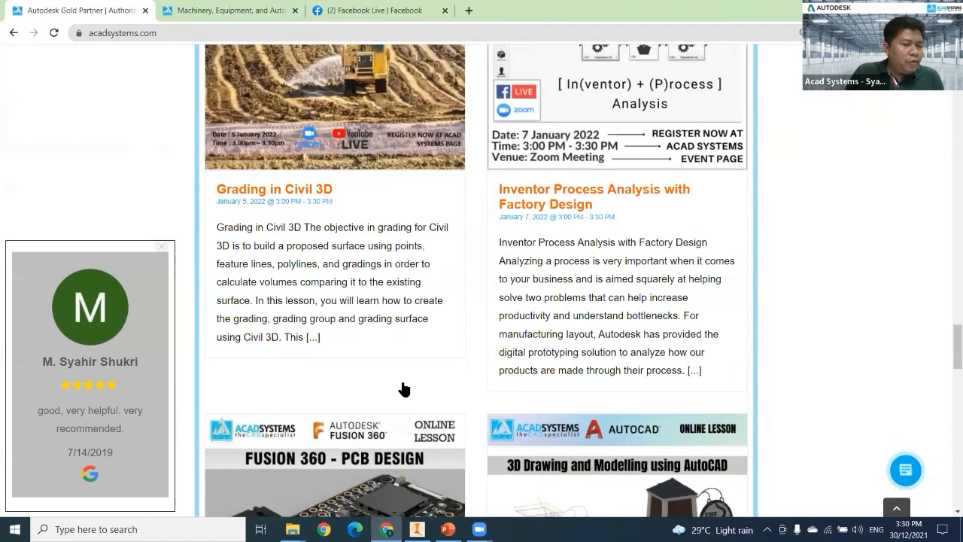
{"action": "scroll", "coordinate": [405, 388], "scroll_direction": "up", "scroll_amount": 2}
{"action": "scroll", "coordinate": [395, 391], "scroll_direction": "down", "scroll_amount": 3}
{"action": "scroll", "coordinate": [283, 364], "scroll_direction": "down", "scroll_amount": 4}
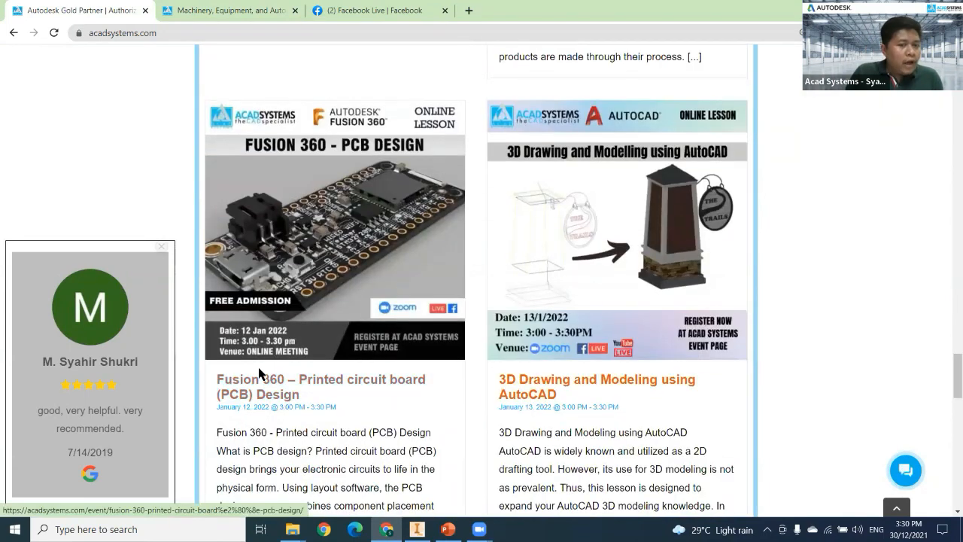
{"action": "scroll", "coordinate": [226, 375], "scroll_direction": "down", "scroll_amount": 2}
{"action": "scroll", "coordinate": [197, 378], "scroll_direction": "up", "scroll_amount": 2}
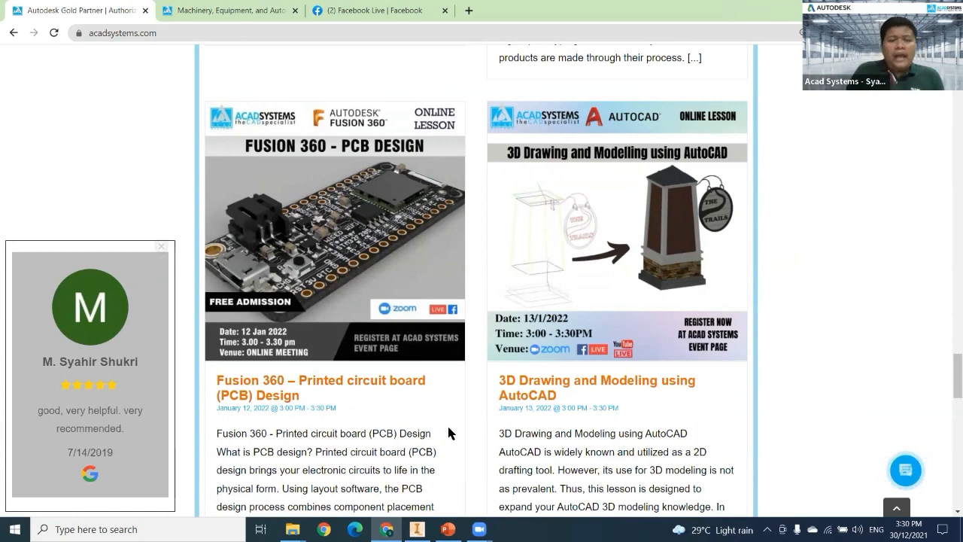
Show the 2021 online training schedule and the Facebook and YouTube links in the page footer.
{"action": "scroll", "coordinate": [448, 432], "scroll_direction": "down", "scroll_amount": 6}
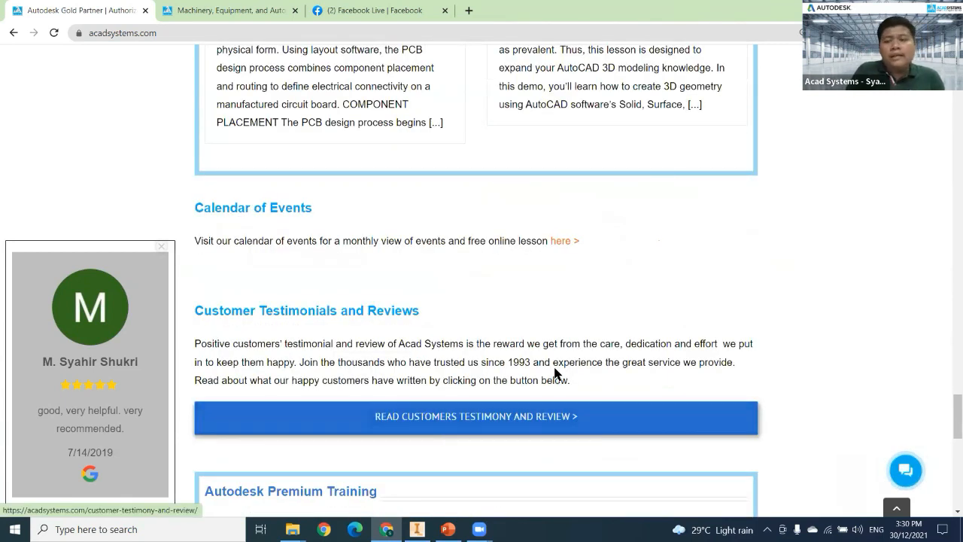
{"action": "scroll", "coordinate": [561, 354], "scroll_direction": "down", "scroll_amount": 6}
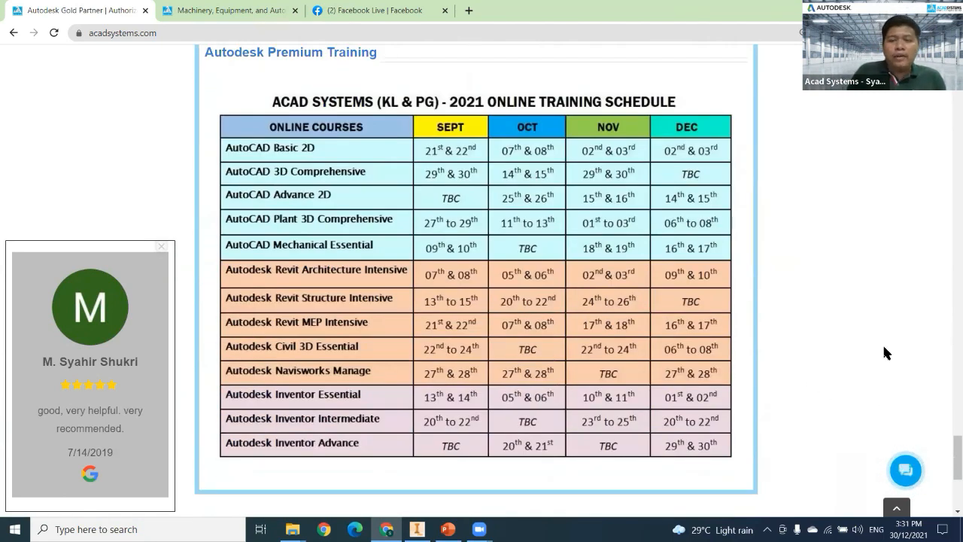
{"action": "scroll", "coordinate": [768, 247], "scroll_direction": "down", "scroll_amount": 4}
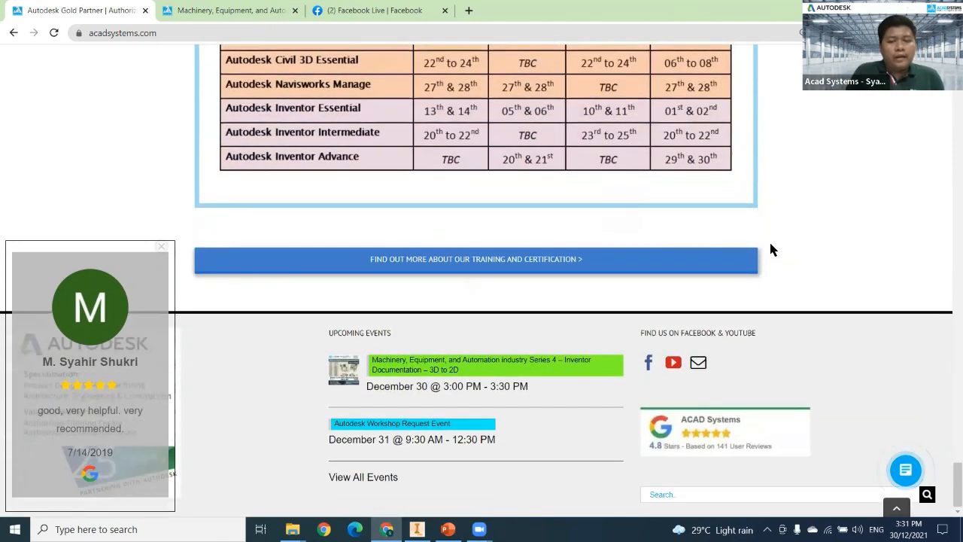
Open the Acad Systems YouTube channel from the footer link and browse its uploads and Product Design & Manufacturing videos.
{"action": "left_click", "coordinate": [674, 364], "text": "ctrl"}
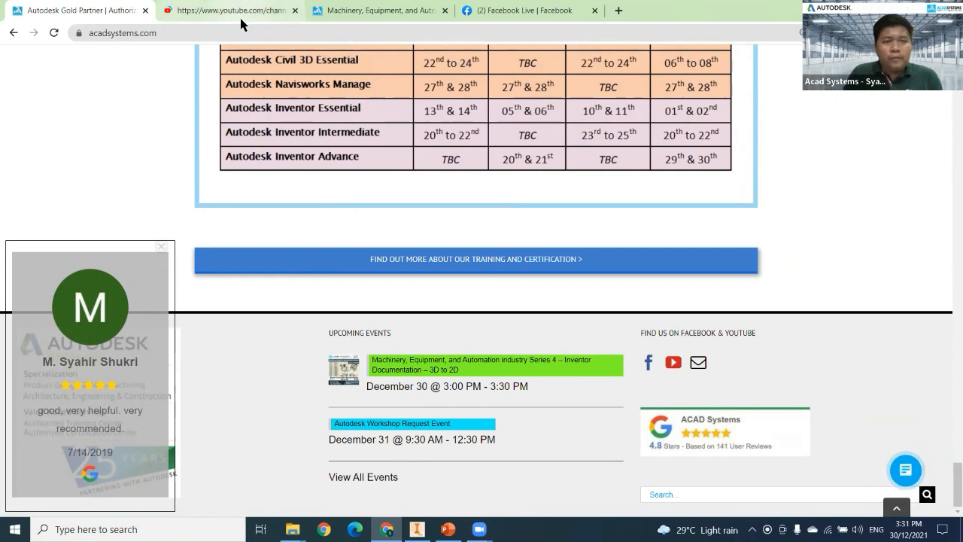
{"action": "left_click", "coordinate": [230, 11]}
{"action": "scroll", "coordinate": [194, 170], "scroll_direction": "down", "scroll_amount": 2}
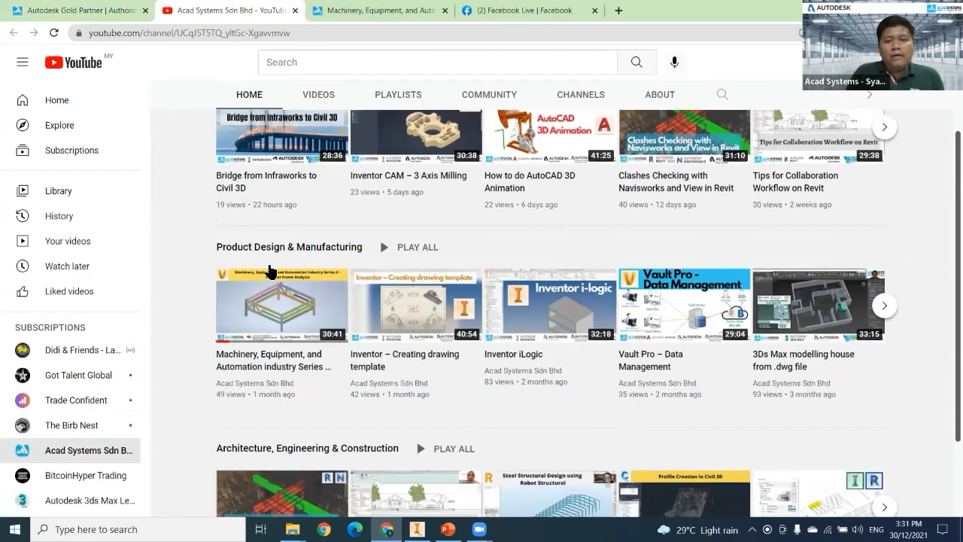
{"action": "scroll", "coordinate": [286, 268], "scroll_direction": "up", "scroll_amount": 2}
{"action": "scroll", "coordinate": [170, 260], "scroll_direction": "down", "scroll_amount": 1}
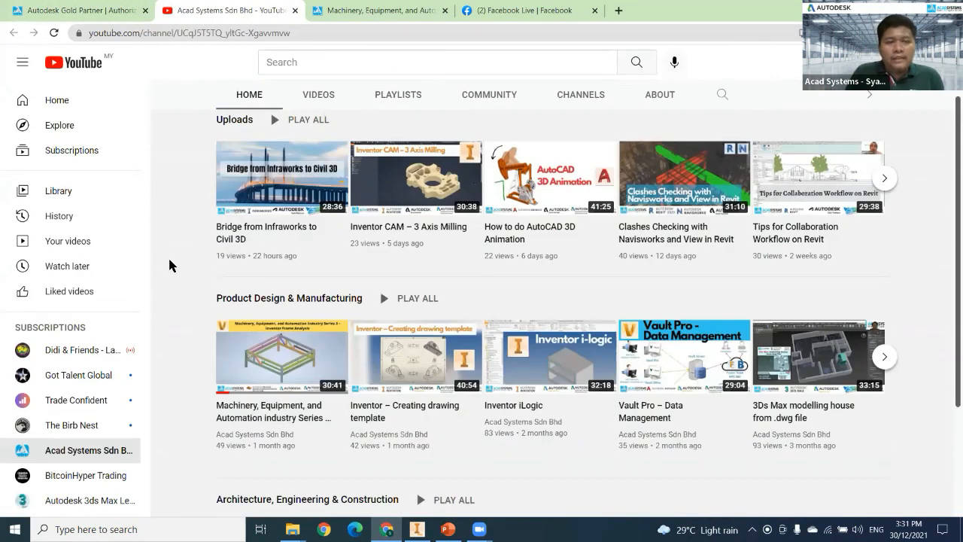
{"action": "scroll", "coordinate": [170, 265], "scroll_direction": "up", "scroll_amount": 1}
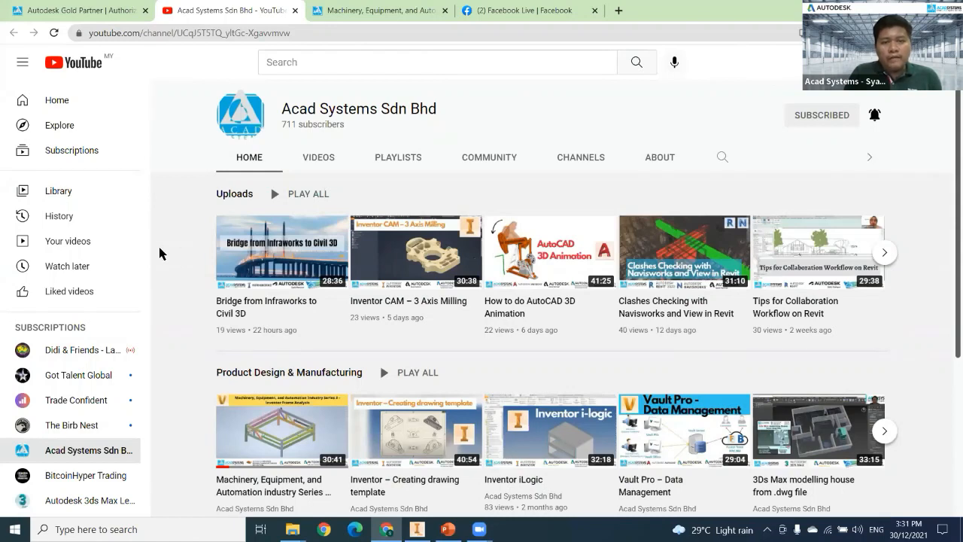
{"action": "scroll", "coordinate": [159, 249], "scroll_direction": "down", "scroll_amount": 1}
{"action": "scroll", "coordinate": [159, 249], "scroll_direction": "up", "scroll_amount": 1}
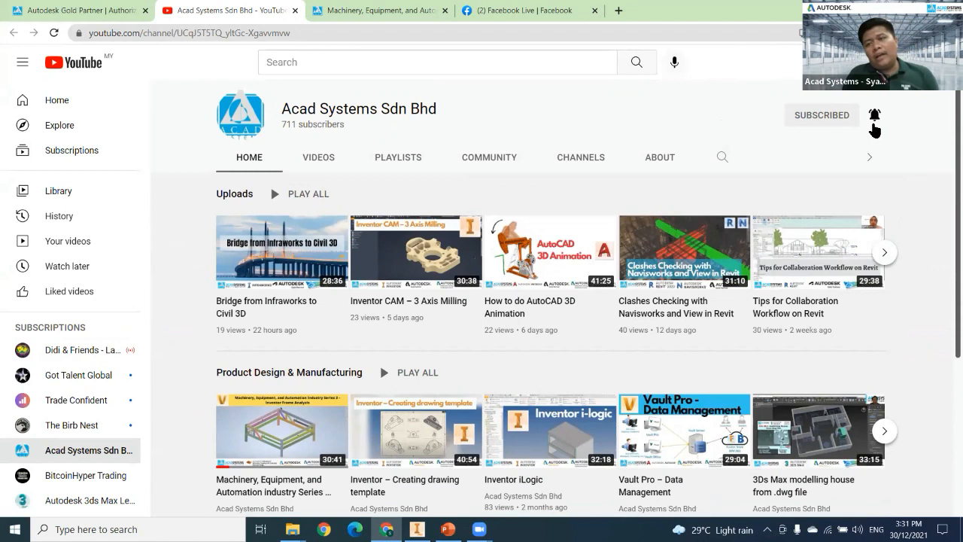